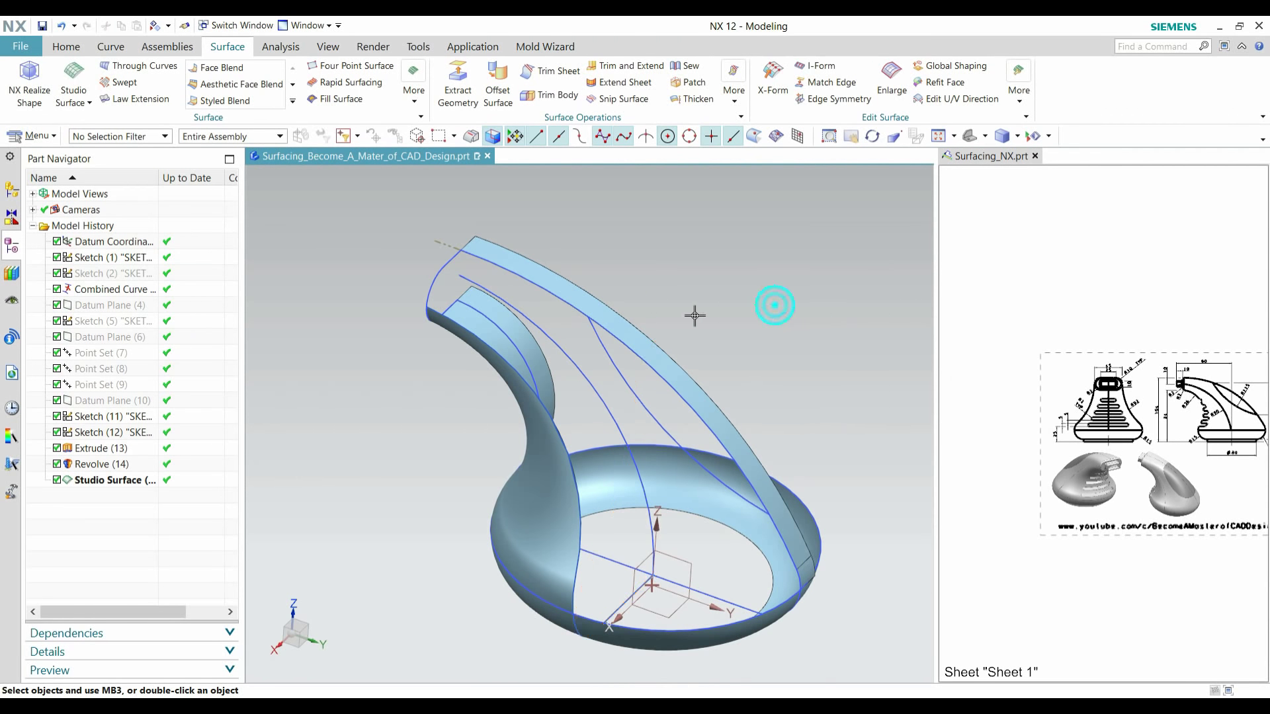
# - Start a Studio Surface with the Curve selection filter and select the line and arc at the neck opening as the first section
pyautogui.moveTo(695, 315); pyautogui.dragTo(827, 330, button='middle')
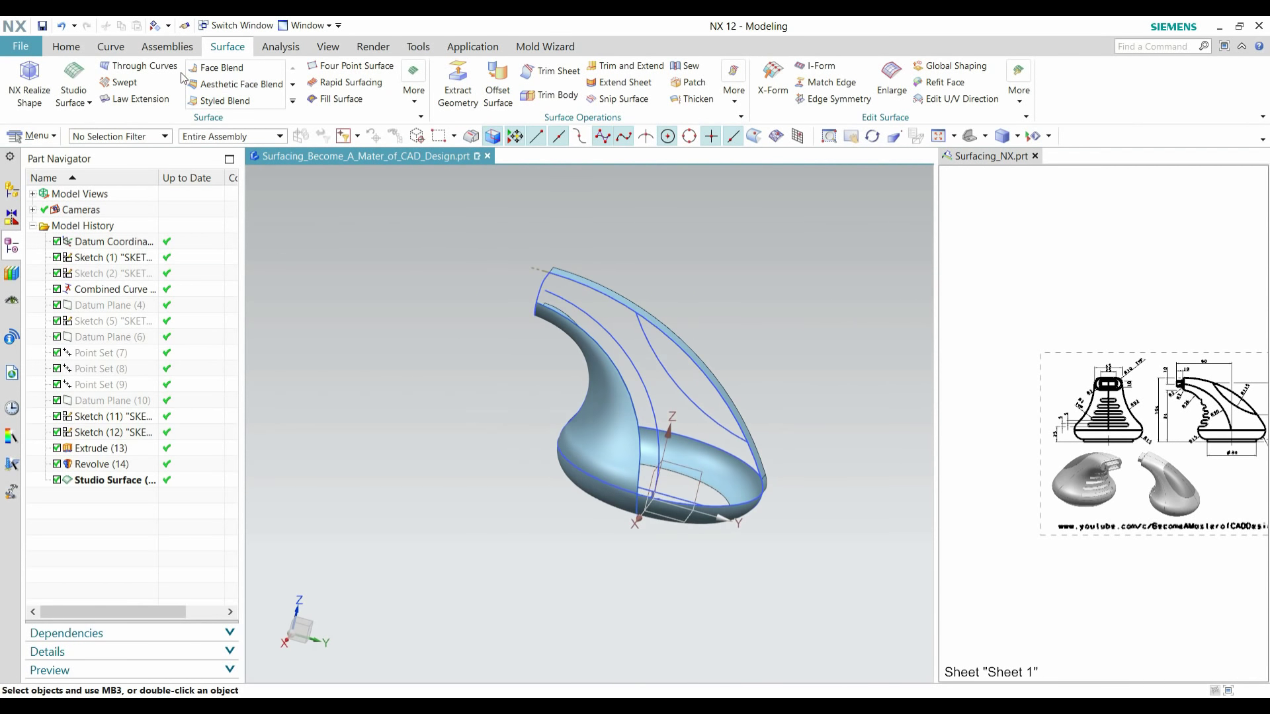
pyautogui.click(74, 72)
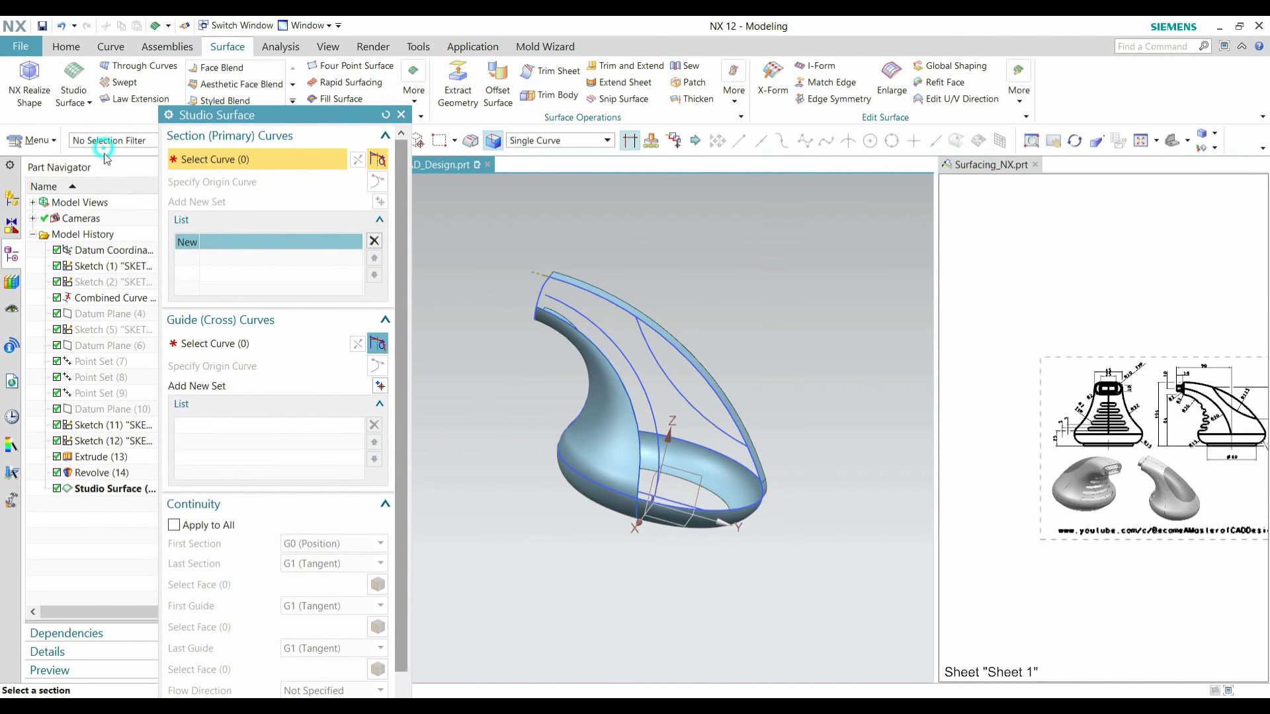
pyautogui.click(104, 147)
pyautogui.click(104, 167)
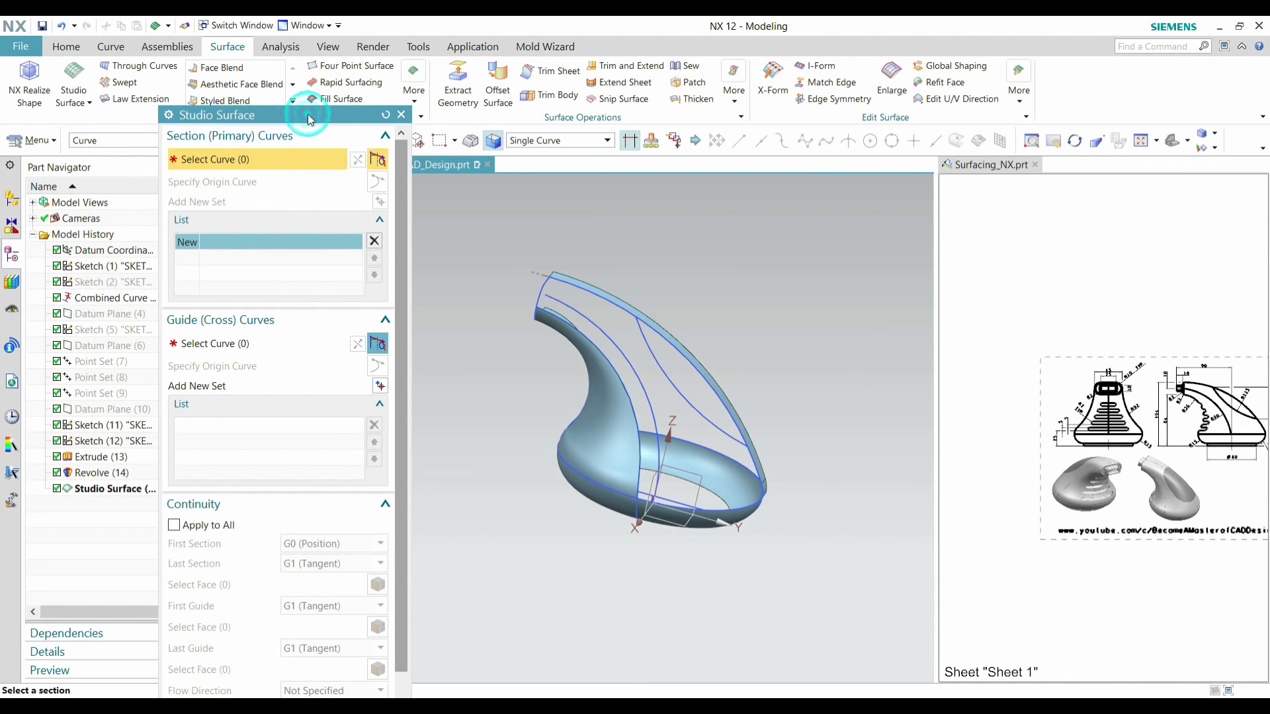
pyautogui.moveTo(309, 119); pyautogui.dragTo(265, 47)
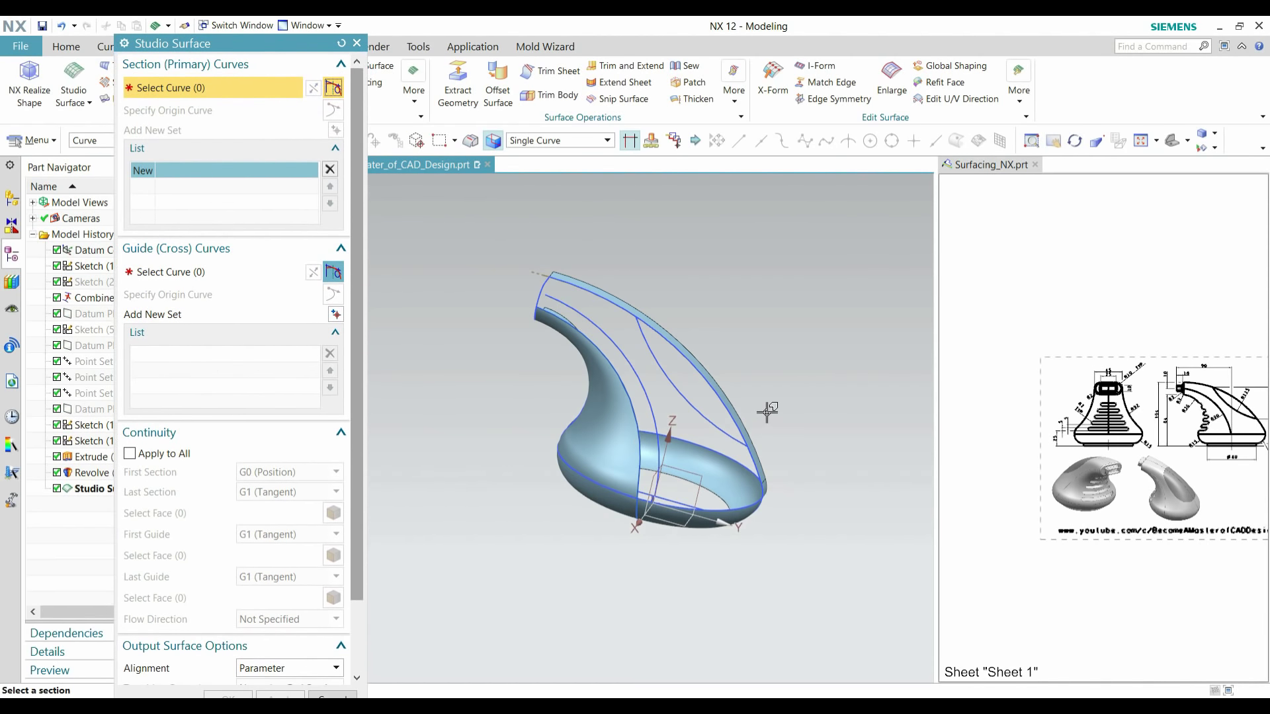
pyautogui.scroll(5, 565, 286)
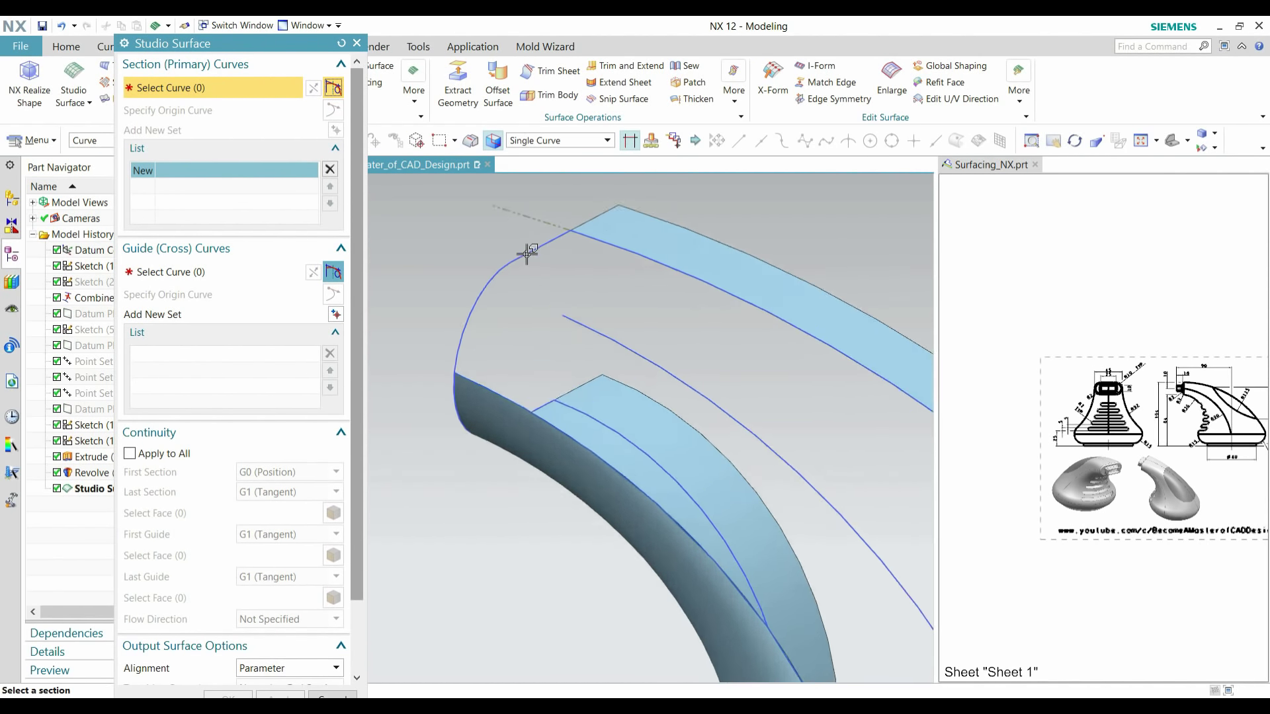
pyautogui.click(527, 255)
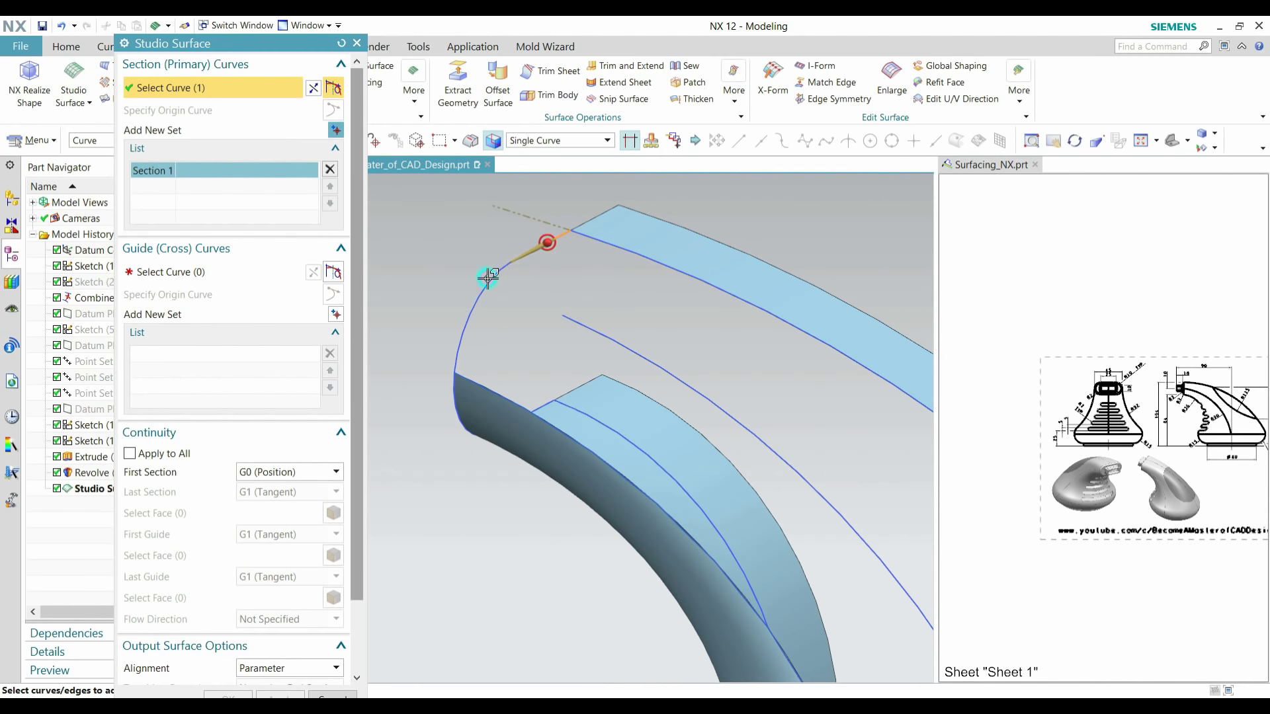
pyautogui.click(487, 282)
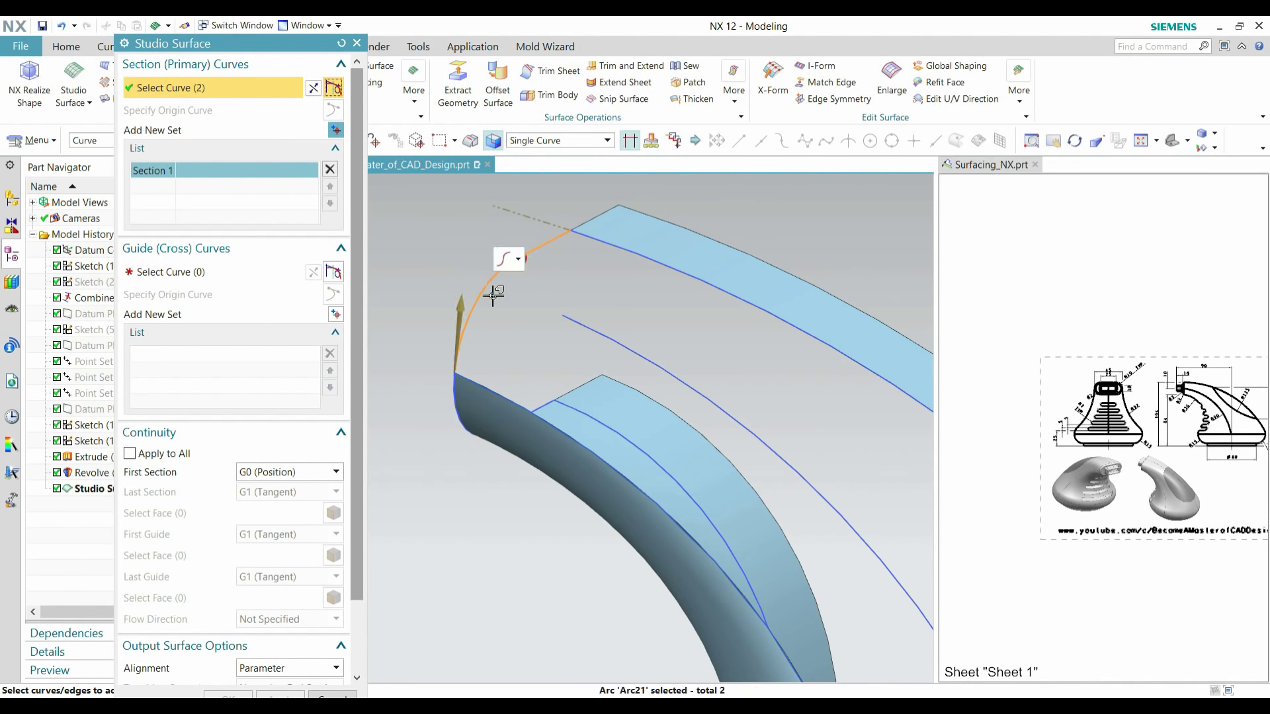
pyautogui.scroll(-1, 533, 289)
pyautogui.moveTo(536, 287); pyautogui.dragTo(484, 332, button='middle')
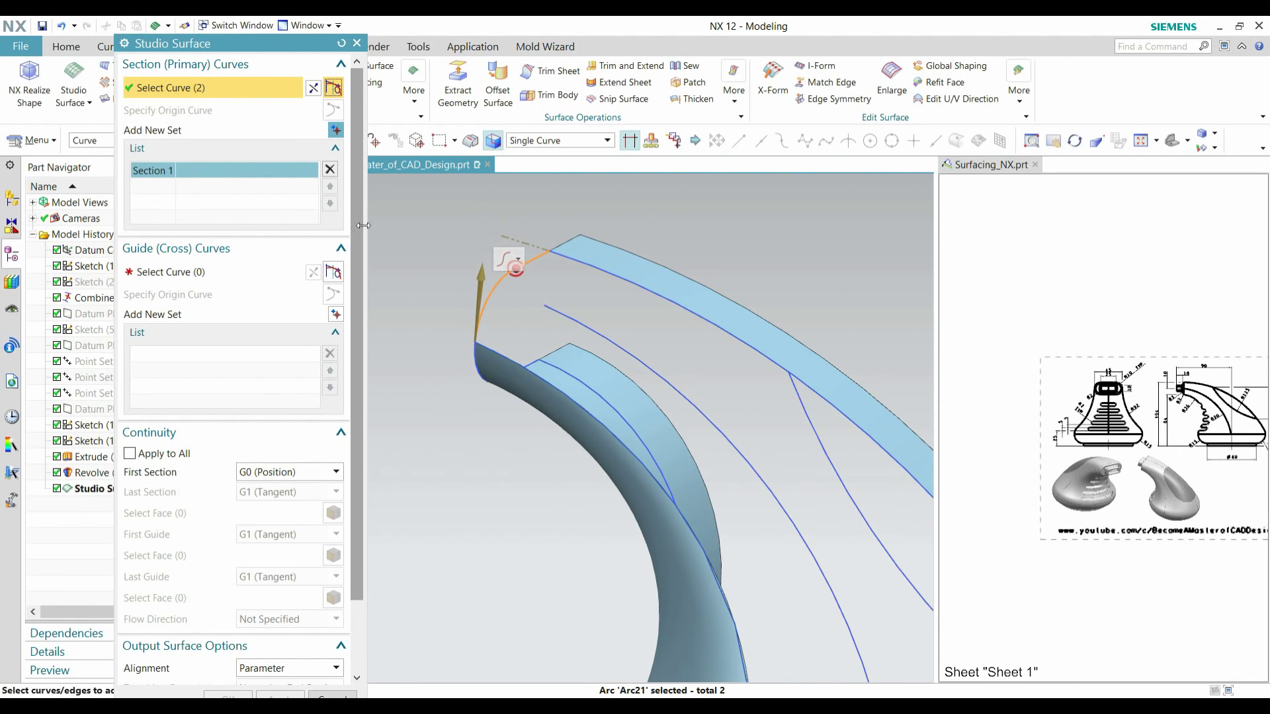
# - Add the base rim arc between the side profiles as the second section, using Stop at Intersection, and reverse its direction
pyautogui.click(336, 130)
pyautogui.press('Home')
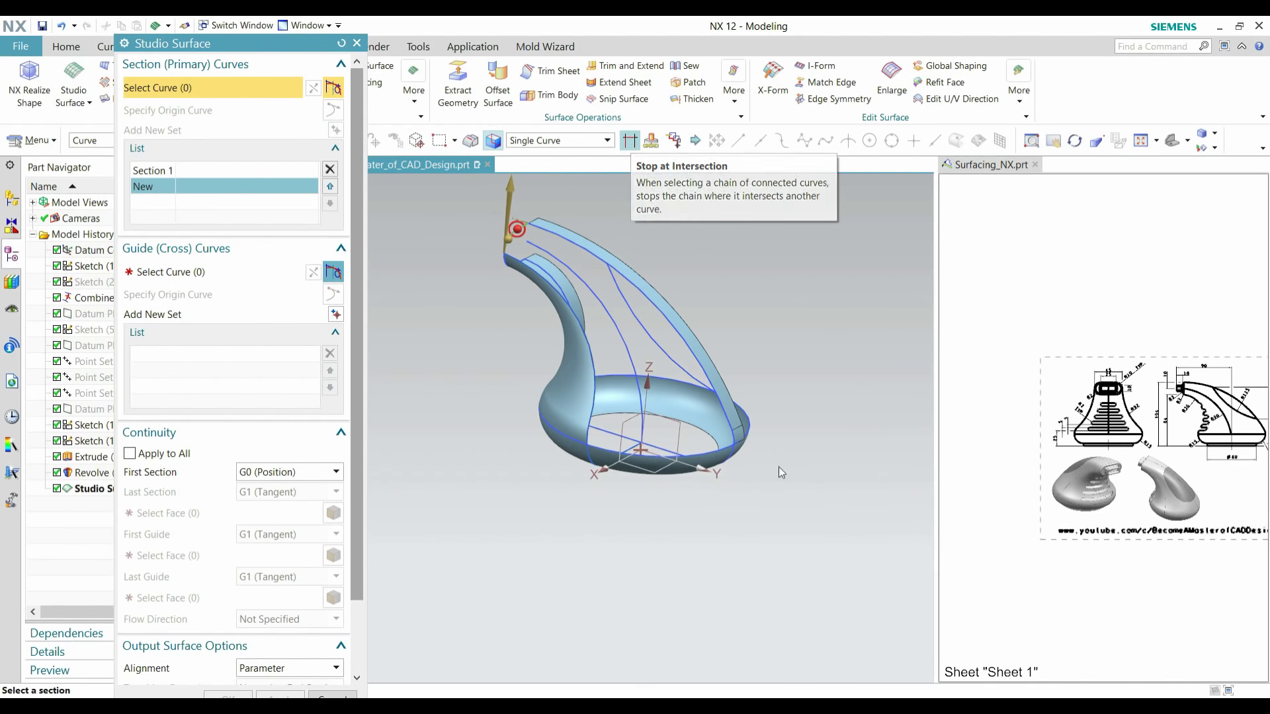
pyautogui.click(630, 141)
pyautogui.moveTo(762, 594)
pyautogui.mouseDown(button='middle')
pyautogui.moveTo(760, 582)
pyautogui.moveTo(785, 584)
pyautogui.moveTo(760, 581)
pyautogui.mouseUp(button='middle')
pyautogui.scroll(3, 723, 443)
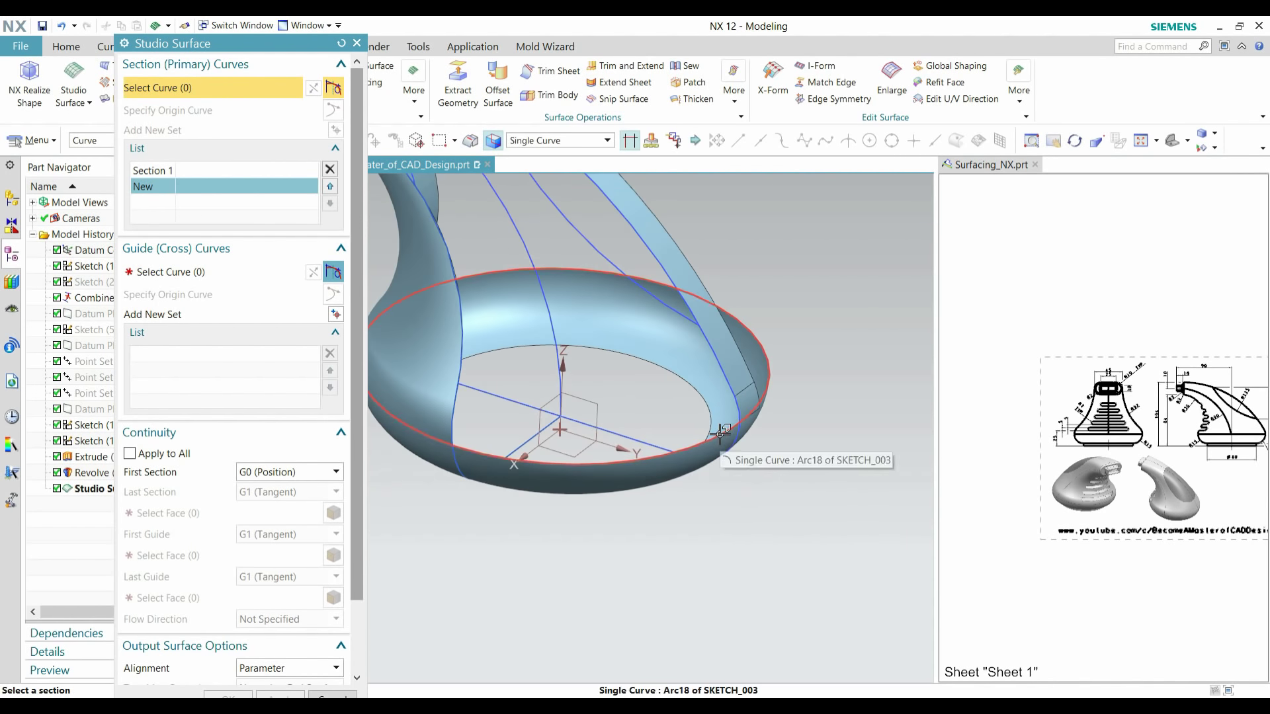
pyautogui.click(721, 434)
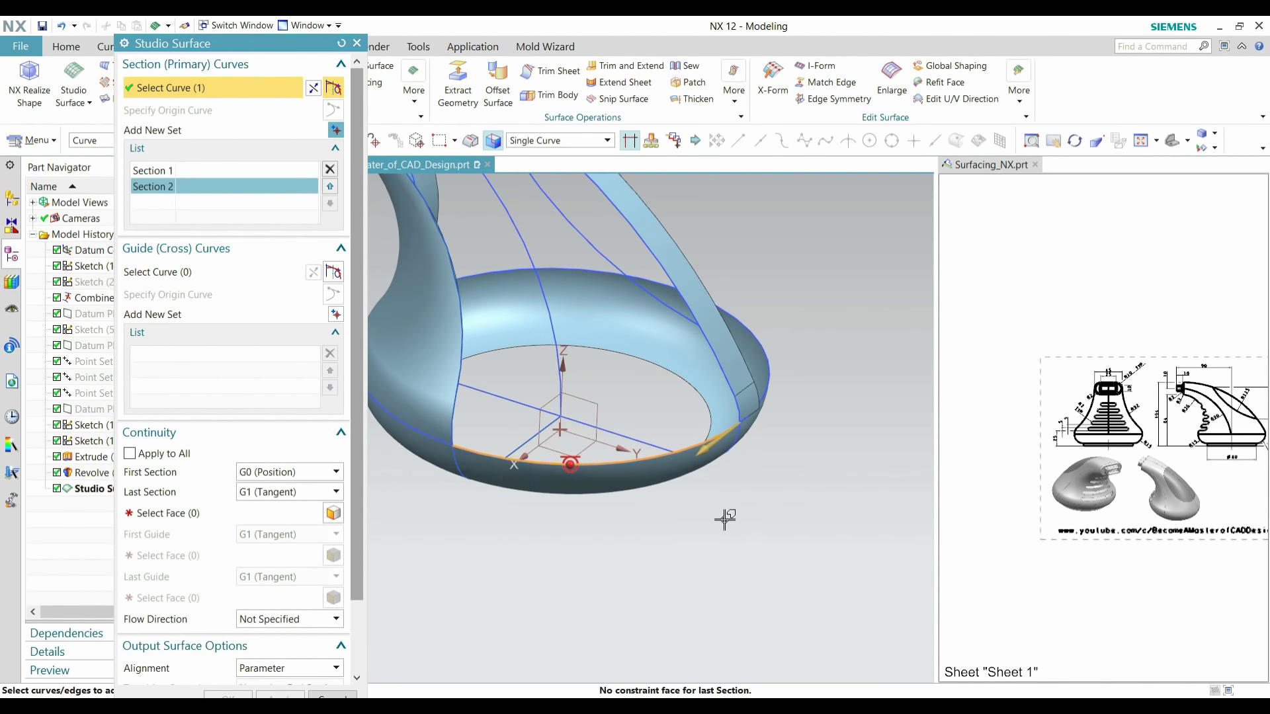
pyautogui.scroll(-3, 725, 518)
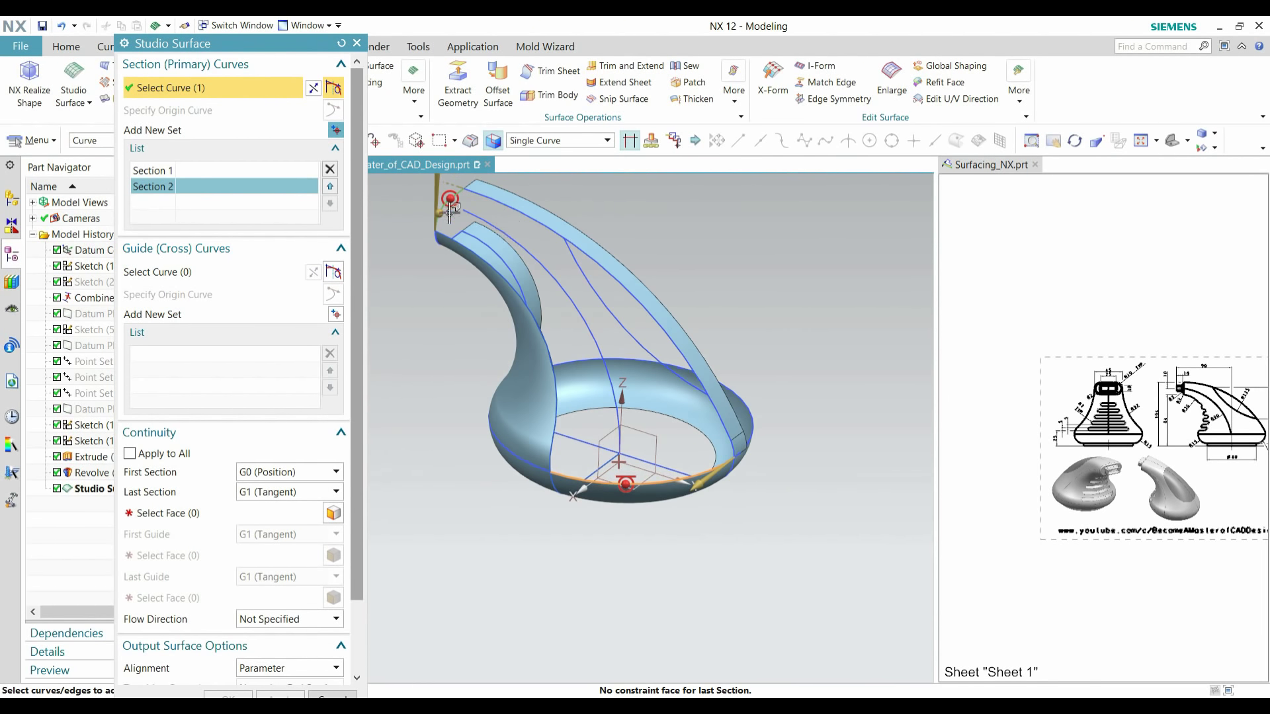
pyautogui.scroll(-1, 527, 339)
pyautogui.scroll(1, 450, 211)
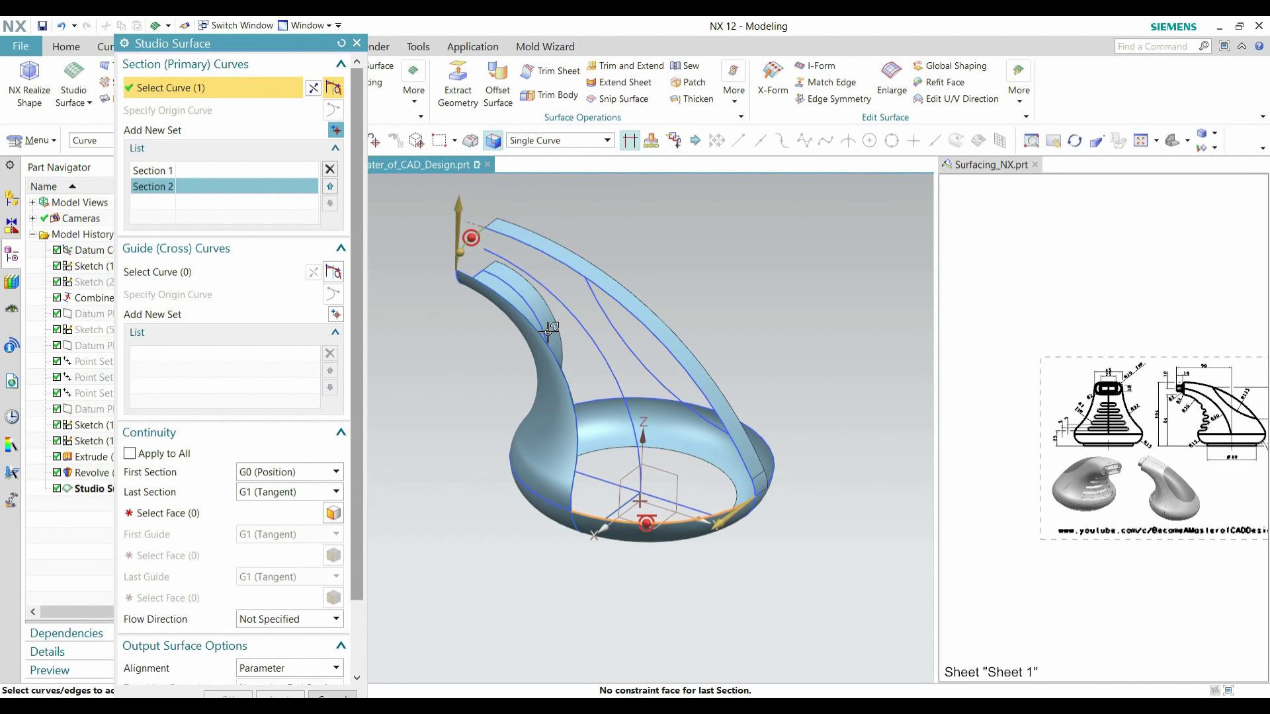
pyautogui.doubleClick(719, 529)
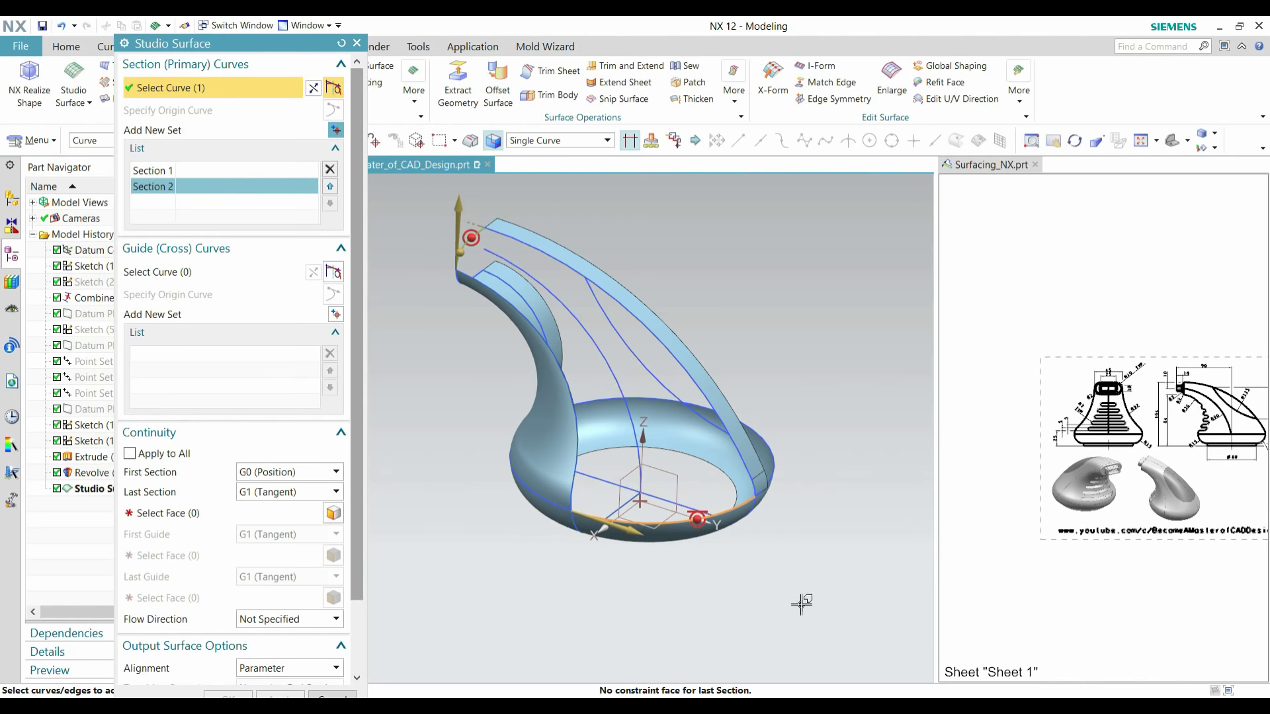
# - Select the long outer profile curve along the extruded strip and its short arc at the base as the first guide
pyautogui.moveTo(805, 599)
pyautogui.mouseDown(button='middle')
pyautogui.moveTo(803, 609)
pyautogui.moveTo(832, 601)
pyautogui.moveTo(794, 587)
pyautogui.moveTo(771, 599)
pyautogui.moveTo(829, 598)
pyautogui.moveTo(797, 590)
pyautogui.moveTo(823, 595)
pyautogui.moveTo(801, 599)
pyautogui.moveTo(811, 603)
pyautogui.mouseUp(button='middle')
pyautogui.click(215, 273)
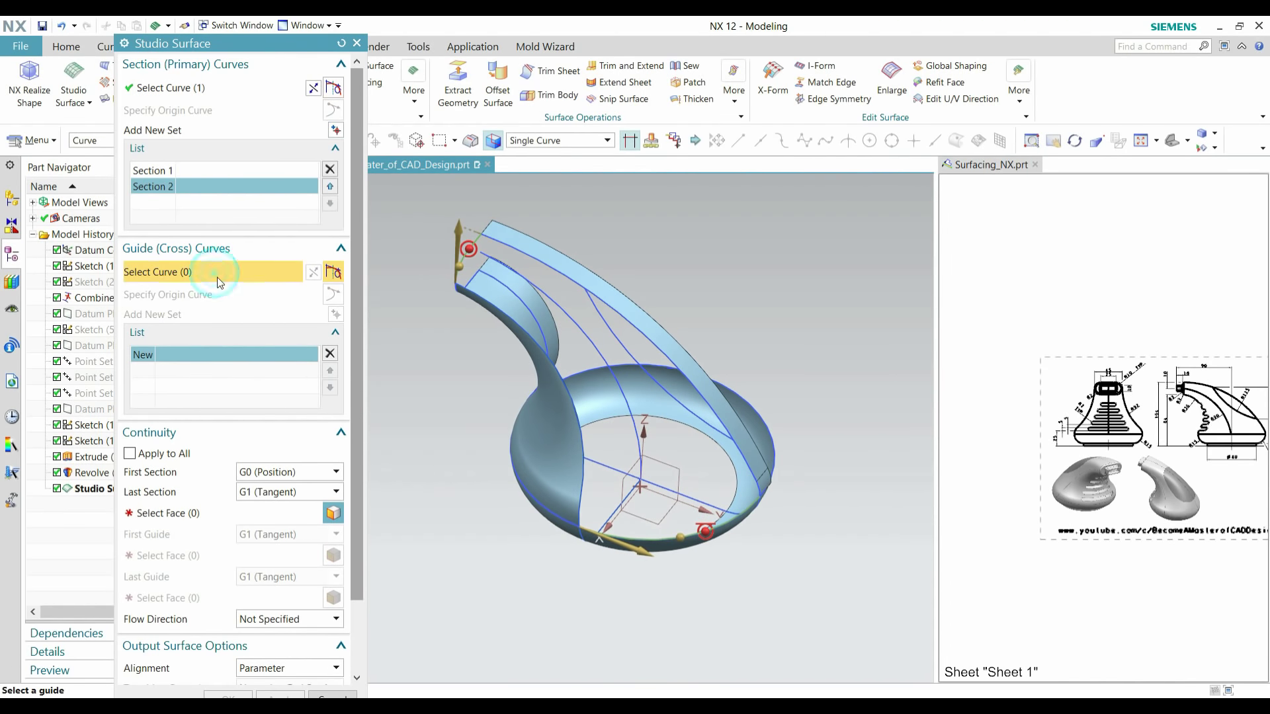
pyautogui.moveTo(700, 361); pyautogui.dragTo(776, 307, button='middle')
pyautogui.scroll(-2, 774, 430)
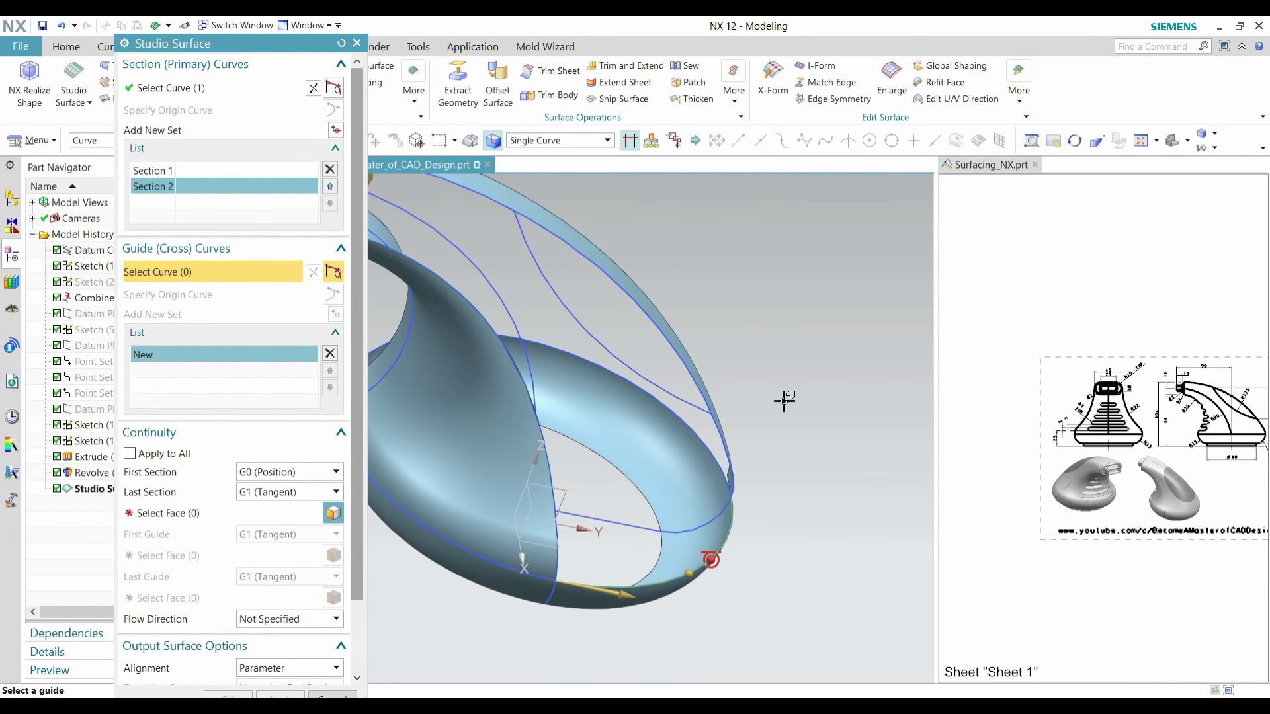
pyautogui.moveTo(784, 400); pyautogui.dragTo(779, 383, button='middle')
pyautogui.click(665, 397)
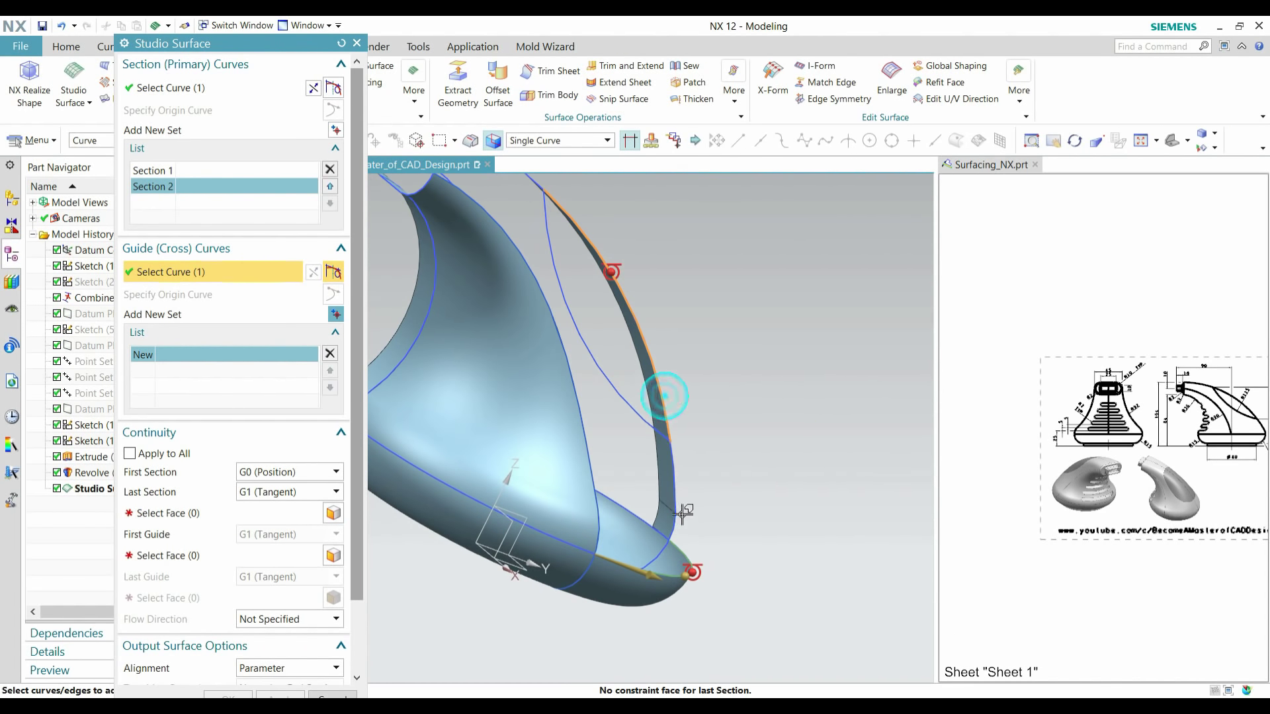
pyautogui.scroll(-2, 675, 528)
pyautogui.click(675, 528)
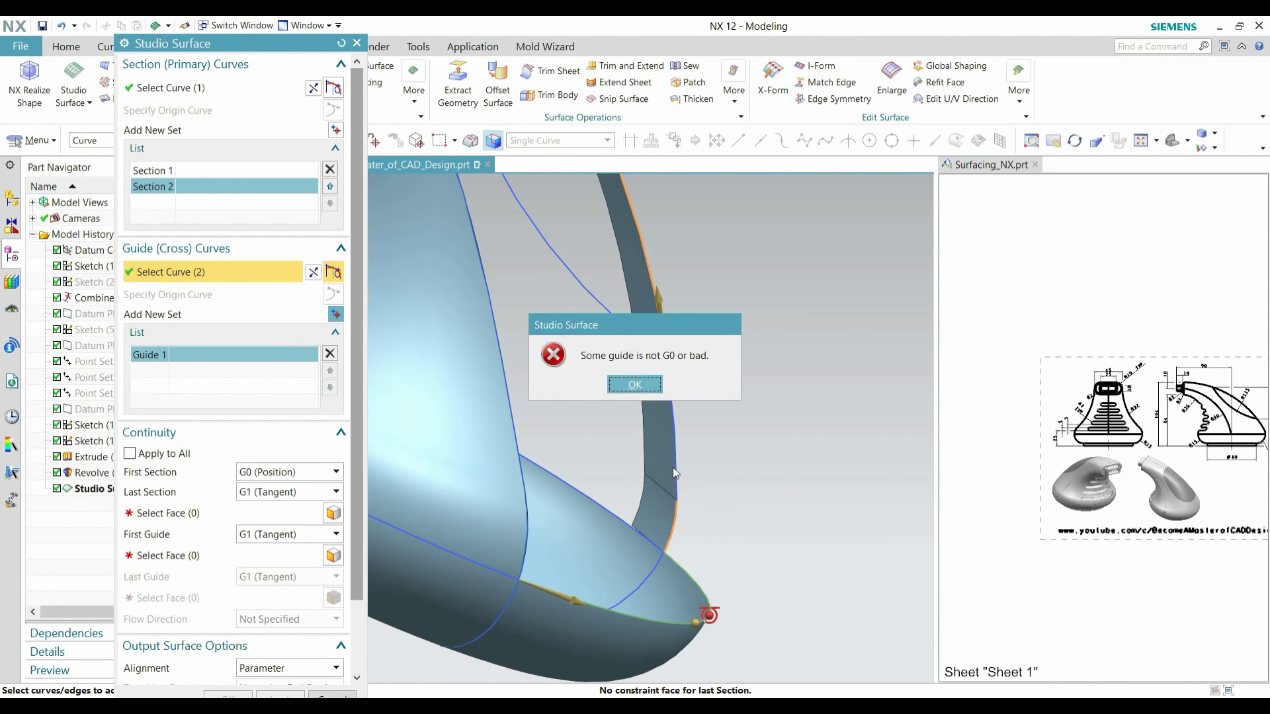
pyautogui.click(637, 384)
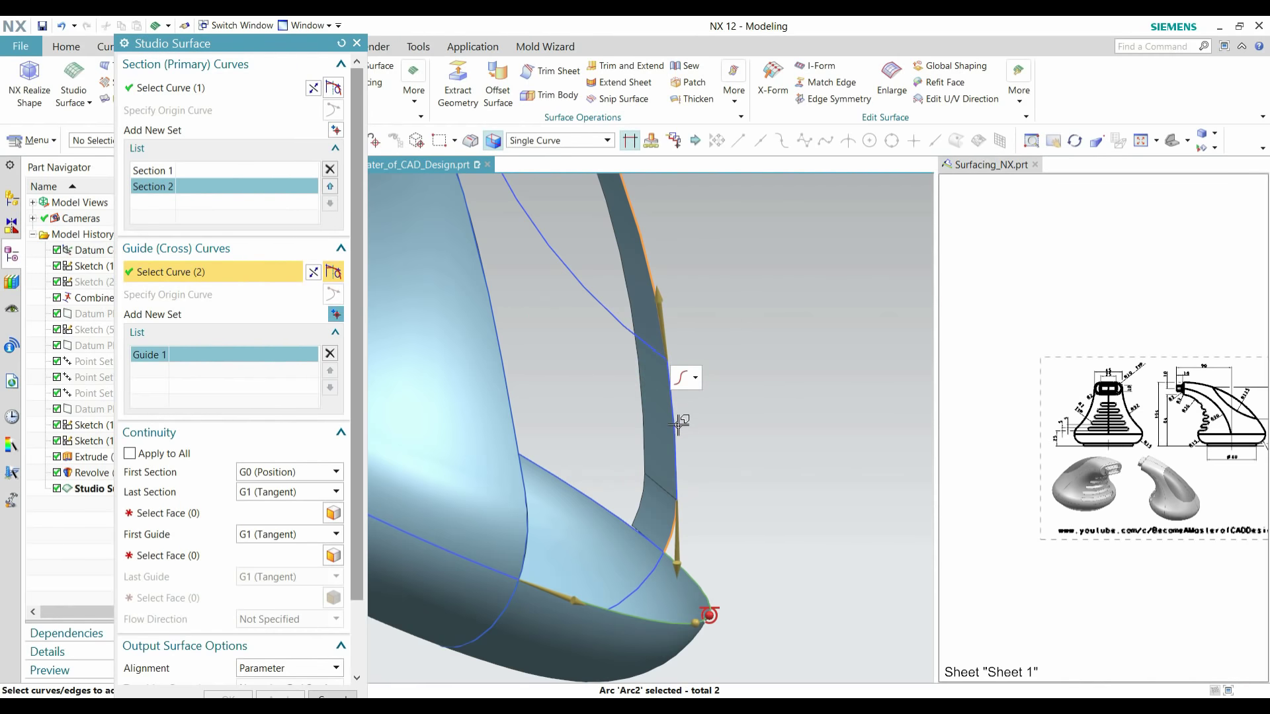
pyautogui.scroll(5, 743, 463)
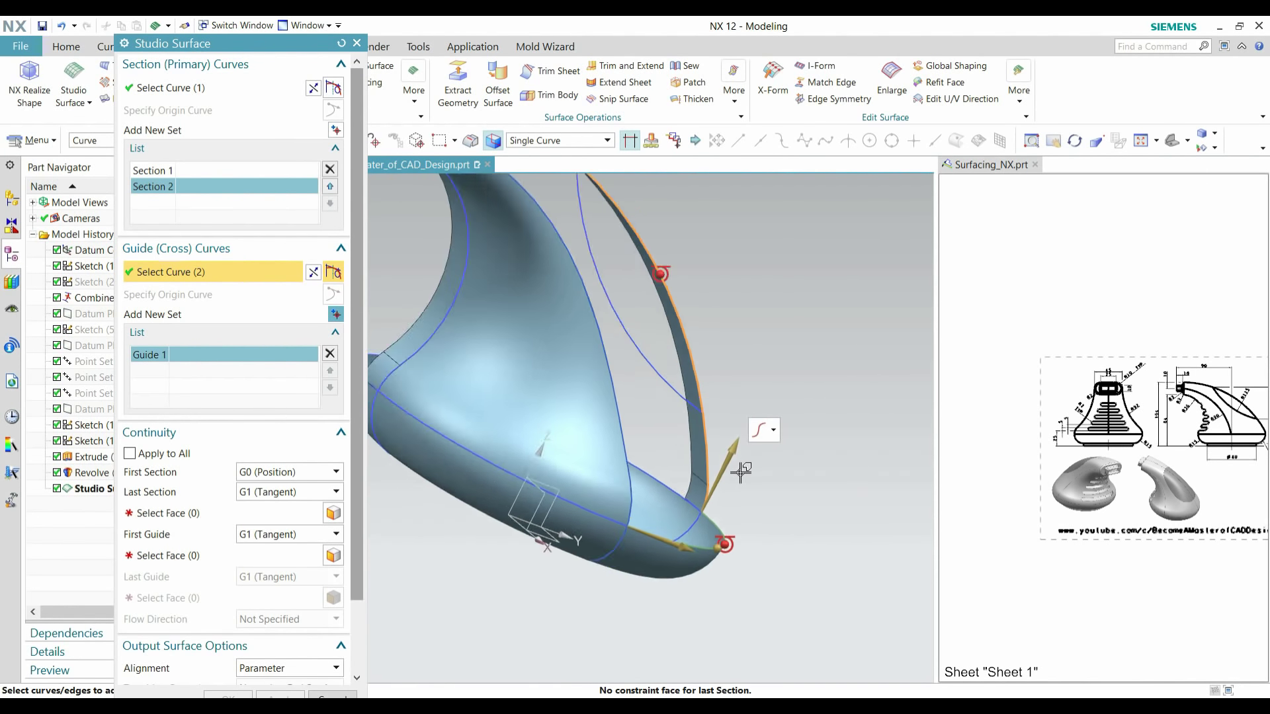
pyautogui.scroll(-2, 641, 303)
pyautogui.moveTo(658, 303); pyautogui.dragTo(686, 309, button='middle')
pyautogui.scroll(3, 615, 335)
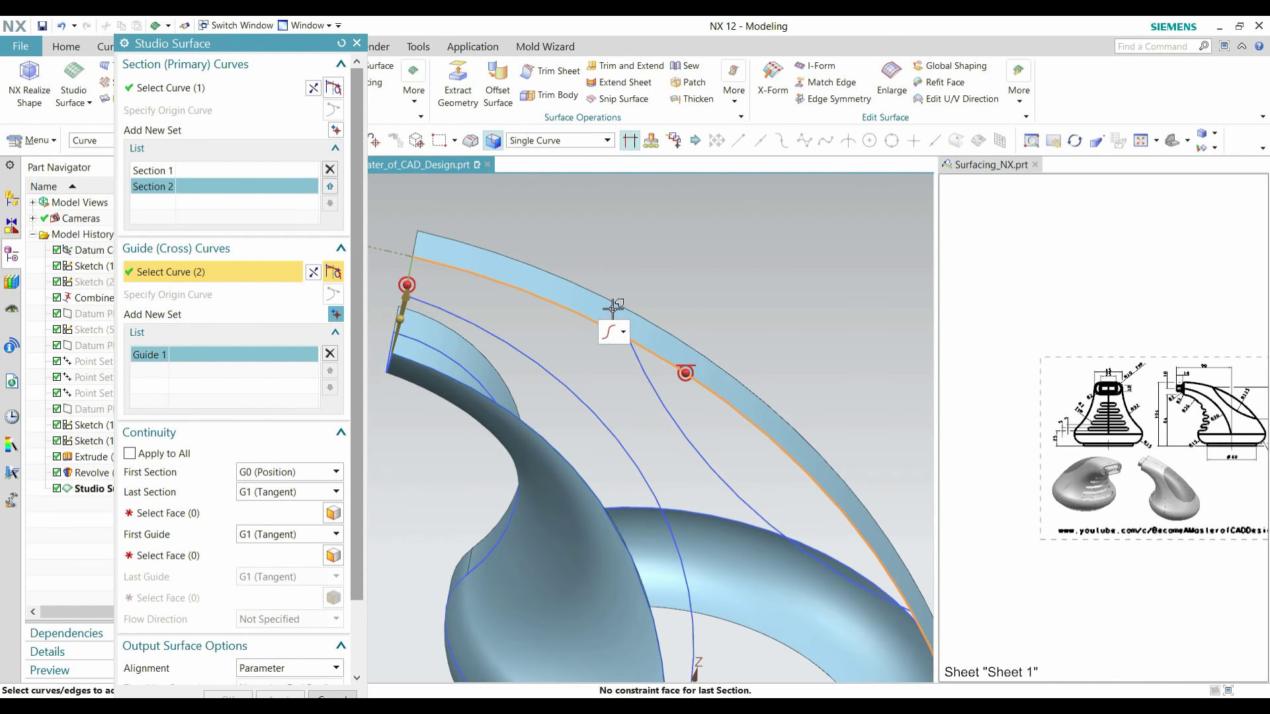
pyautogui.scroll(-5, 613, 311)
pyautogui.moveTo(799, 400)
pyautogui.mouseDown(button='middle')
pyautogui.moveTo(793, 360)
pyautogui.moveTo(813, 401)
pyautogui.moveTo(804, 396)
pyautogui.mouseUp(button='middle')
# - Add the two connected edge curves of the existing neck surface as the second guide and reverse its direction to start at the base
pyautogui.click(339, 316)
pyautogui.moveTo(771, 485); pyautogui.dragTo(675, 443, button='middle')
pyautogui.scroll(4, 672, 441)
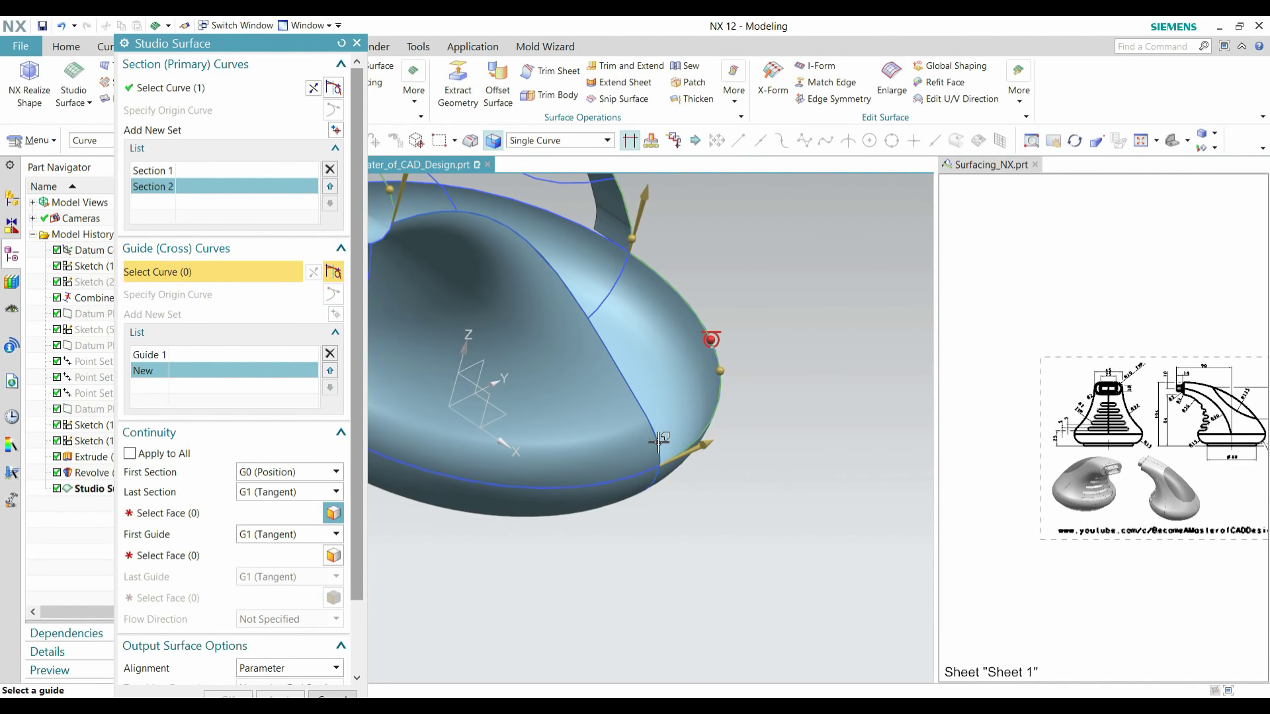
pyautogui.click(658, 439)
pyautogui.click(644, 405)
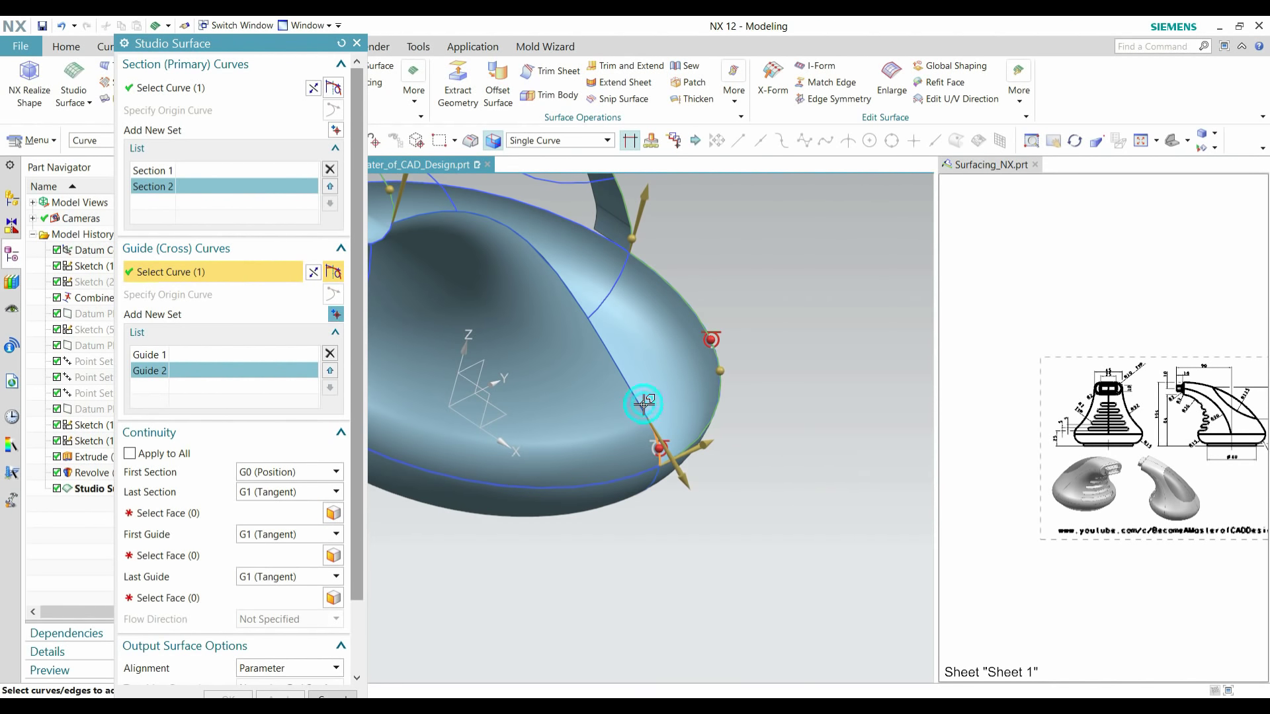
pyautogui.click(639, 405)
pyautogui.scroll(-3, 775, 430)
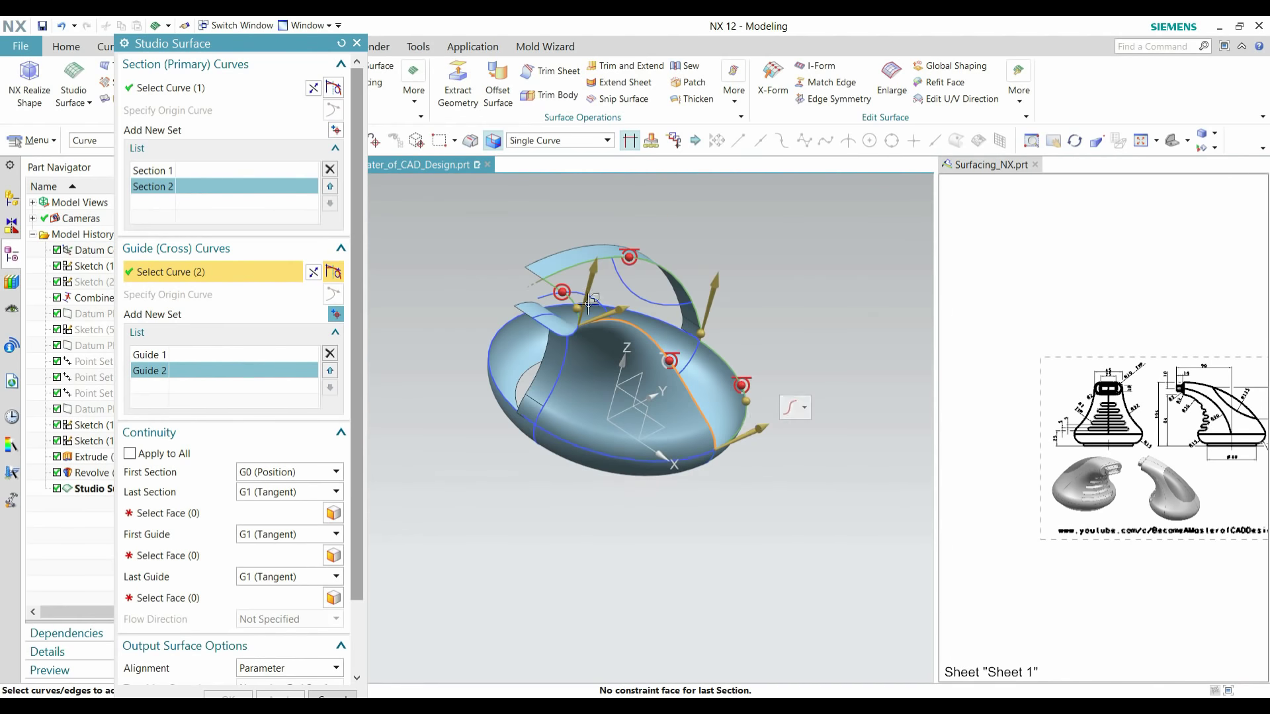
pyautogui.scroll(2, 585, 304)
pyautogui.scroll(3, 684, 319)
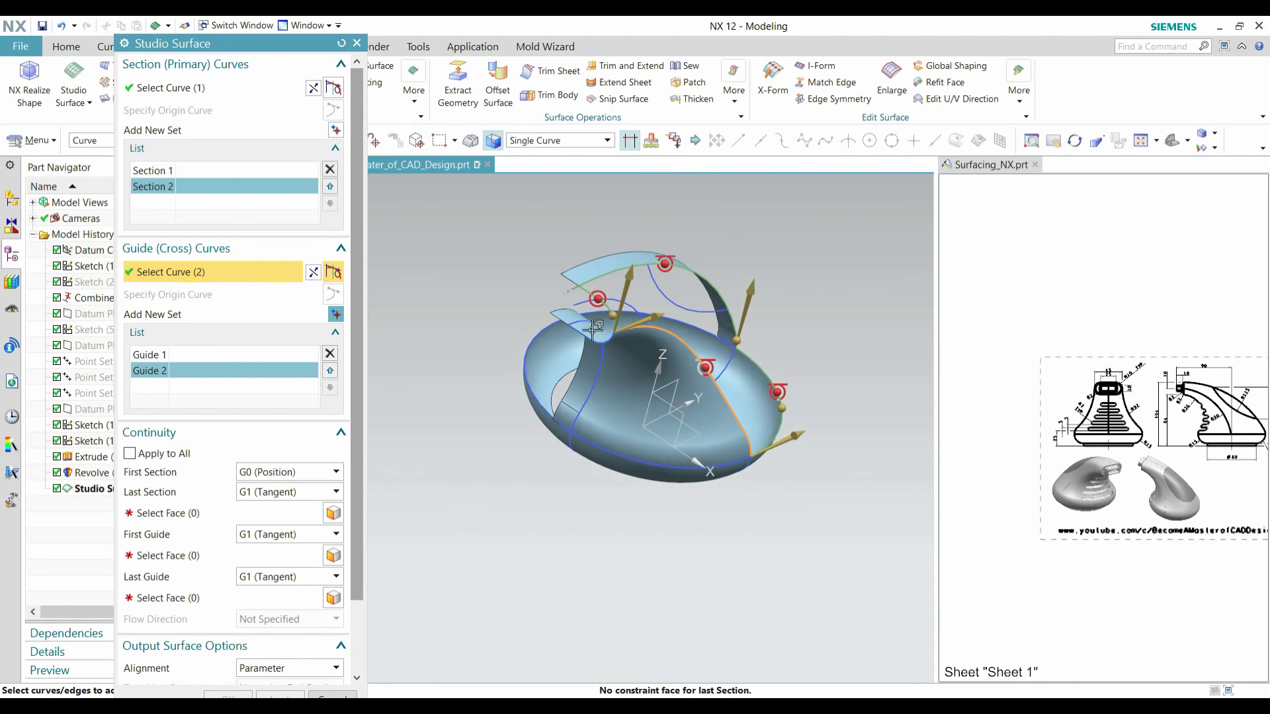
pyautogui.click(664, 318)
pyautogui.moveTo(863, 363); pyautogui.dragTo(655, 366, button='middle')
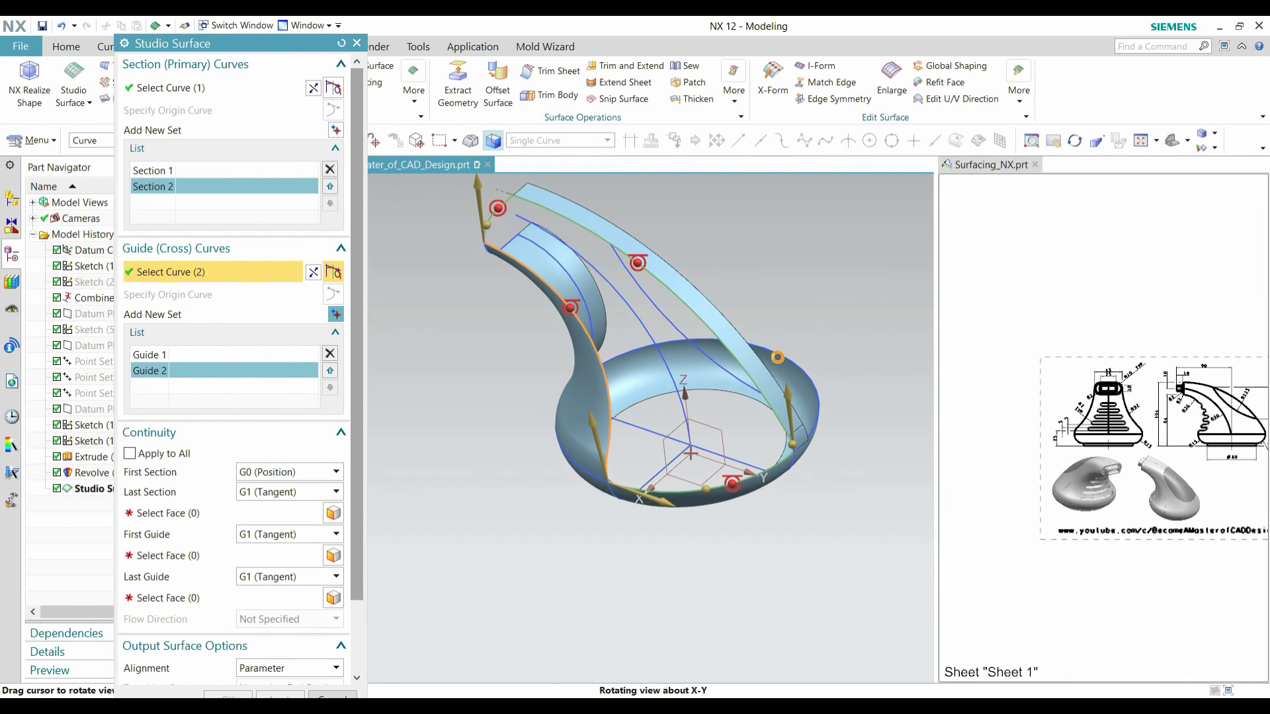
# - Set the continuity of the first and last sections and the first and last guides to G0 (Position)
pyautogui.click(286, 470)
pyautogui.click(277, 457)
pyautogui.click(284, 492)
pyautogui.click(278, 510)
pyautogui.click(284, 512)
pyautogui.click(268, 526)
pyautogui.click(263, 532)
pyautogui.click(263, 550)
pyautogui.moveTo(681, 602); pyautogui.dragTo(706, 576, button='middle')
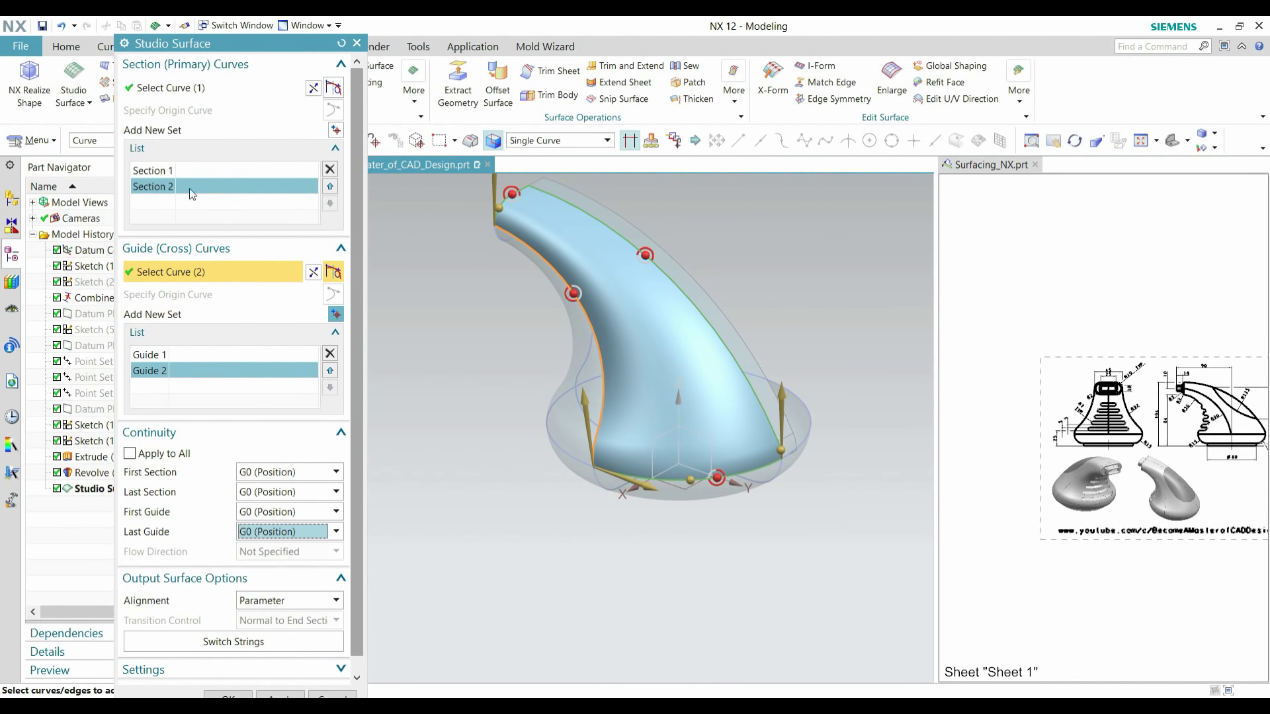
# - Check which curves form each section, and set the last section to G1 (Tangent) with the revolved base as its constraint face
pyautogui.click(168, 172)
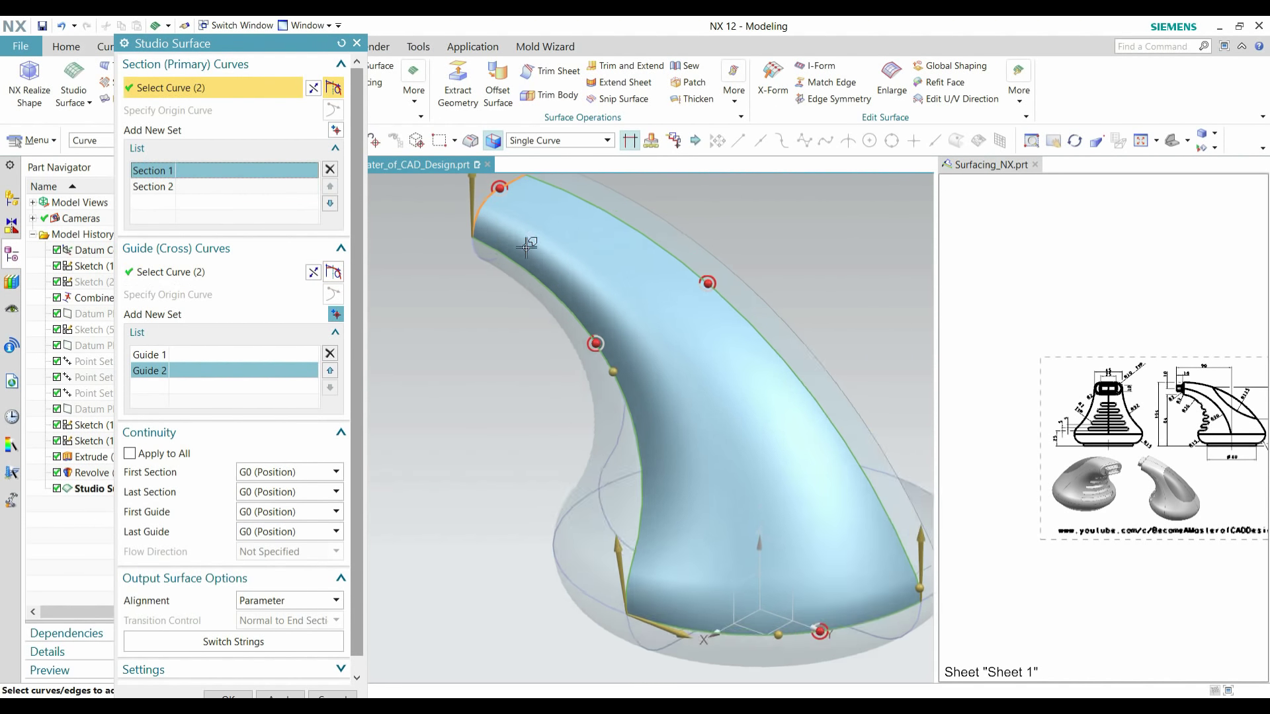
pyautogui.scroll(3, 503, 222)
pyautogui.scroll(-2, 500, 224)
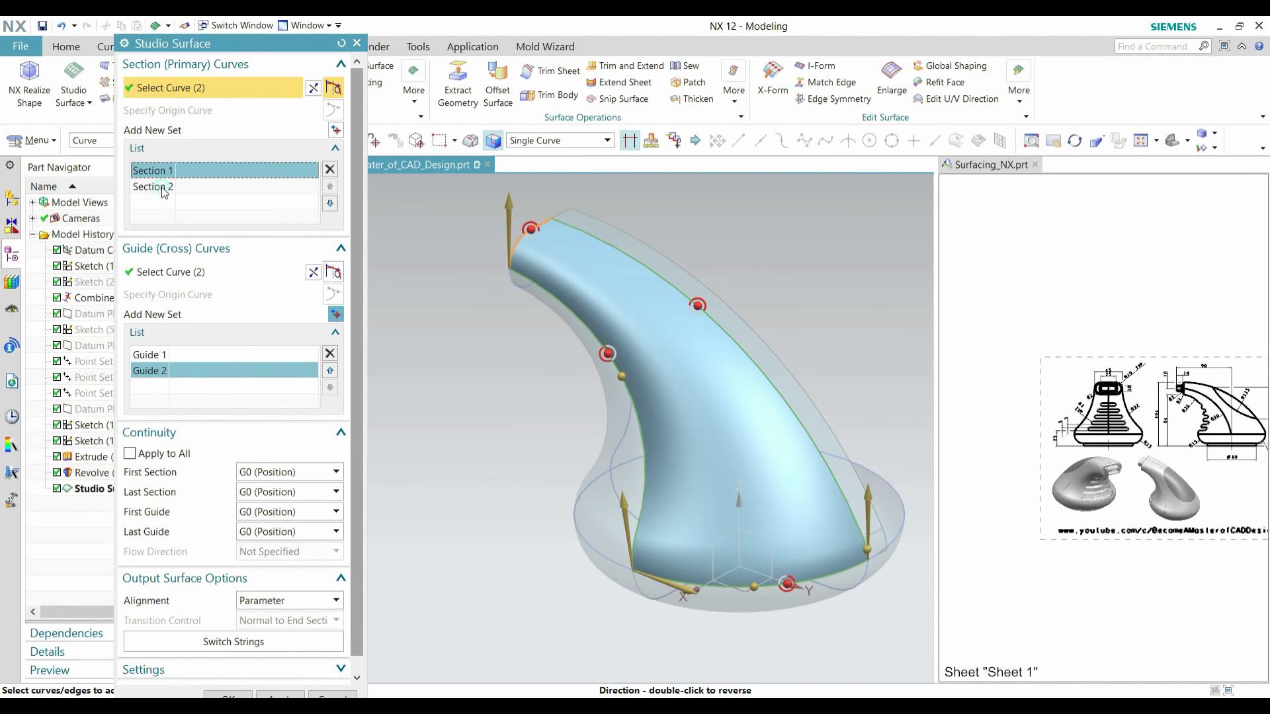
pyautogui.click(188, 189)
pyautogui.scroll(-1, 641, 364)
pyautogui.scroll(4, 737, 510)
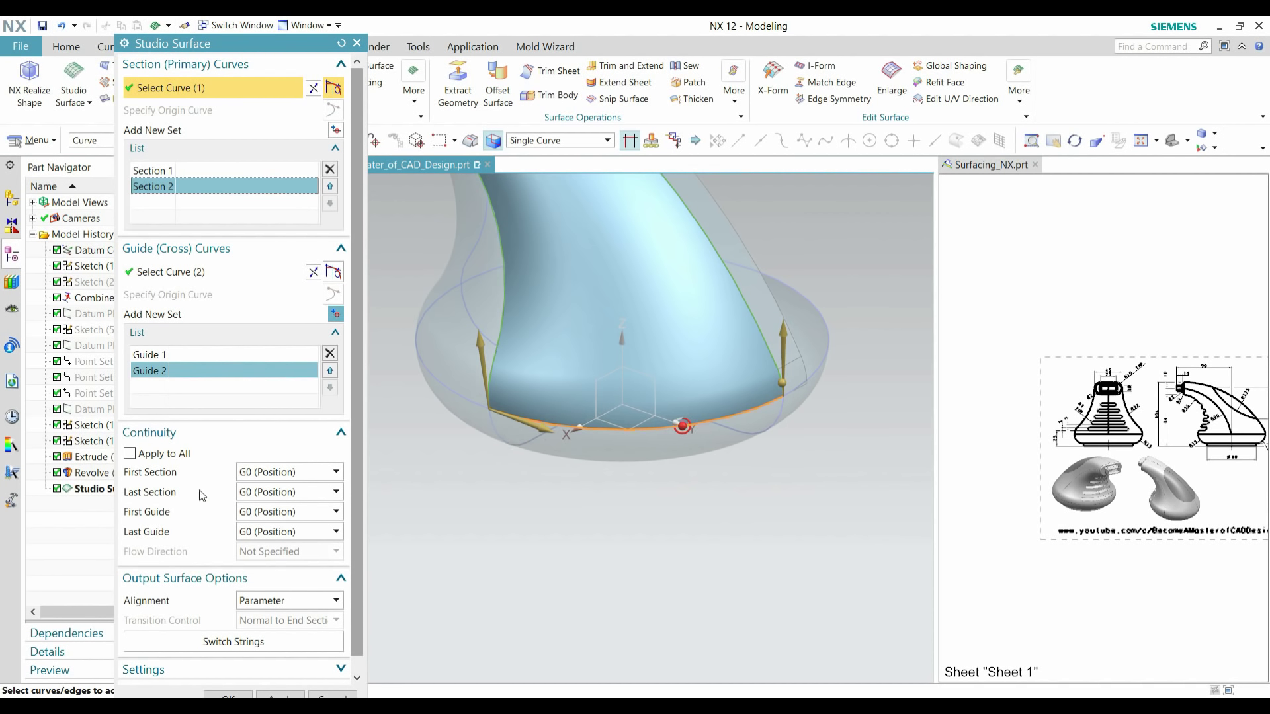
pyautogui.click(291, 495)
pyautogui.click(283, 524)
pyautogui.click(569, 440)
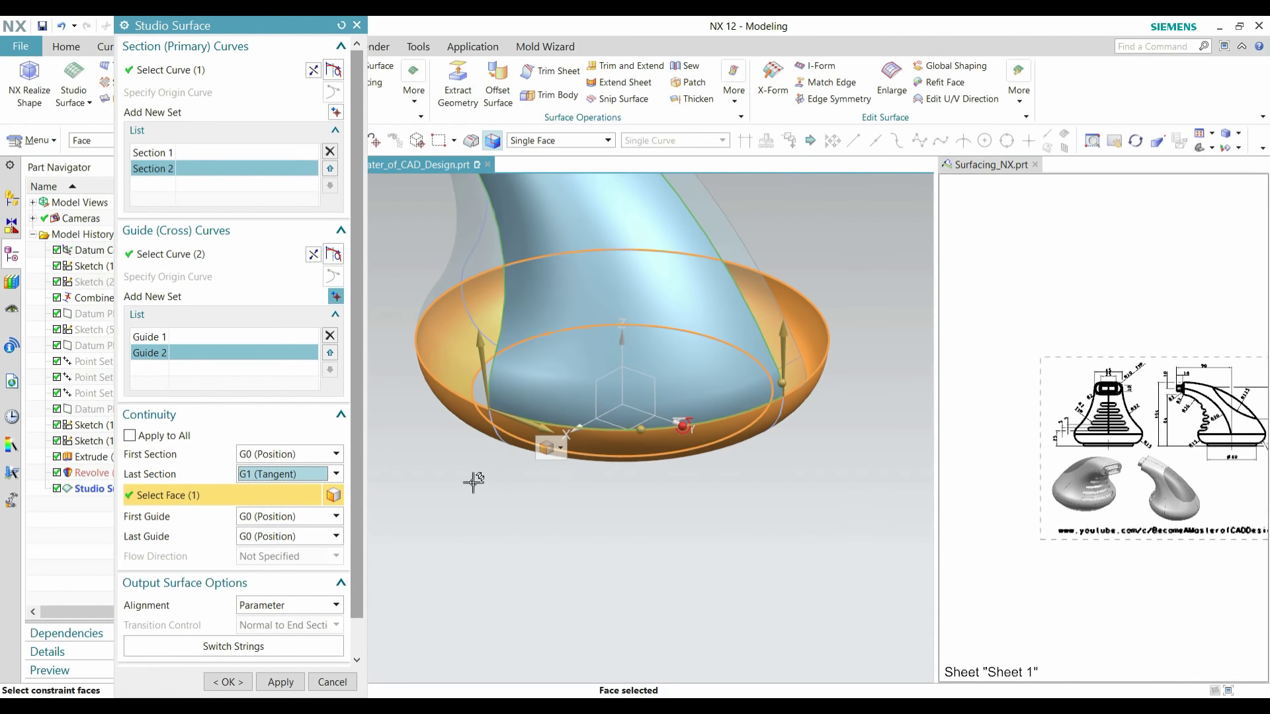
pyautogui.scroll(-2, 550, 512)
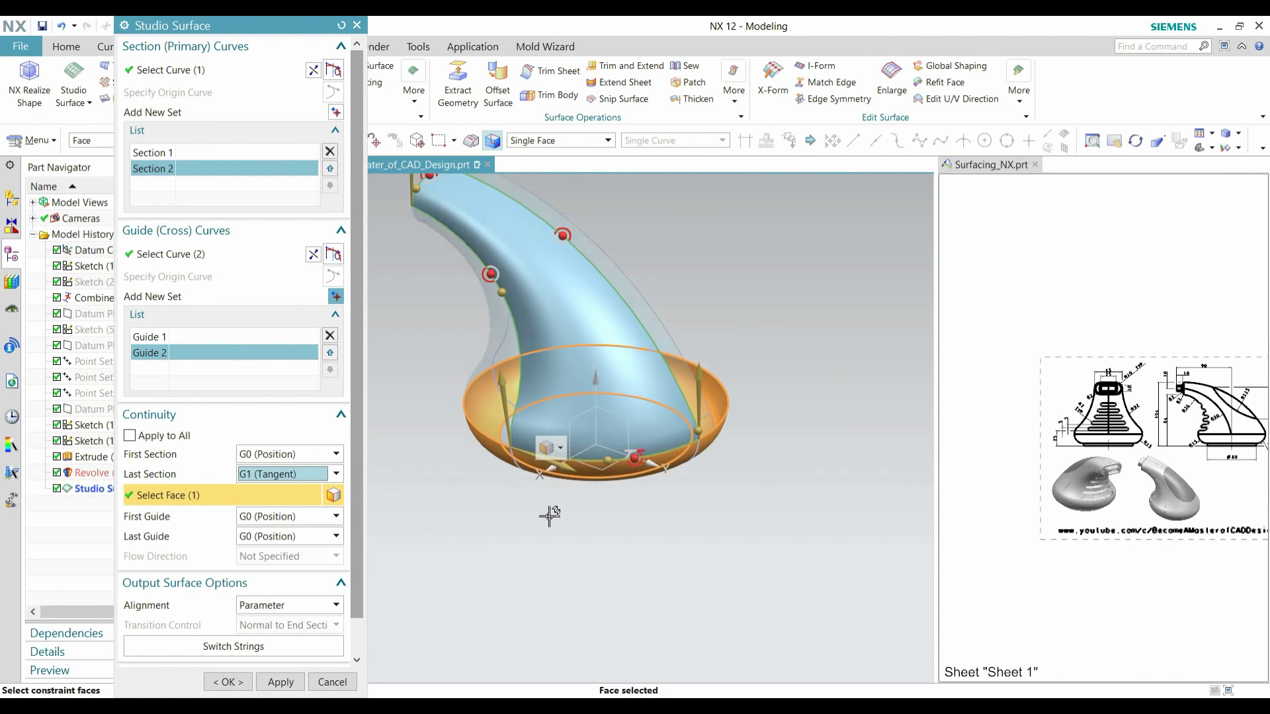
# - Set the first guide to G1 (Tangent) and pick the extruded strip along the outer profile as its constraint face
pyautogui.click(154, 336)
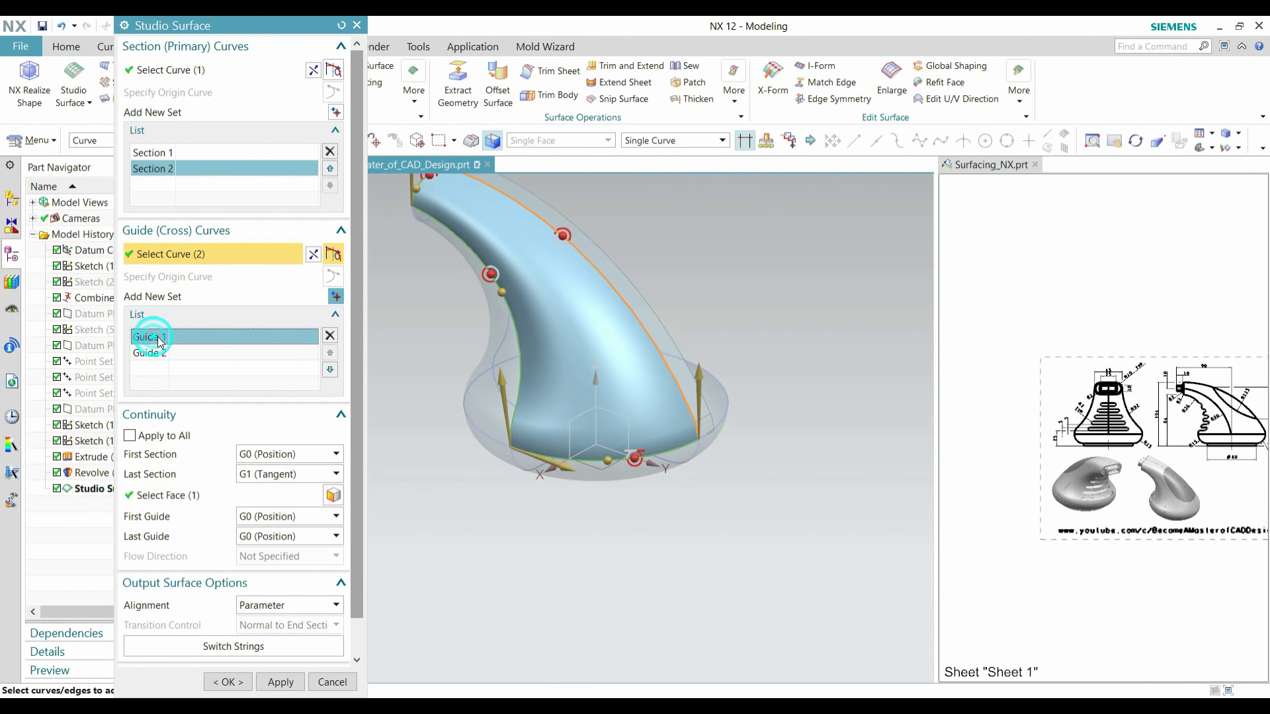
pyautogui.click(267, 520)
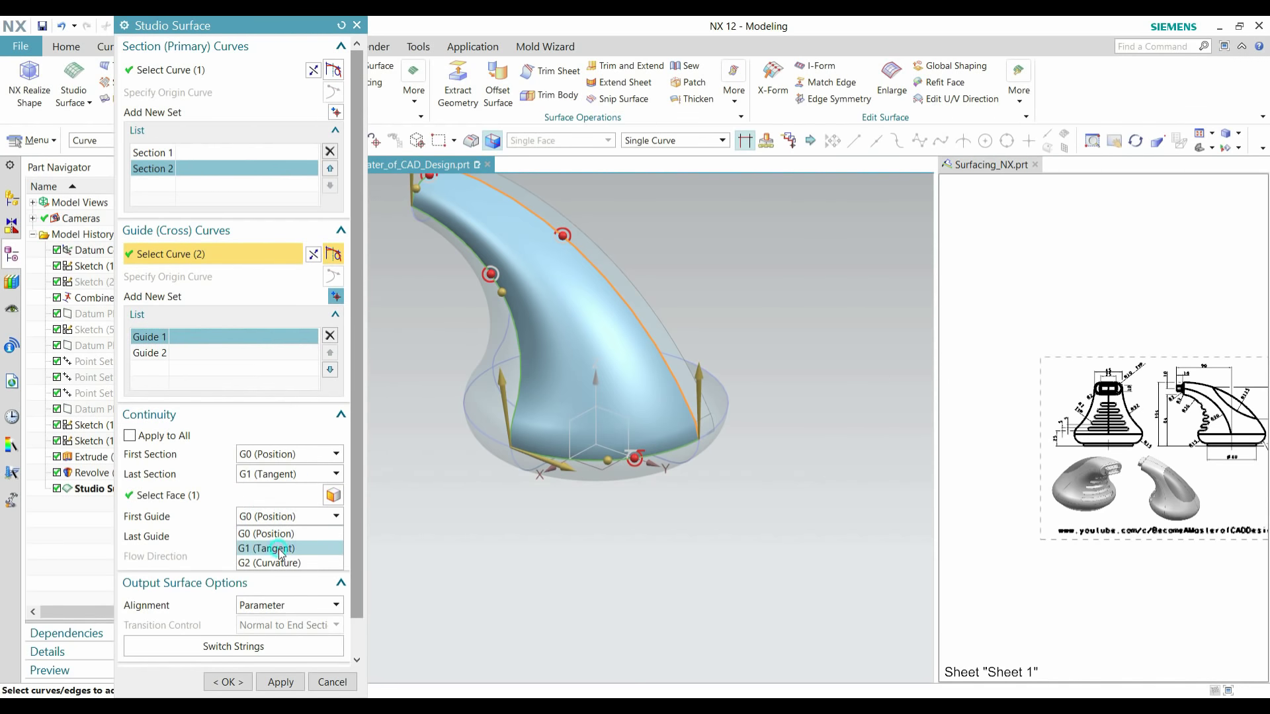
pyautogui.click(279, 549)
pyautogui.click(656, 315)
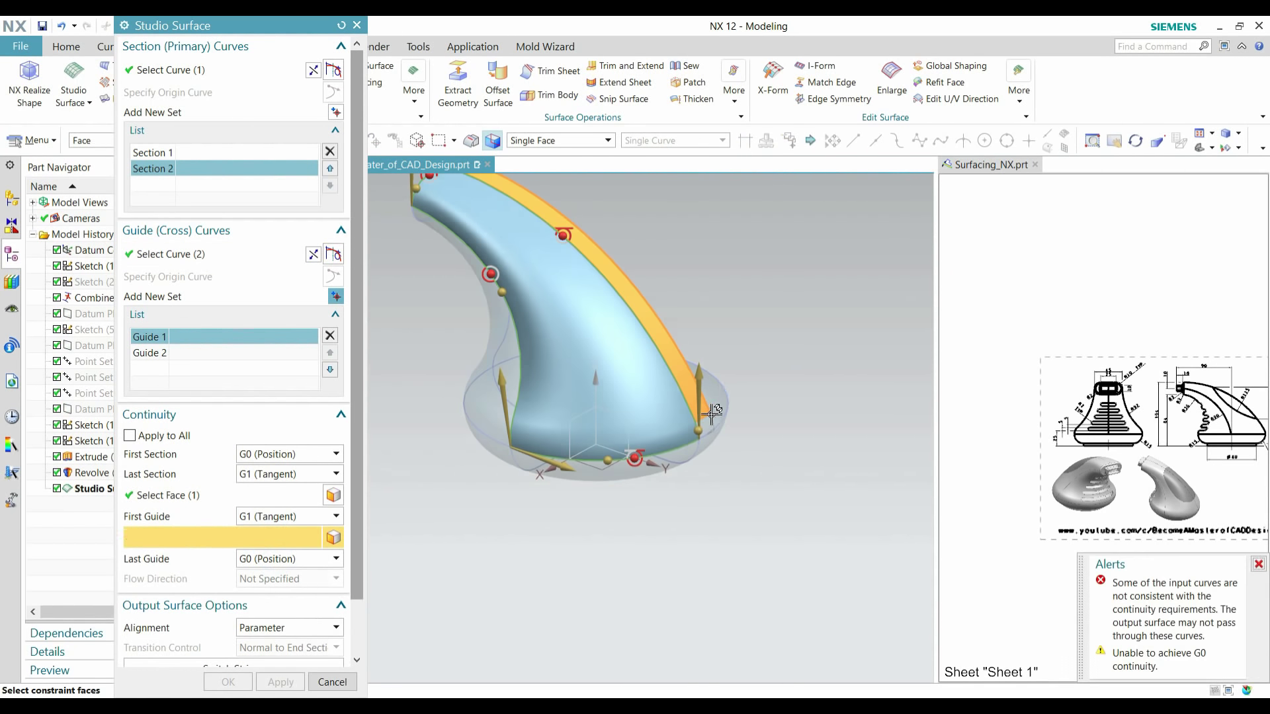
# - Set the last guide to G1 (Tangent) with the existing neck surface as its constraint face and create the Studio Surface
pyautogui.scroll(5, 707, 432)
pyautogui.scroll(-5, 748, 481)
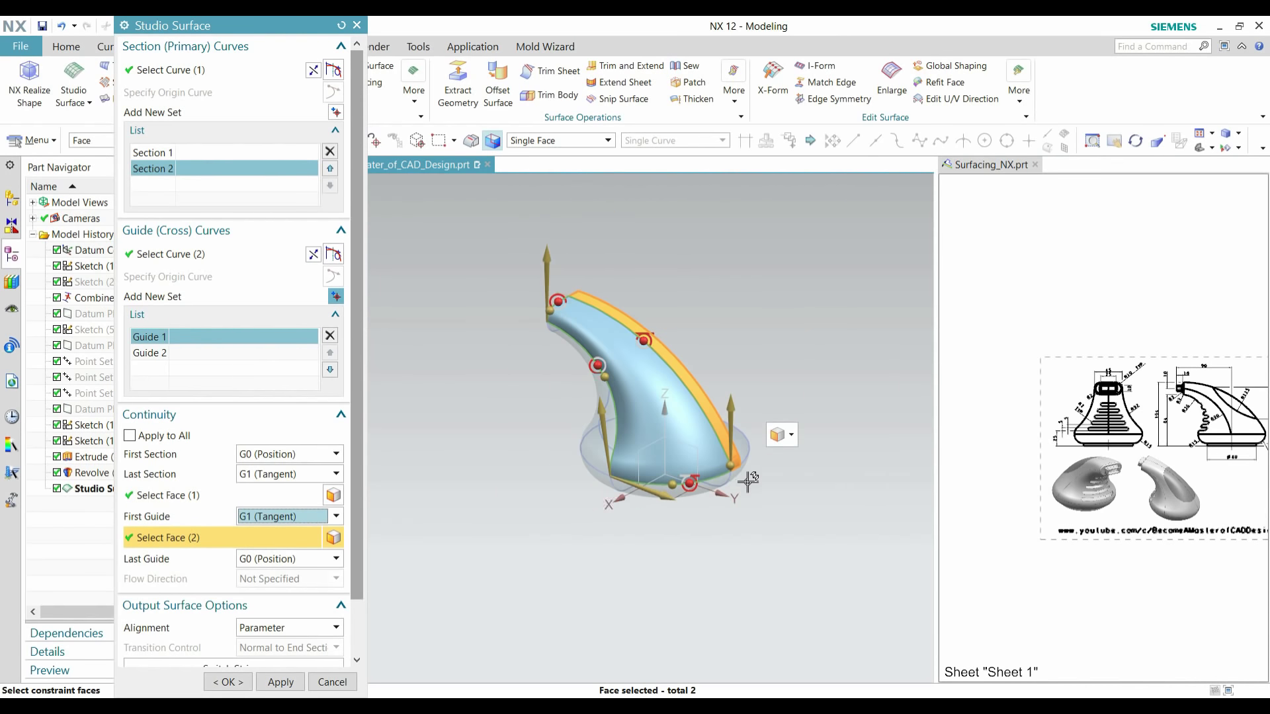
pyautogui.click(272, 563)
pyautogui.click(268, 591)
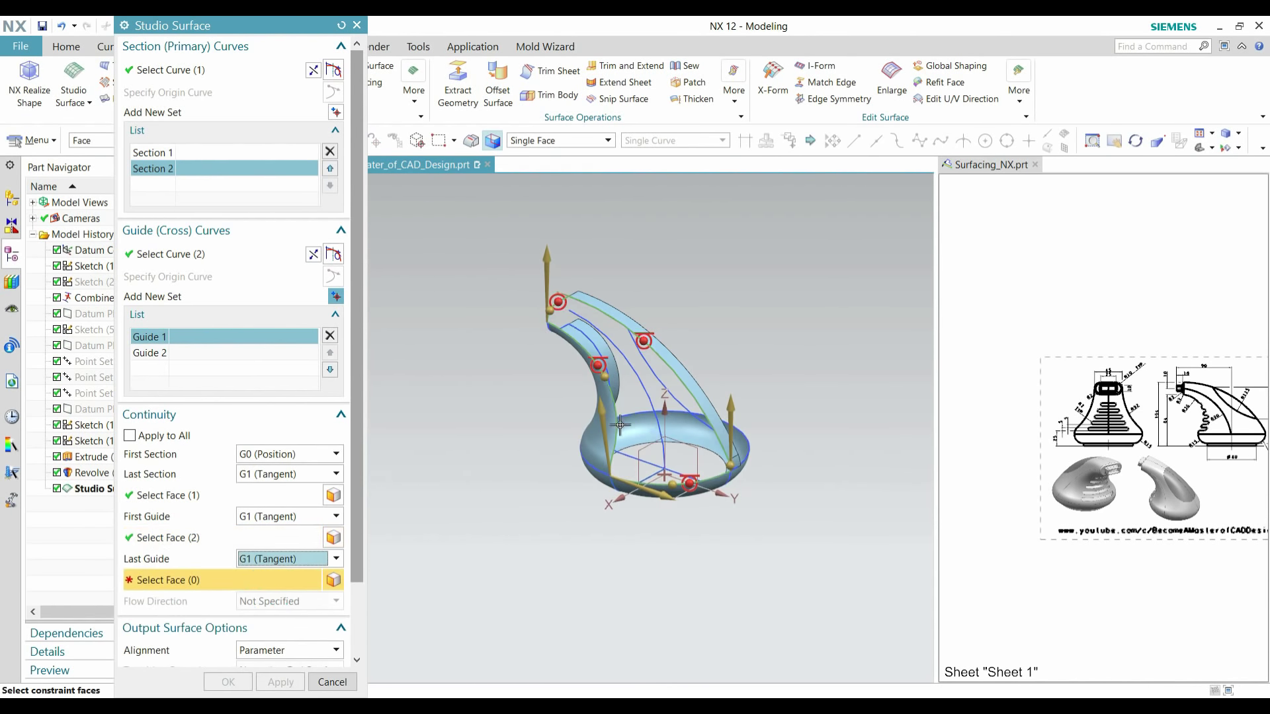
pyautogui.moveTo(514, 508); pyautogui.dragTo(562, 508, button='middle')
pyautogui.scroll(2, 681, 412)
pyautogui.click(647, 436)
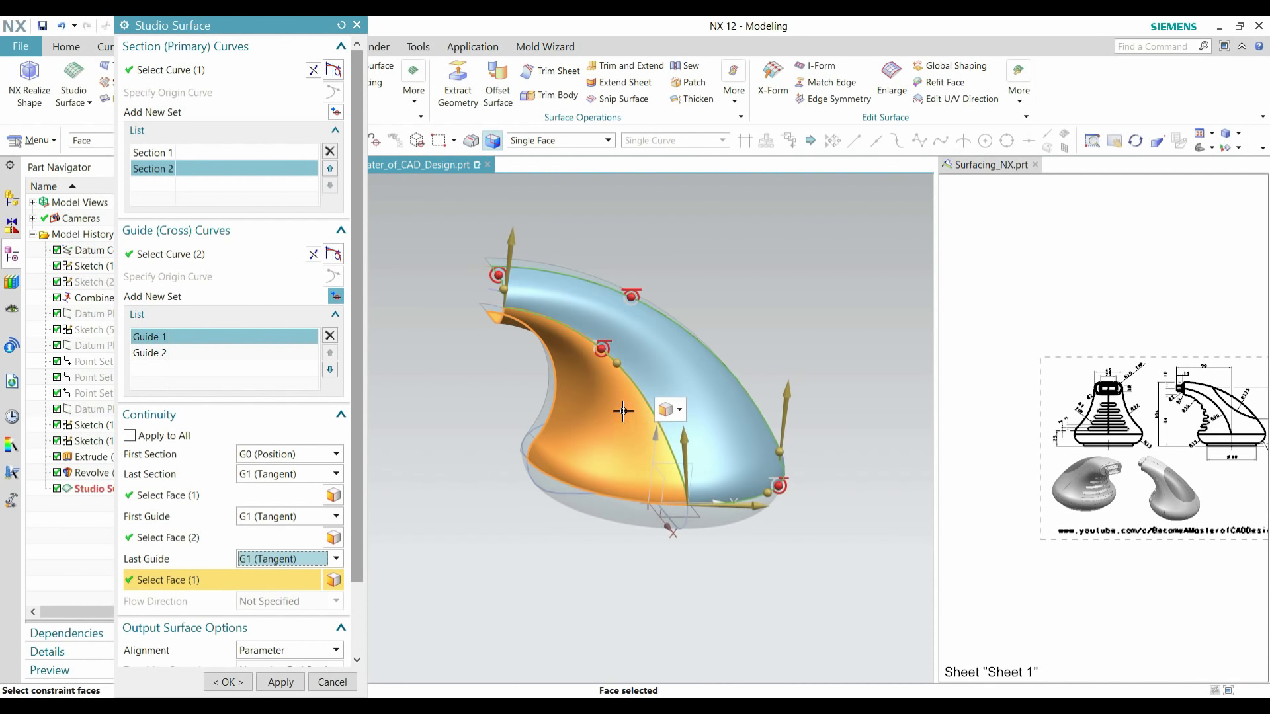
pyautogui.moveTo(830, 502); pyautogui.dragTo(776, 510, button='middle')
pyautogui.scroll(2, 672, 222)
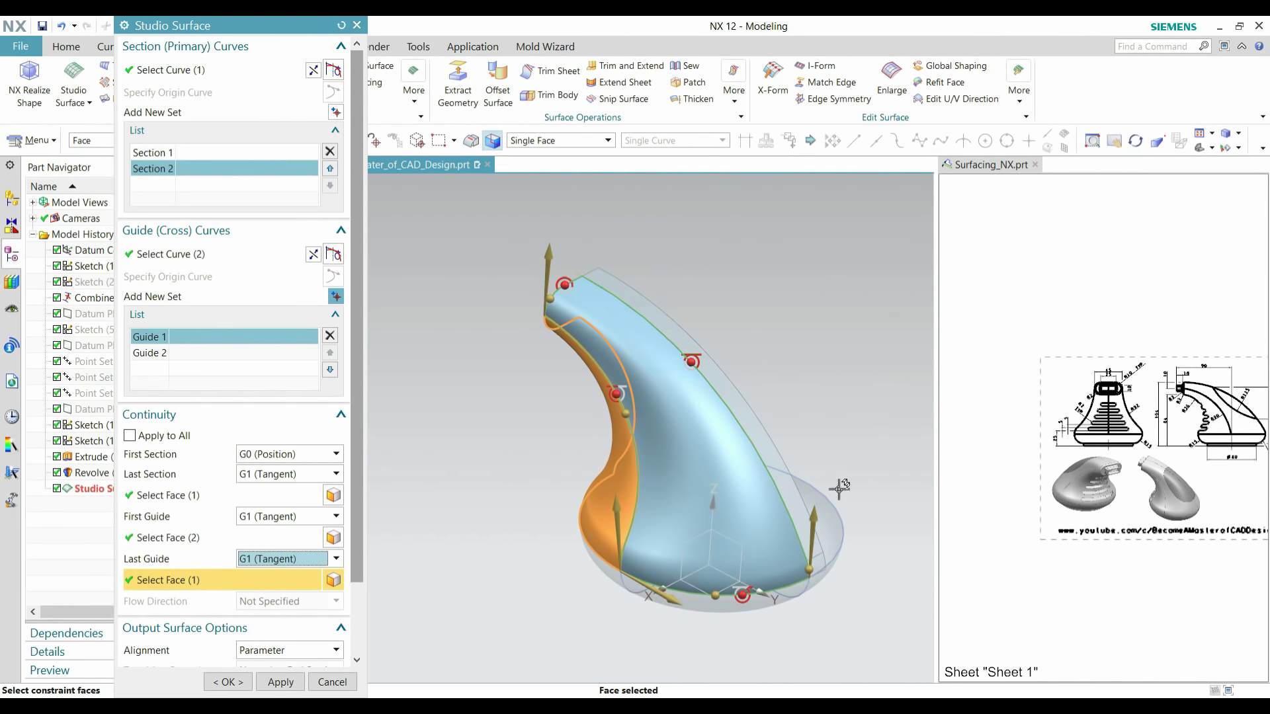
pyautogui.scroll(-2, 611, 289)
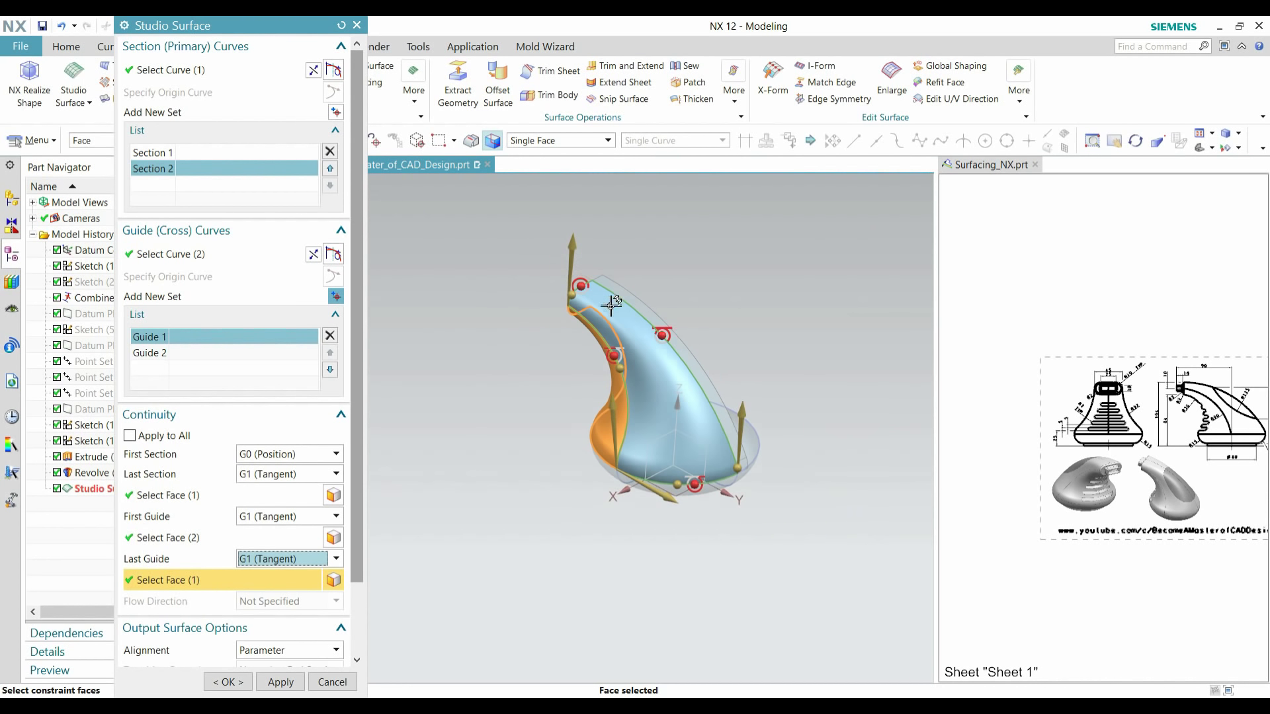
pyautogui.scroll(2, 755, 385)
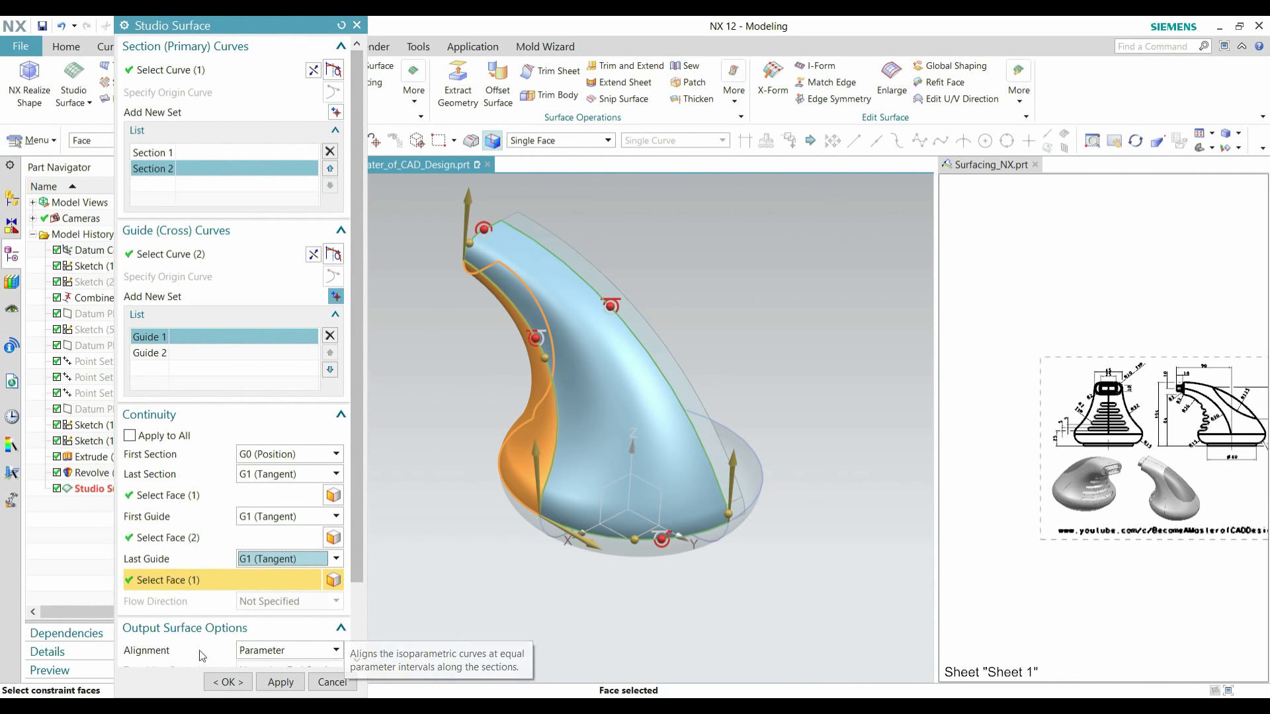
pyautogui.click(226, 688)
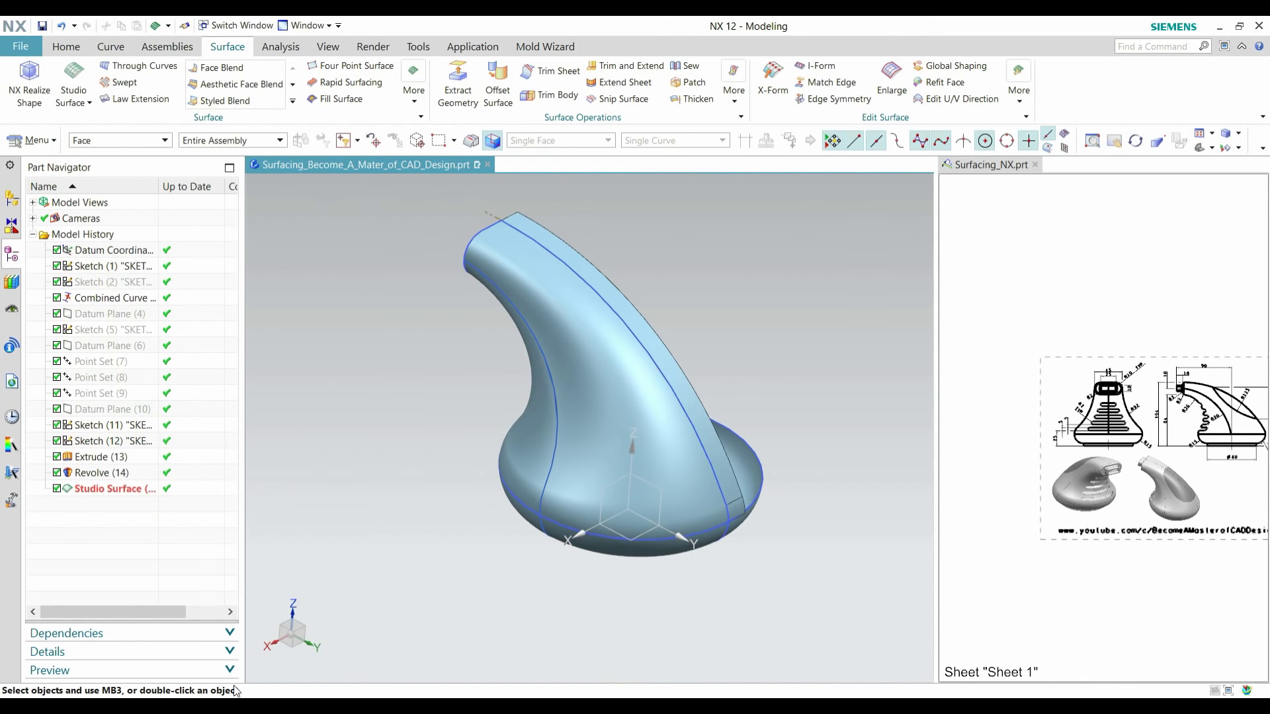
# - Hide the extruded strips along the inner and outer profiles
pyautogui.moveTo(434, 501); pyautogui.dragTo(348, 465, button='middle')
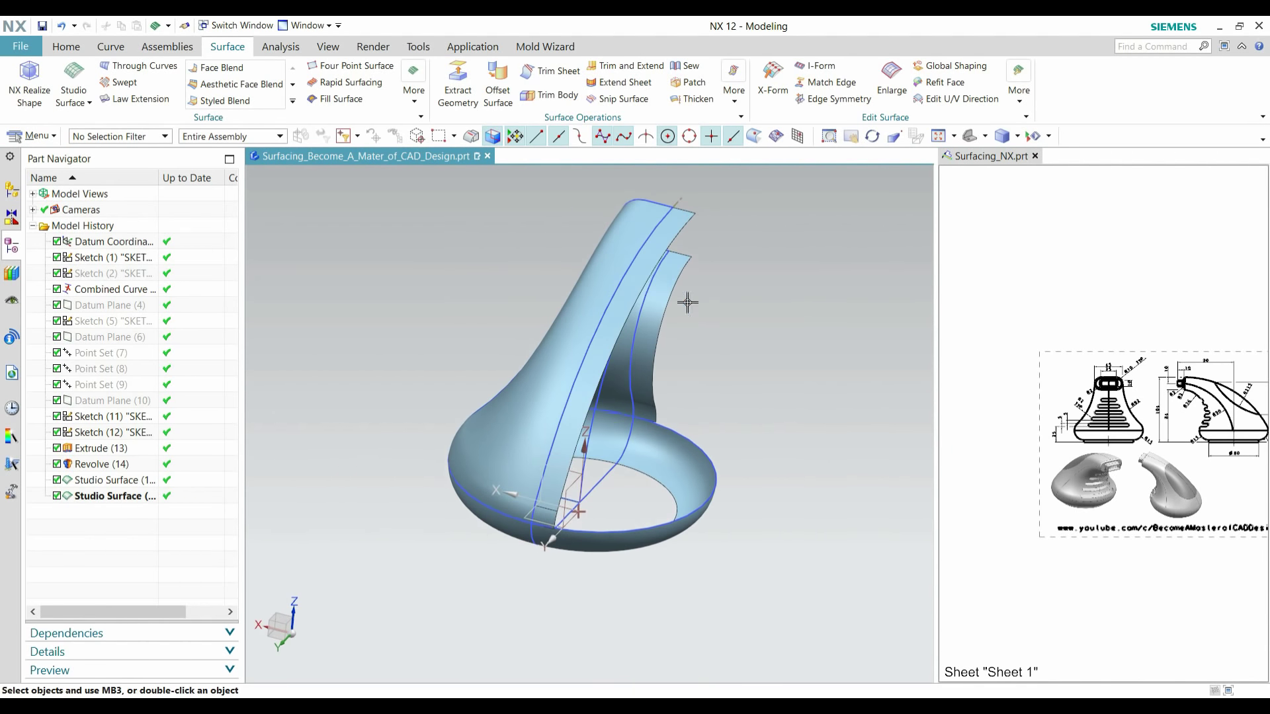
pyautogui.click(664, 294)
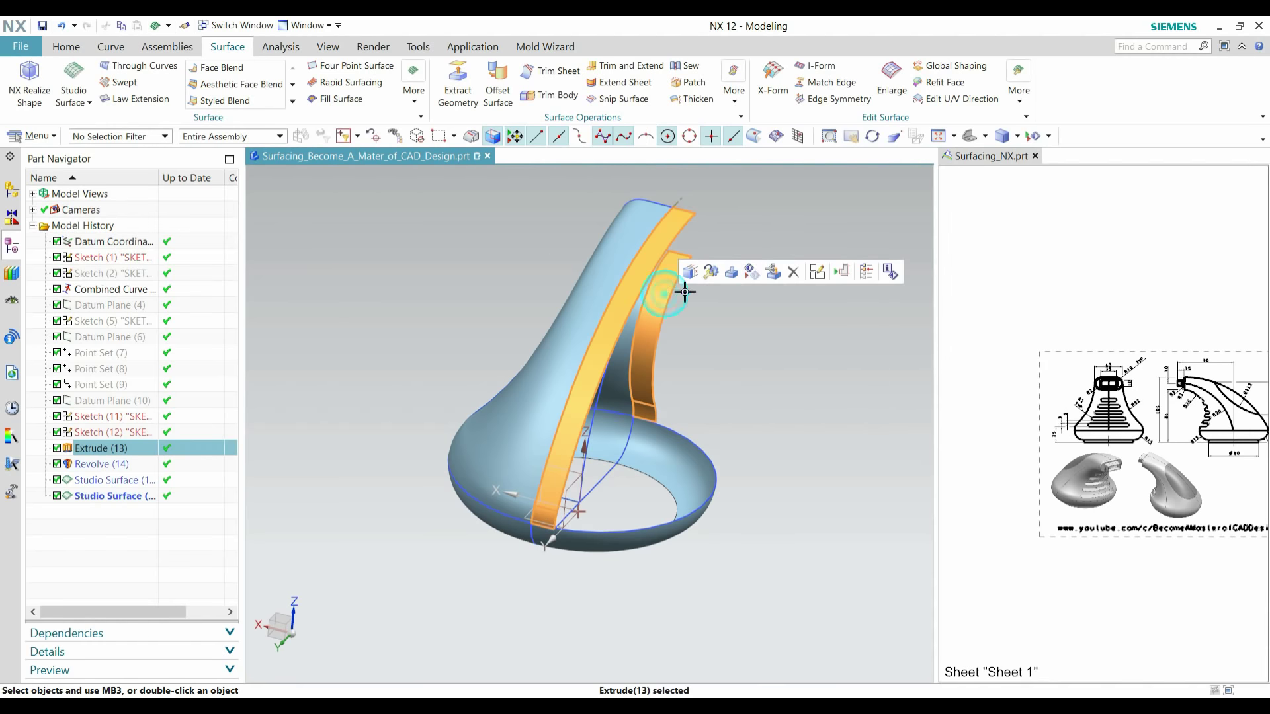
pyautogui.click(752, 271)
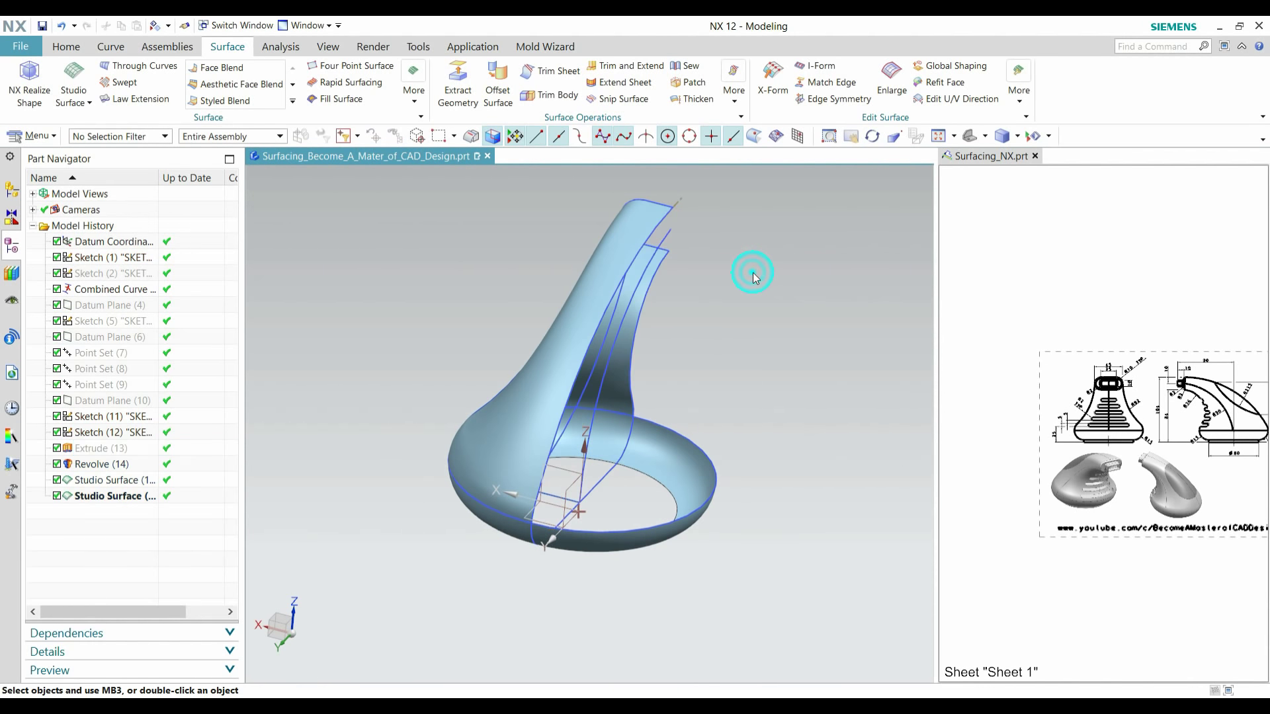
# - Mirror both Studio Surface sheets about the YZ plane of the datum coordinate system with Mirror Geometry
pyautogui.moveTo(757, 323); pyautogui.dragTo(730, 395, button='middle')
pyautogui.click(415, 96)
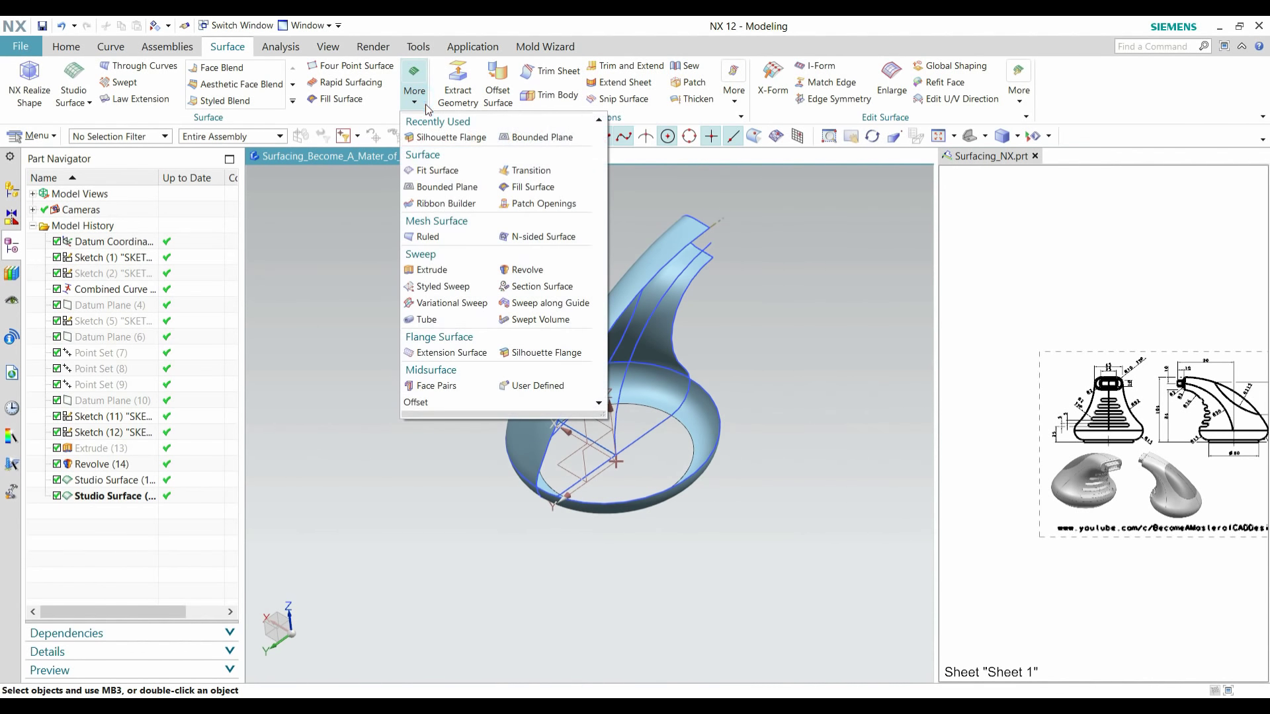
pyautogui.click(66, 46)
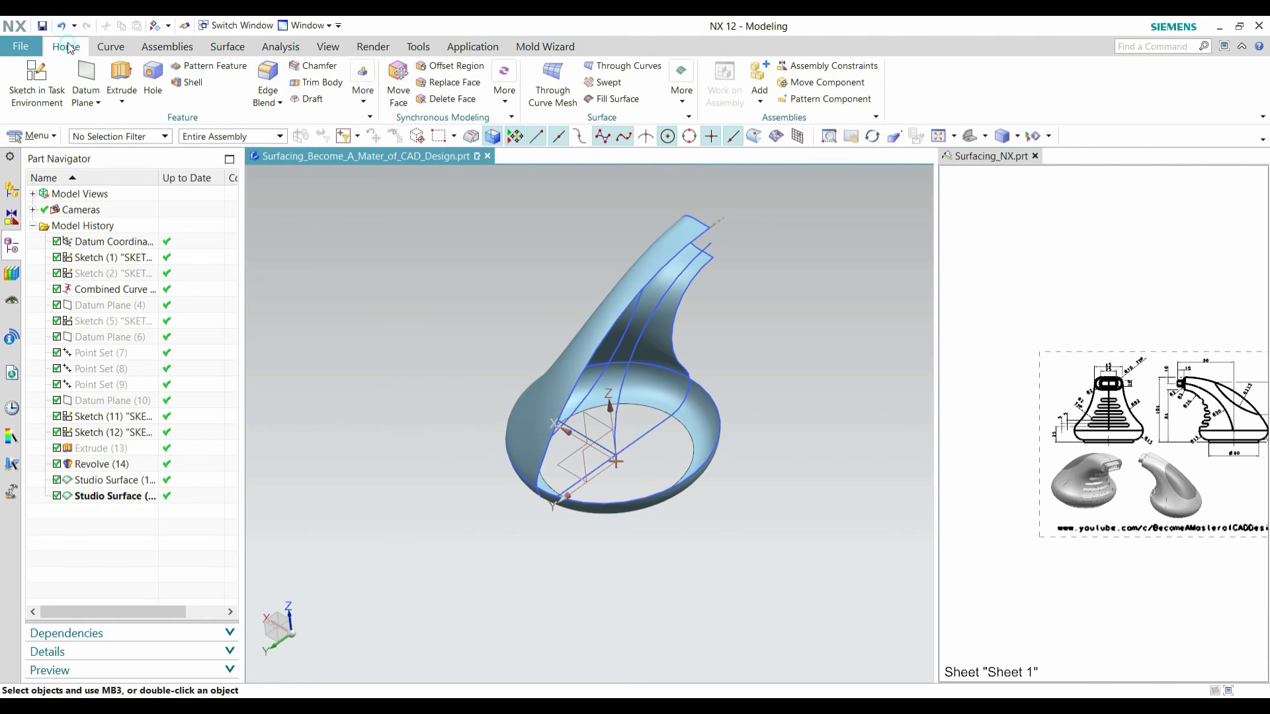
pyautogui.click(364, 99)
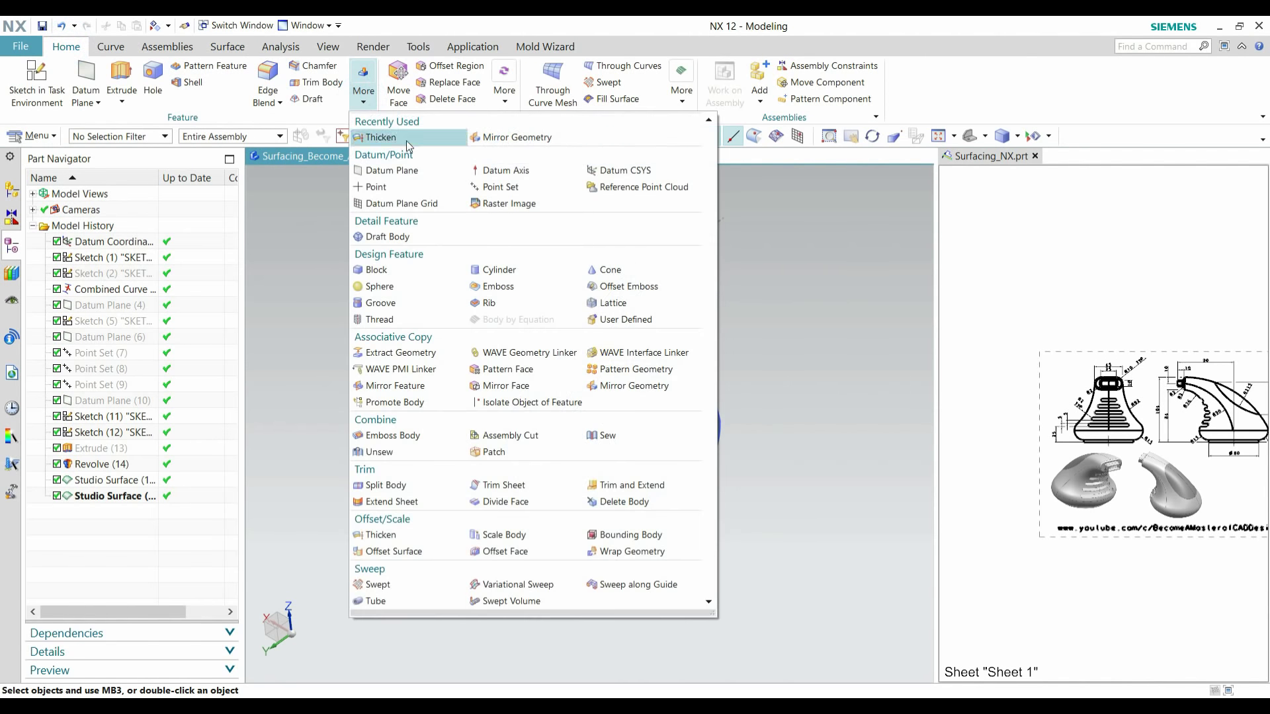
pyautogui.click(520, 135)
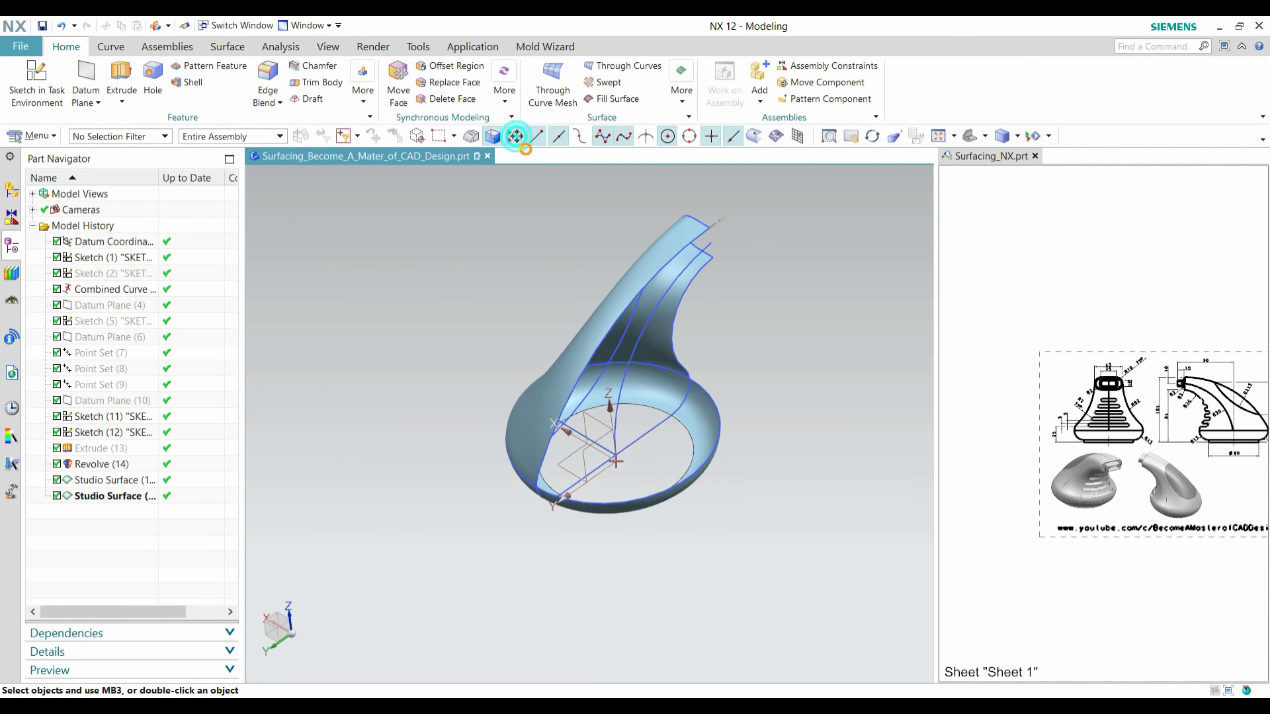
pyautogui.click(679, 267)
pyautogui.click(690, 228)
pyautogui.click(197, 125)
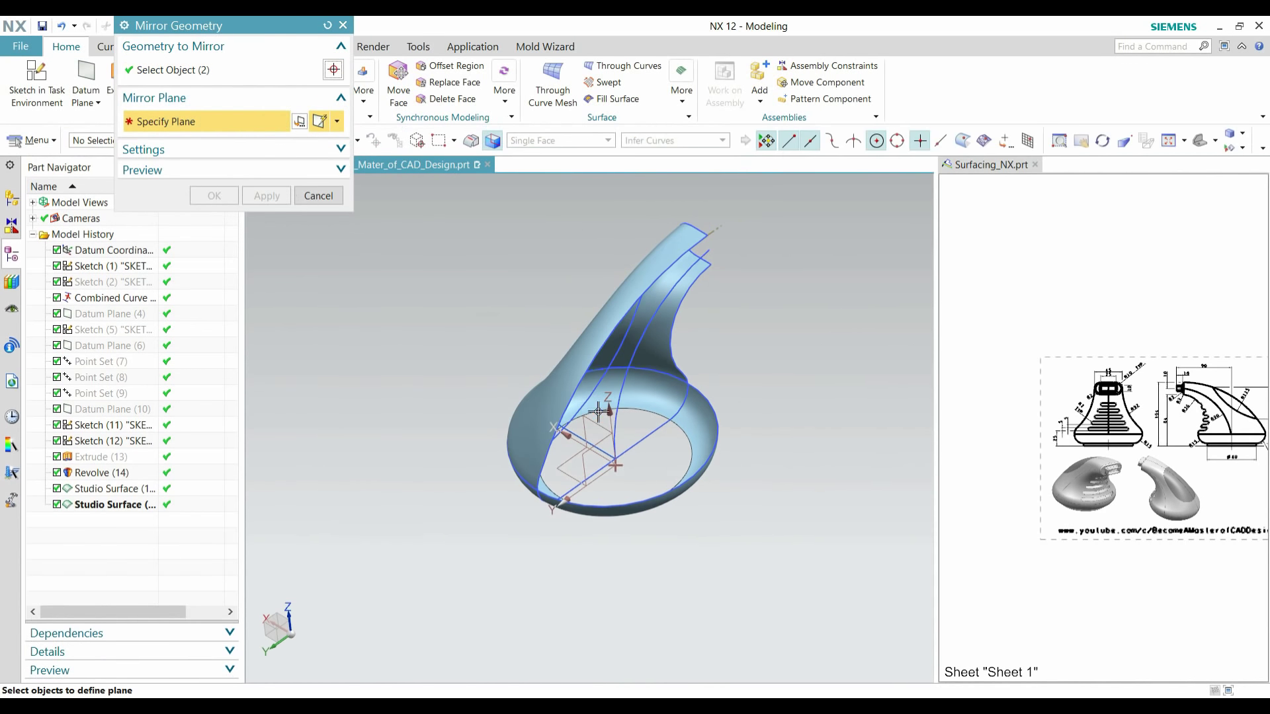
pyautogui.scroll(1, 602, 429)
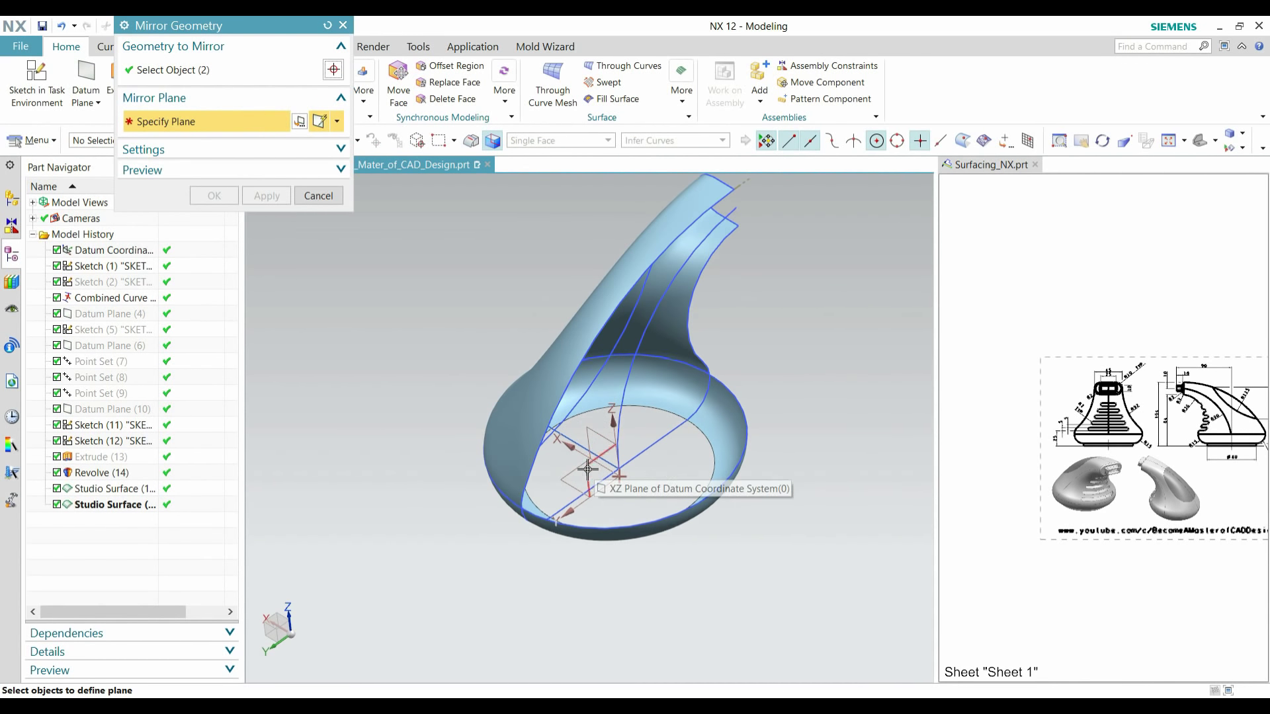
pyautogui.click(579, 461)
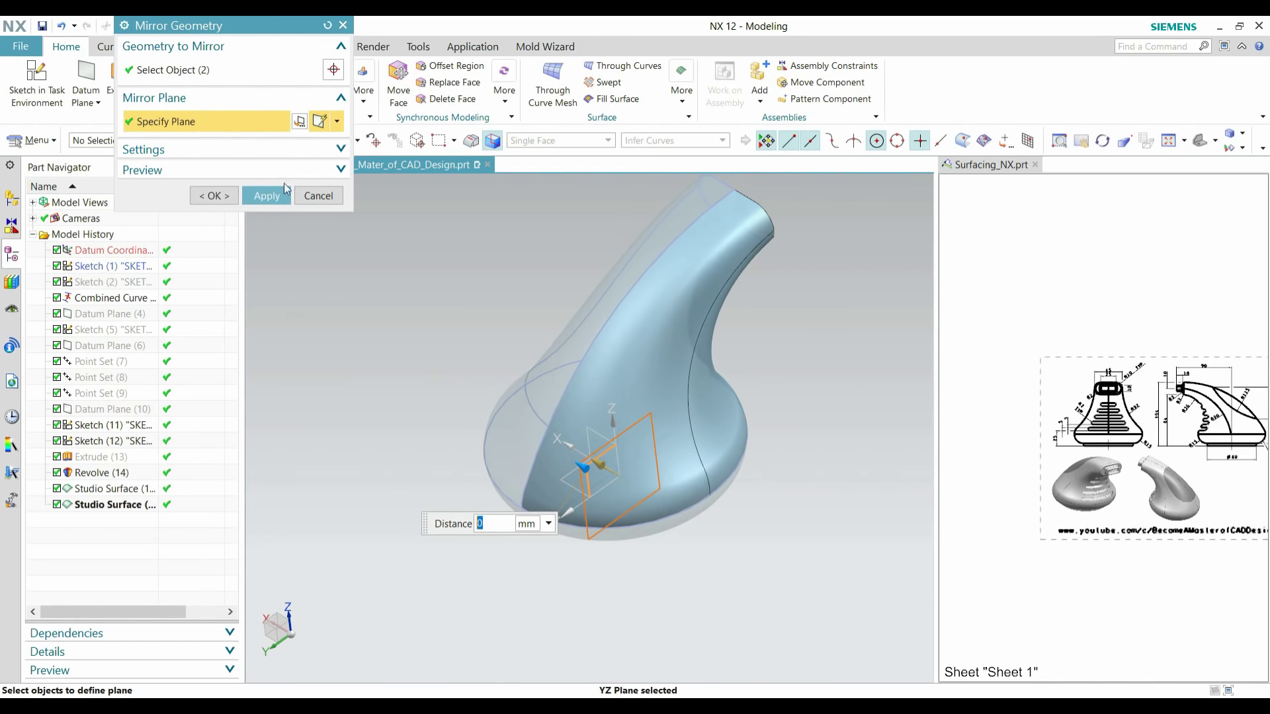
pyautogui.click(224, 197)
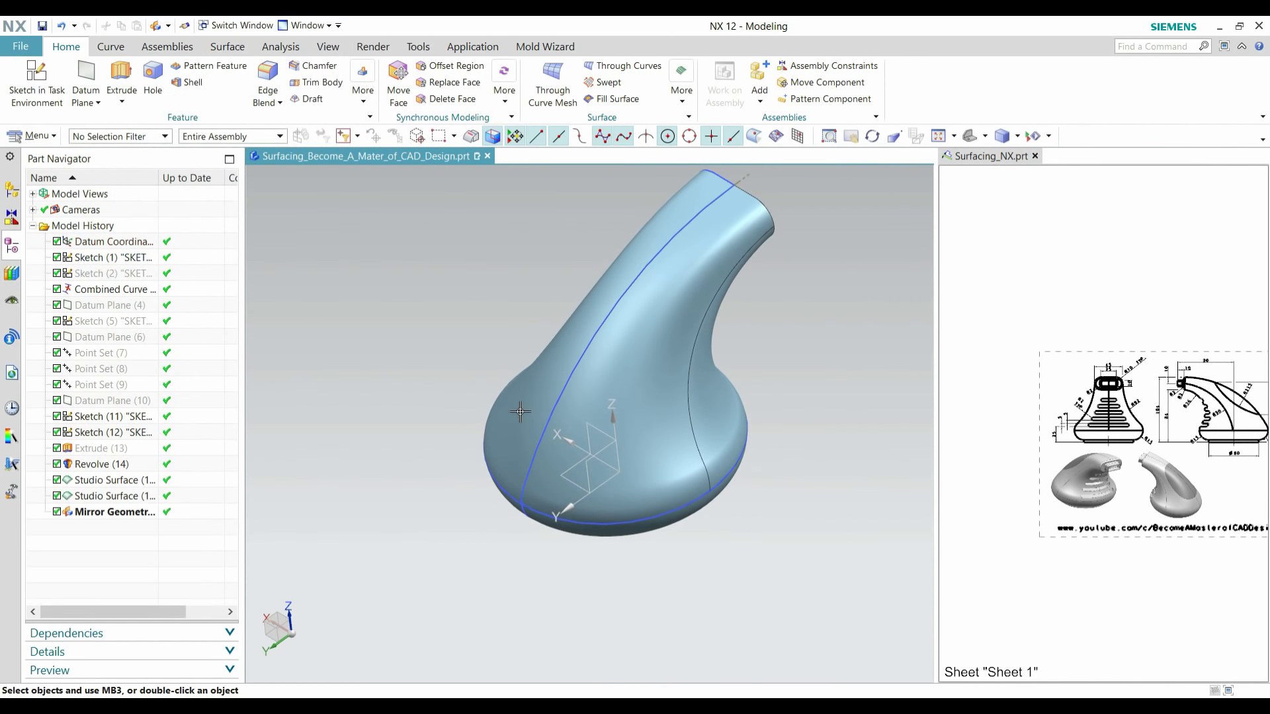
# - Close the circular opening in the base with a Bounded Plane, using Connected Curves to select its edge
pyautogui.scroll(-2, 758, 447)
pyautogui.moveTo(828, 403); pyautogui.dragTo(651, 334, button='middle')
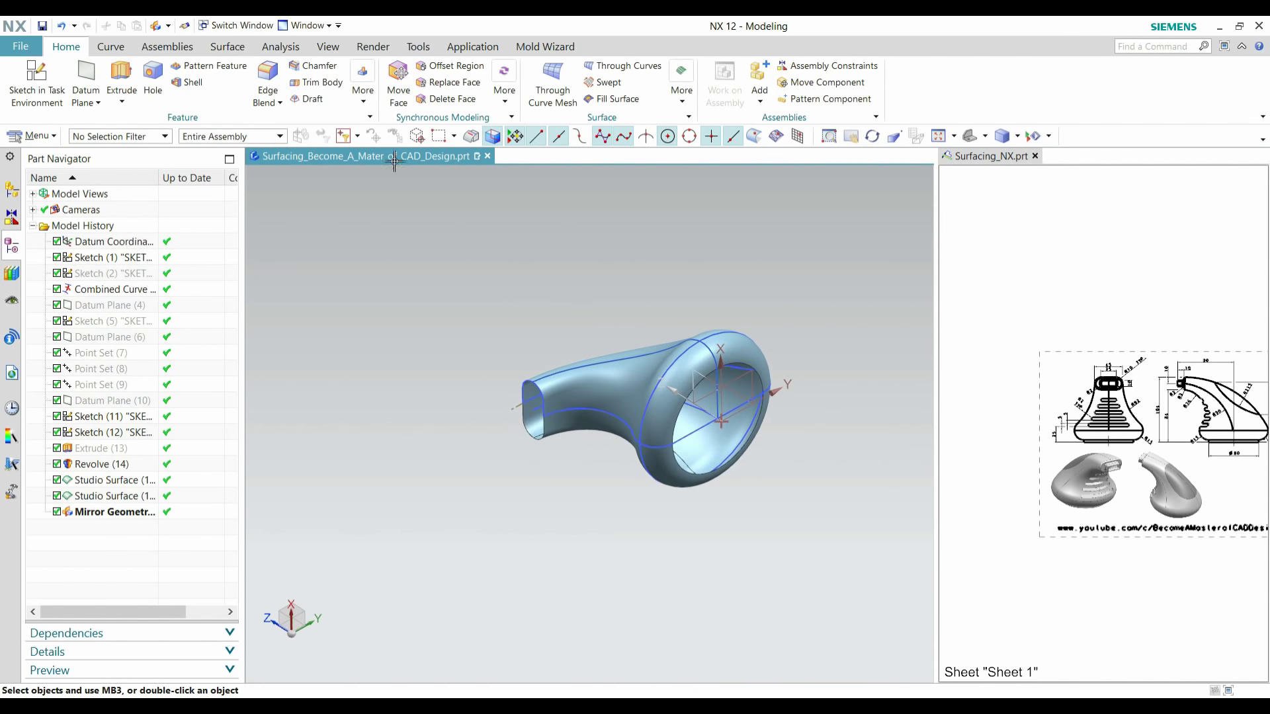
pyautogui.click(226, 48)
pyautogui.click(414, 83)
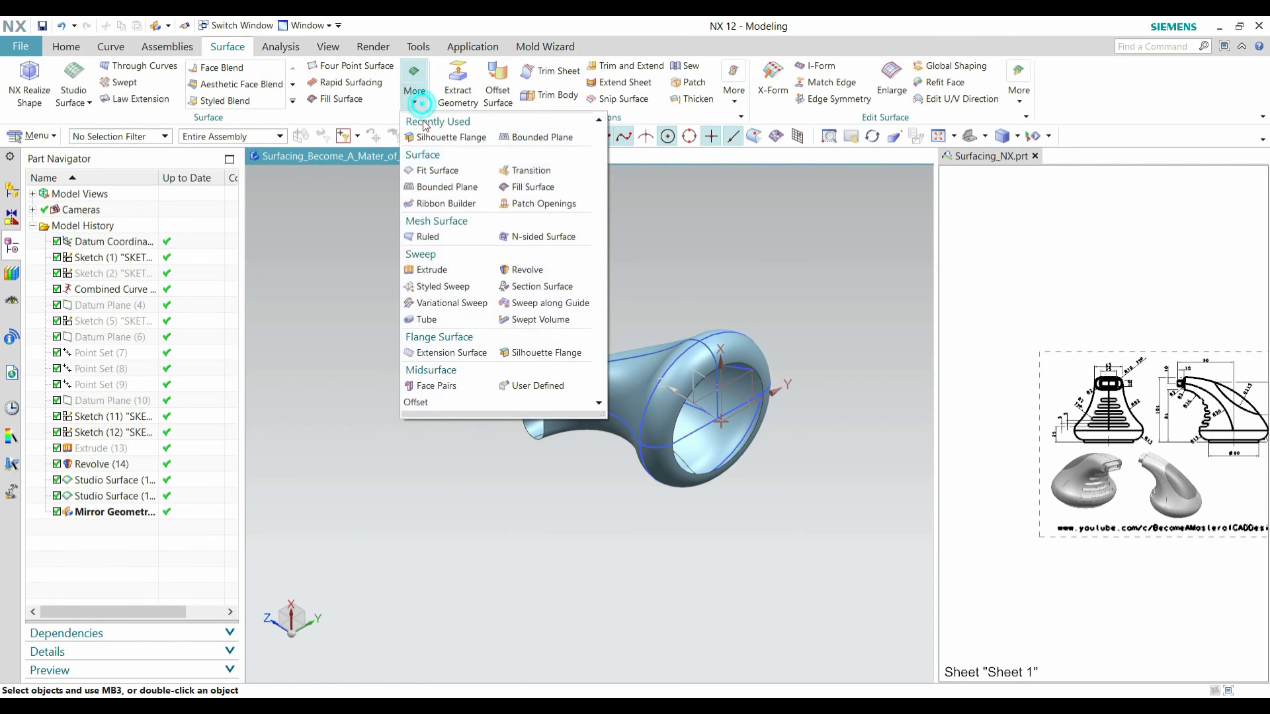
pyautogui.click(512, 137)
pyautogui.scroll(3, 746, 372)
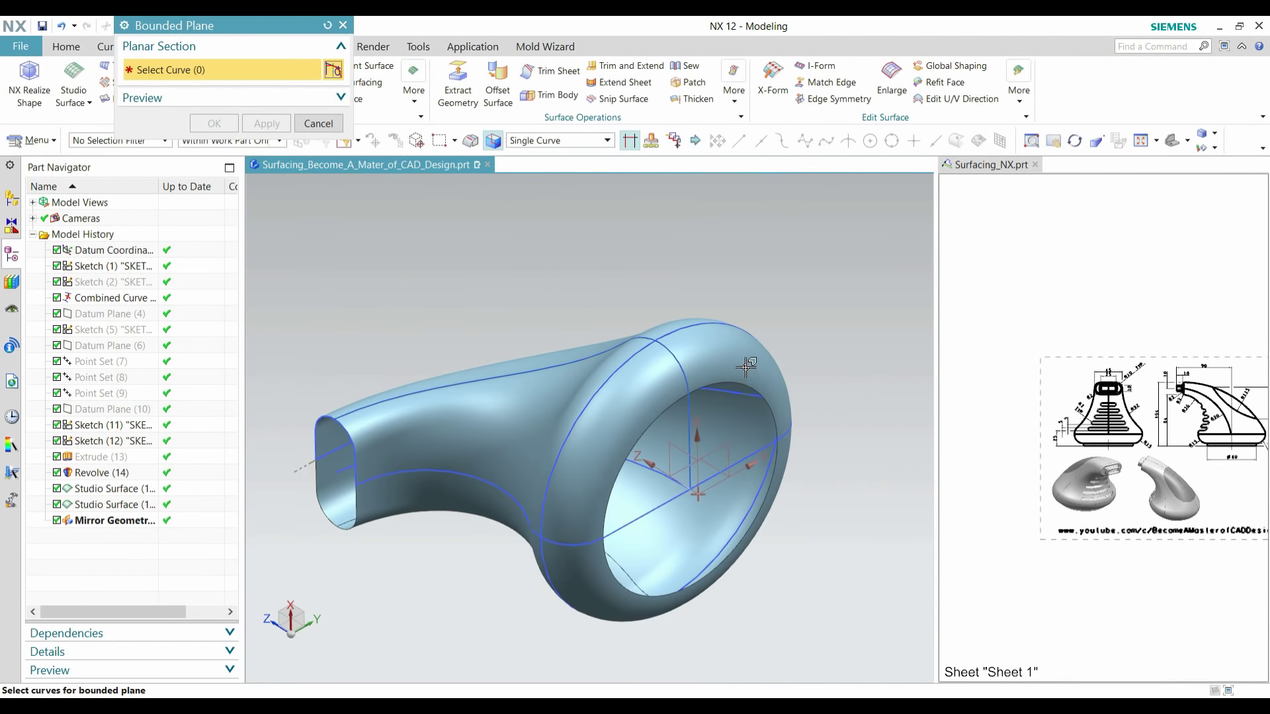
pyautogui.click(749, 386)
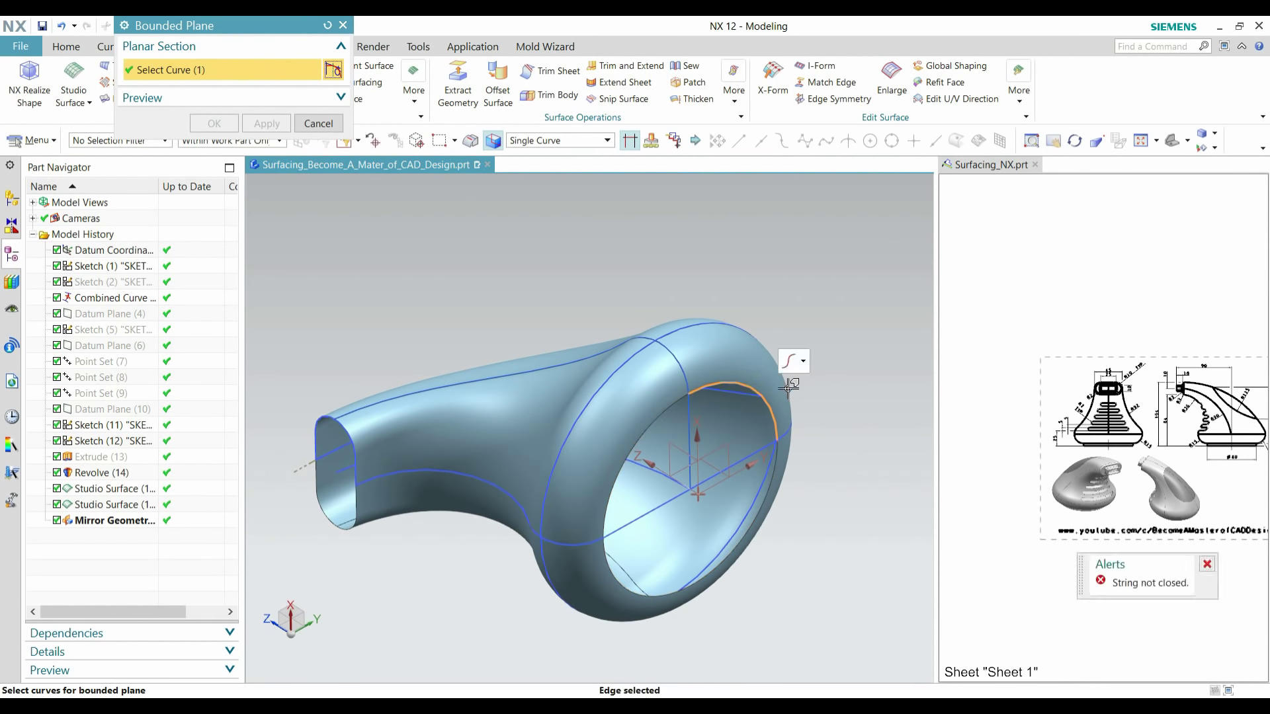
pyautogui.click(586, 142)
pyautogui.click(538, 166)
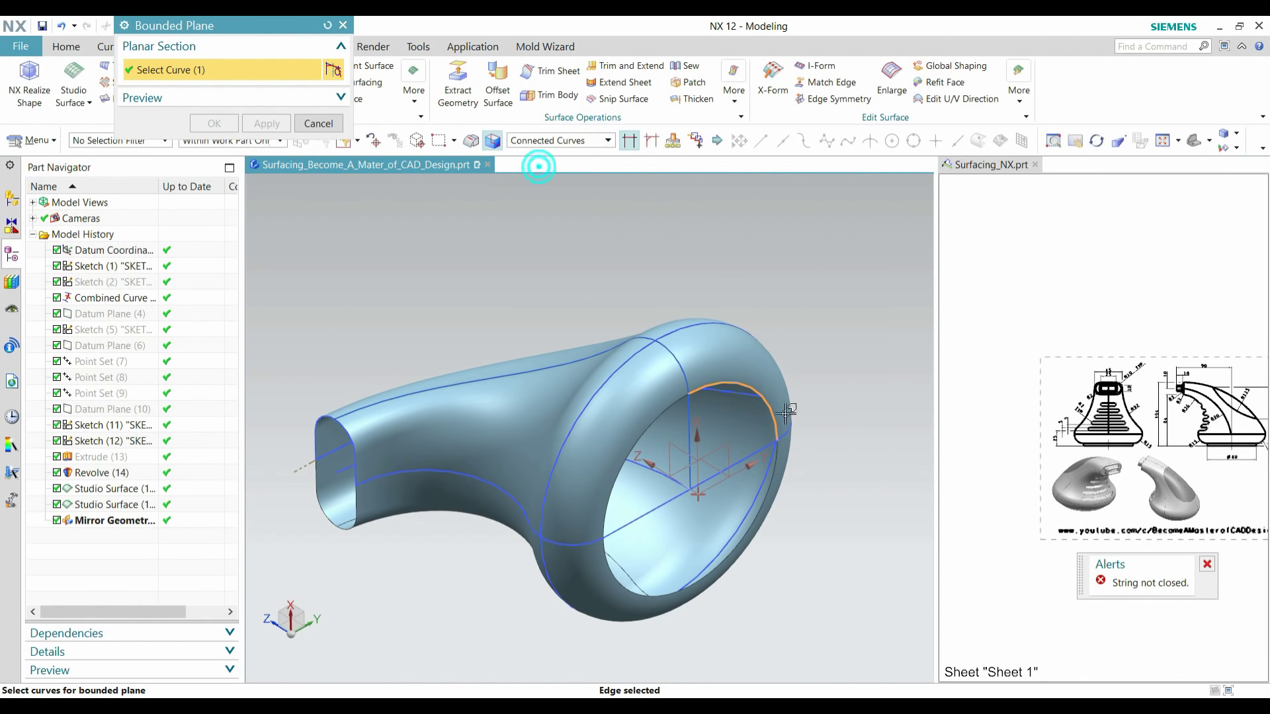
pyautogui.scroll(2, 780, 461)
pyautogui.click(772, 457)
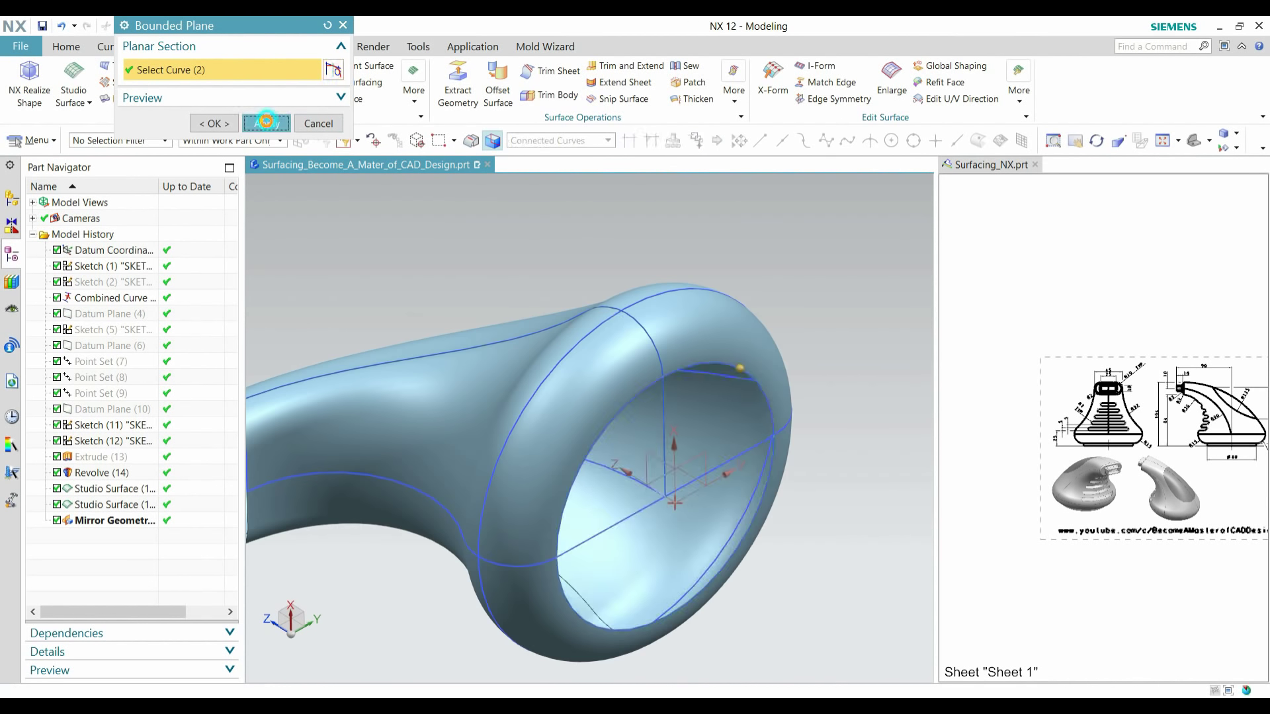
pyautogui.scroll(-3, 616, 320)
pyautogui.moveTo(480, 371); pyautogui.dragTo(589, 191, button='middle')
pyautogui.scroll(3, 582, 264)
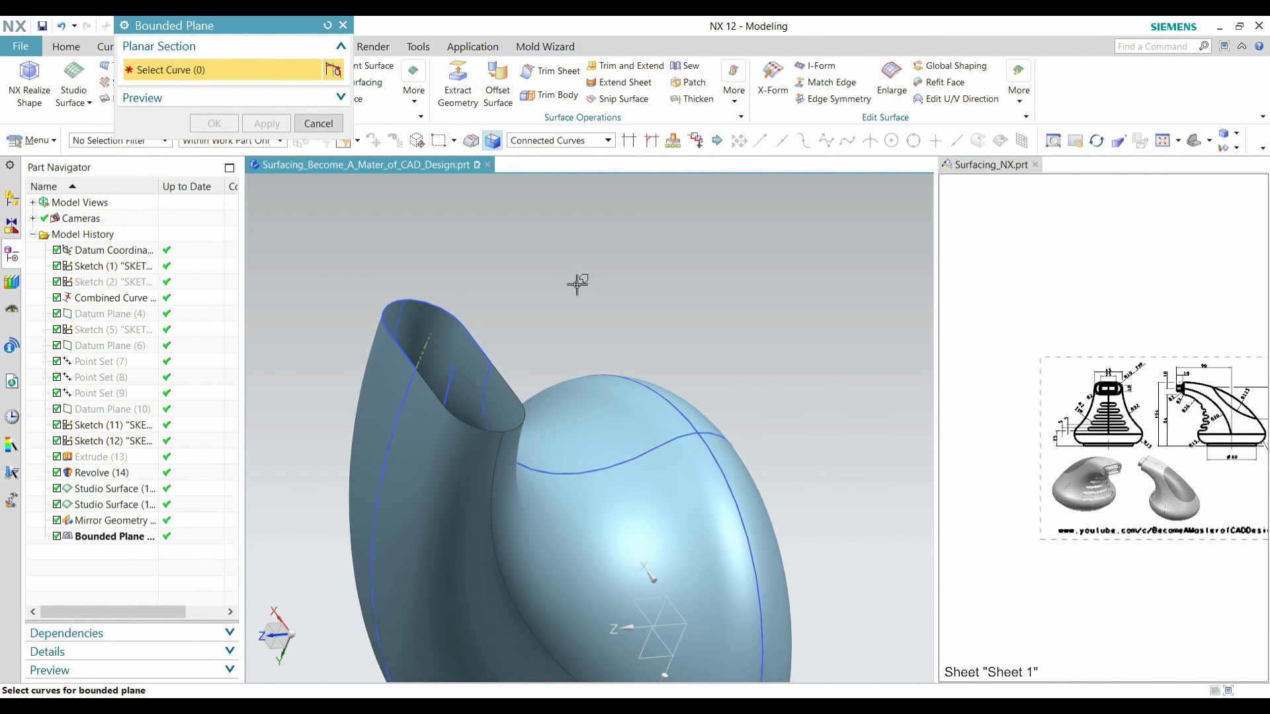
pyautogui.click(504, 374)
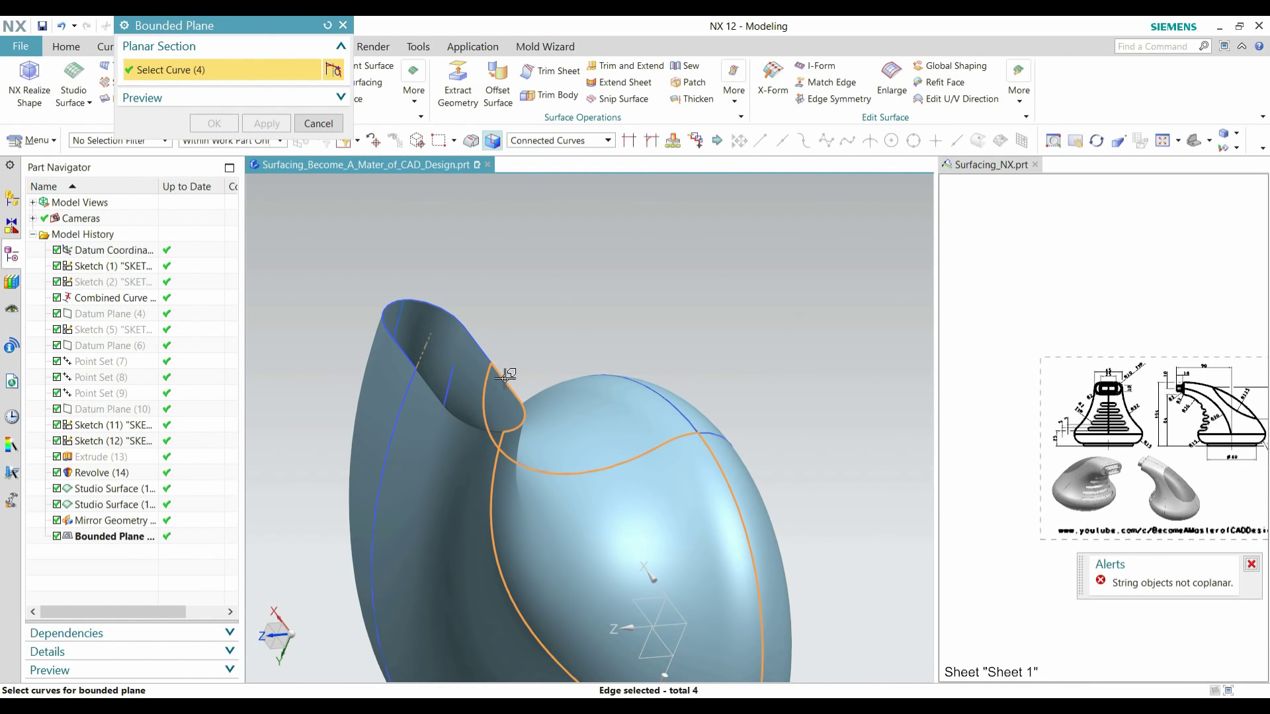
pyautogui.keyDown('shift'); pyautogui.click(503, 378); pyautogui.keyUp('shift')
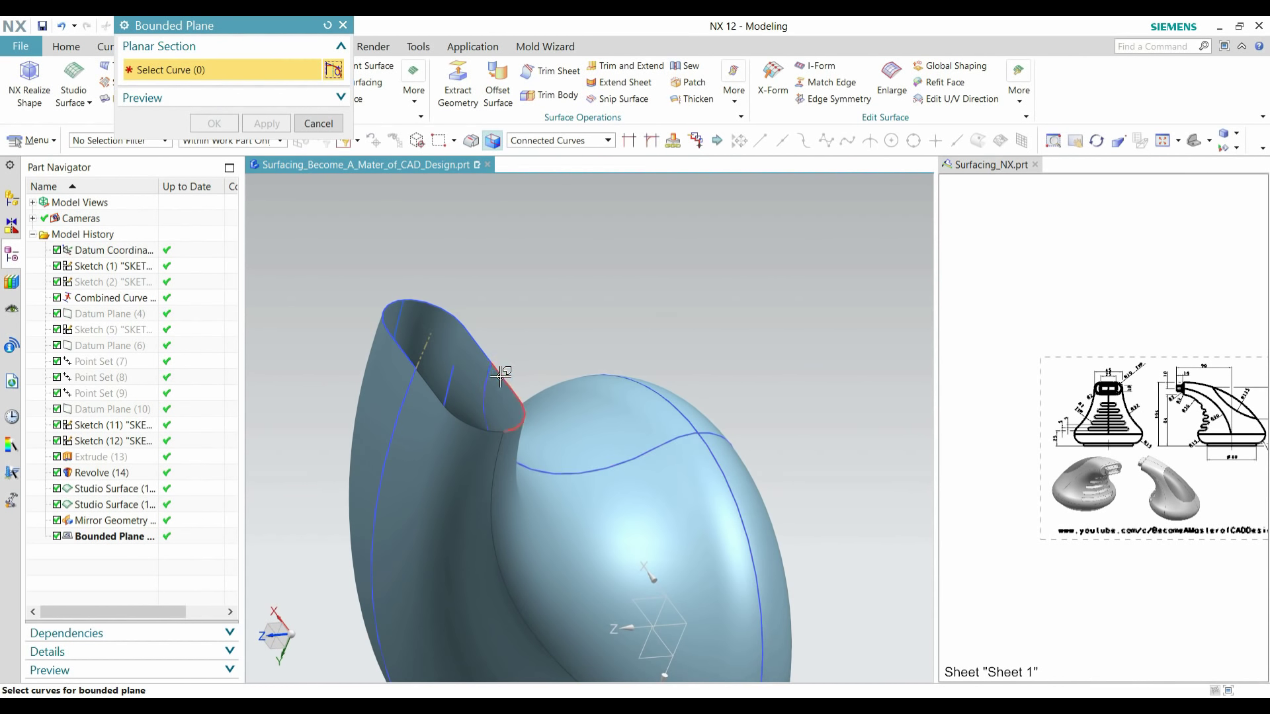
pyautogui.click(503, 375)
pyautogui.keyDown('shift'); pyautogui.click(500, 377); pyautogui.keyUp('shift')
# - Cap the open end of the handle with a Bounded Plane, using Tangent Curves to select both halves of its edge
pyautogui.click(584, 141)
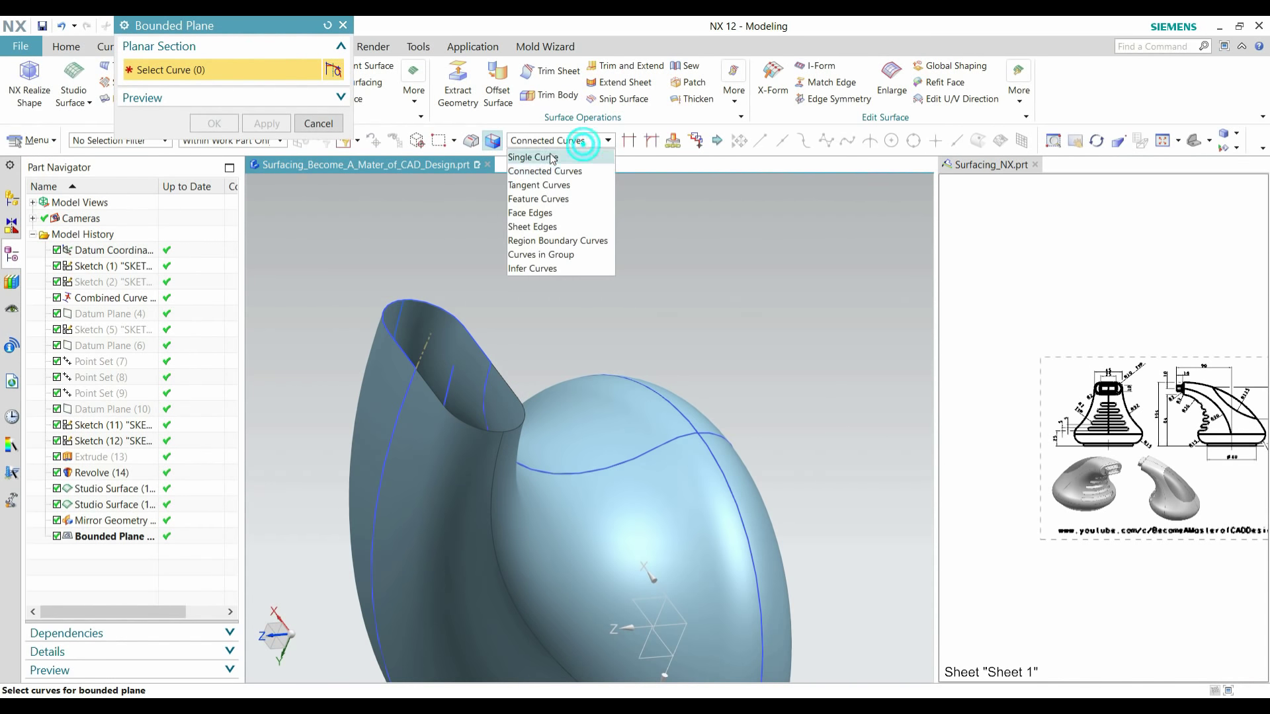
pyautogui.click(534, 186)
pyautogui.scroll(1, 532, 363)
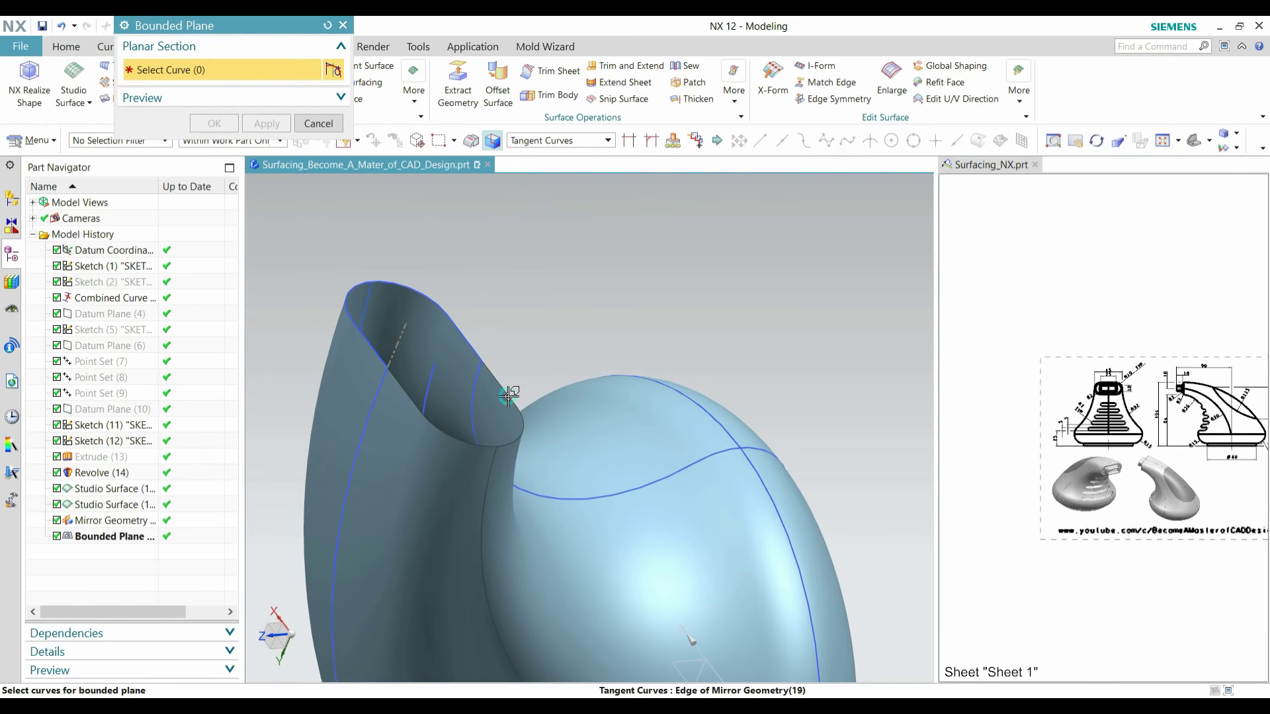
pyautogui.click(506, 396)
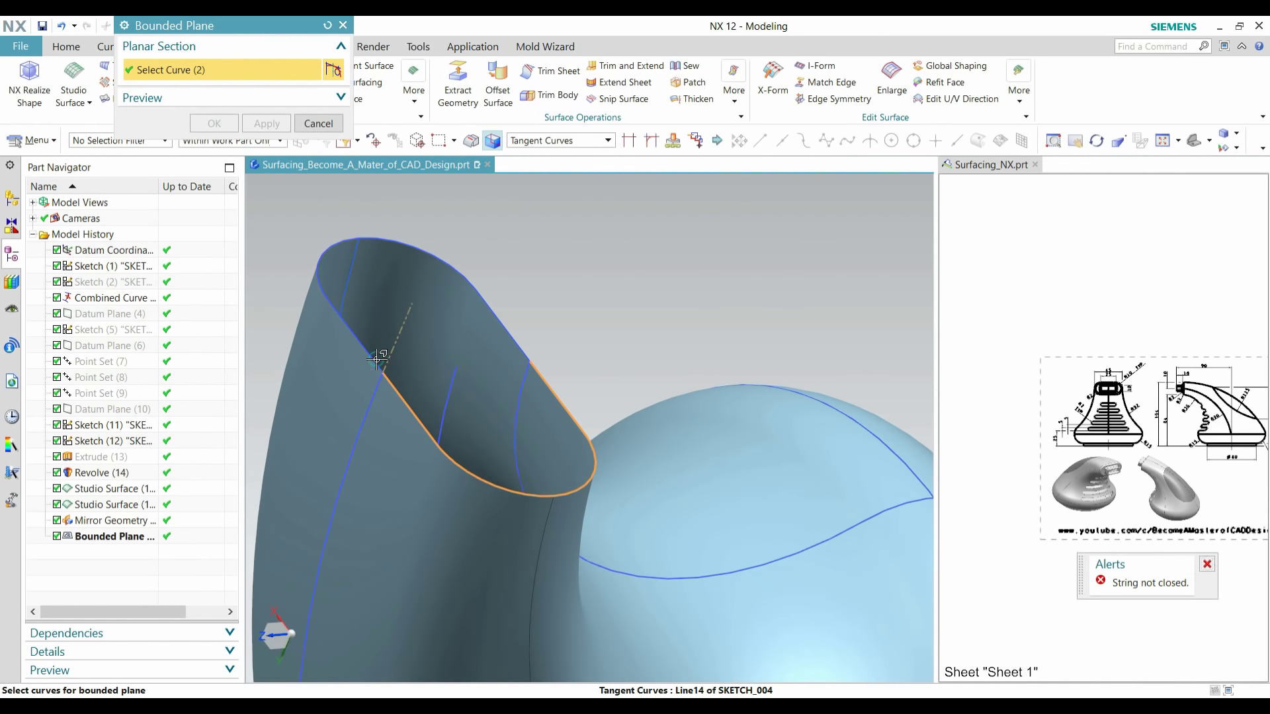
pyautogui.click(372, 360)
pyautogui.moveTo(427, 307); pyautogui.dragTo(454, 293, button='middle')
pyautogui.scroll(-2, 454, 294)
pyautogui.click(267, 123)
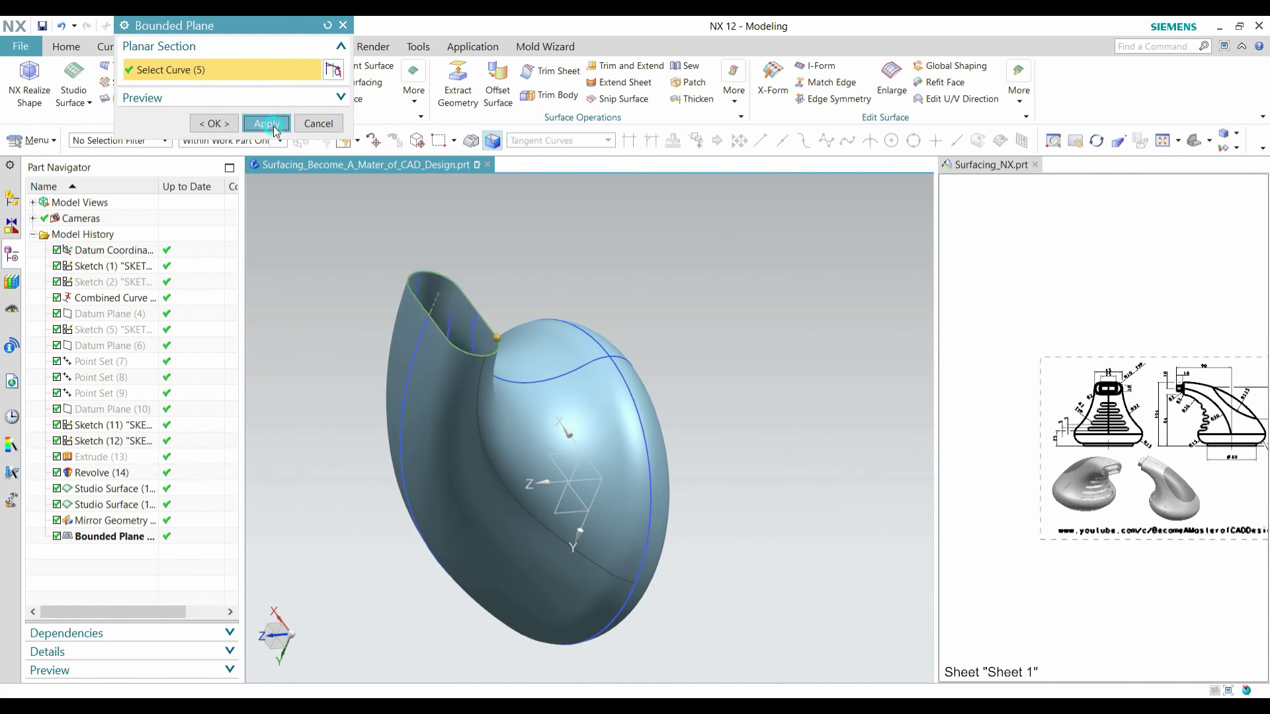
pyautogui.click(336, 123)
# - Hide all sketches and curves so that only the surfaces and datums remain displayed
pyautogui.moveTo(665, 278); pyautogui.dragTo(610, 372, button='middle')
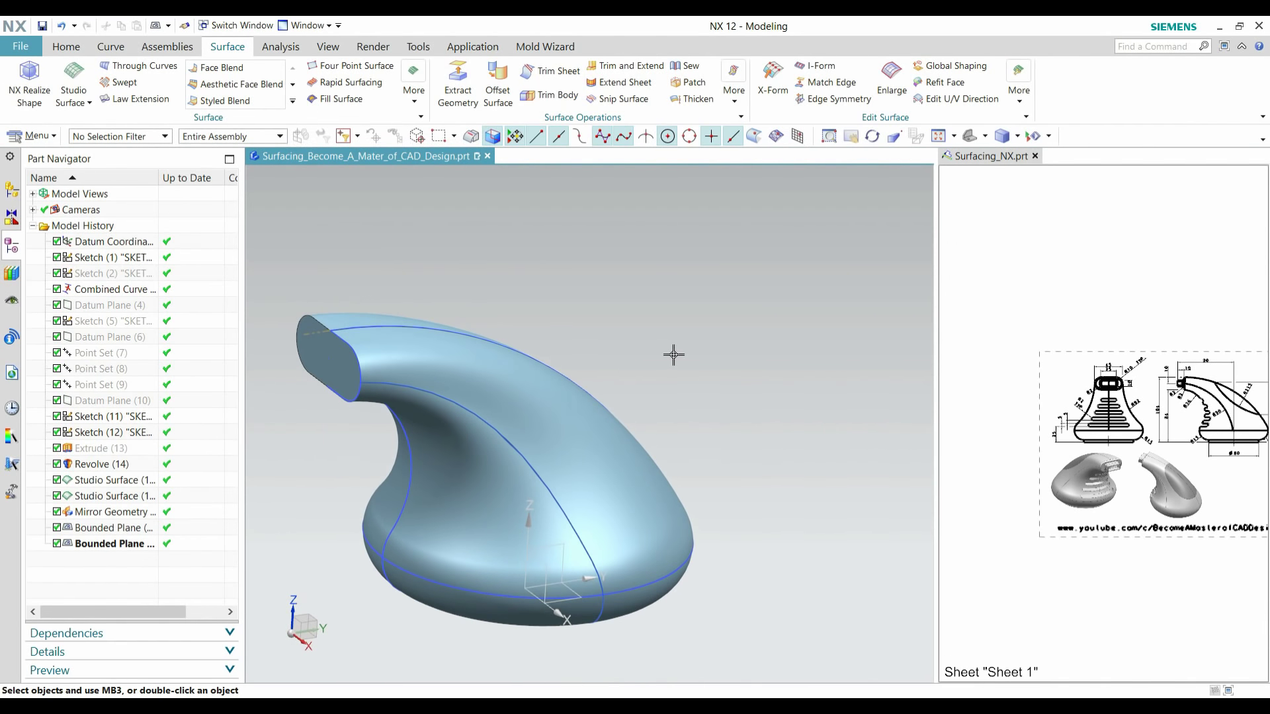
pyautogui.hotkey('ctrl', 'w')
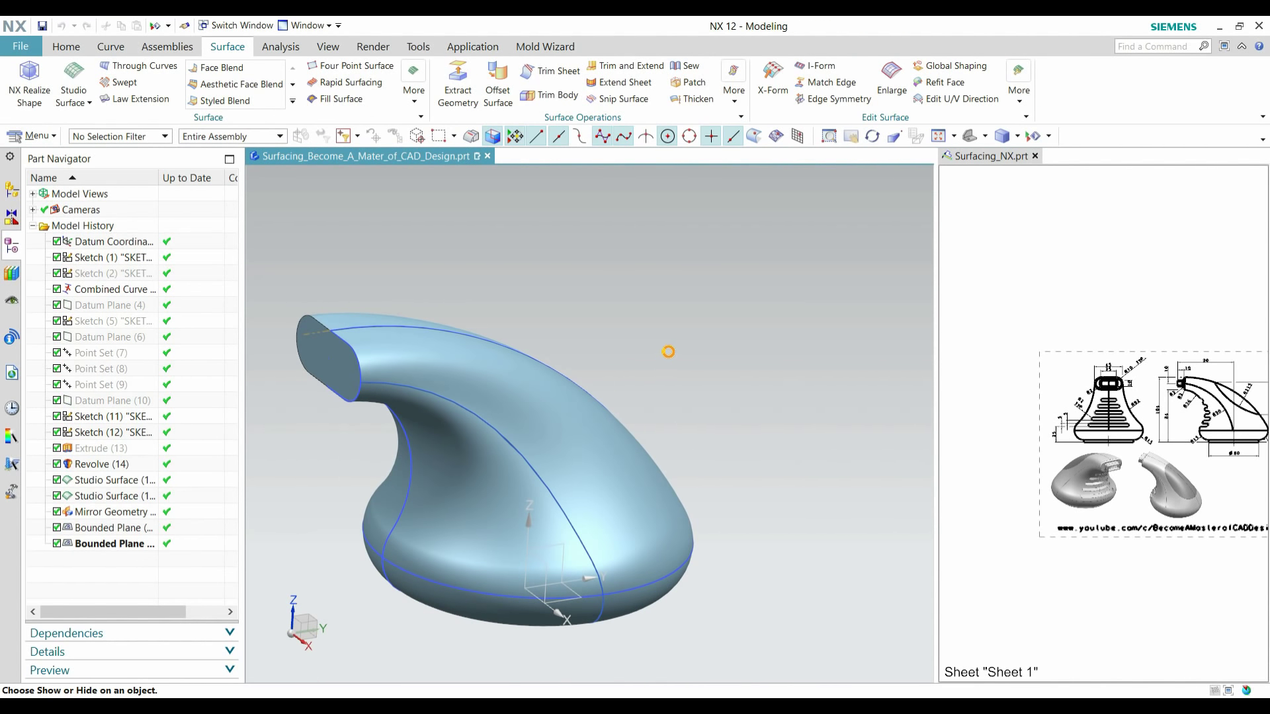
pyautogui.click(307, 144)
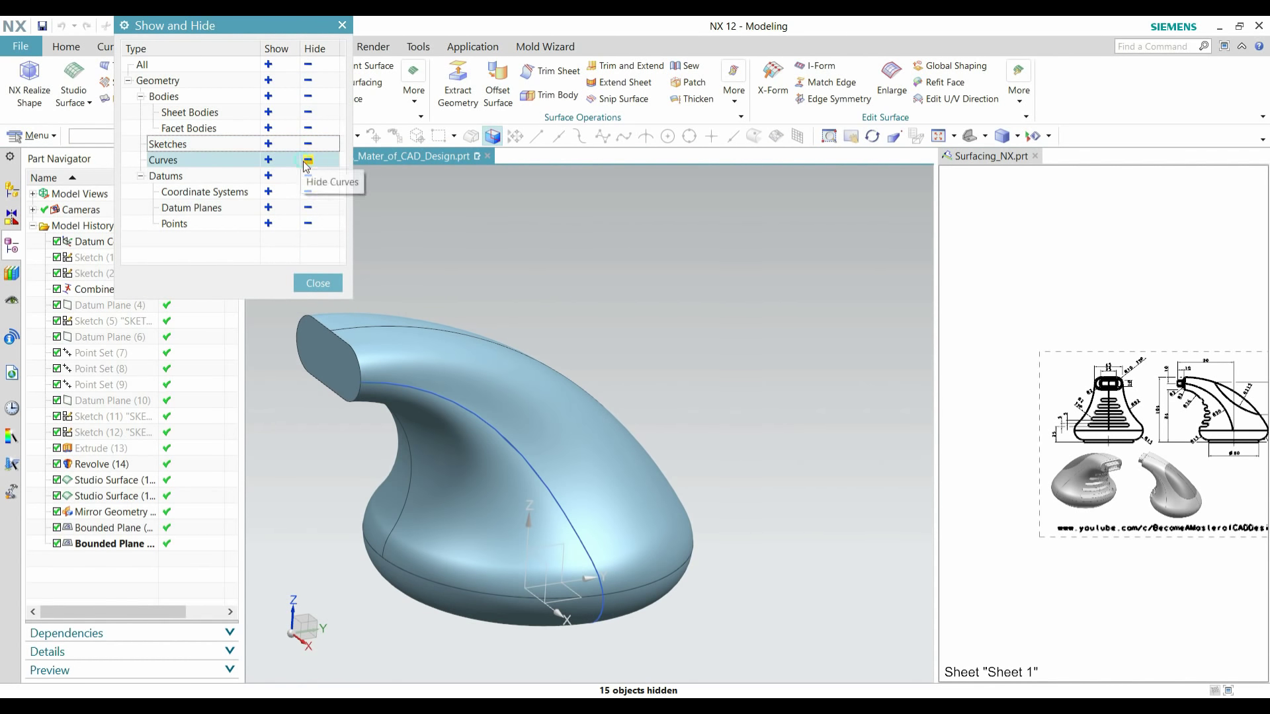
pyautogui.click(307, 160)
pyautogui.click(318, 284)
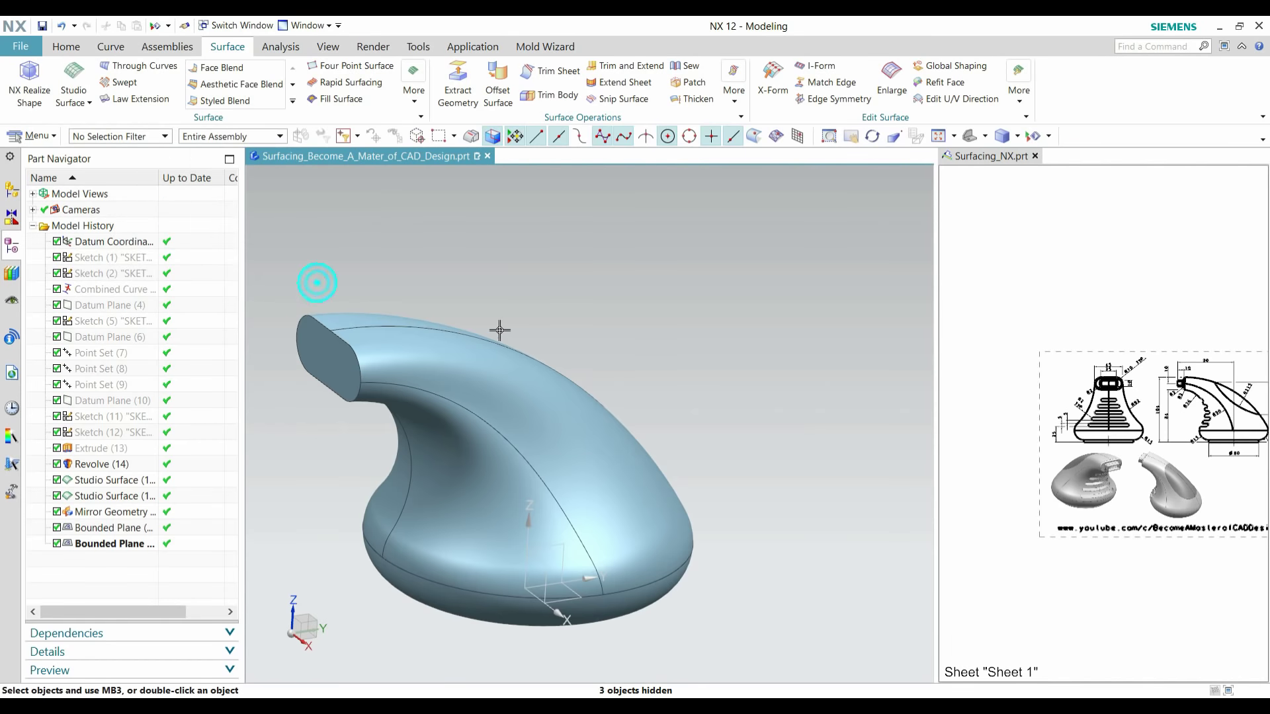
# - Sew the handle's sheet bodies together, with one half of the upper outer surface as target and all remaining sheets as tools
pyautogui.scroll(2, 498, 330)
pyautogui.moveTo(632, 351); pyautogui.dragTo(691, 403, button='middle')
pyautogui.scroll(-3, 442, 362)
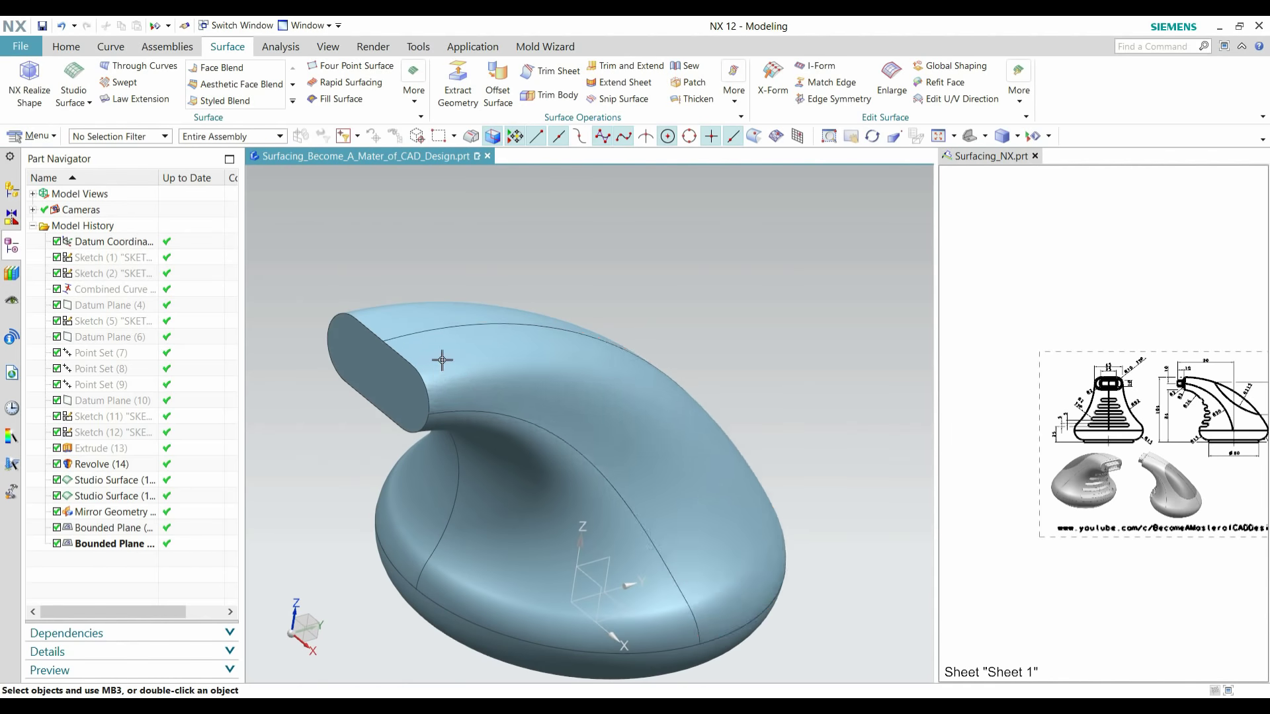
pyautogui.scroll(2, 643, 339)
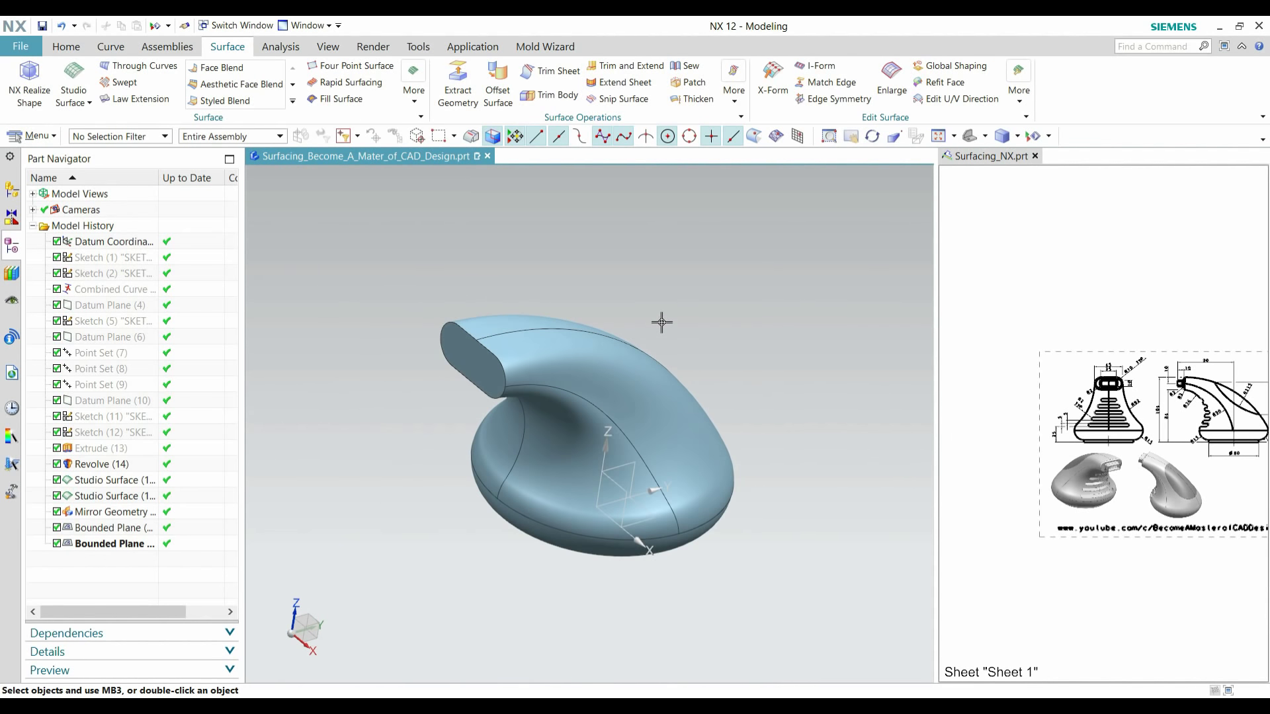
pyautogui.scroll(-1, 649, 318)
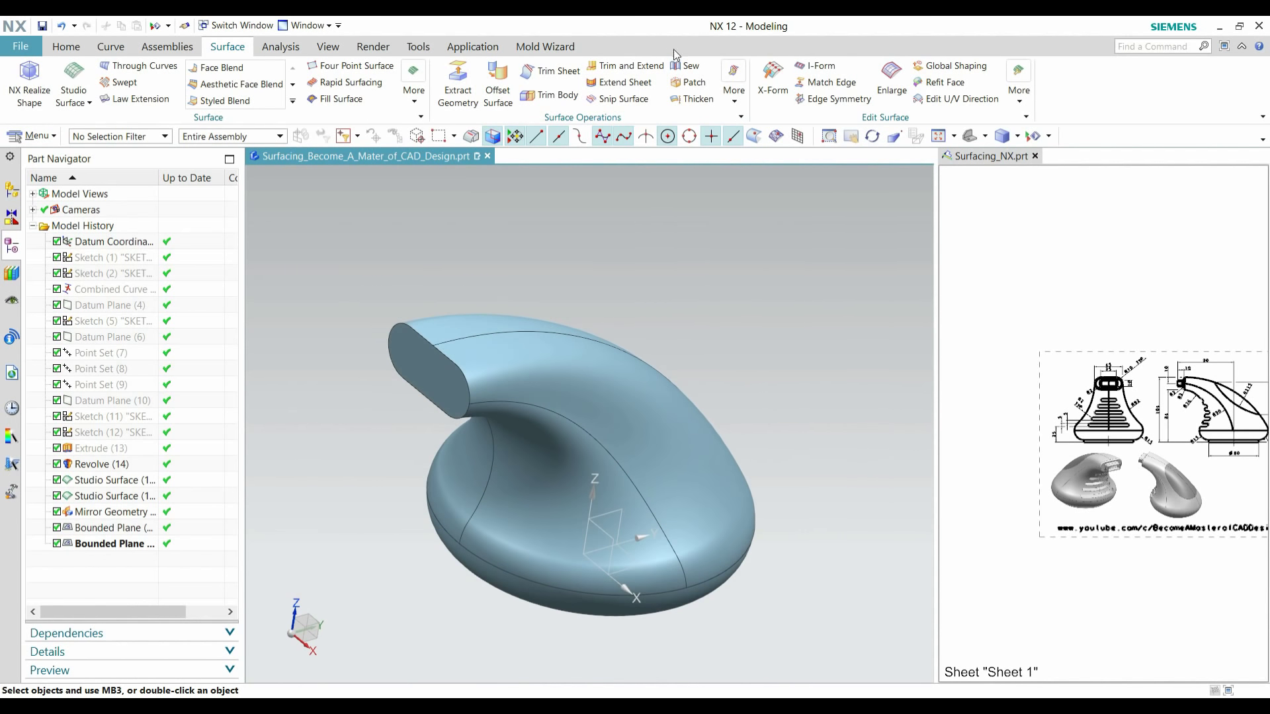
pyautogui.click(685, 66)
pyautogui.scroll(2, 721, 284)
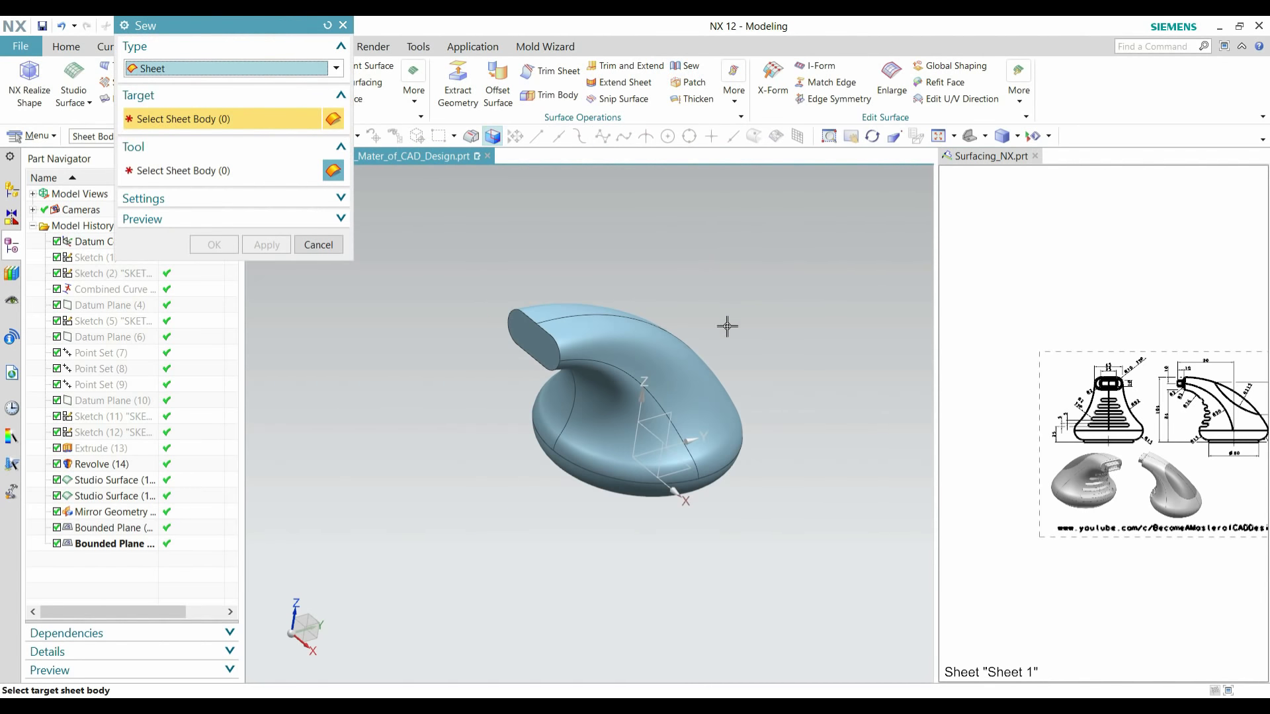
pyautogui.scroll(-2, 699, 383)
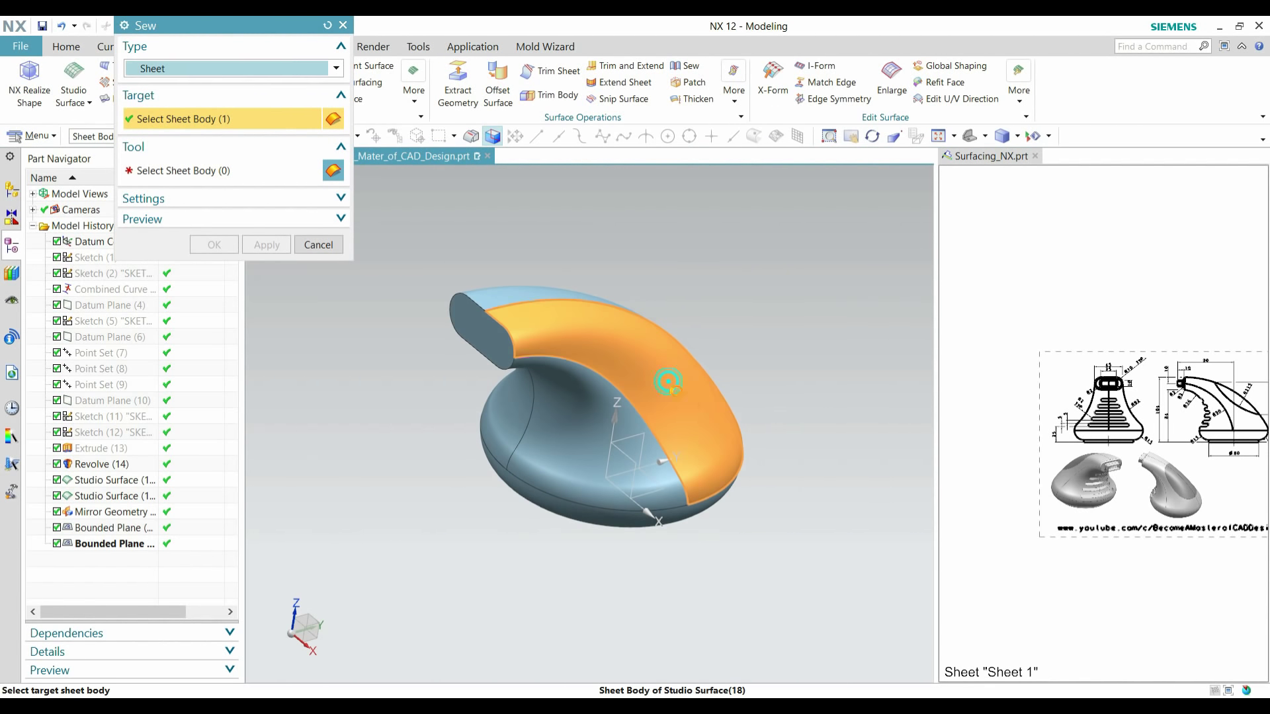
pyautogui.click(669, 382)
pyautogui.scroll(2, 532, 286)
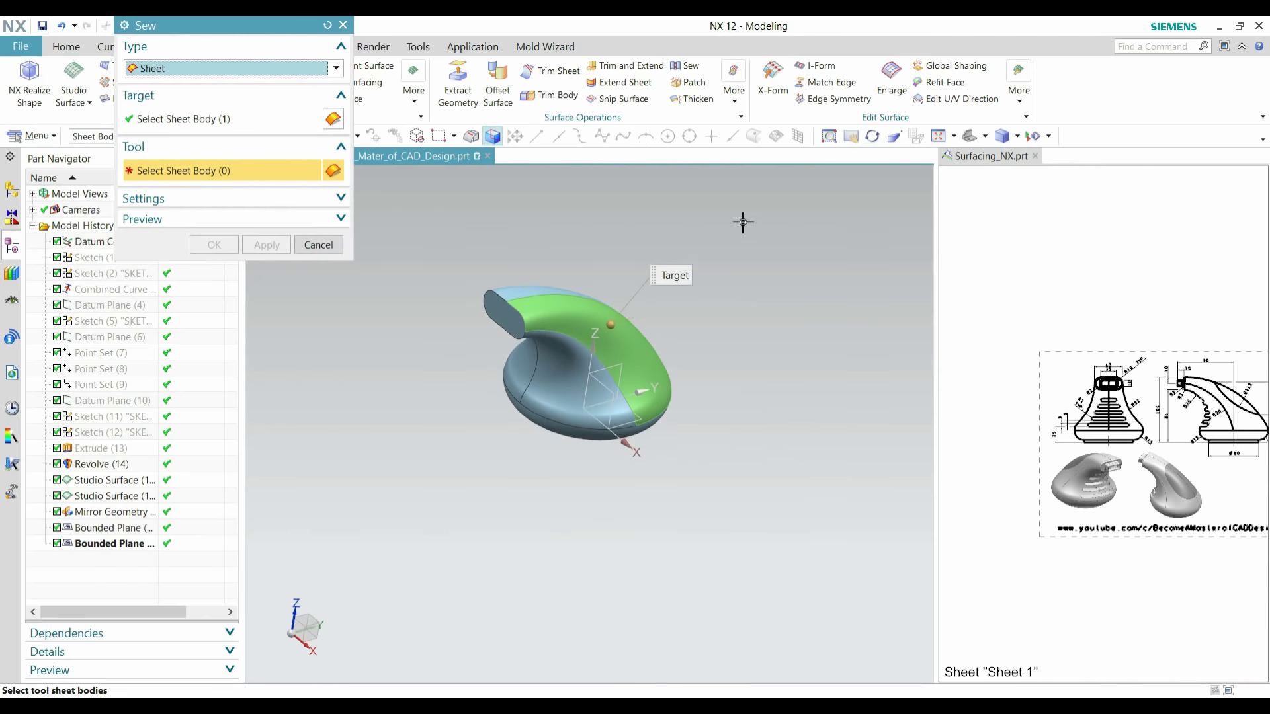
pyautogui.moveTo(744, 222); pyautogui.dragTo(423, 475)
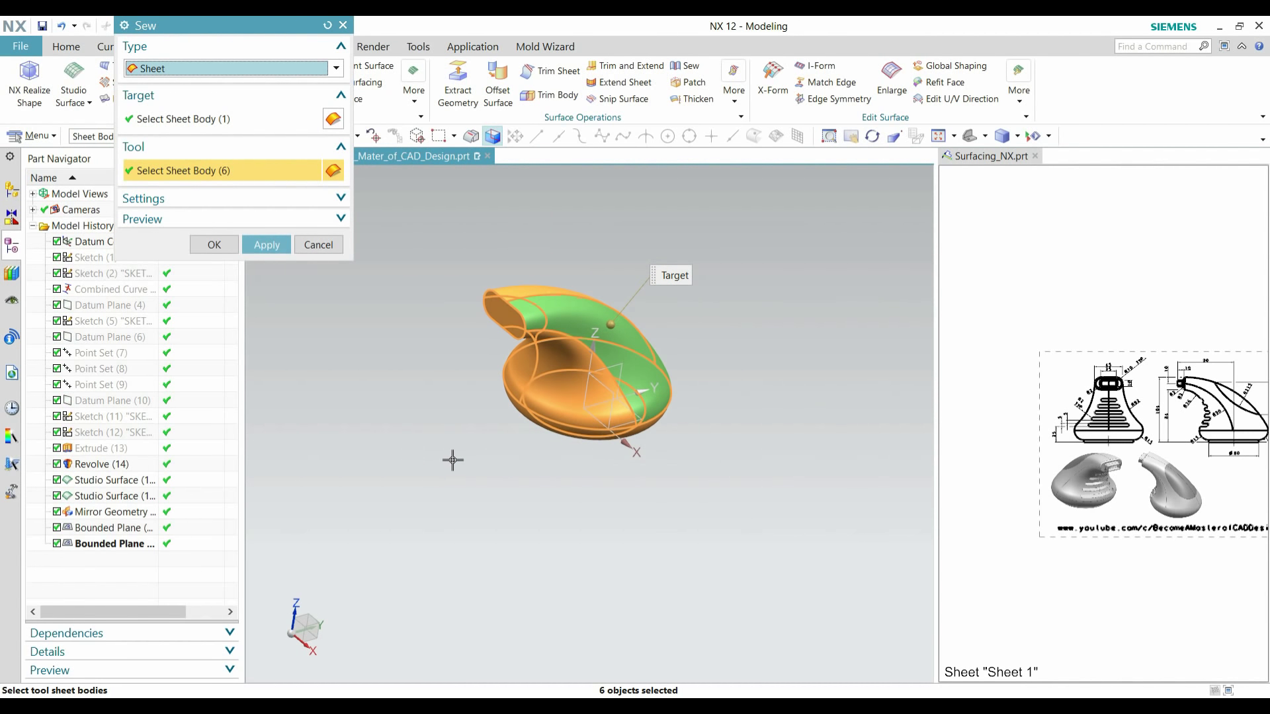
pyautogui.click(224, 249)
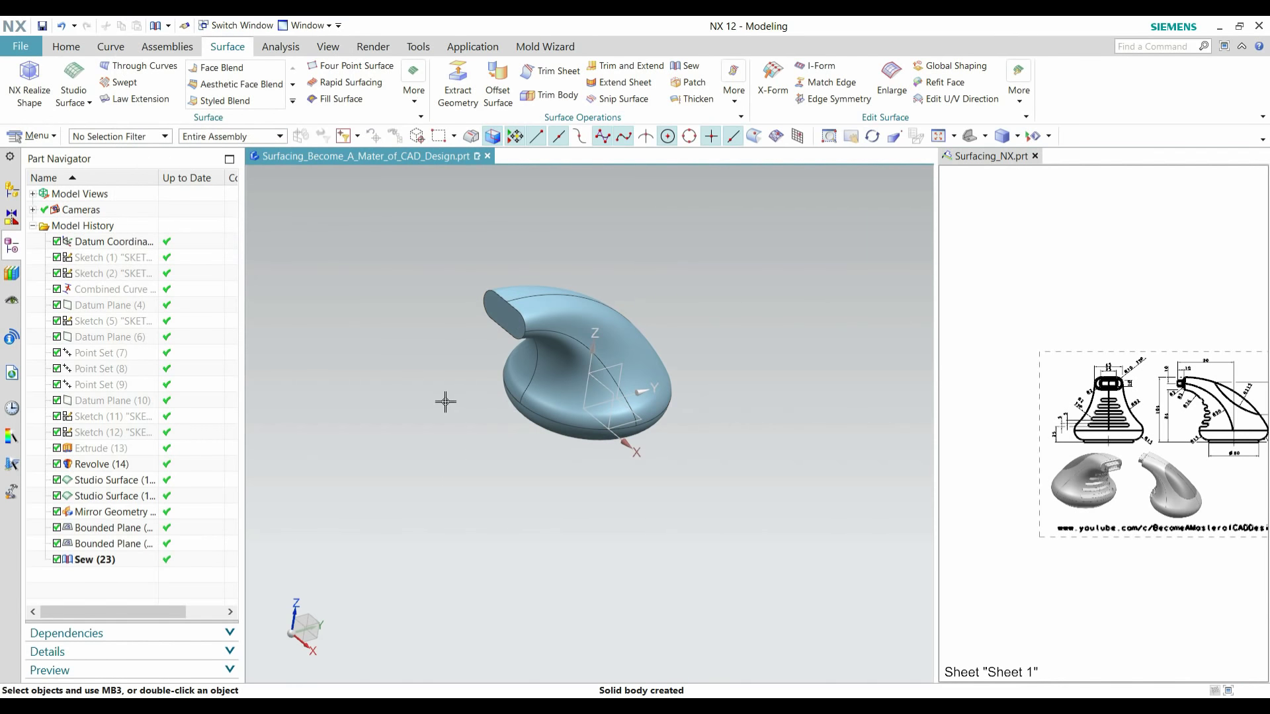
# - Check that the sewn handle is a solid by filtering the selection to Solid Body and selecting it
pyautogui.scroll(3, 526, 299)
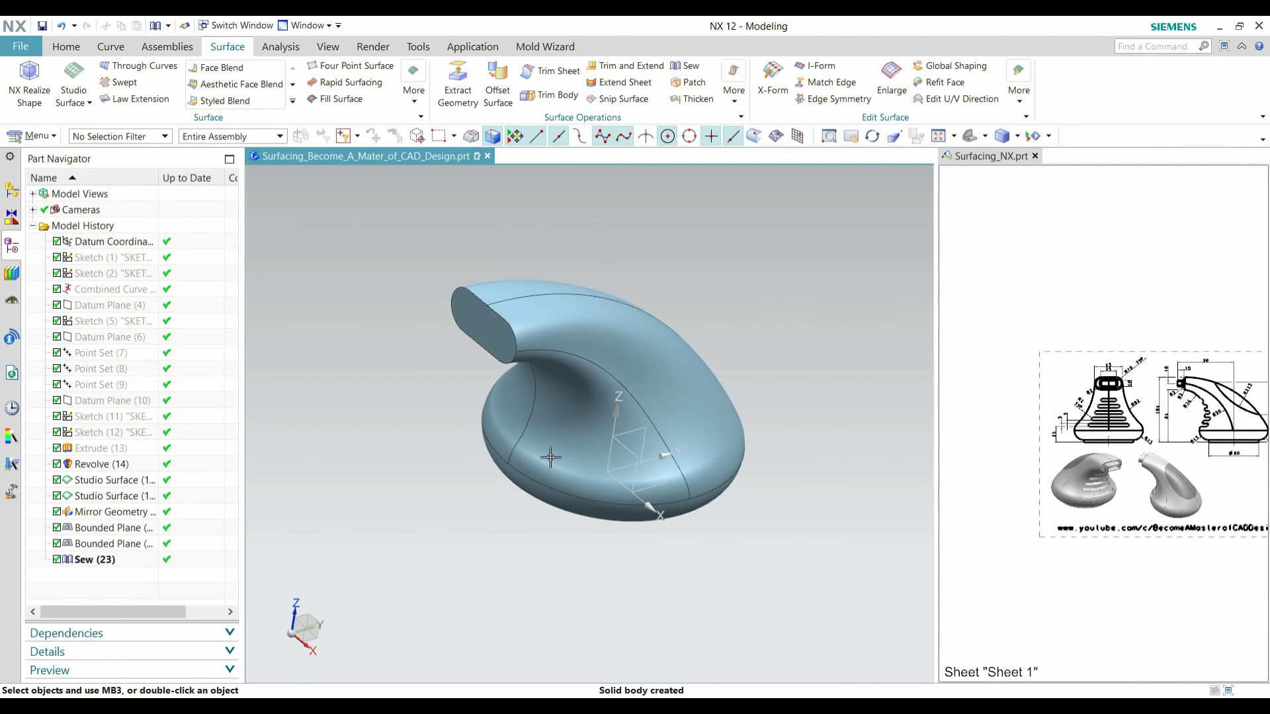
pyautogui.moveTo(426, 433)
pyautogui.mouseDown(button='middle')
pyautogui.moveTo(405, 454)
pyautogui.moveTo(414, 445)
pyautogui.mouseUp(button='middle')
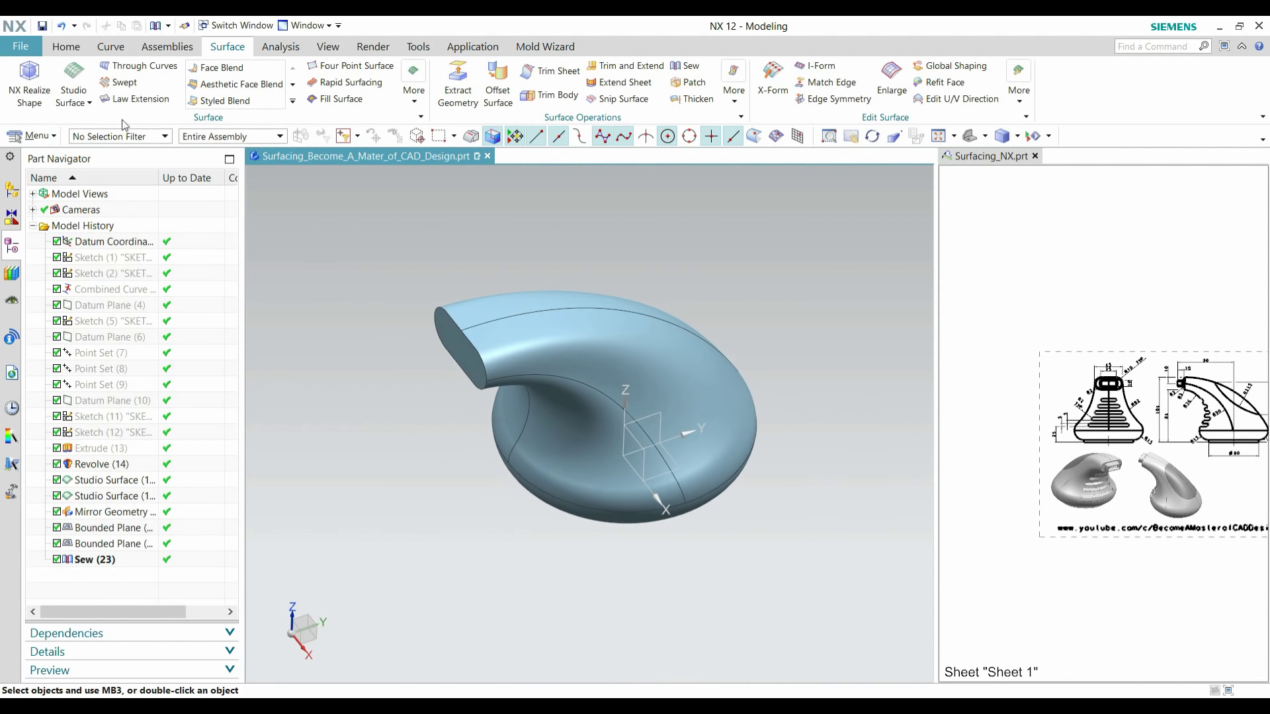
pyautogui.click(128, 139)
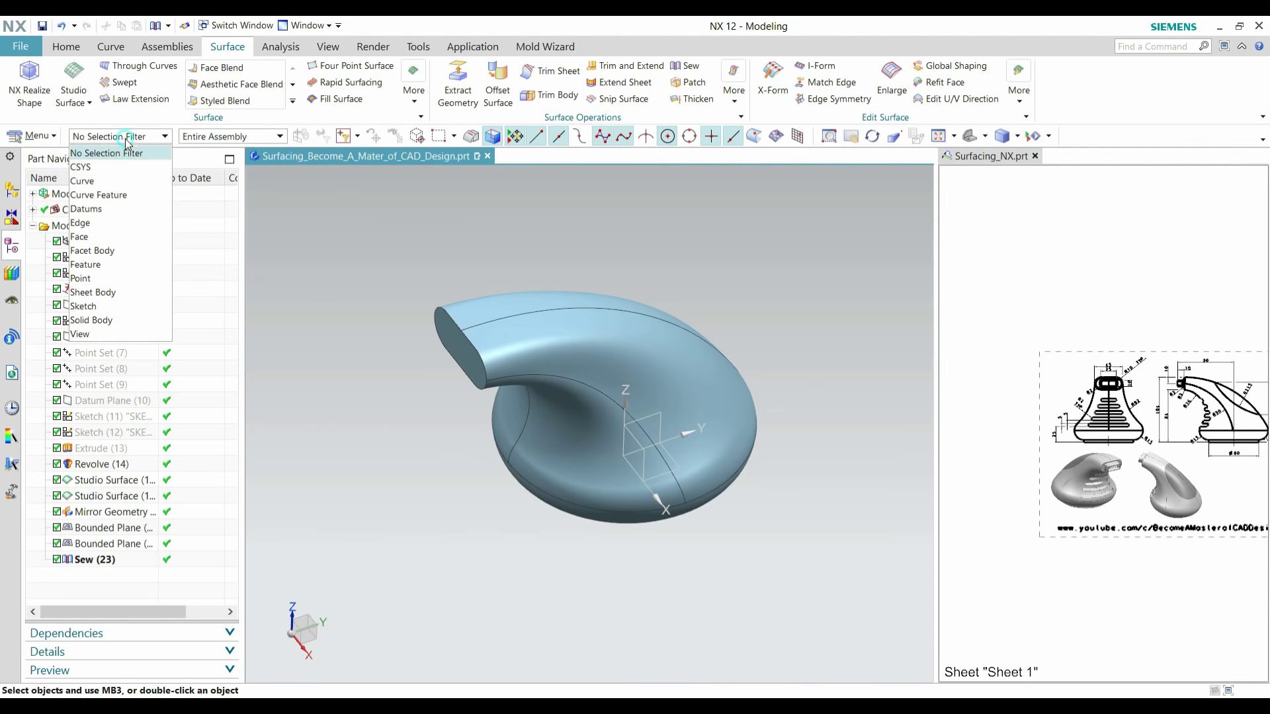
pyautogui.click(99, 321)
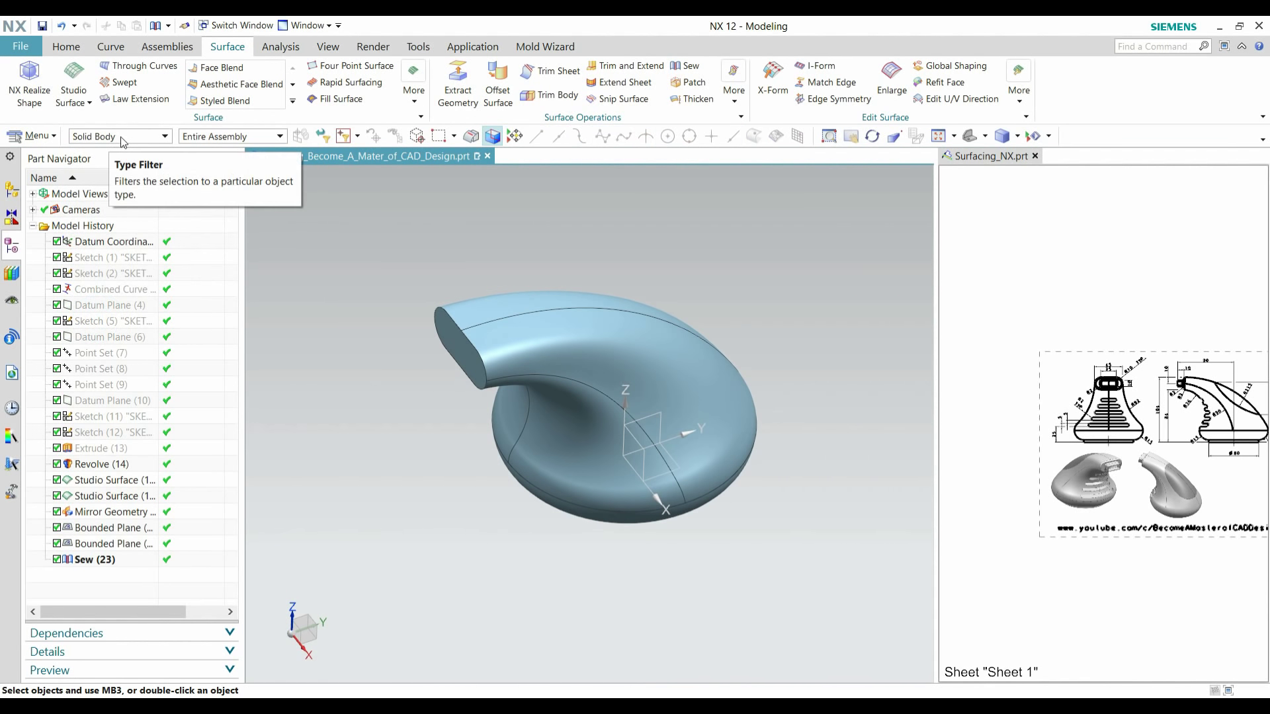
pyautogui.click(598, 338)
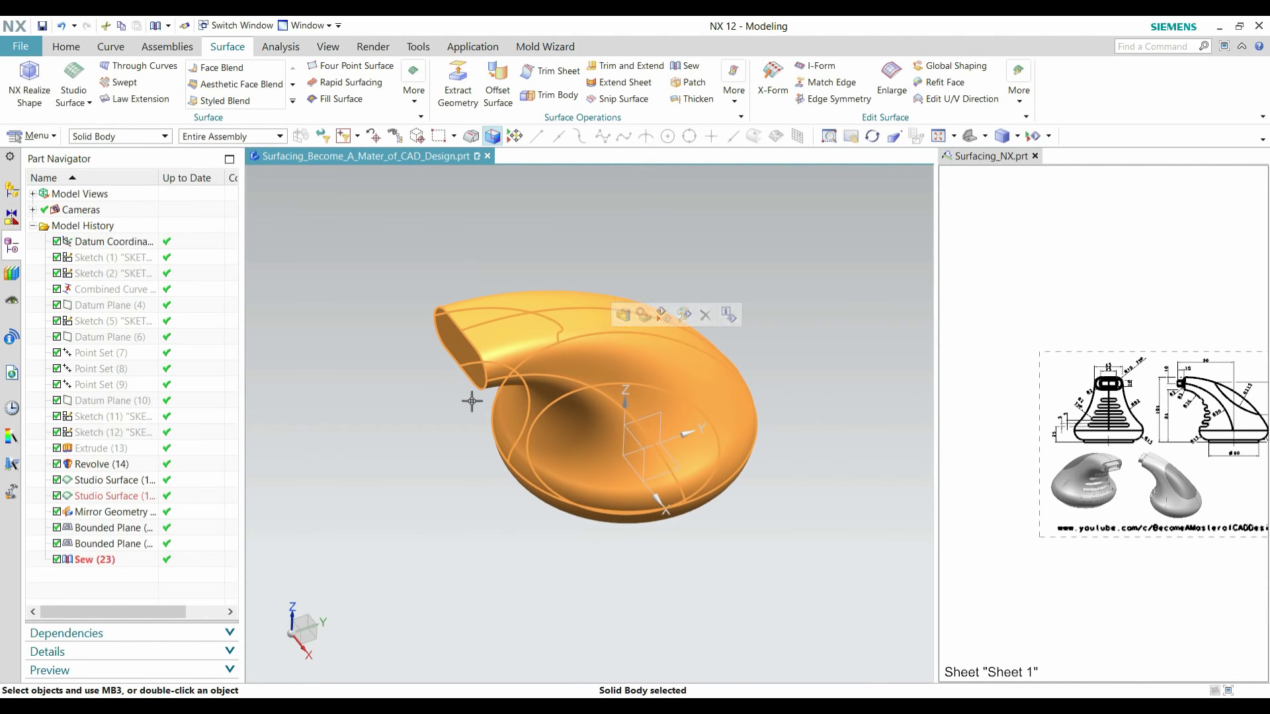
pyautogui.press('Escape')
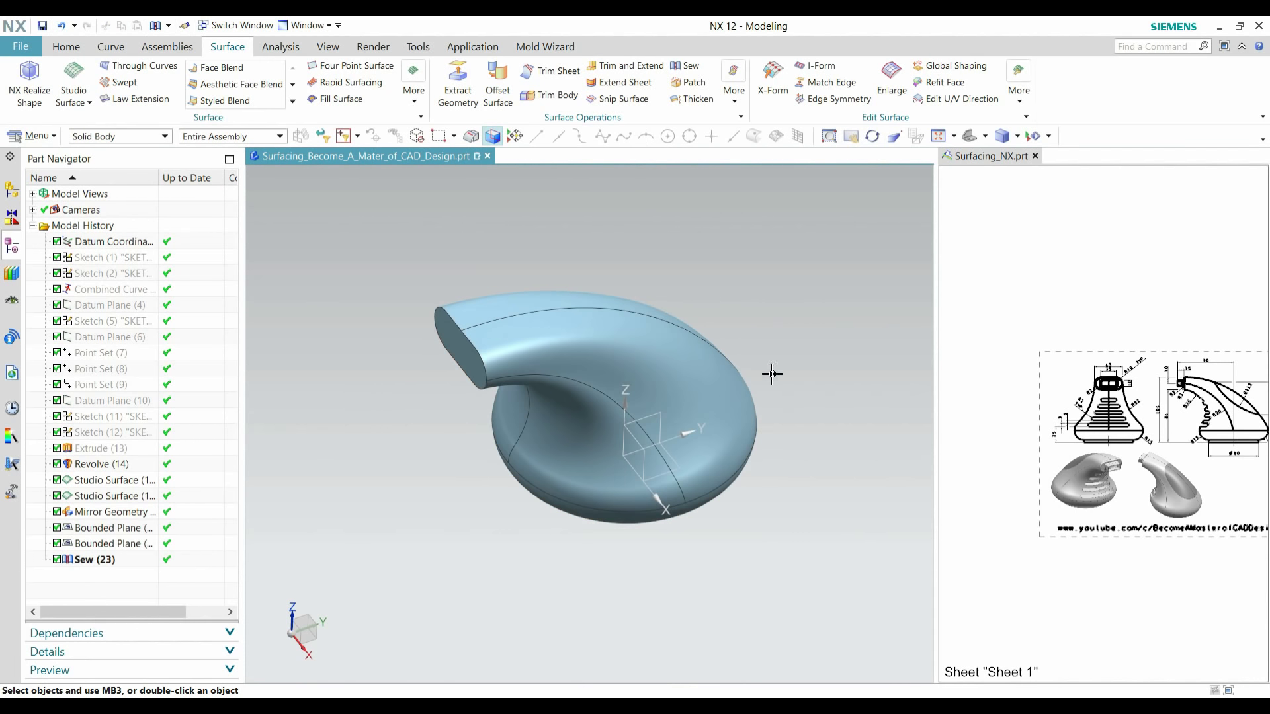
# - Create a sketch on the handle's flat end face, with the X axis as horizontal reference and the origin at 0, 0, 0
pyautogui.moveTo(771, 371); pyautogui.dragTo(729, 358, button='middle')
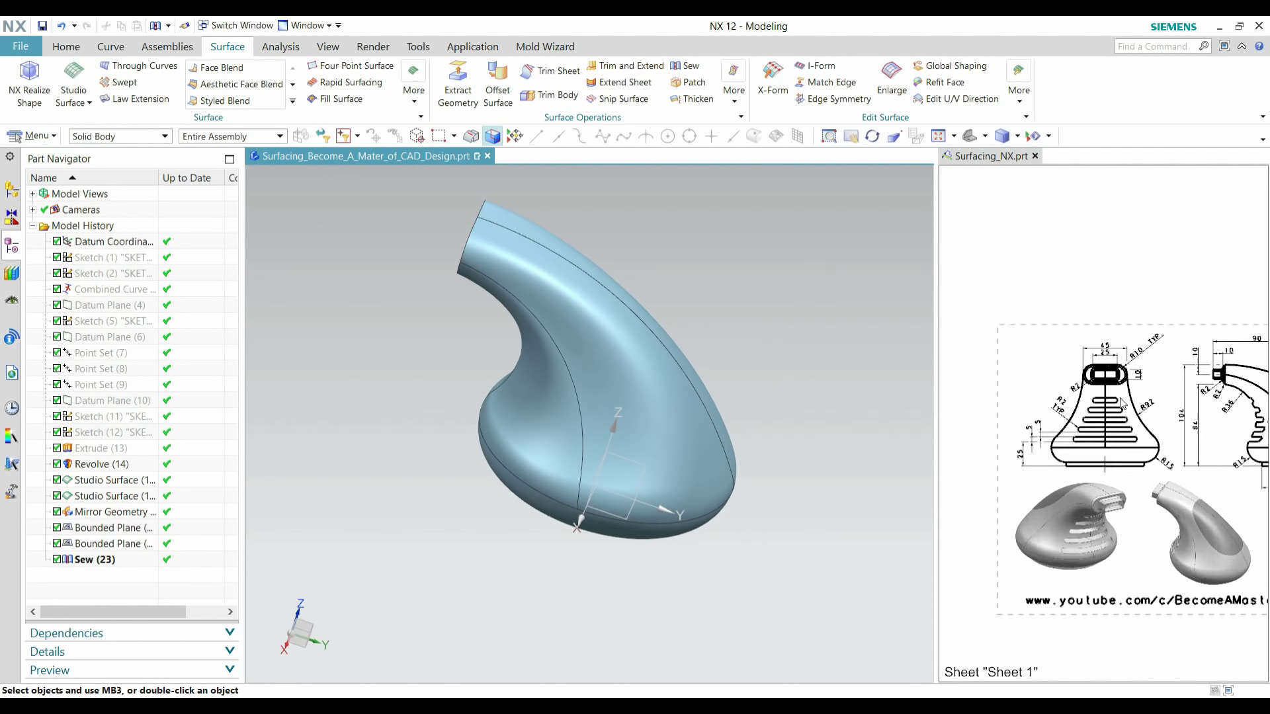
pyautogui.scroll(4, 1118, 406)
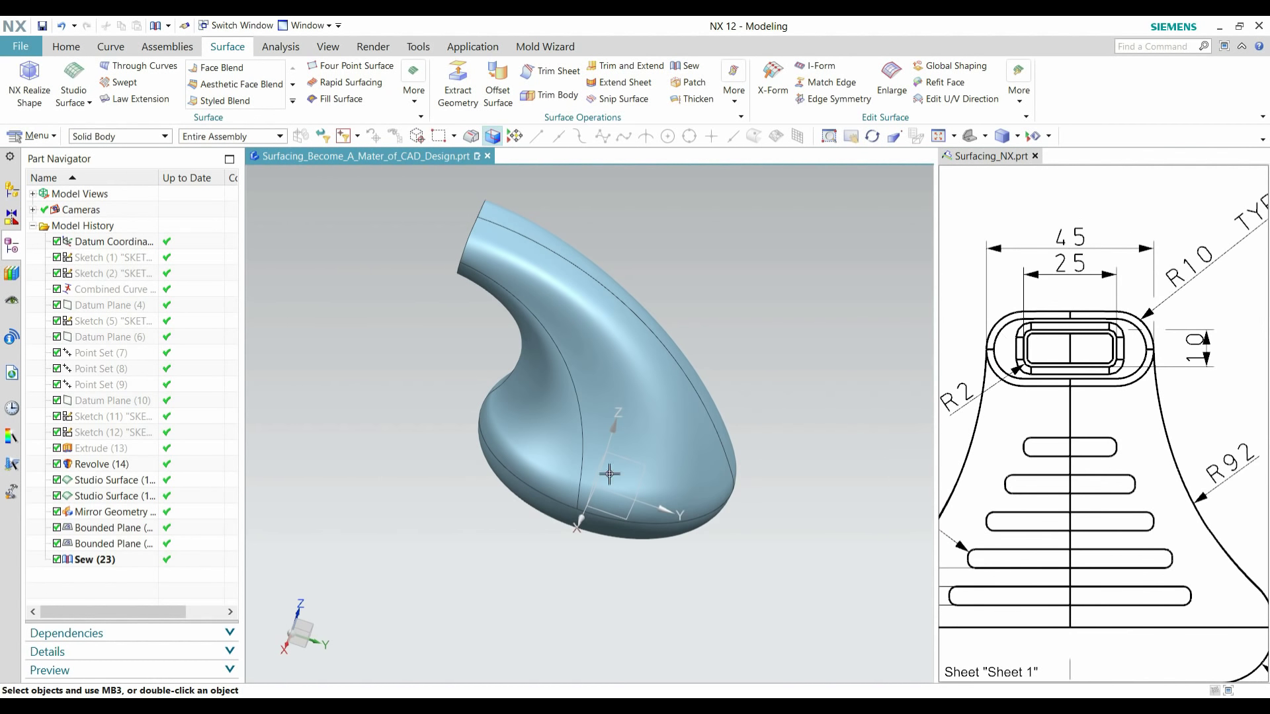
pyautogui.moveTo(609, 474); pyautogui.dragTo(503, 476, button='middle')
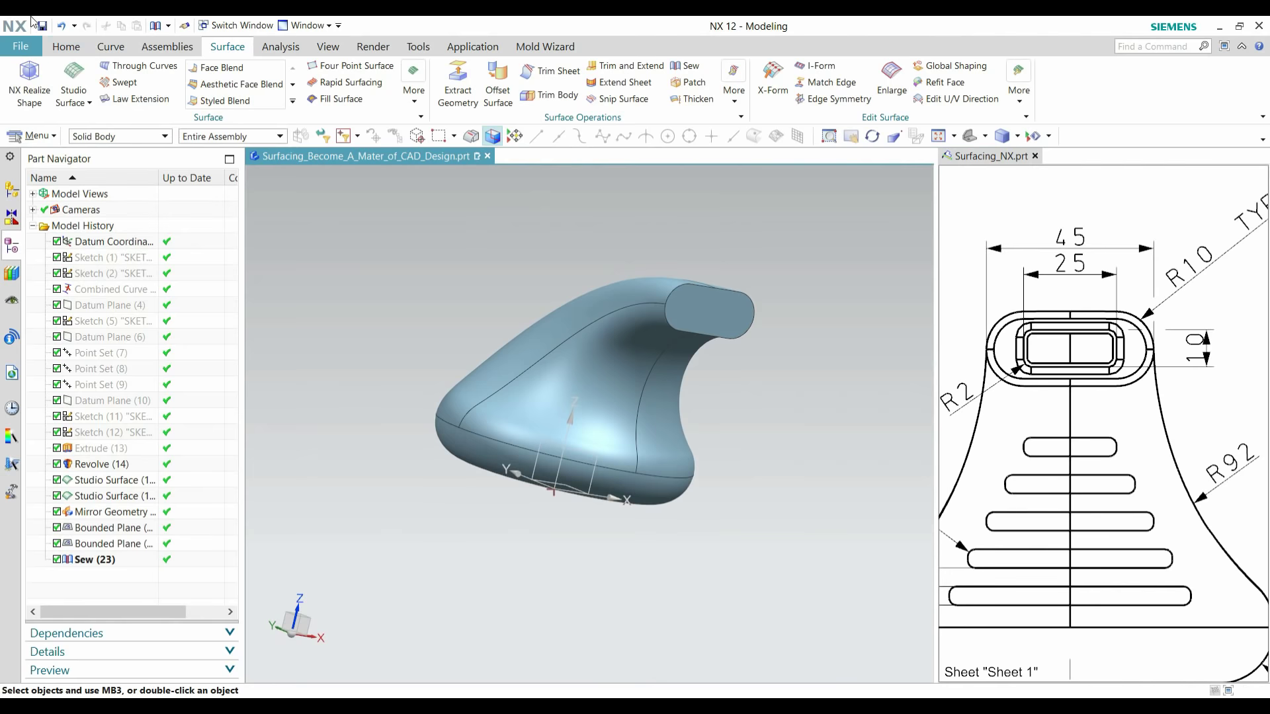
pyautogui.click(60, 48)
pyautogui.click(36, 82)
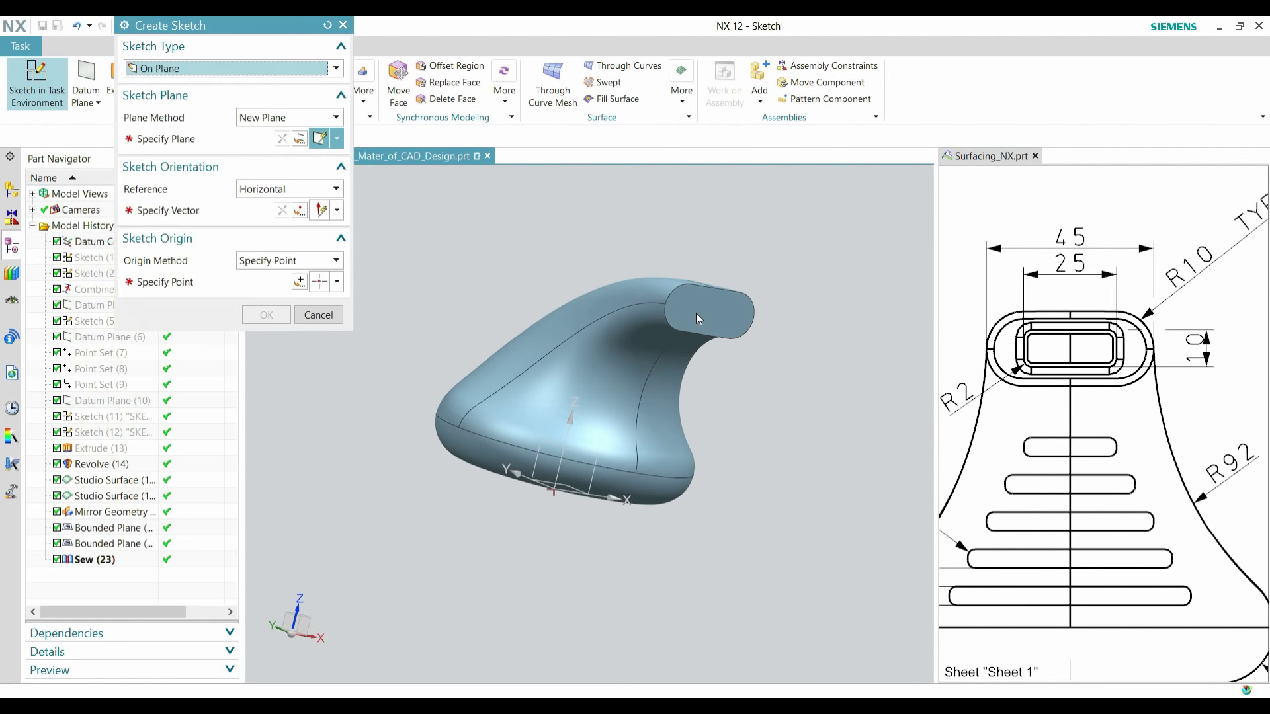
pyautogui.click(713, 308)
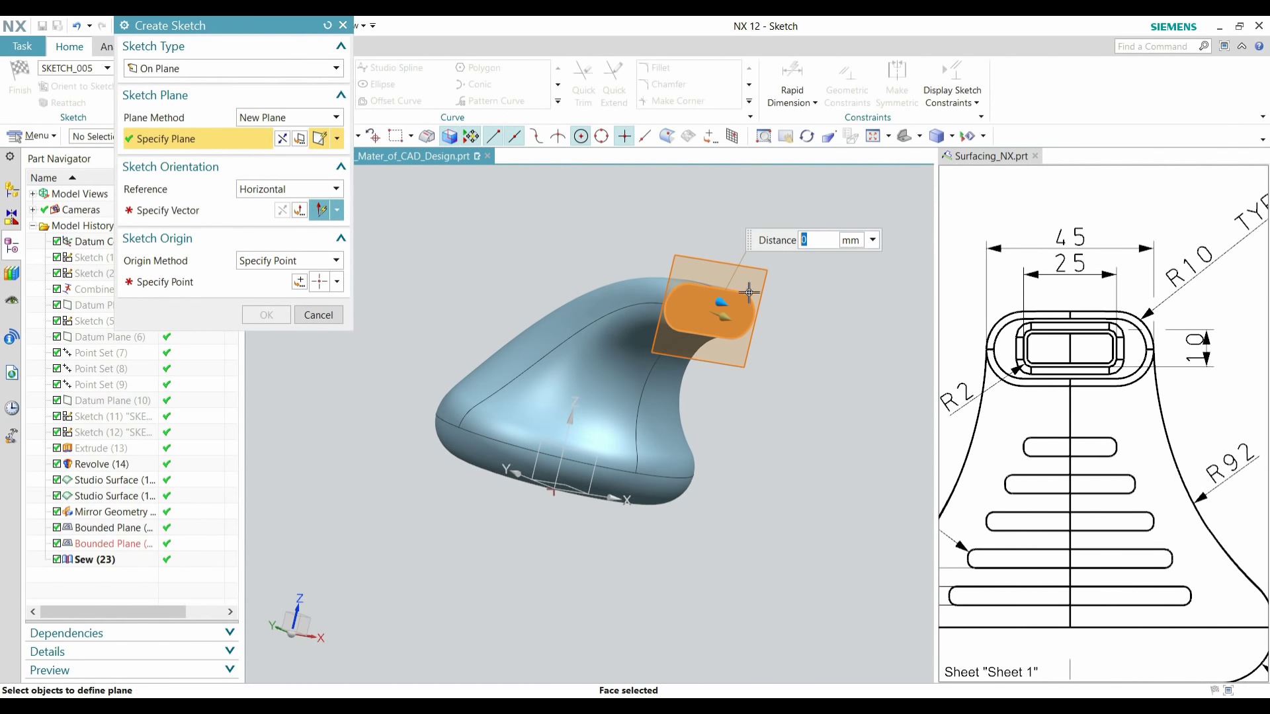
pyautogui.click(185, 211)
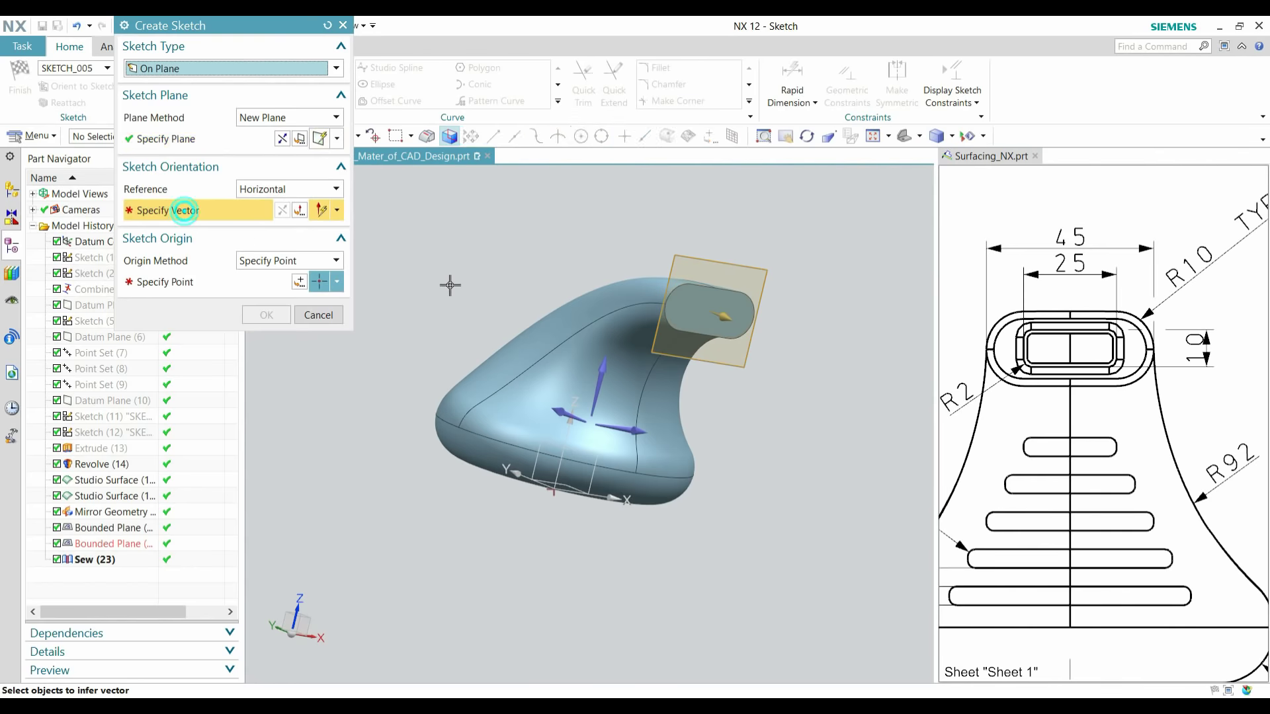
pyautogui.click(642, 434)
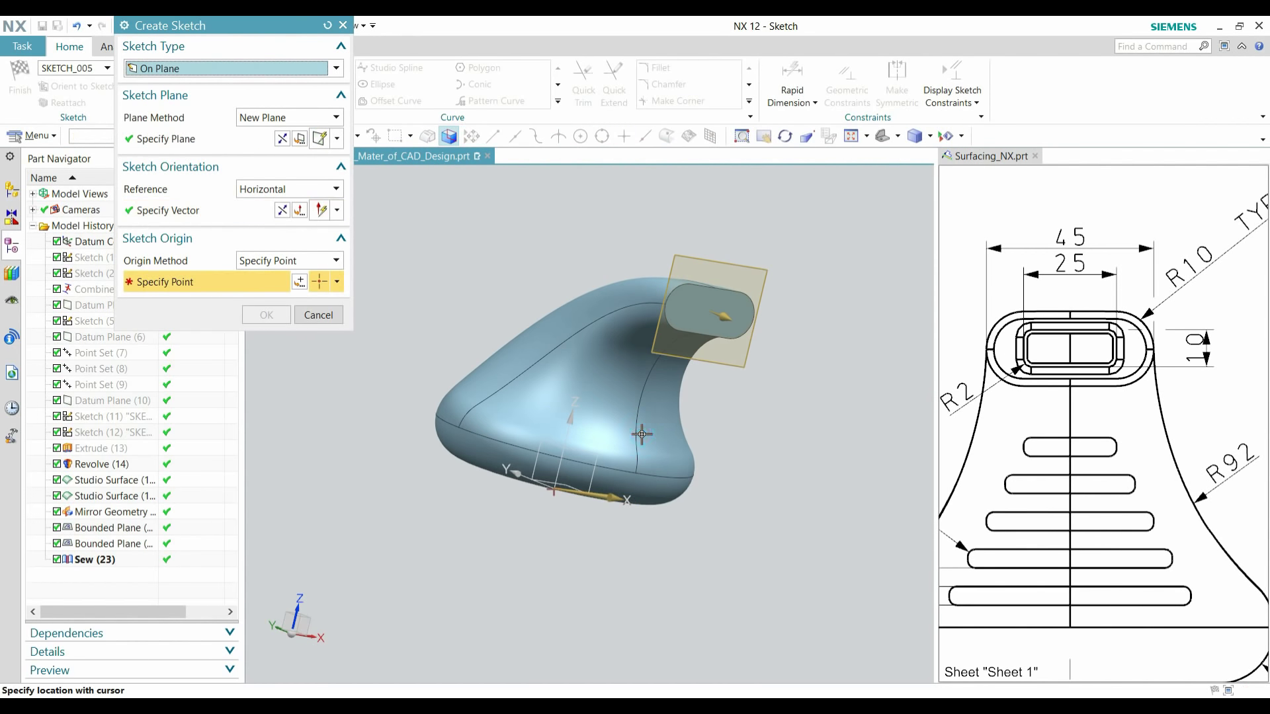
pyautogui.middleClick(300, 284)
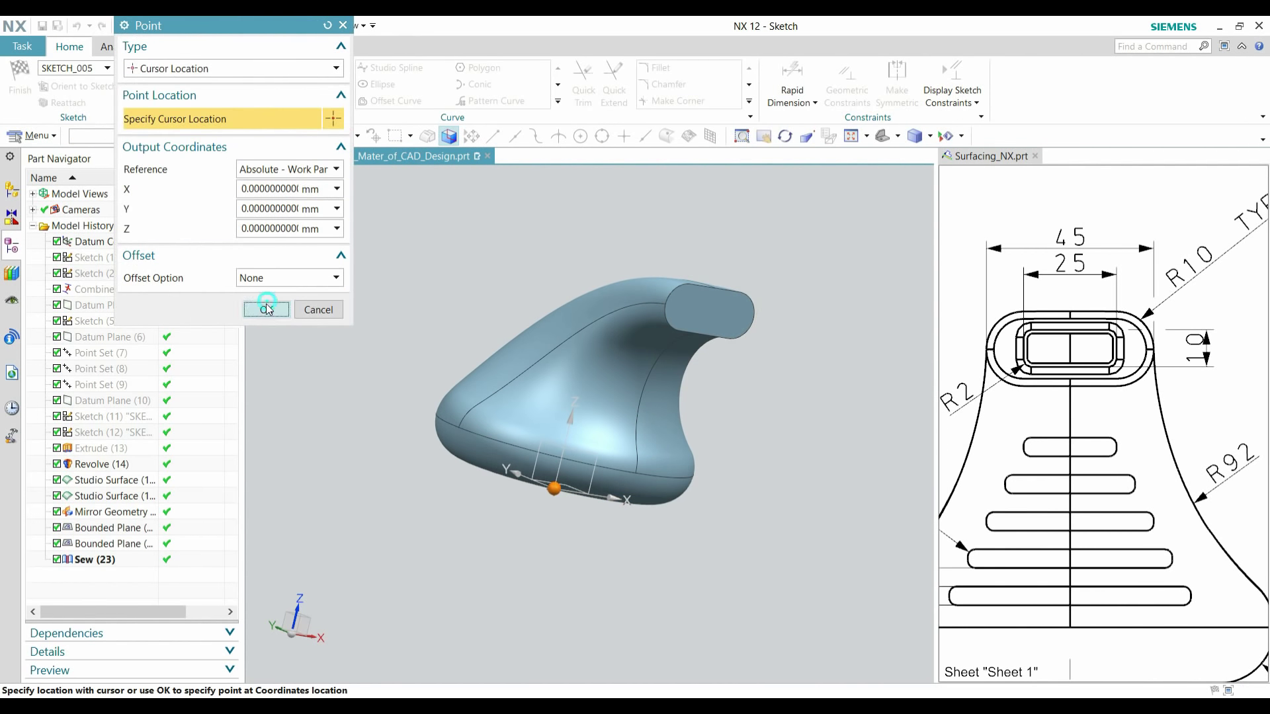
pyautogui.click(267, 308)
pyautogui.click(266, 315)
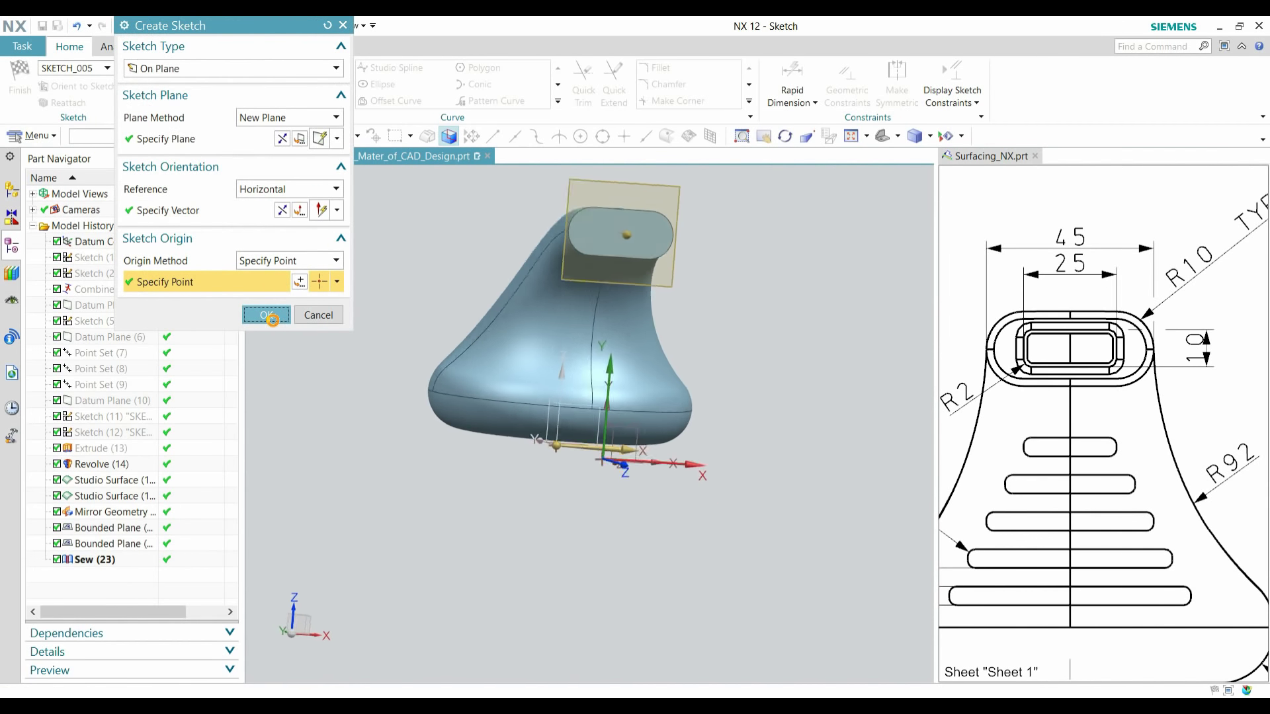
# - Sketch a rectangle about 26 by 10 mm inside the handle's rounded end face
pyautogui.scroll(2, 629, 258)
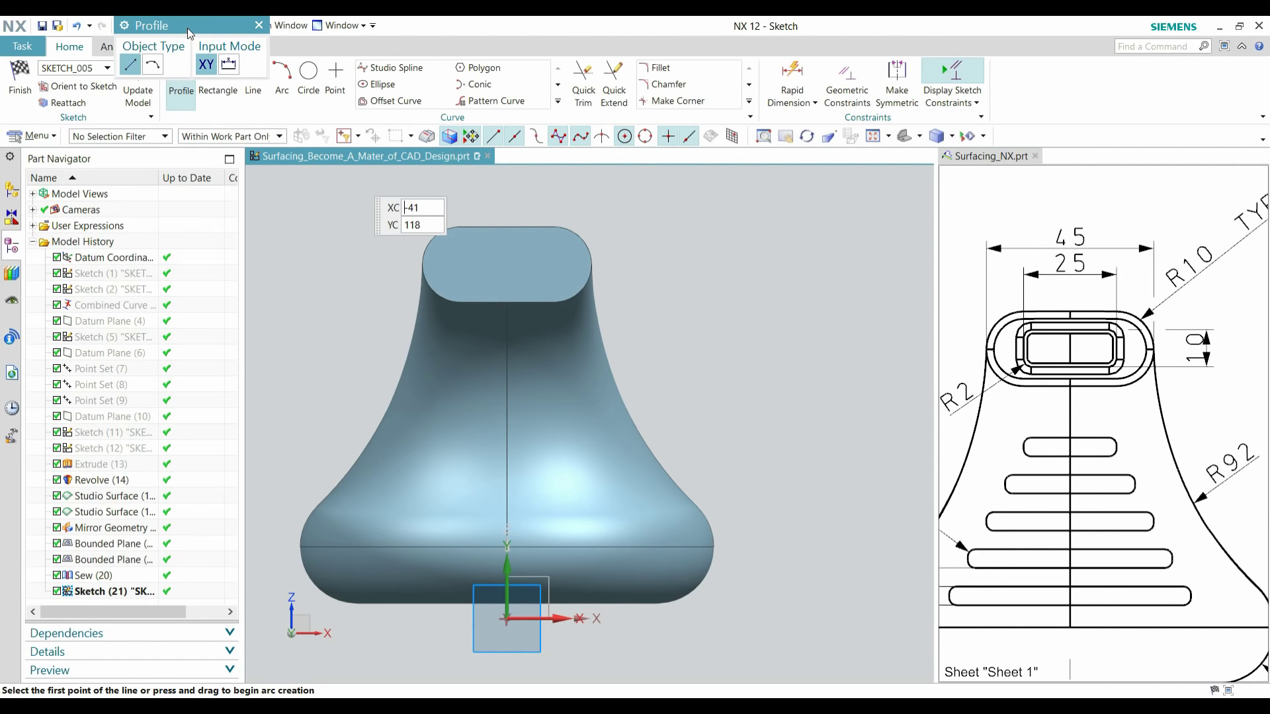
pyautogui.moveTo(188, 28); pyautogui.dragTo(113, 209)
pyautogui.click(208, 90)
pyautogui.scroll(1, 490, 295)
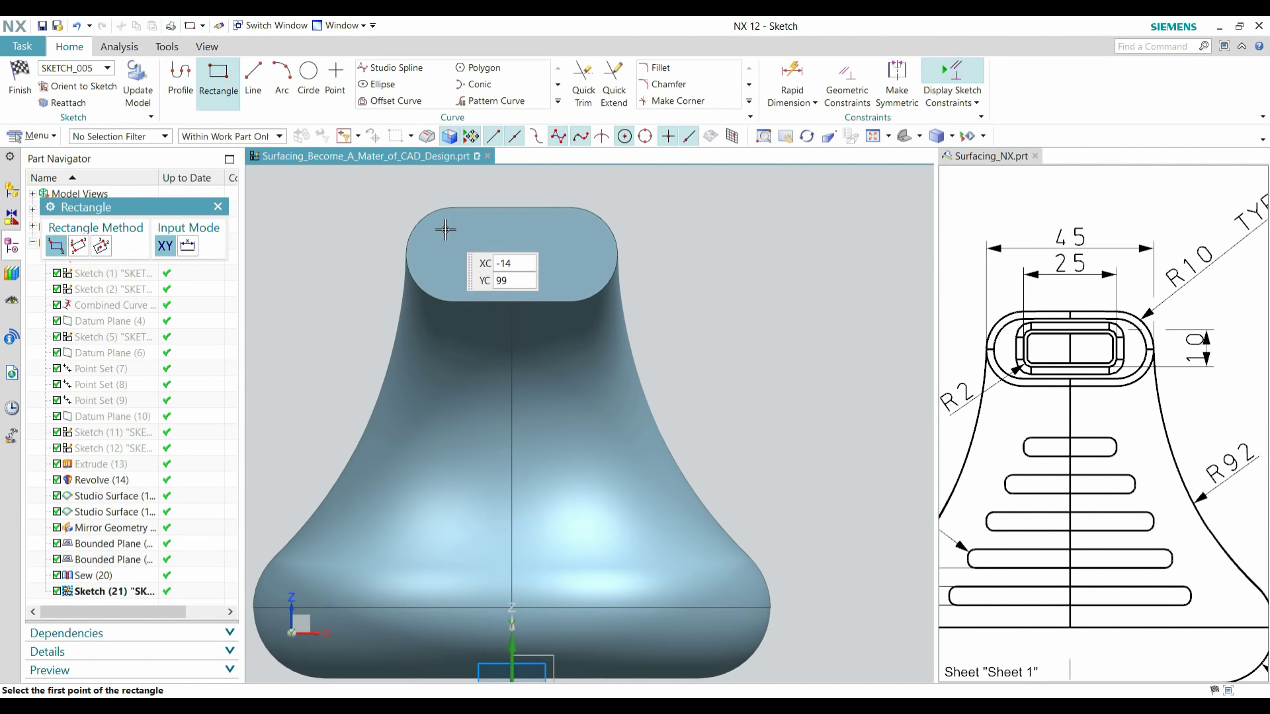
pyautogui.click(450, 231)
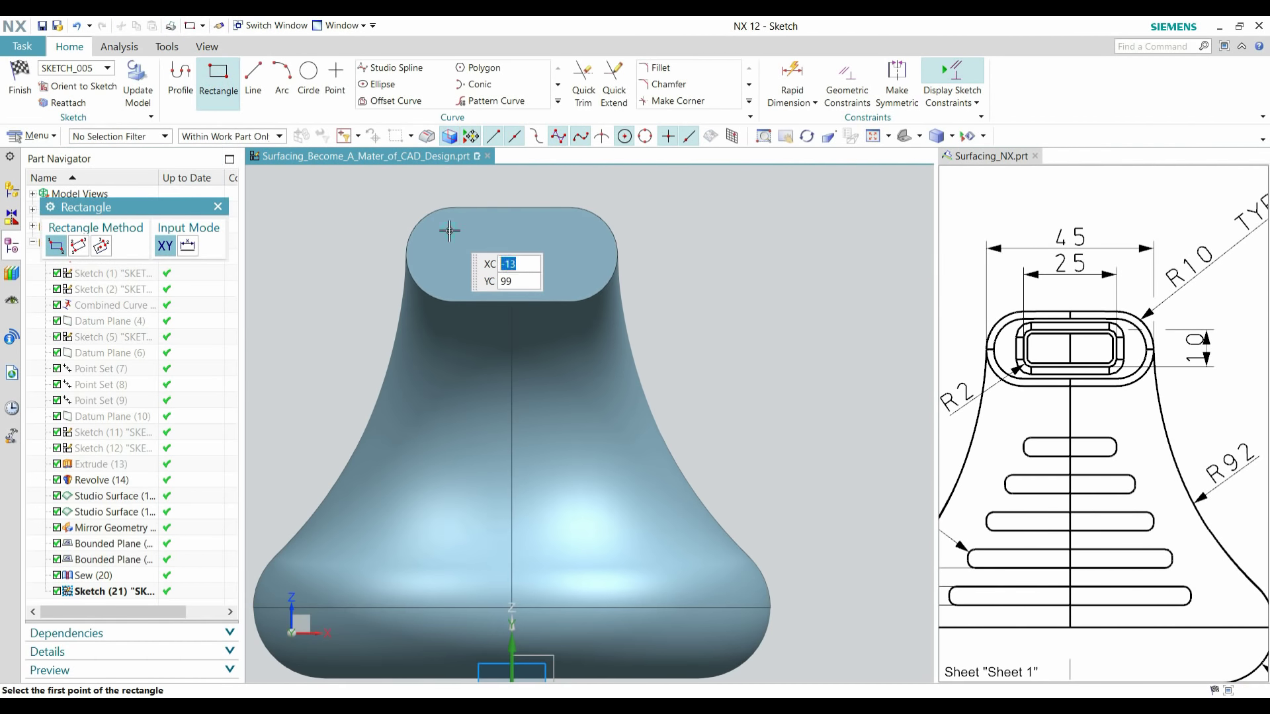
pyautogui.click(573, 278)
pyautogui.press('Escape')
pyautogui.scroll(-3, 575, 285)
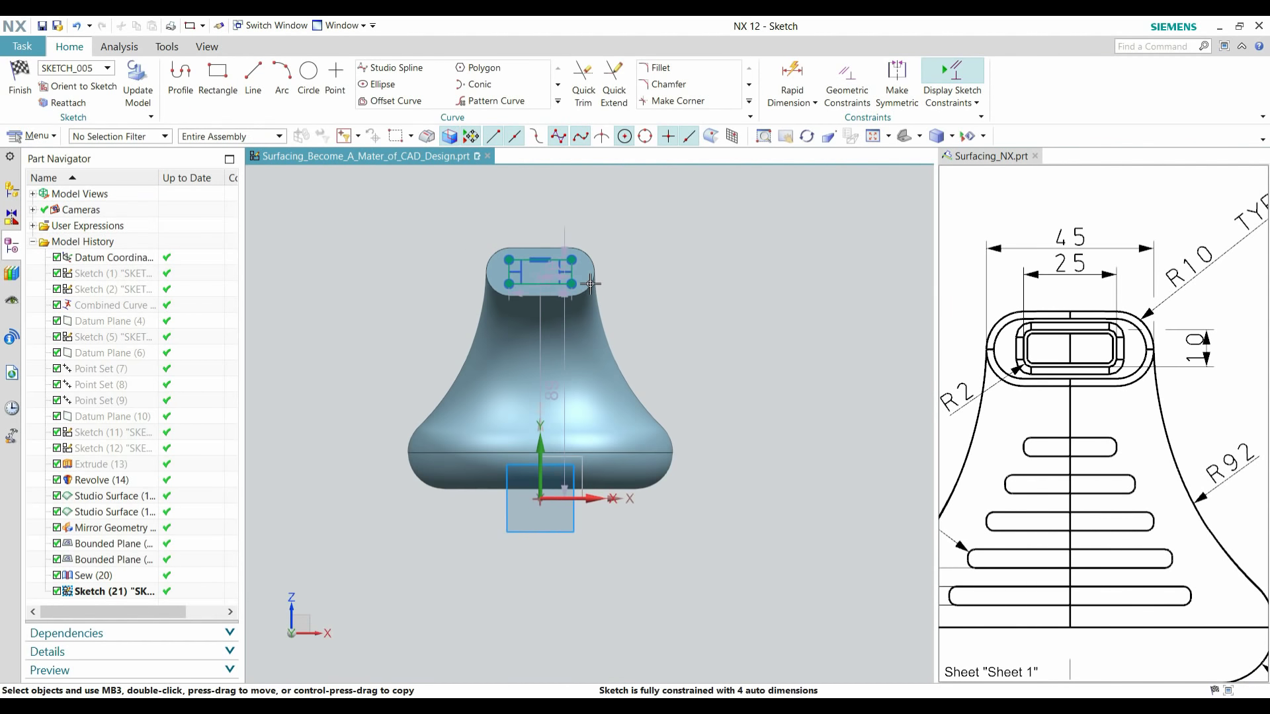
# - Place the rectangle's width dimension above it and set it to 25 mm
pyautogui.scroll(1, 587, 278)
pyautogui.scroll(4, 545, 238)
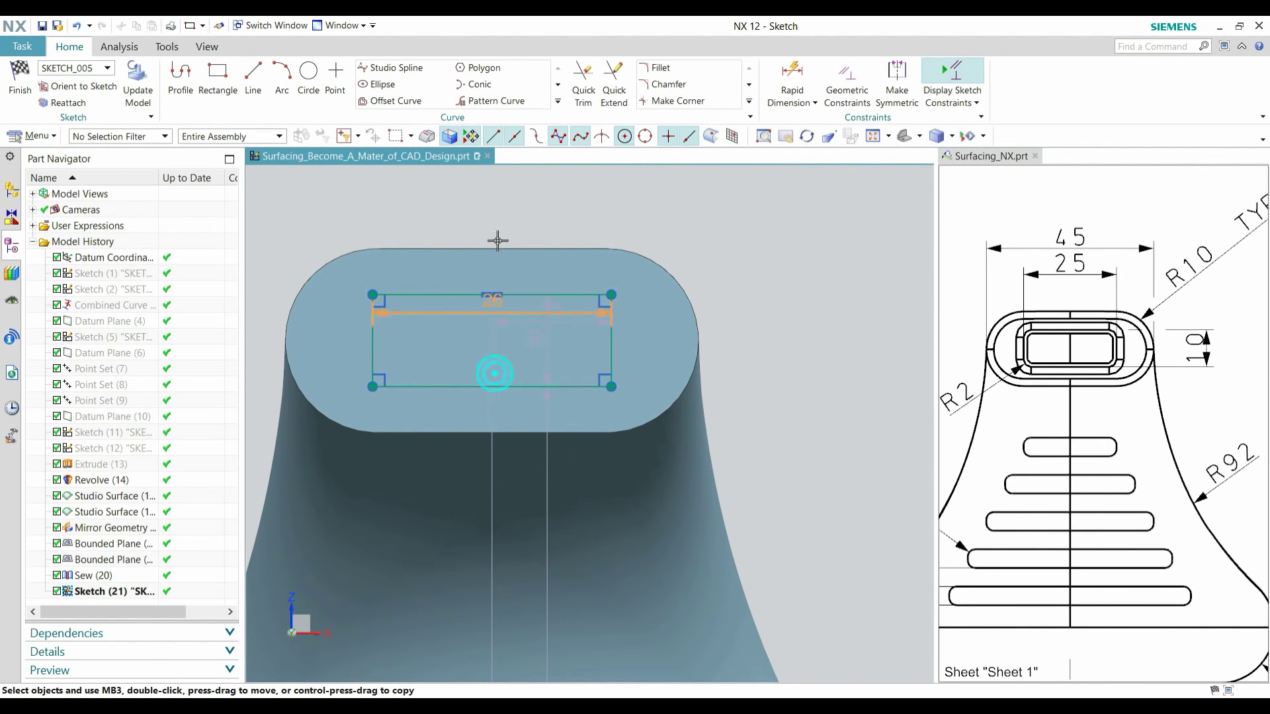
pyautogui.moveTo(498, 233); pyautogui.dragTo(495, 216)
pyautogui.doubleClick(495, 210)
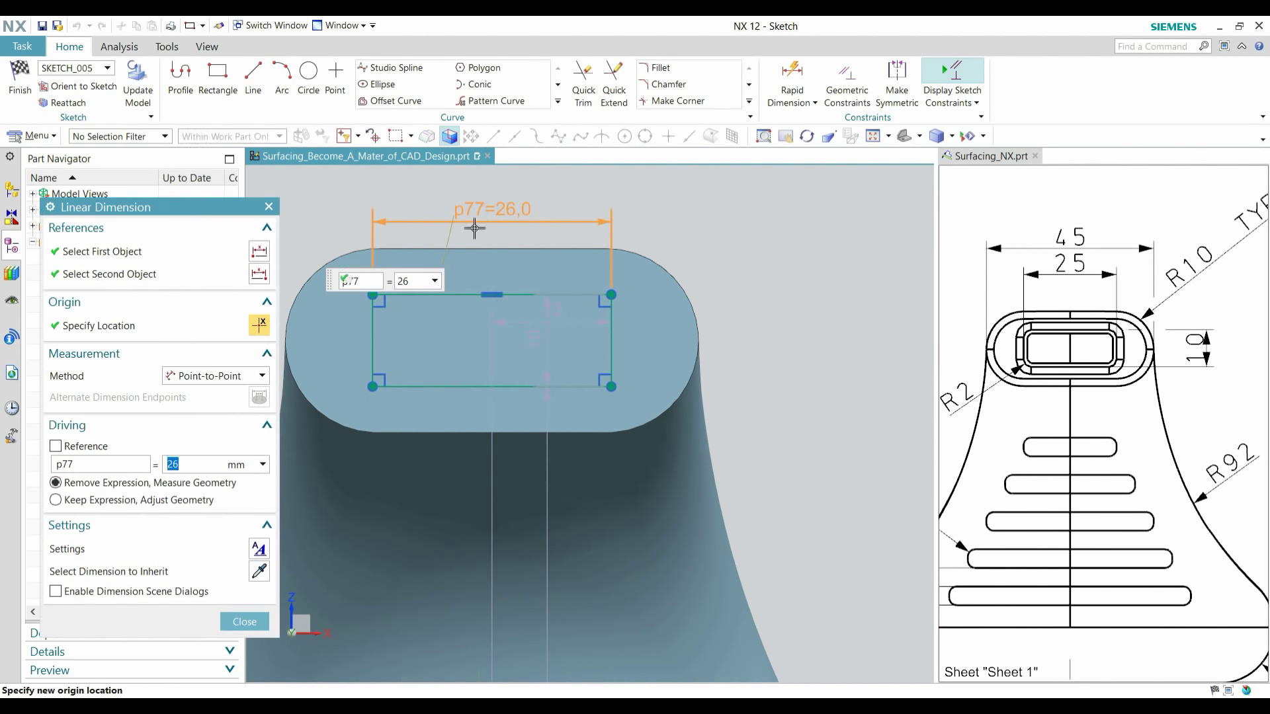
pyautogui.write('25')
pyautogui.press('Return')
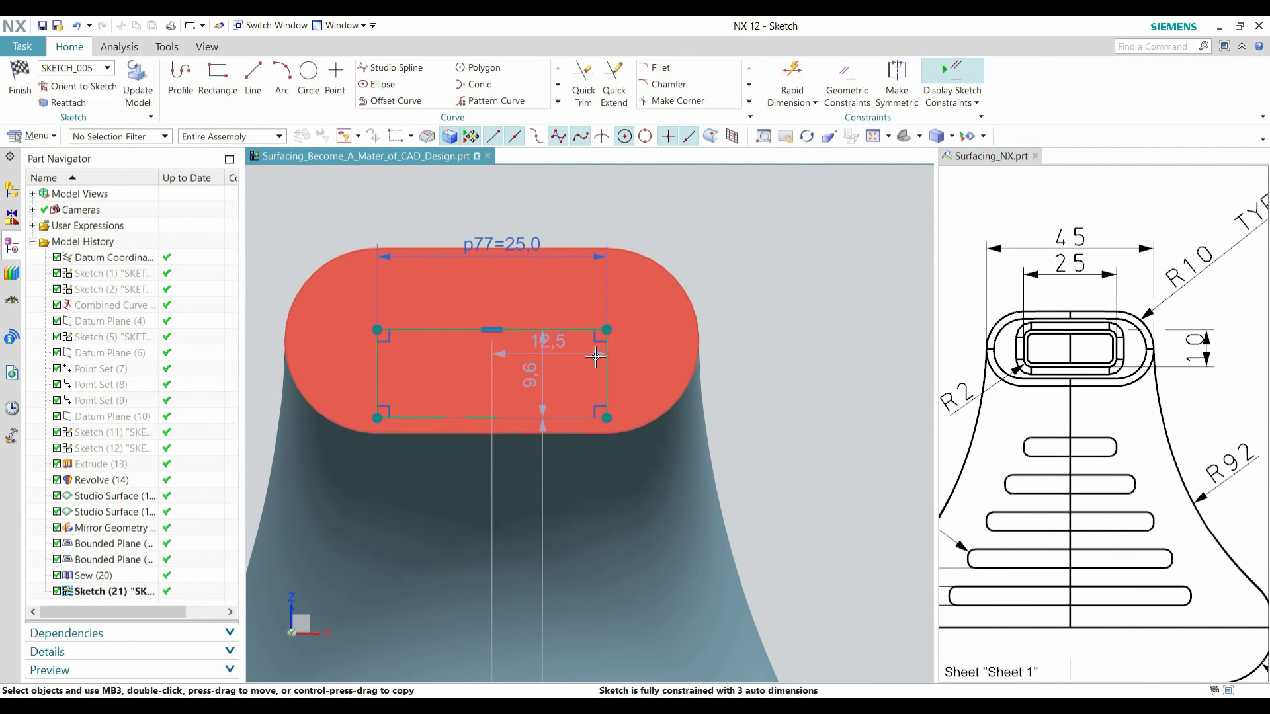
# - Place the rectangle's height dimension beside the end face and set it to 10 mm
pyautogui.moveTo(665, 386); pyautogui.dragTo(782, 384)
pyautogui.doubleClick(782, 383)
pyautogui.click(744, 484)
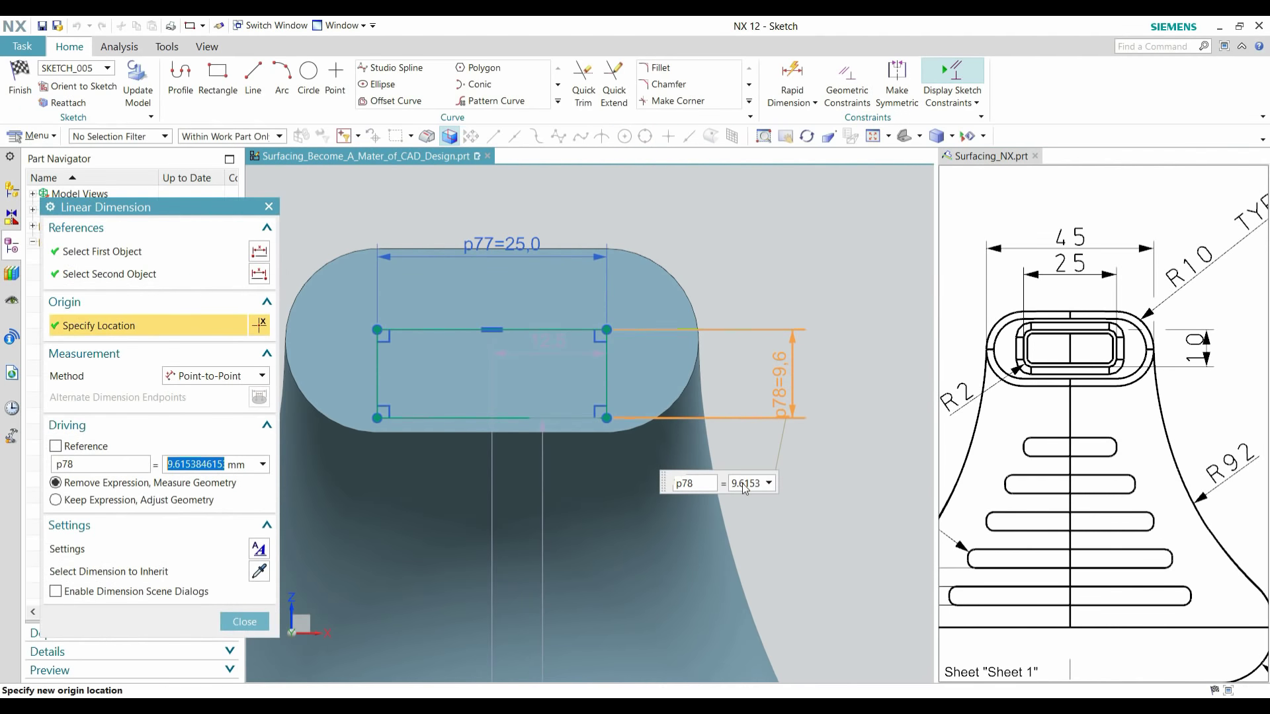
pyautogui.press('Return')
pyautogui.middleClick(715, 479)
# - Dimension the height from the sketch's horizontal axis to the midpoint of the rectangle's short side and set it to 104-10
pyautogui.scroll(-5, 647, 320)
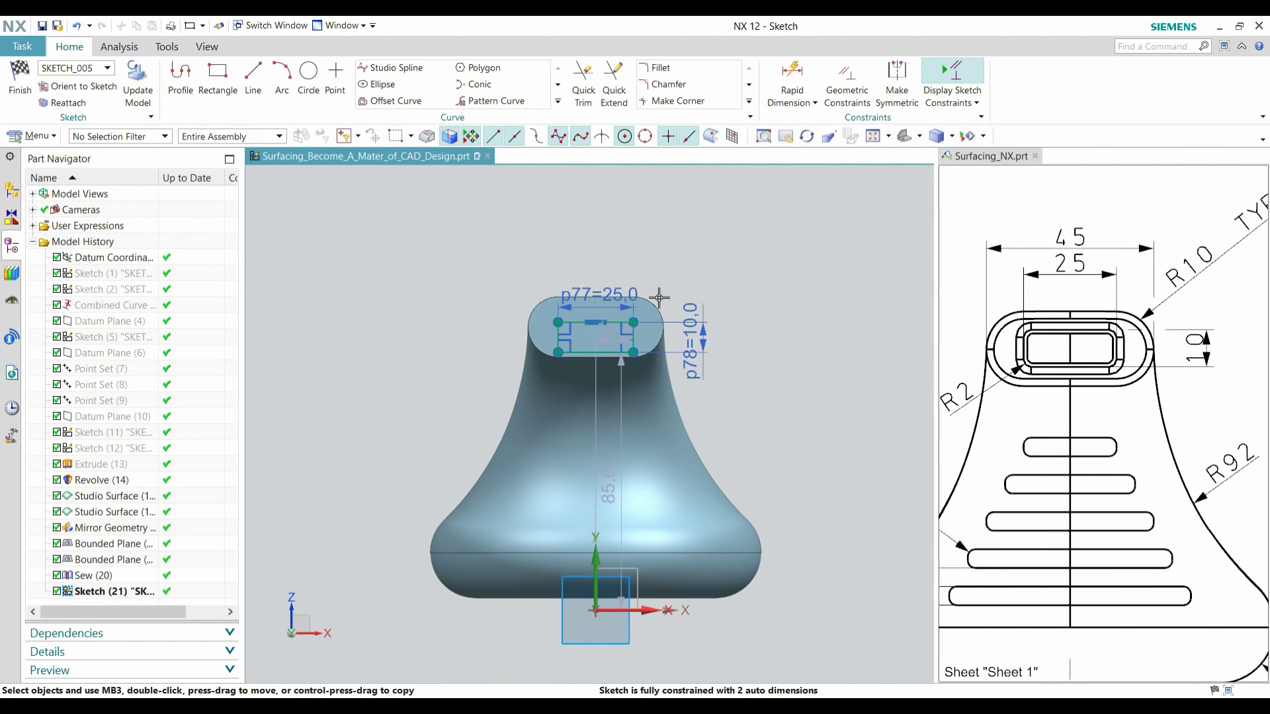
pyautogui.scroll(-5, 1119, 378)
pyautogui.scroll(5, 1134, 337)
pyautogui.scroll(2, 1201, 369)
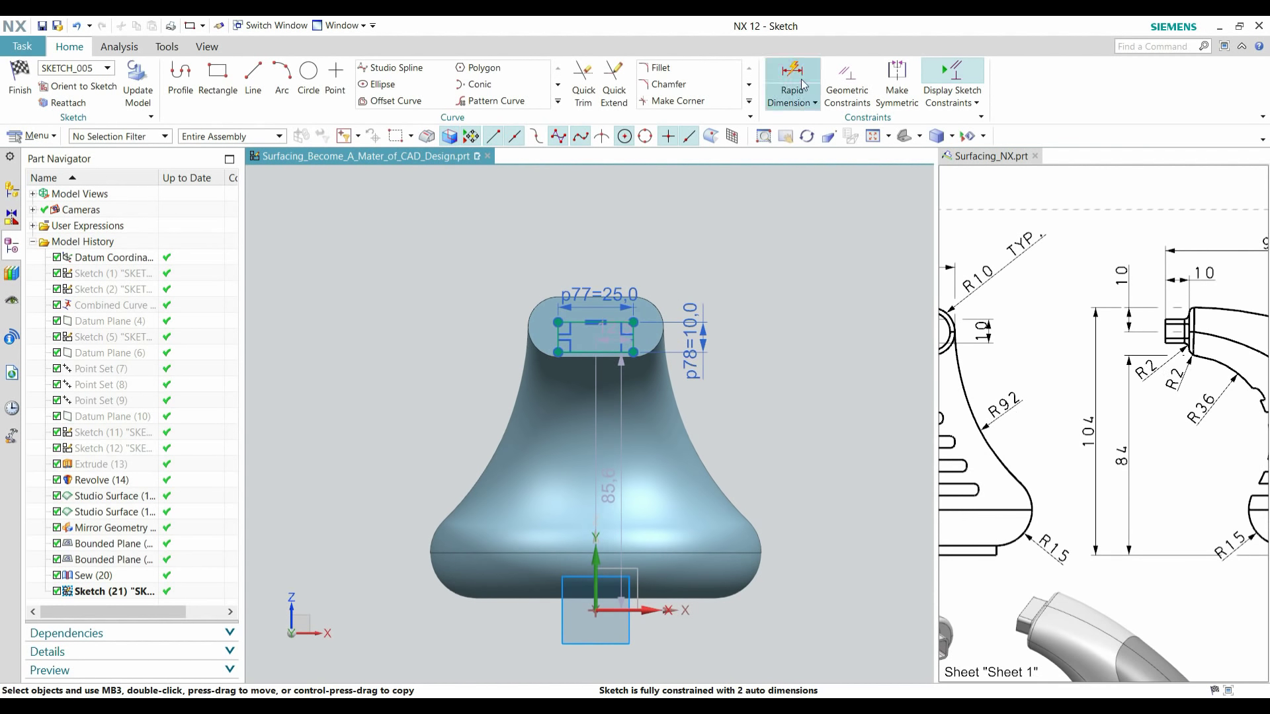
pyautogui.click(631, 611)
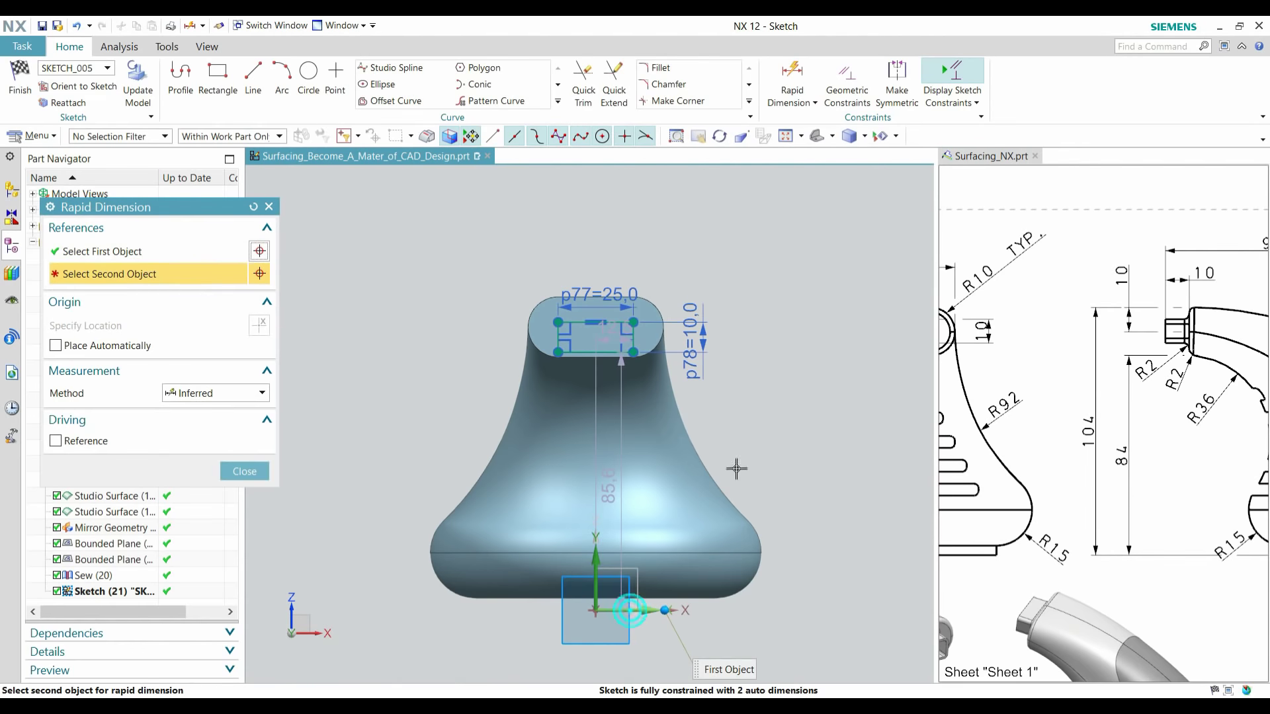
pyautogui.scroll(3, 678, 330)
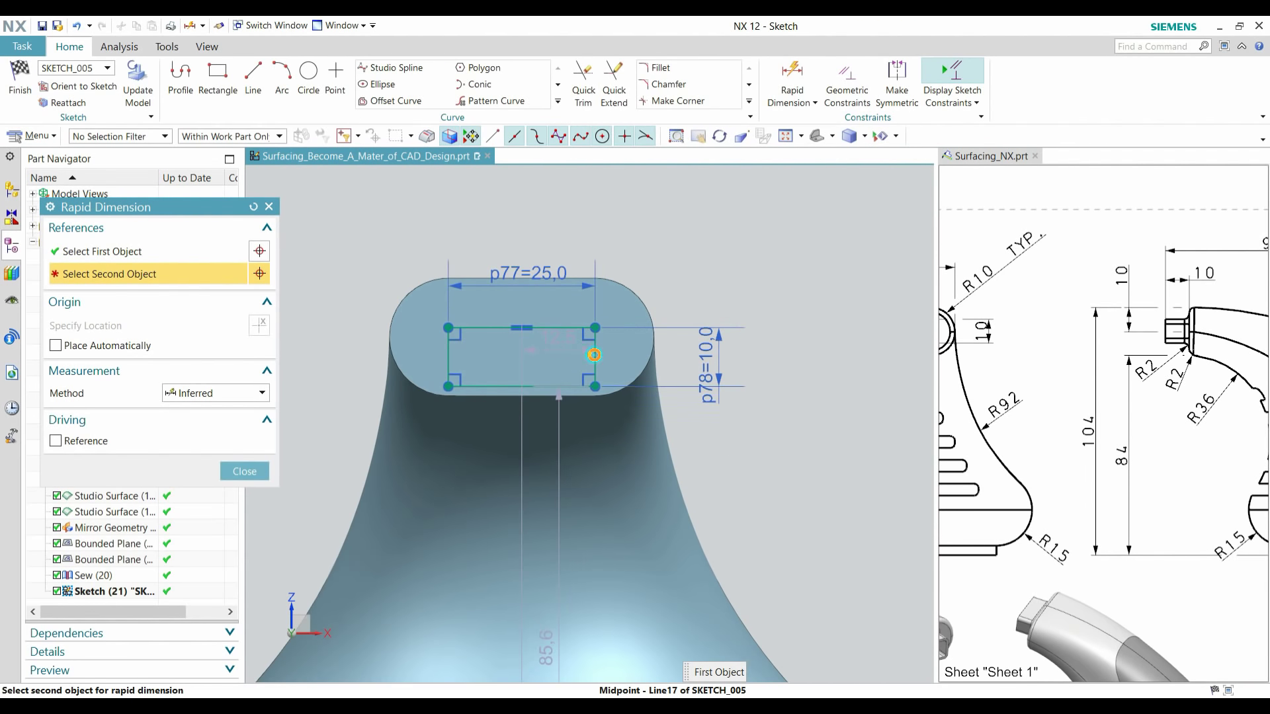
pyautogui.click(595, 356)
pyautogui.scroll(-4, 694, 377)
pyautogui.scroll(3, 754, 430)
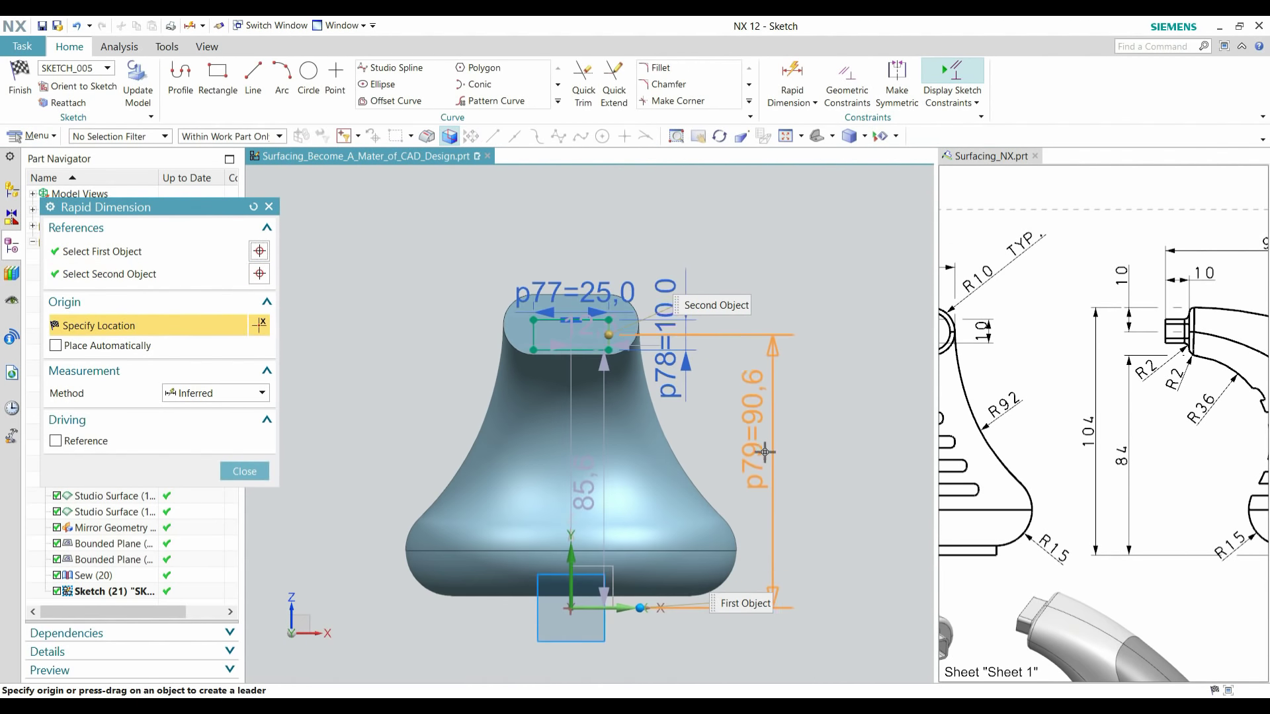
pyautogui.click(803, 471)
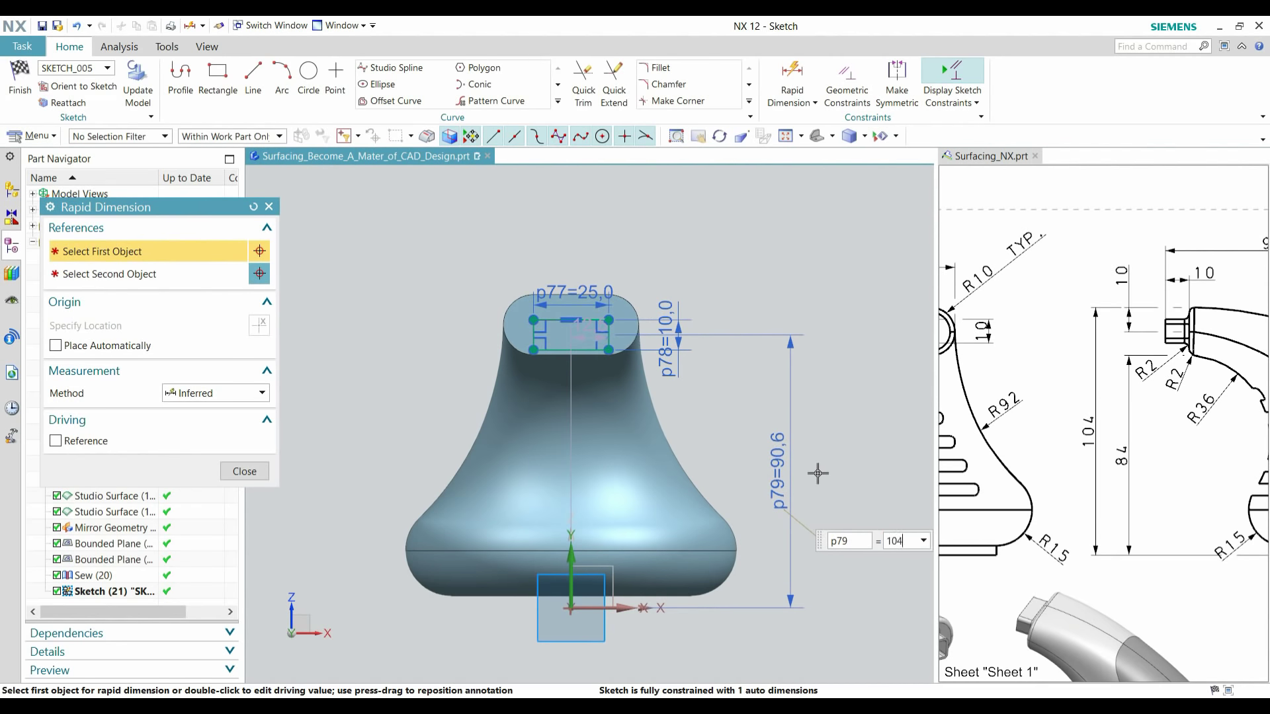
pyautogui.write('104-10')
pyautogui.press('Return')
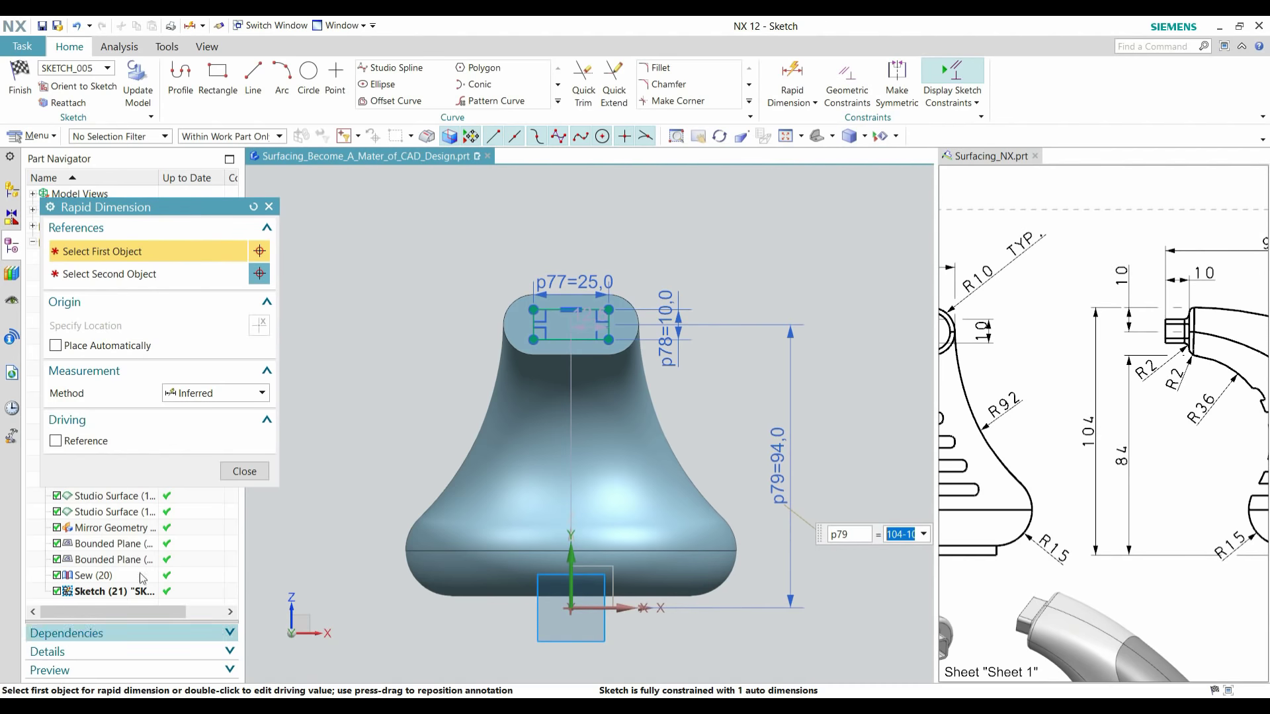
pyautogui.click(245, 470)
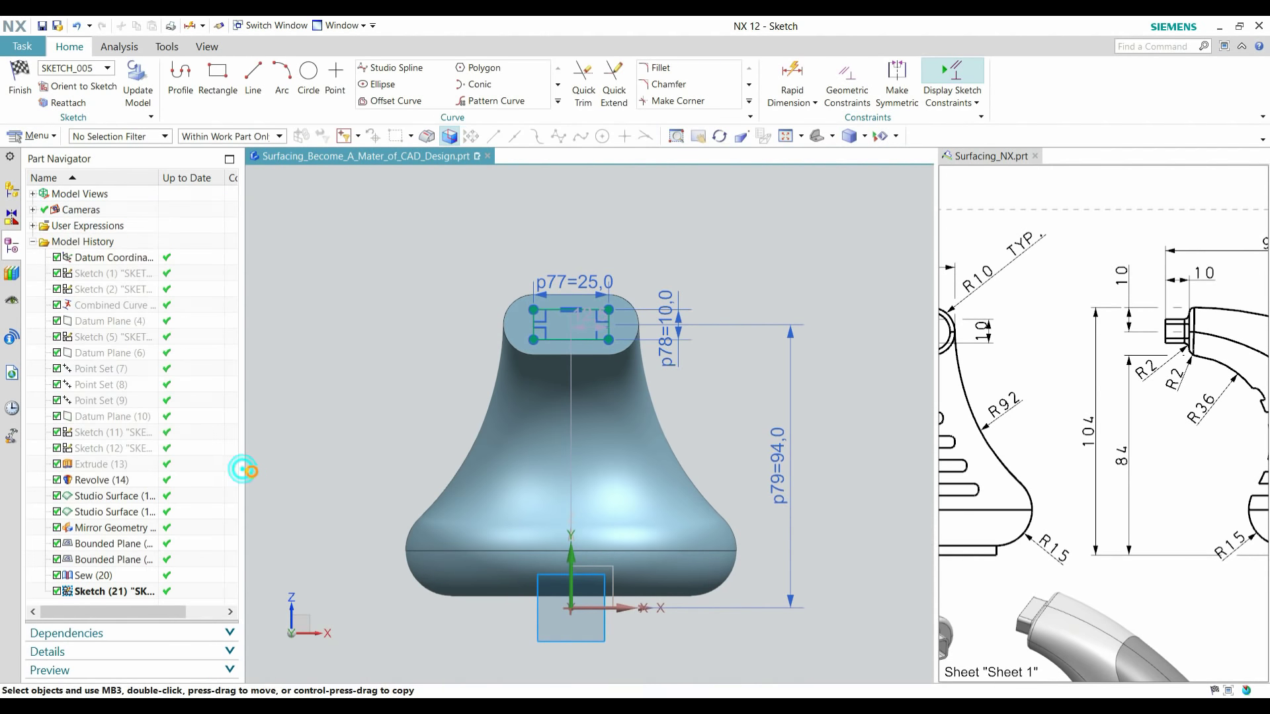
# - Constrain the midpoint of the rectangle's lower line to the sketch's vertical axis and finish the sketch
pyautogui.click(572, 340)
pyautogui.scroll(1, 576, 608)
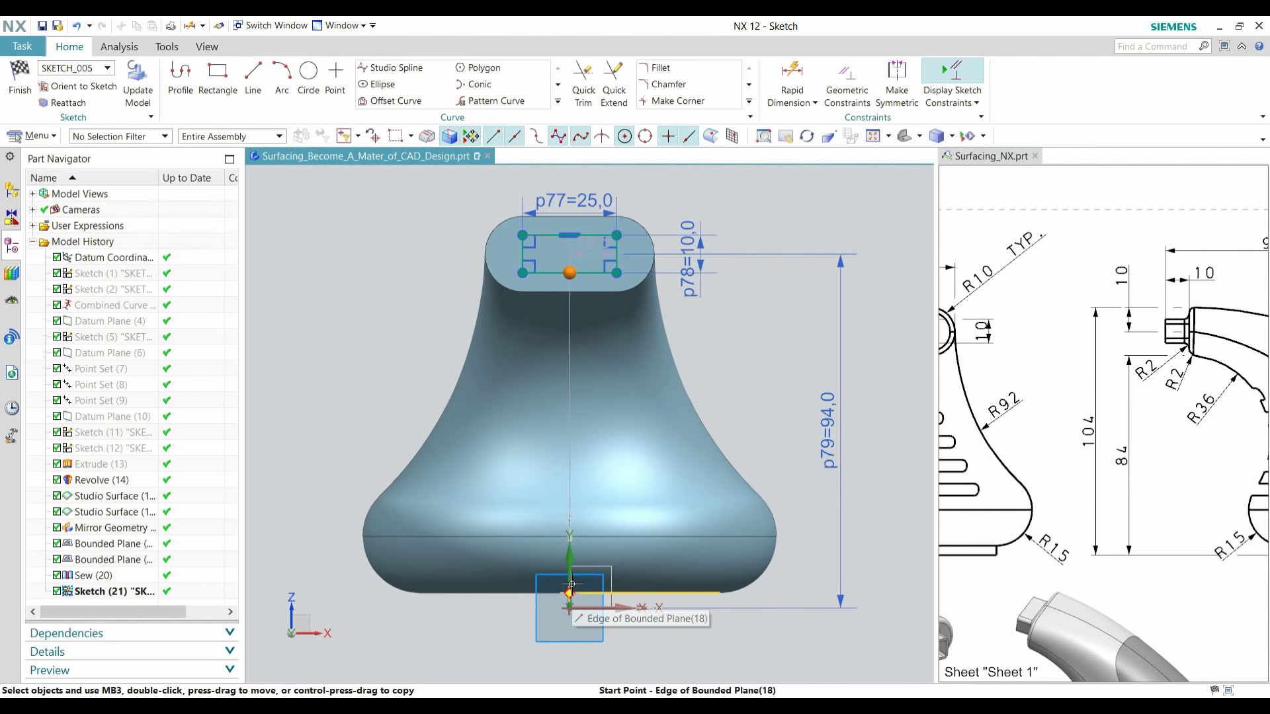
pyautogui.click(571, 560)
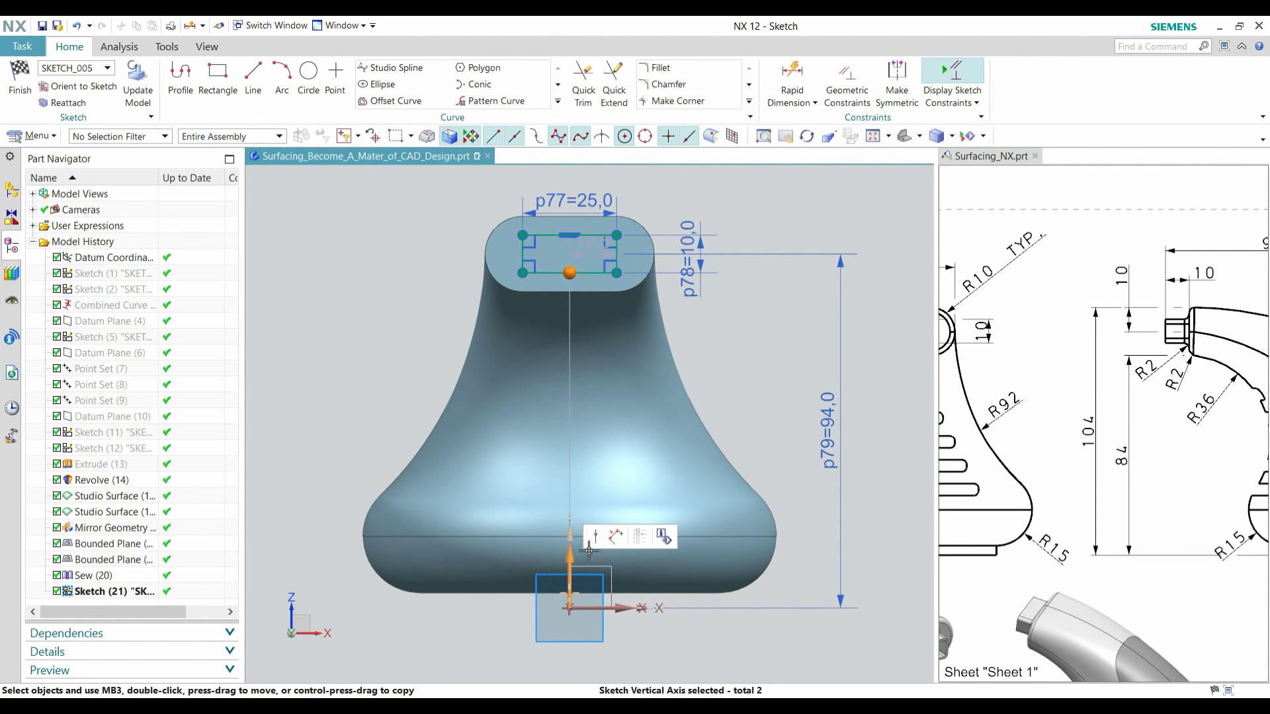
pyautogui.click(599, 537)
pyautogui.scroll(-3, 565, 288)
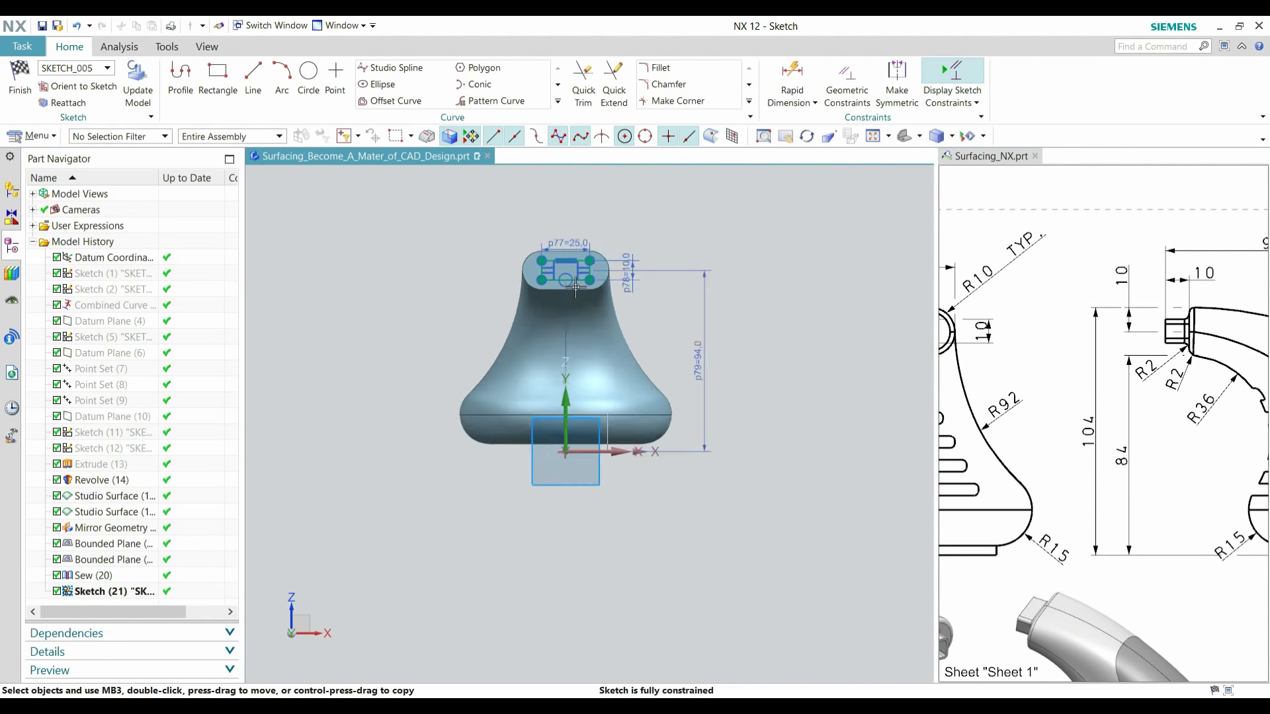
pyautogui.scroll(1, 684, 306)
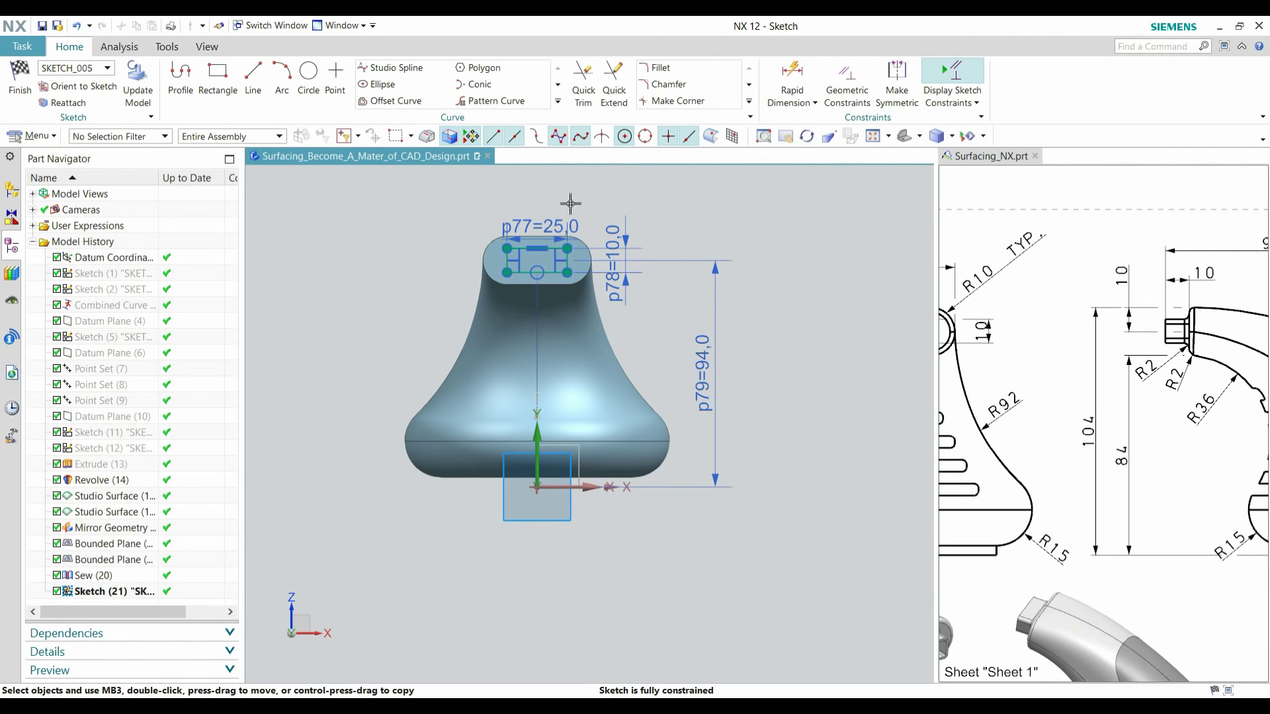
pyautogui.click(20, 79)
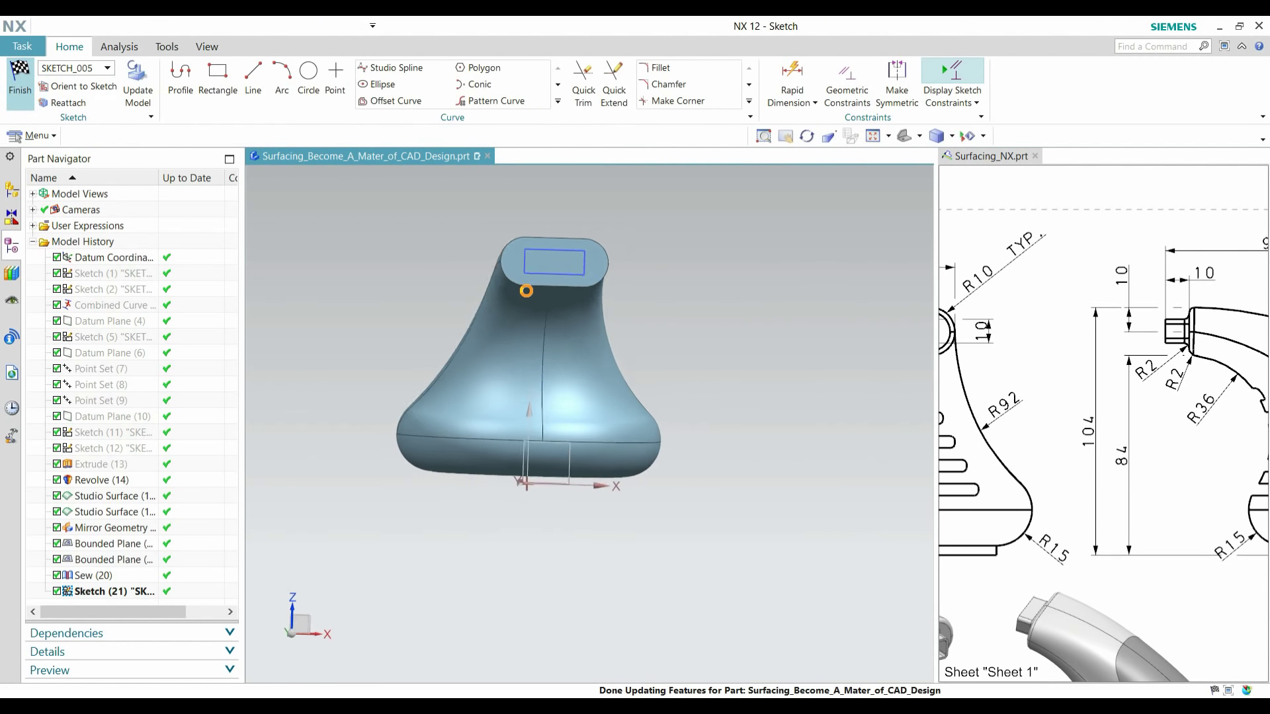
# - Extrude the four lines of the end-face rectangle outward from 0 to 10 mm with Boolean set to None
pyautogui.scroll(3, 774, 317)
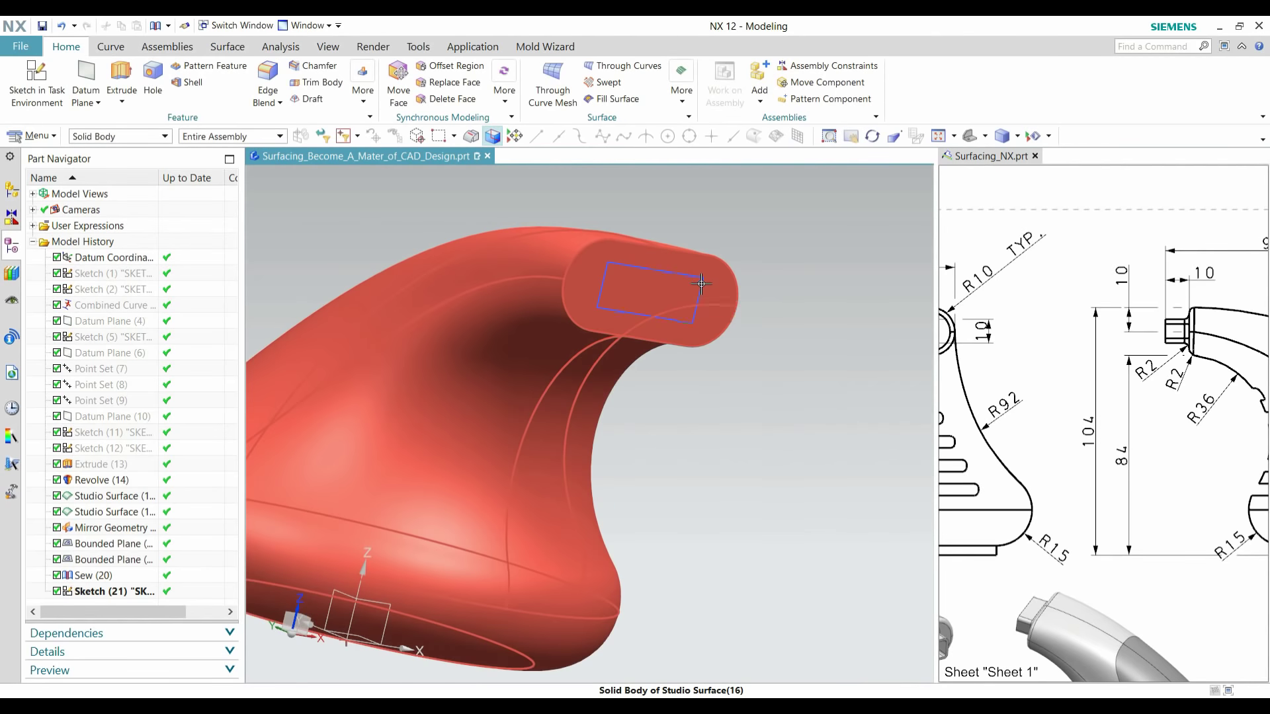
pyautogui.press('x')
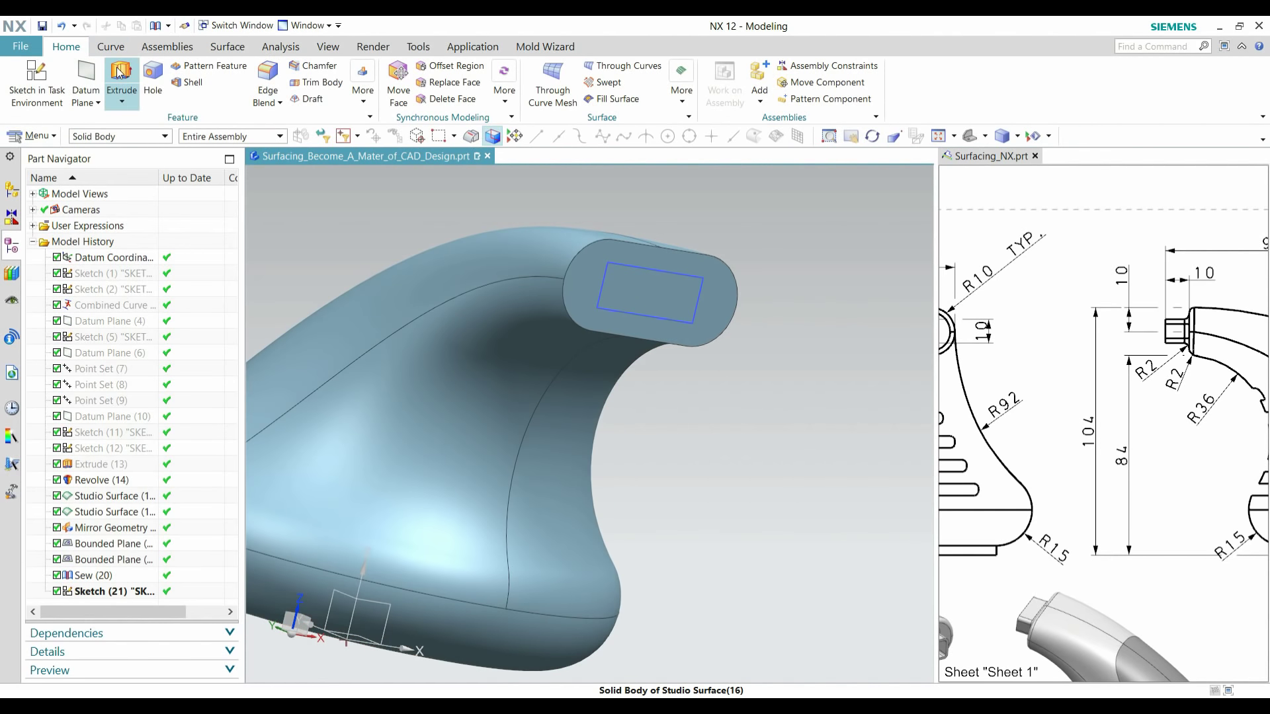
pyautogui.click(686, 274)
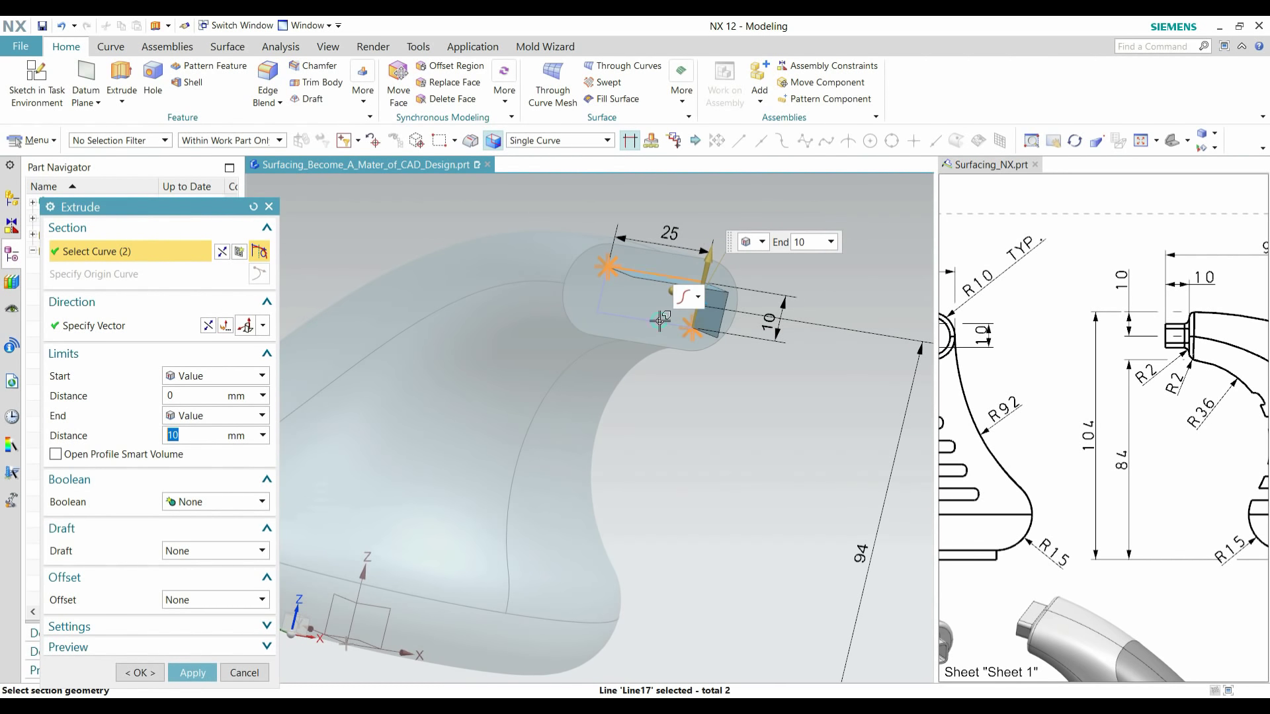
pyautogui.click(602, 285)
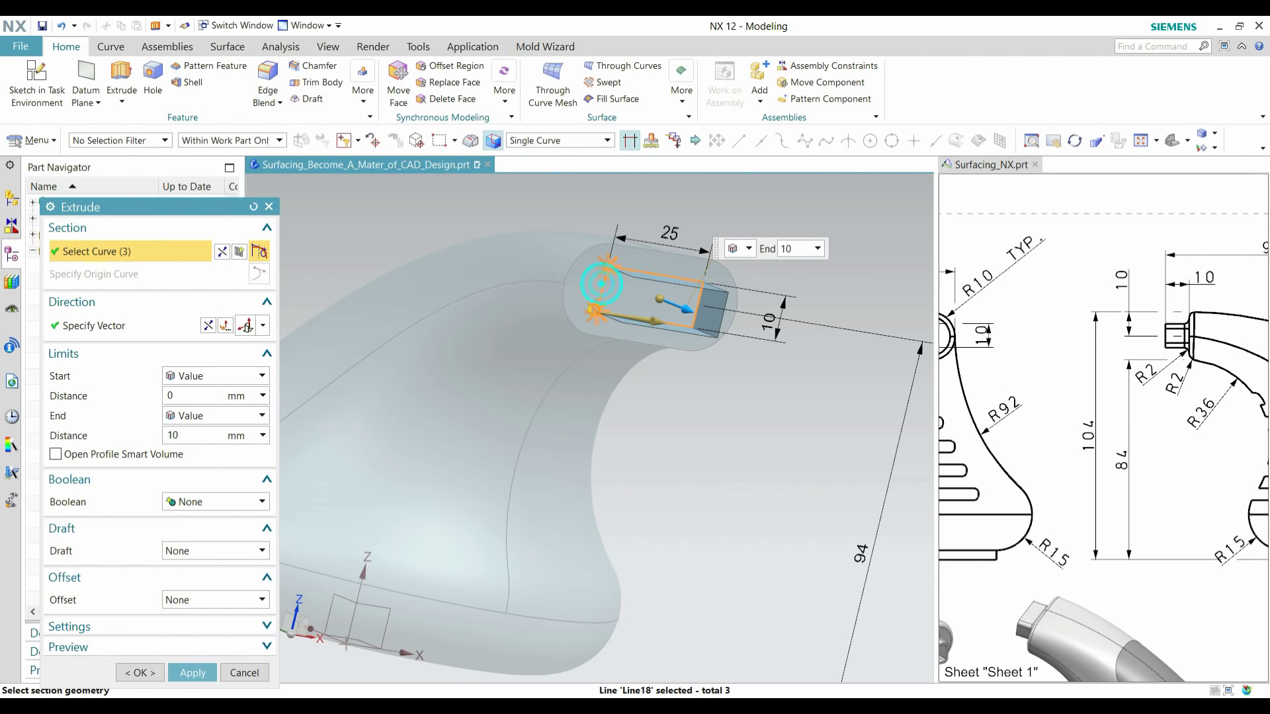
pyautogui.click(602, 286)
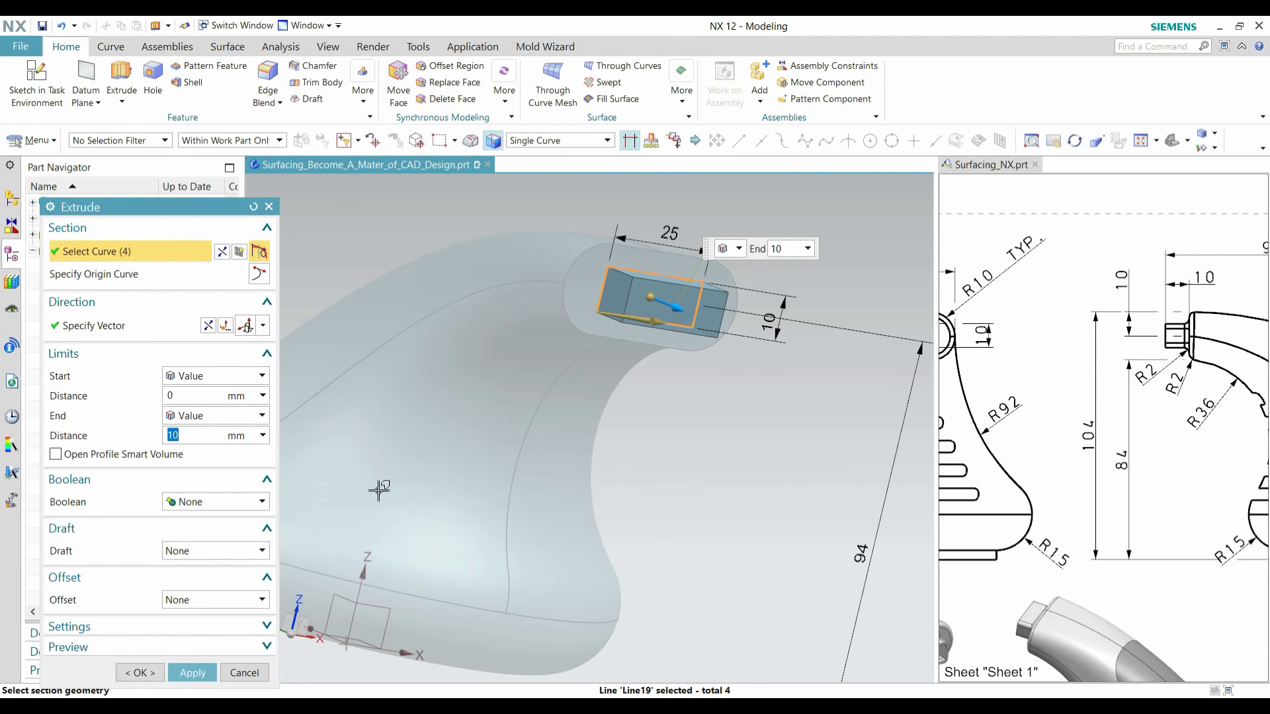
pyautogui.click(139, 673)
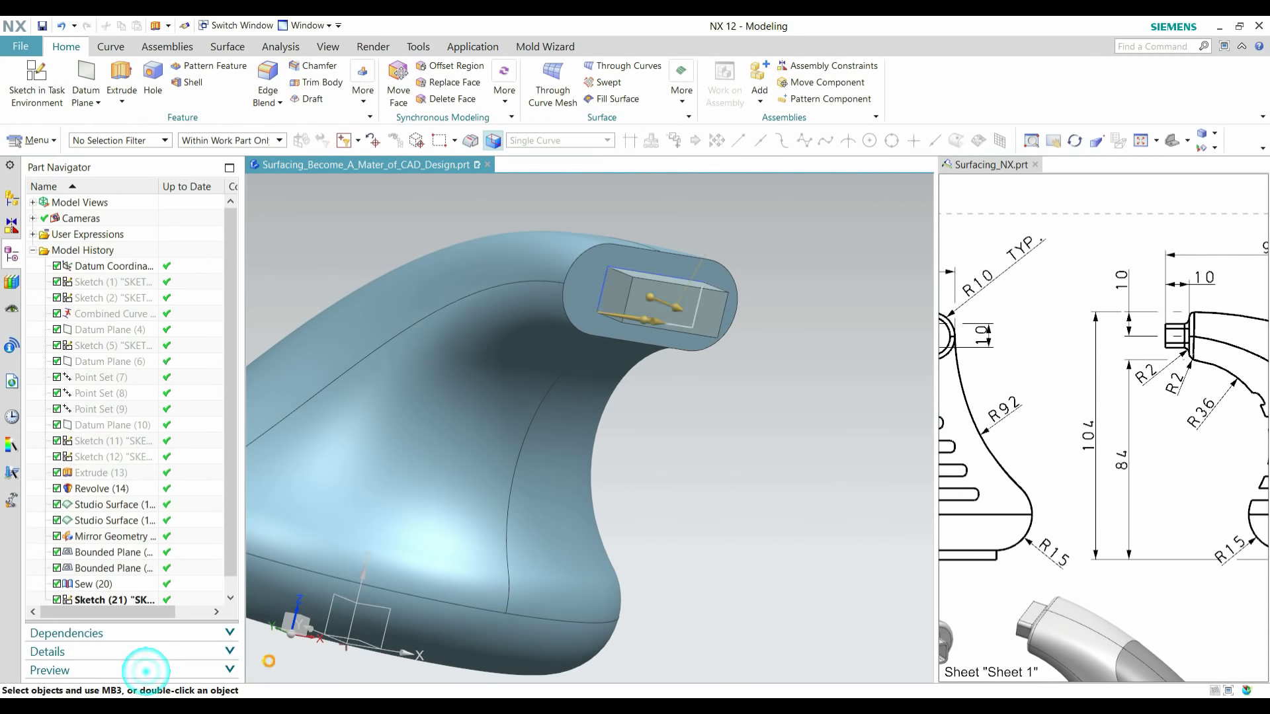
# - Edit the rectangular extrusion to change its Boolean to Unite with the handle body
pyautogui.scroll(-3, 660, 382)
pyautogui.moveTo(711, 422)
pyautogui.mouseDown(button='middle')
pyautogui.moveTo(726, 428)
pyautogui.moveTo(709, 419)
pyautogui.mouseUp(button='middle')
pyautogui.scroll(-1, 190, 581)
pyautogui.doubleClick(104, 592)
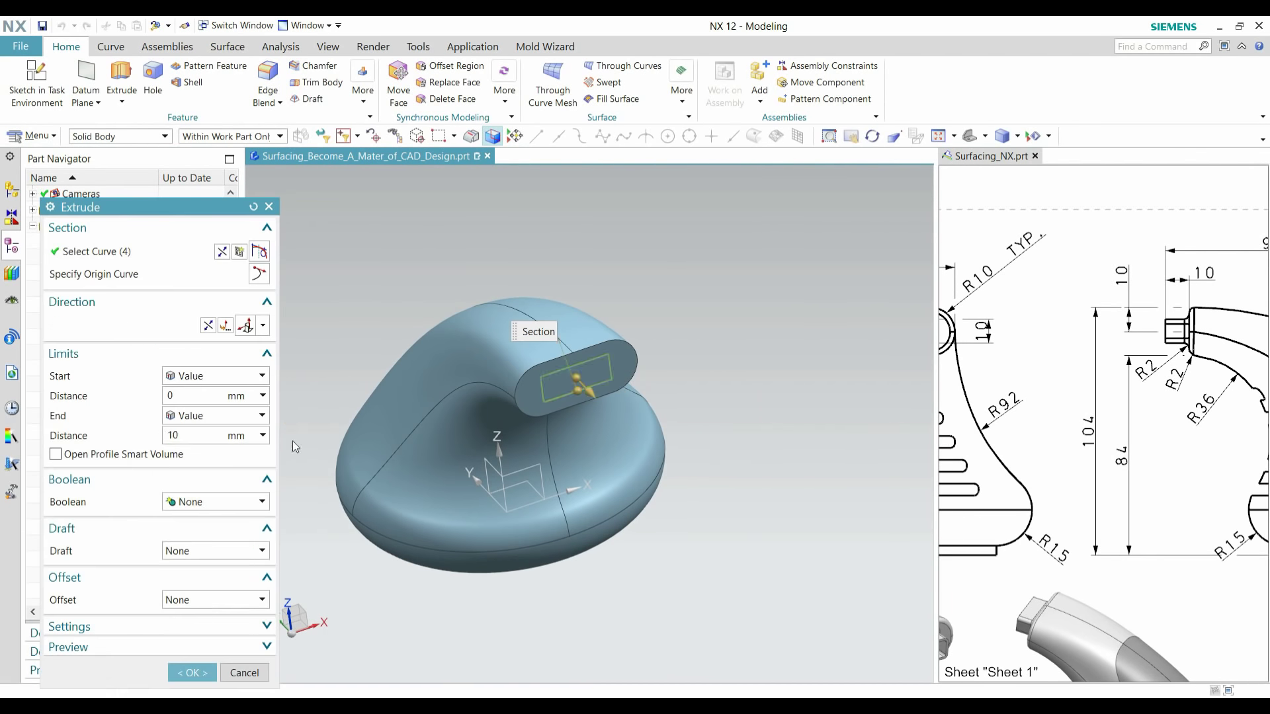
pyautogui.click(190, 502)
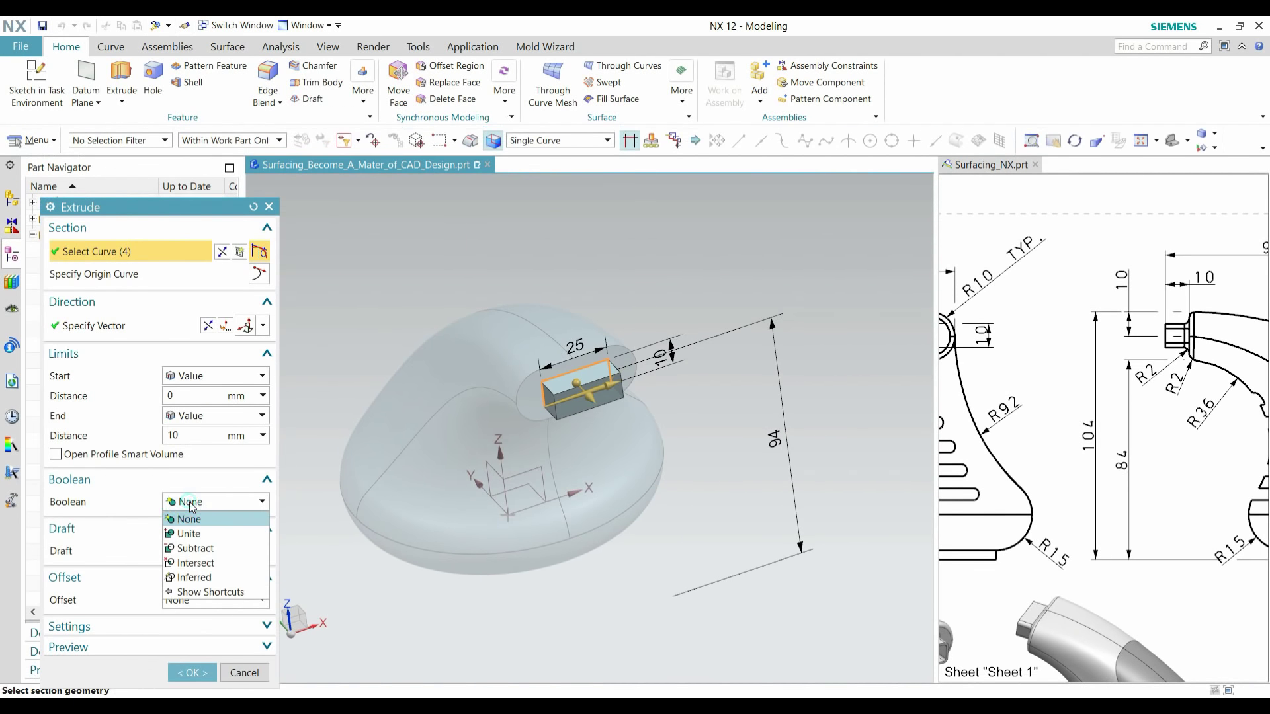
pyautogui.click(193, 535)
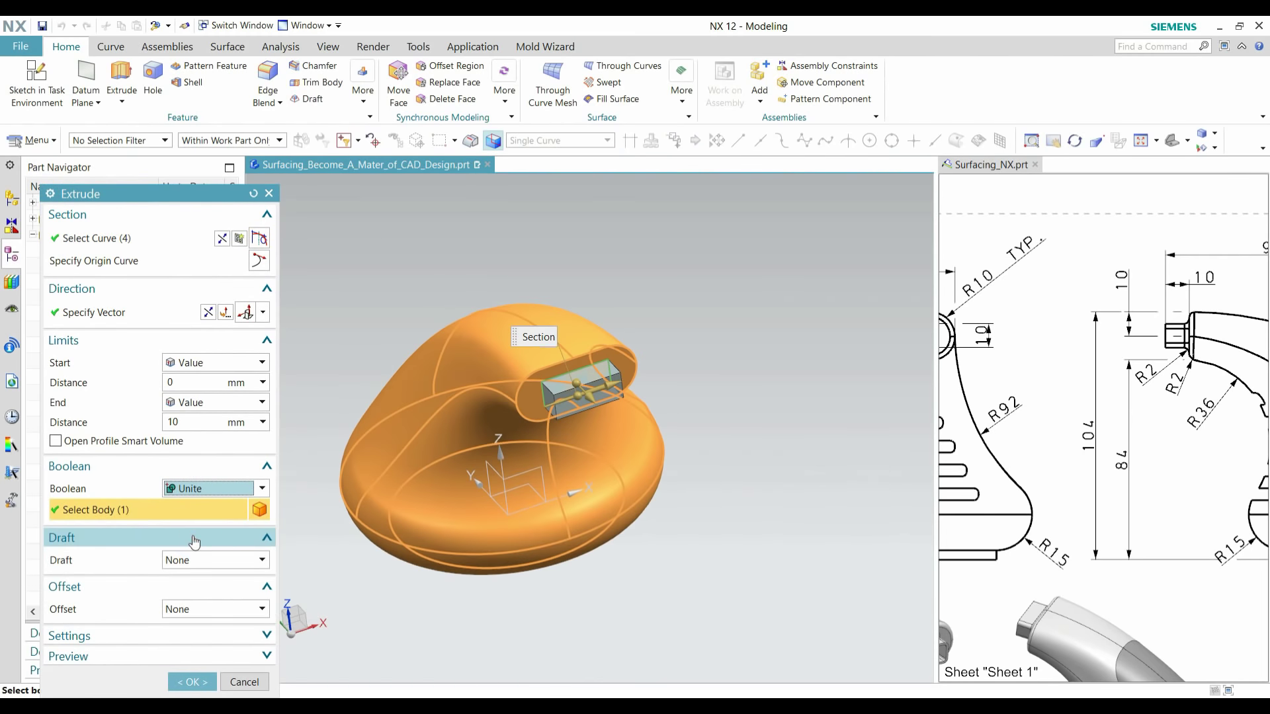
pyautogui.click(191, 682)
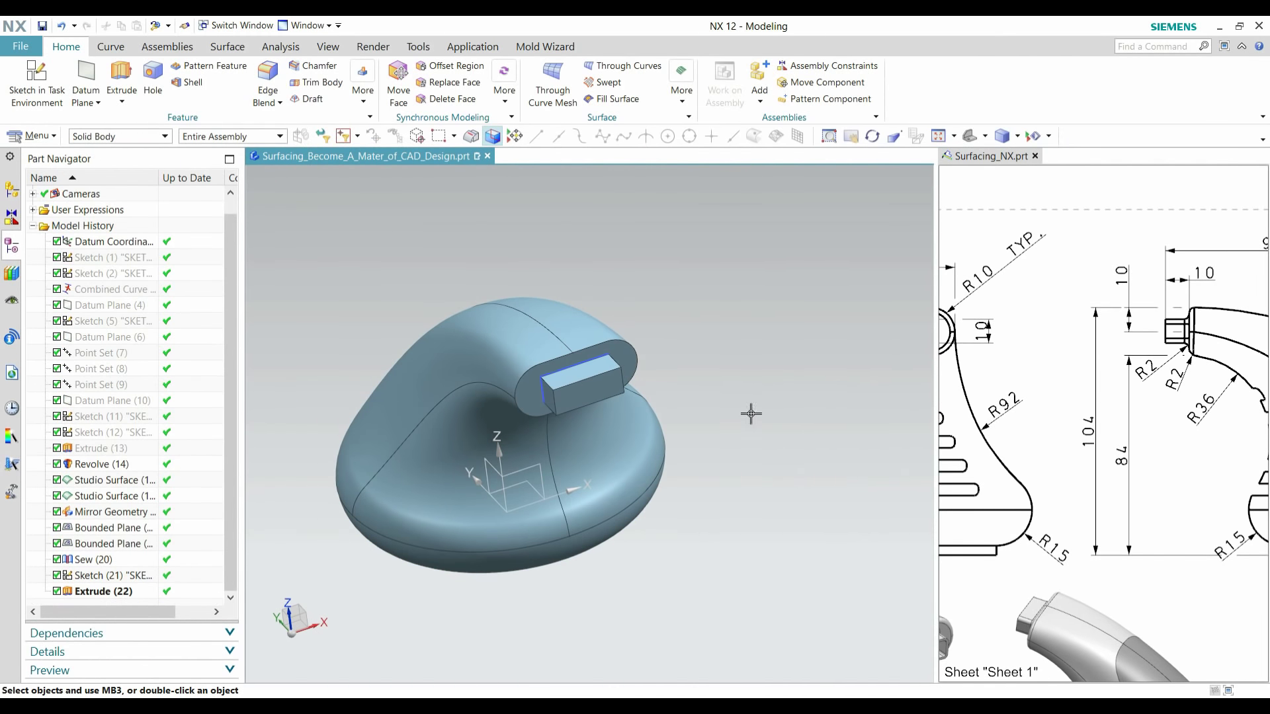
# - Blend the four short corner edges running along the rectangular block's 10 mm extrusion with a 2 mm radius
pyautogui.moveTo(626, 431); pyautogui.dragTo(627, 391, button='middle')
pyautogui.scroll(3, 1129, 363)
pyautogui.scroll(-5, 977, 342)
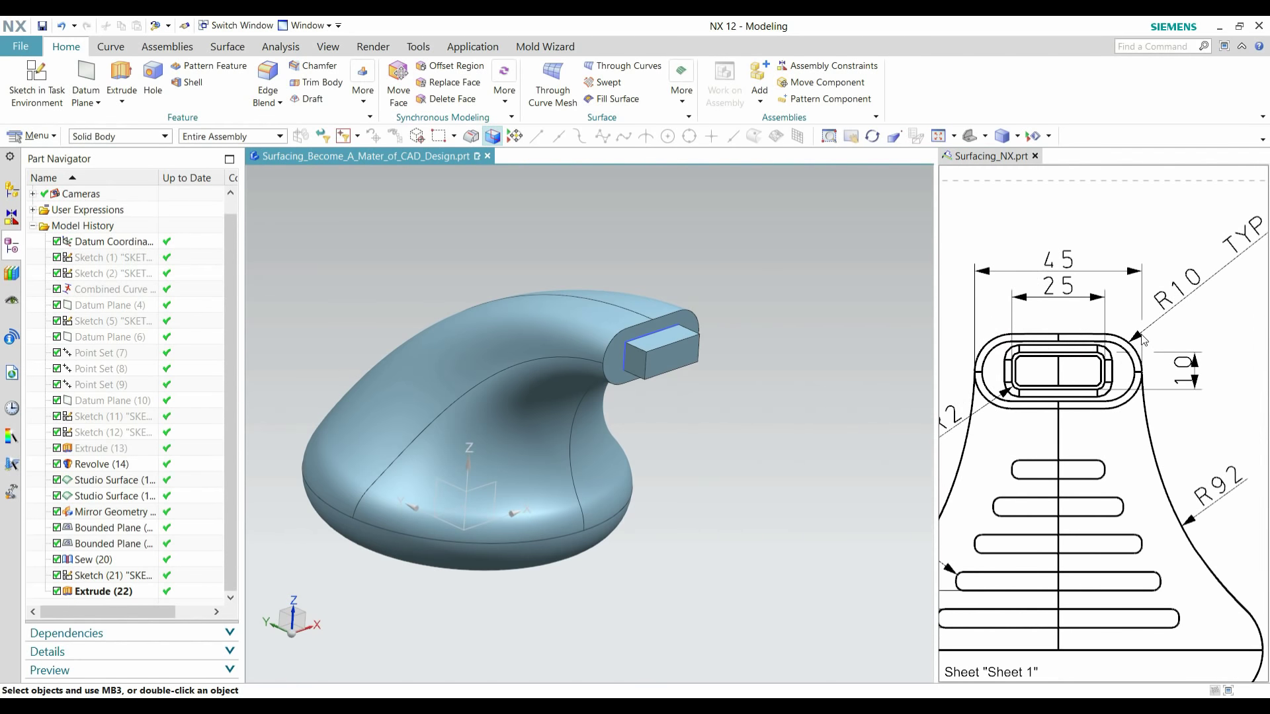
pyautogui.scroll(-2, 1150, 369)
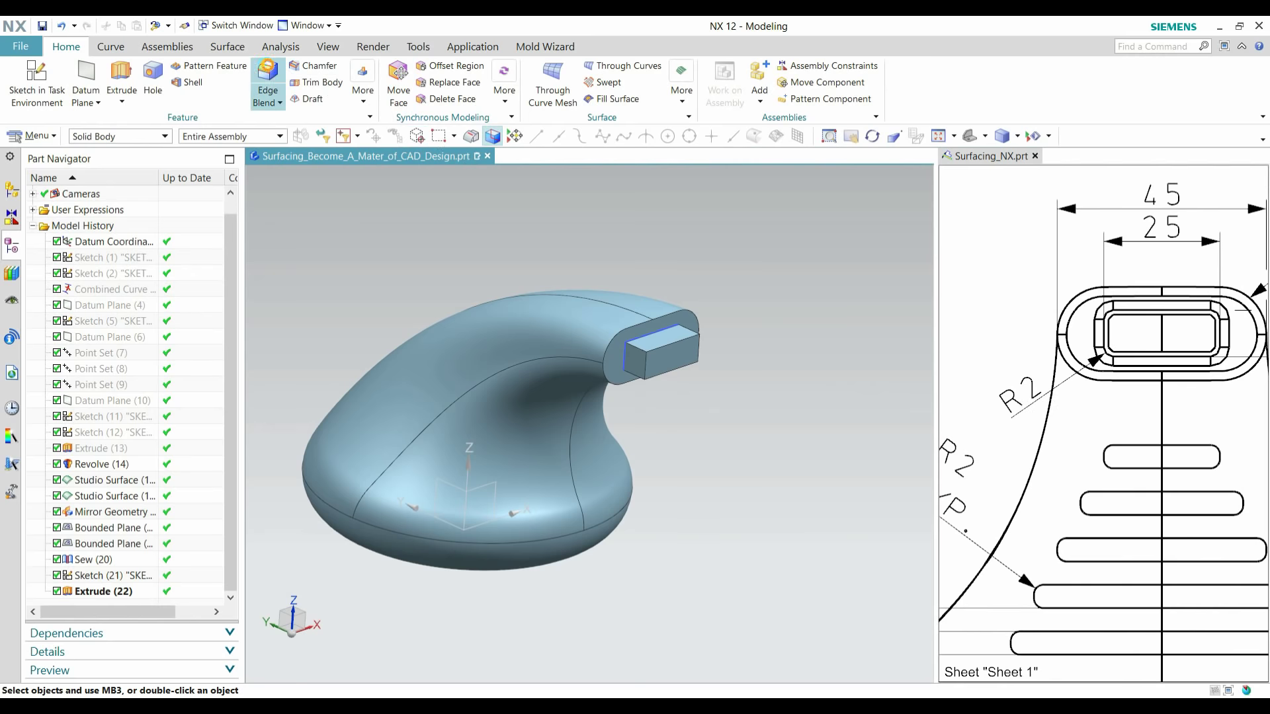
pyautogui.click(268, 76)
pyautogui.scroll(-3, 639, 348)
pyautogui.scroll(-2, 648, 348)
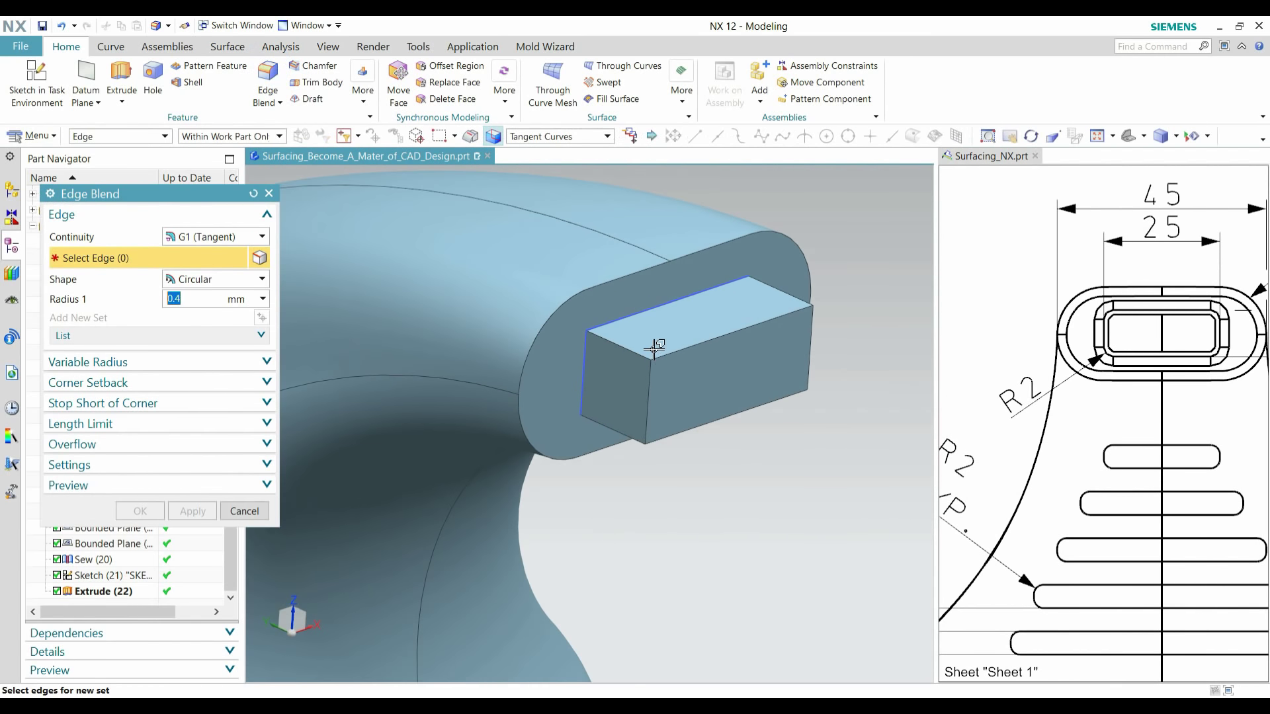
pyautogui.click(632, 354)
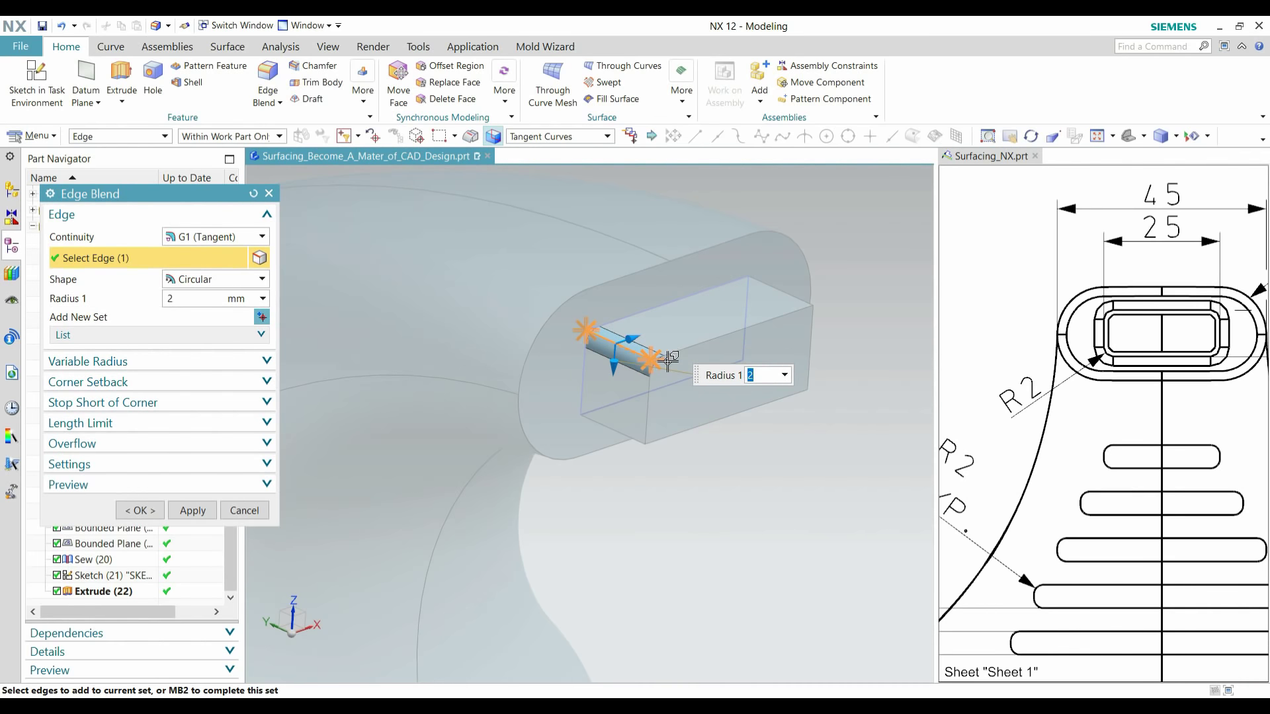
pyautogui.click(624, 434)
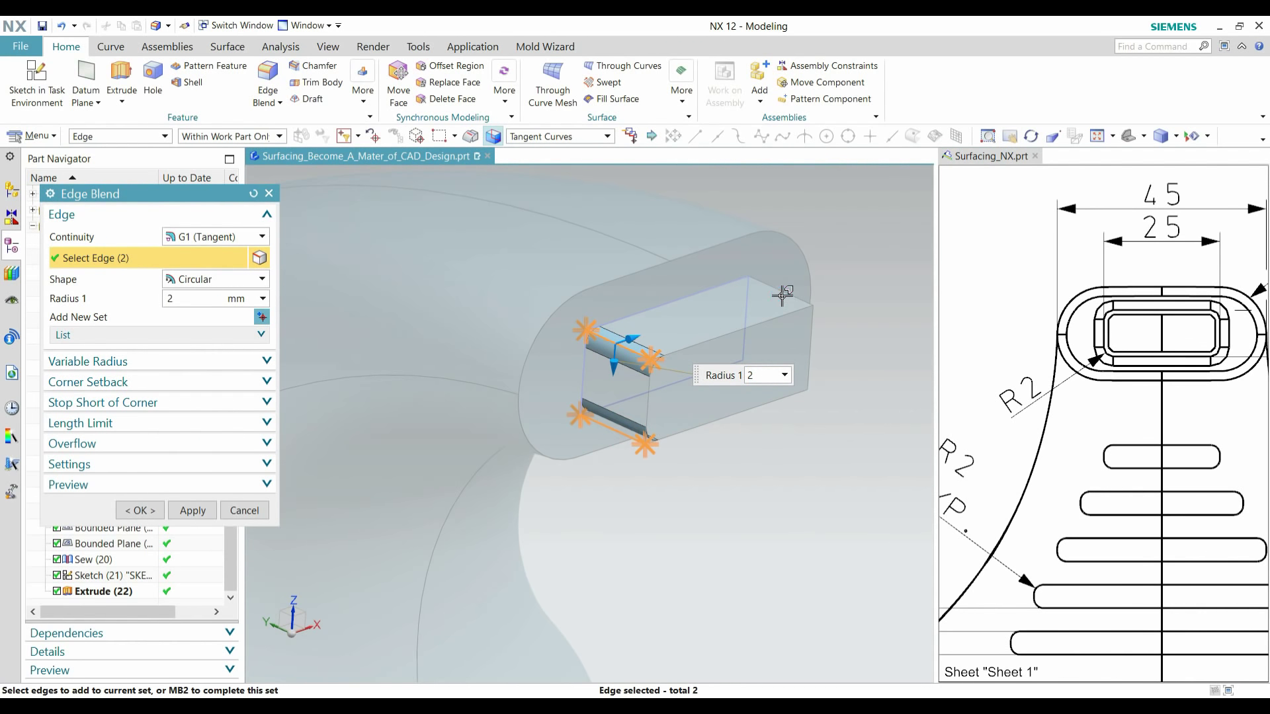
pyautogui.click(799, 296)
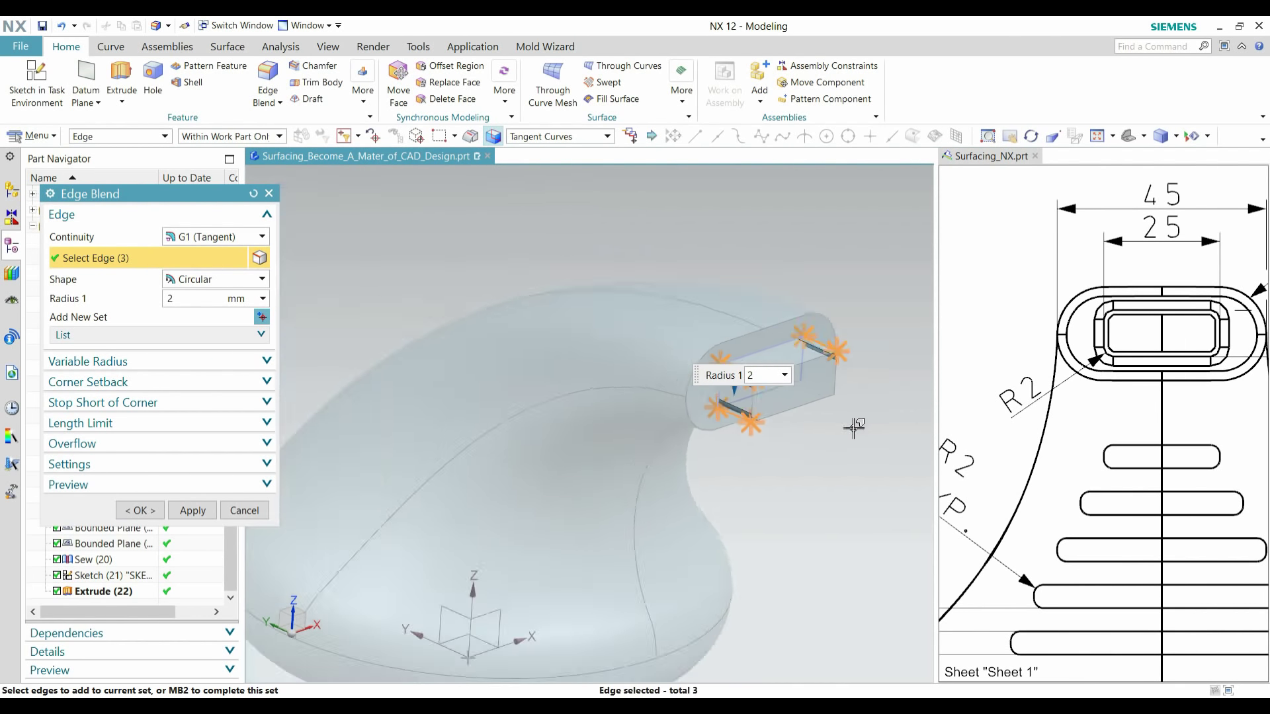
pyautogui.moveTo(852, 447); pyautogui.dragTo(771, 434, button='middle')
pyautogui.scroll(5, 511, 302)
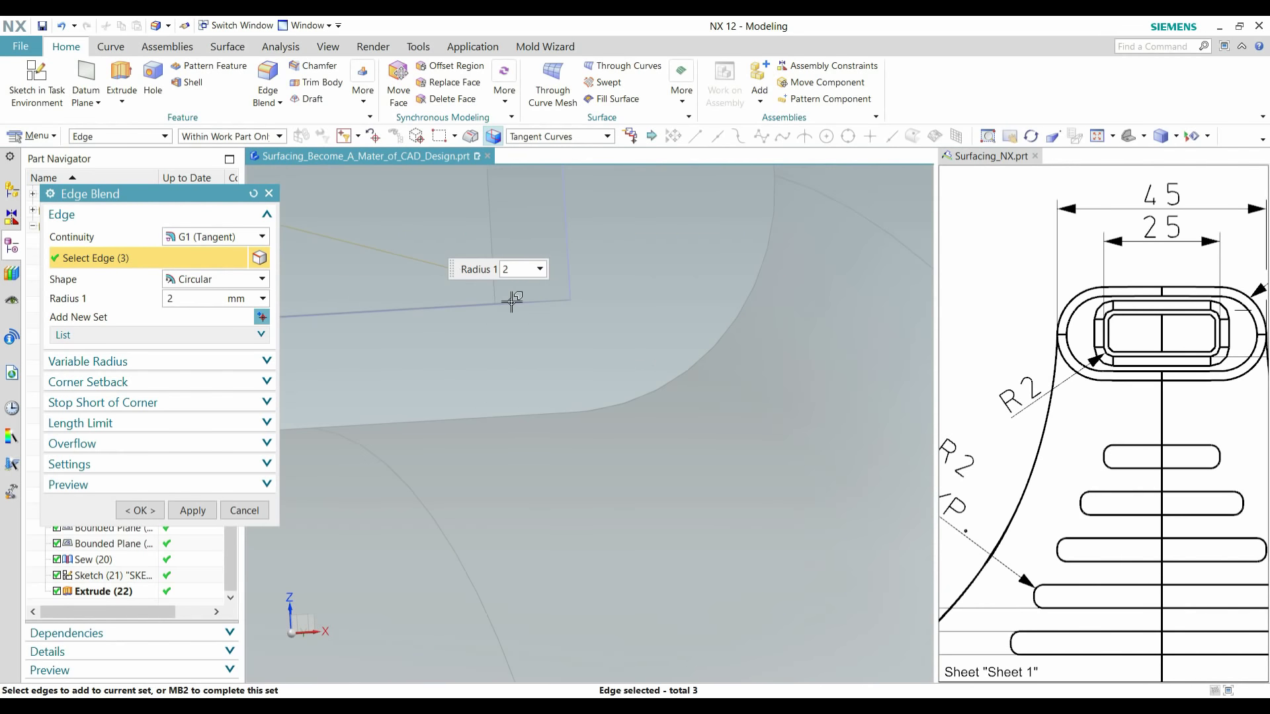
pyautogui.click(512, 301)
pyautogui.scroll(-5, 552, 354)
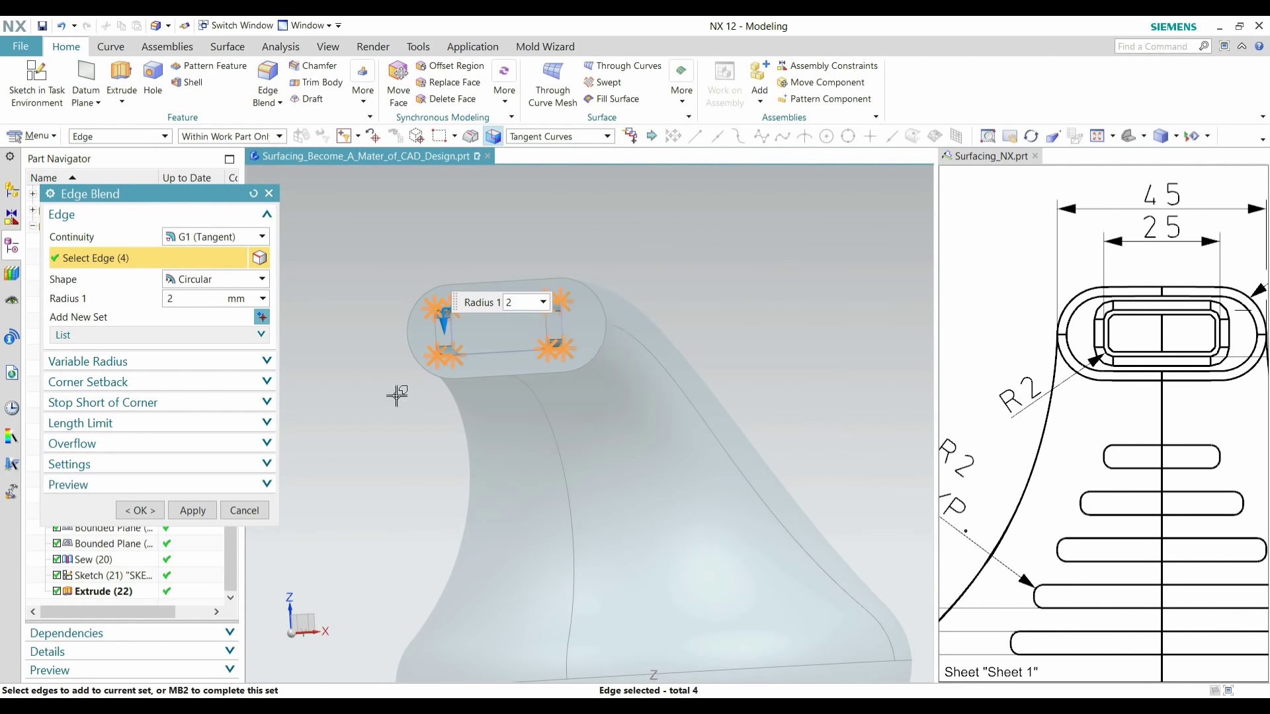
pyautogui.click(193, 511)
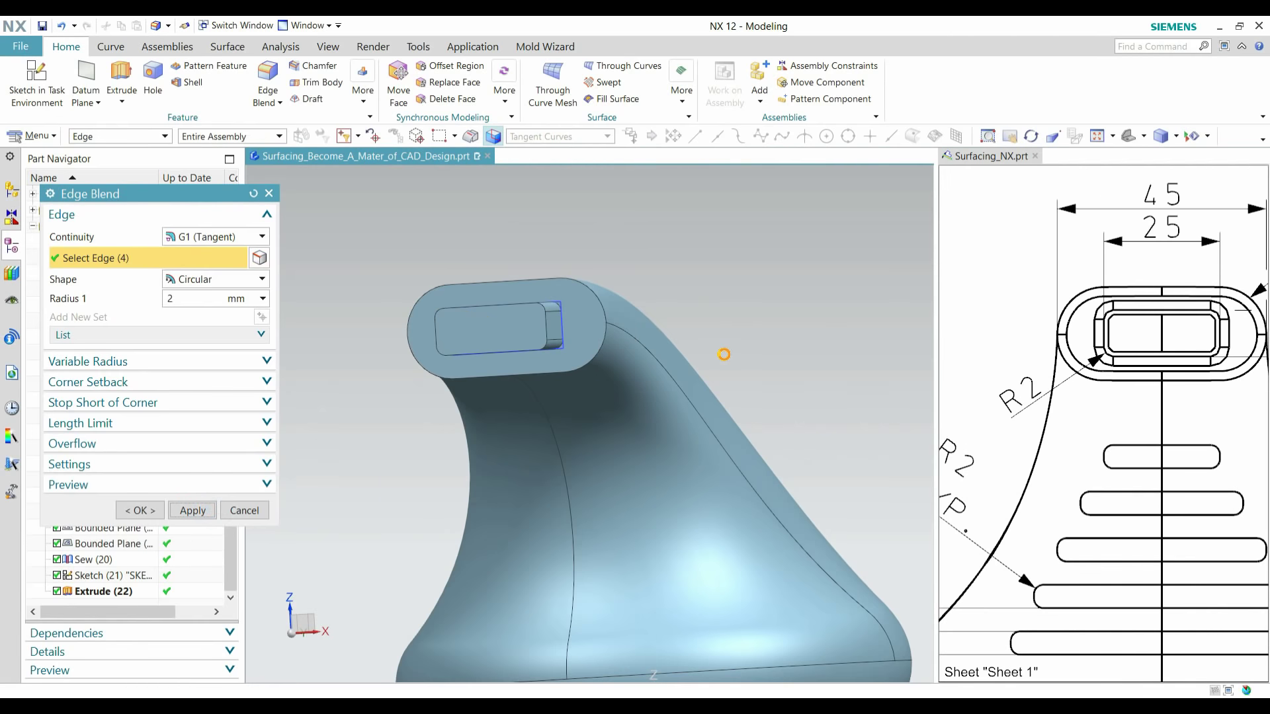
# - Blend the outer rim of the handle's end face and the edge loop around the rectangular block's base with a 2 mm radius
pyautogui.scroll(-3, 1175, 228)
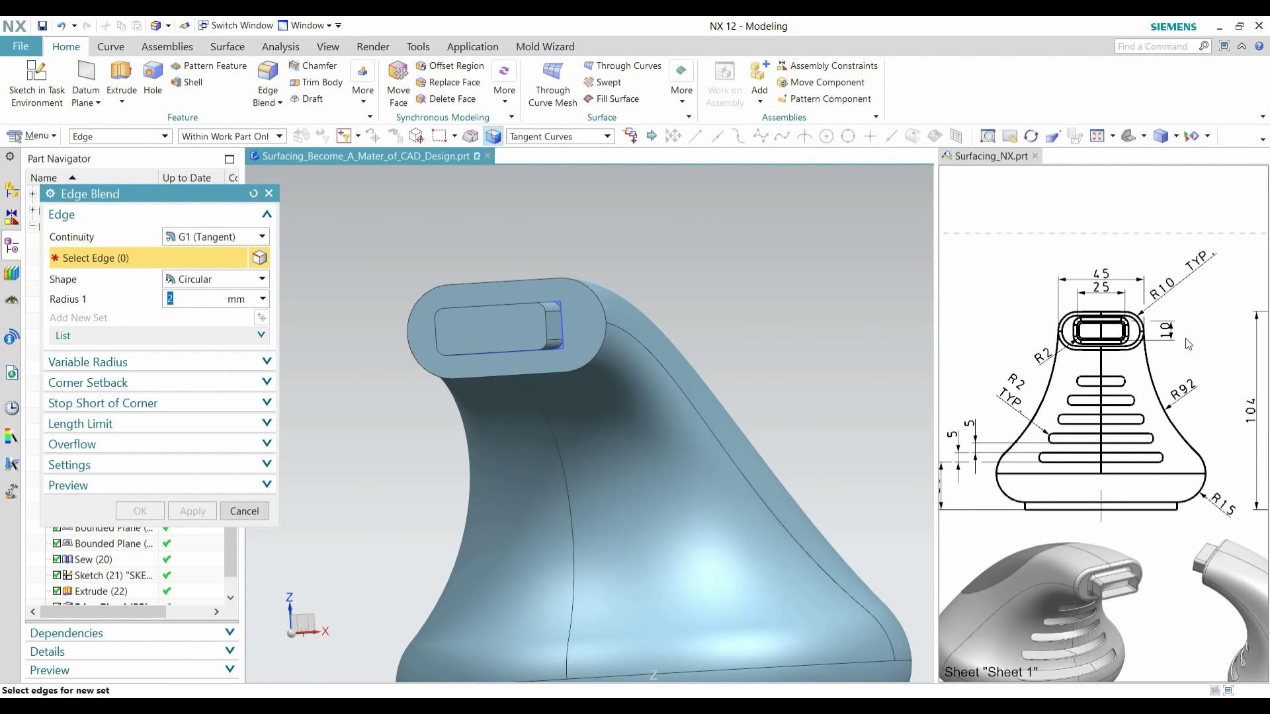
pyautogui.scroll(3, 1178, 309)
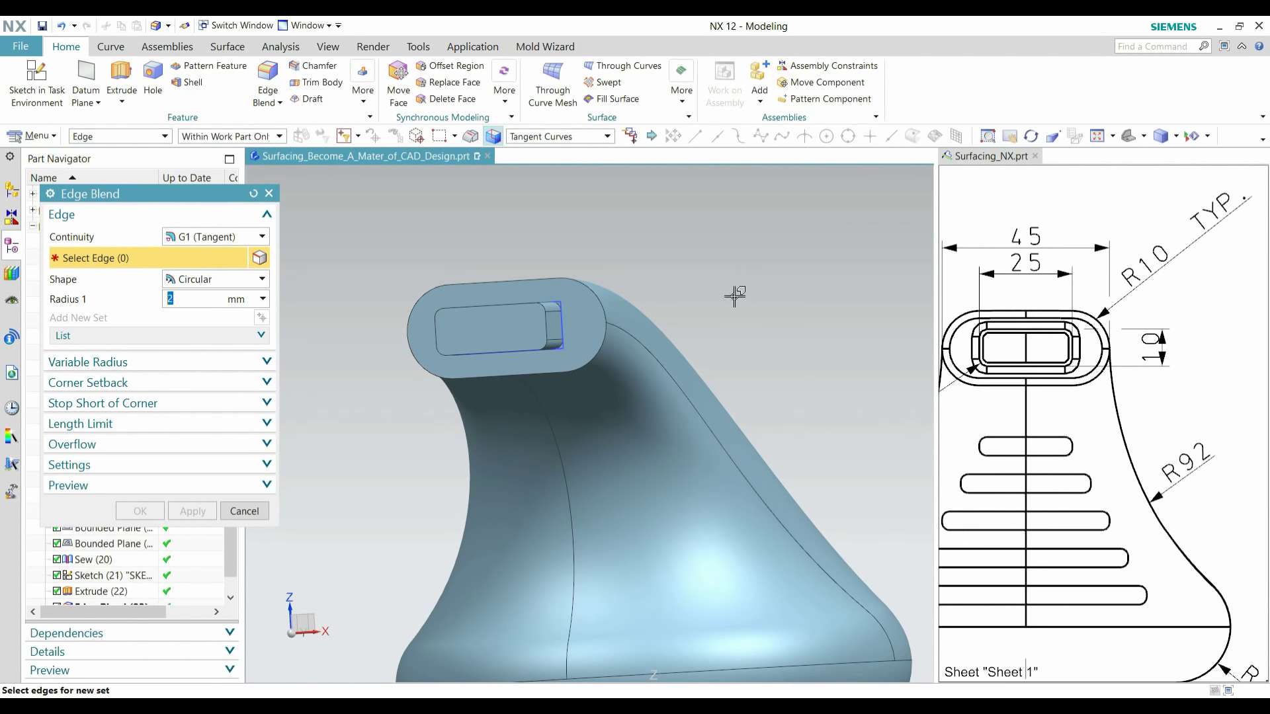
pyautogui.moveTo(737, 297); pyautogui.dragTo(769, 320, button='middle')
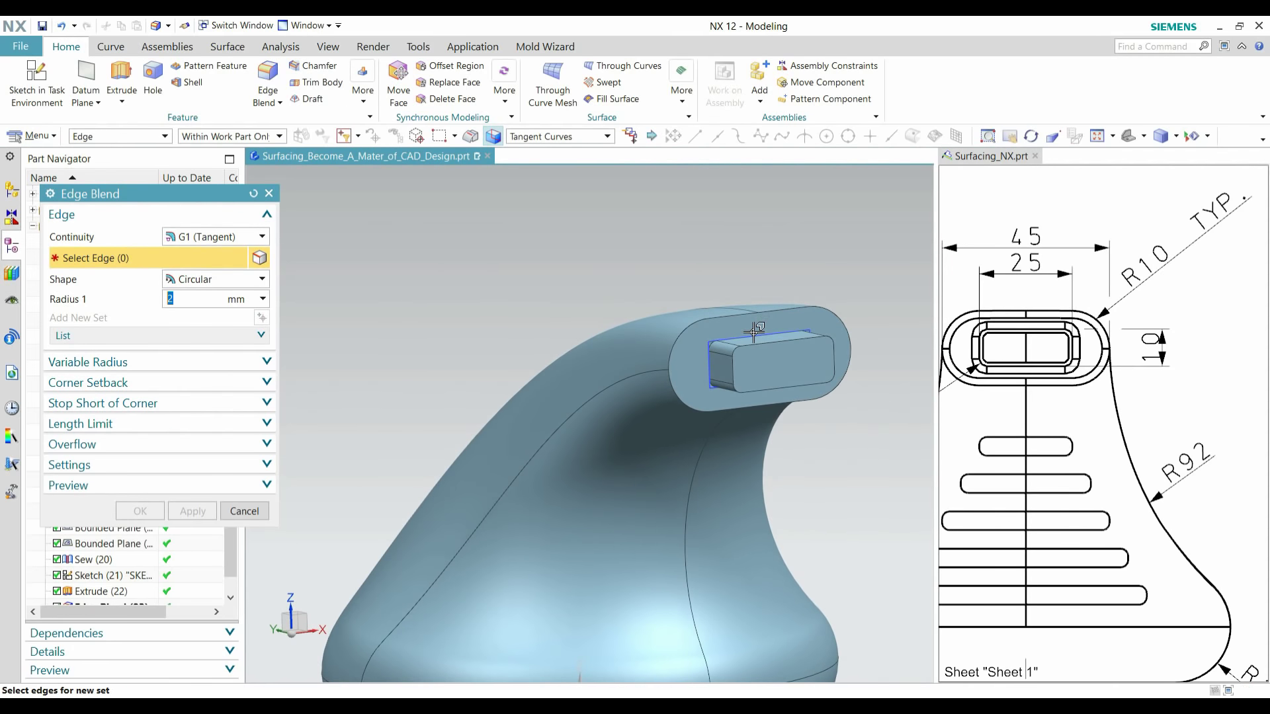
pyautogui.scroll(-3, 1237, 384)
pyautogui.scroll(2, 1239, 385)
pyautogui.scroll(3, 1231, 380)
pyautogui.scroll(-2, 1119, 386)
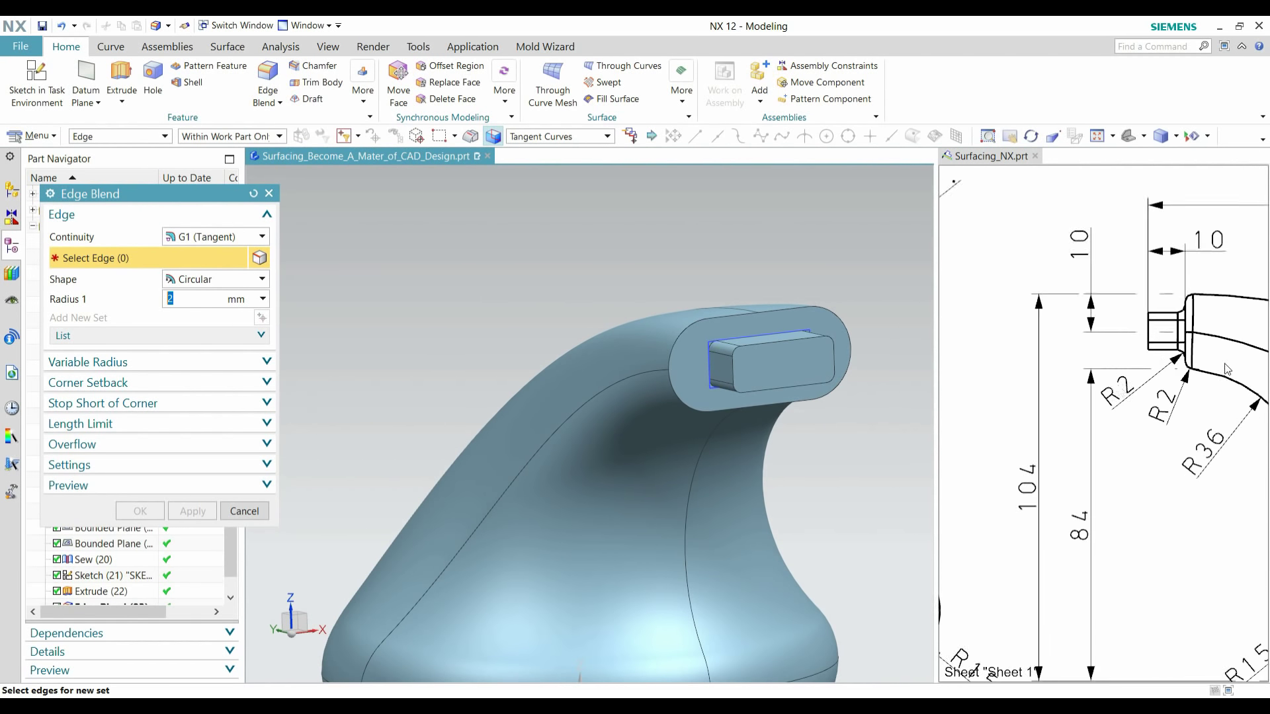
pyautogui.scroll(4, 1217, 364)
pyautogui.scroll(-2, 1169, 393)
pyautogui.scroll(3, 709, 351)
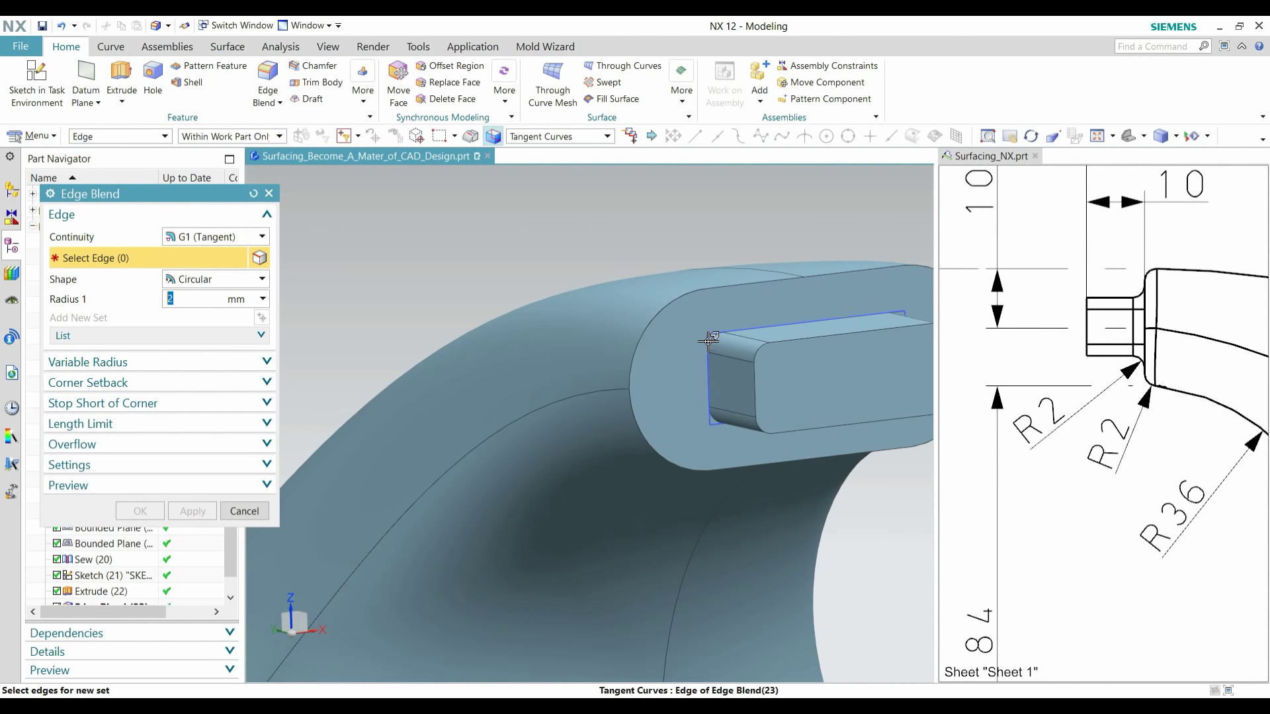
pyautogui.click(691, 289)
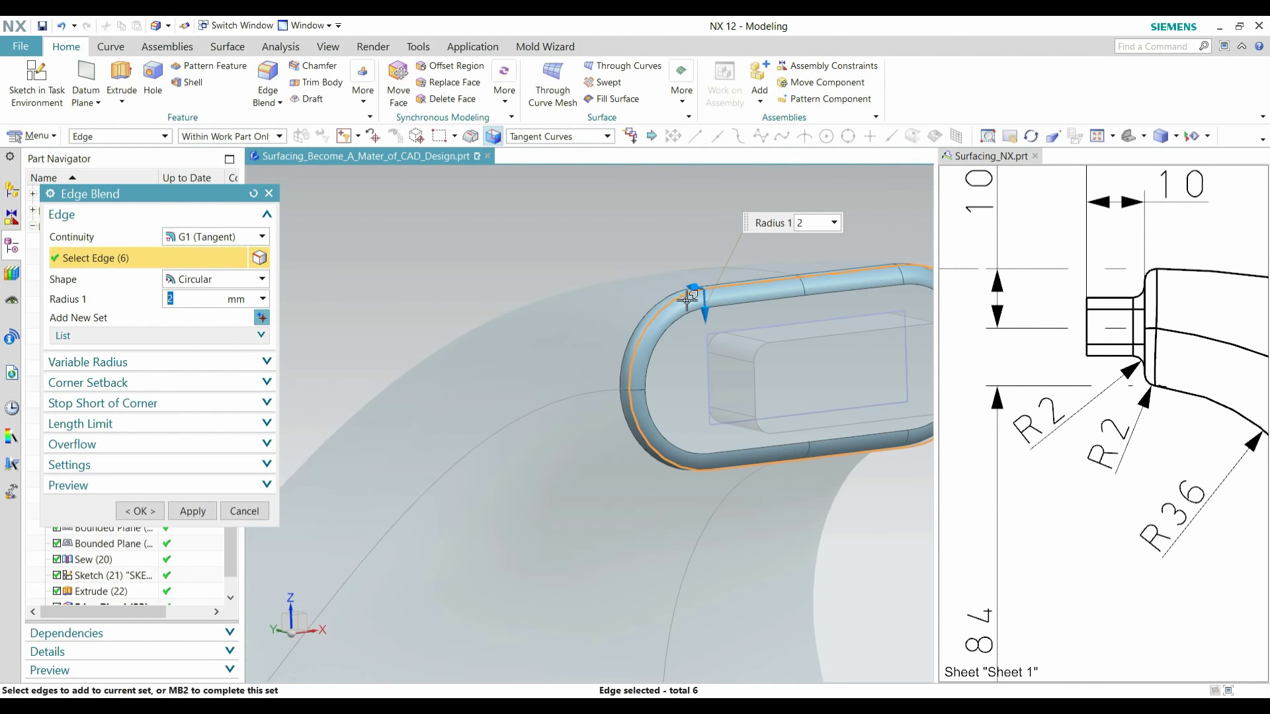
pyautogui.scroll(4, 717, 334)
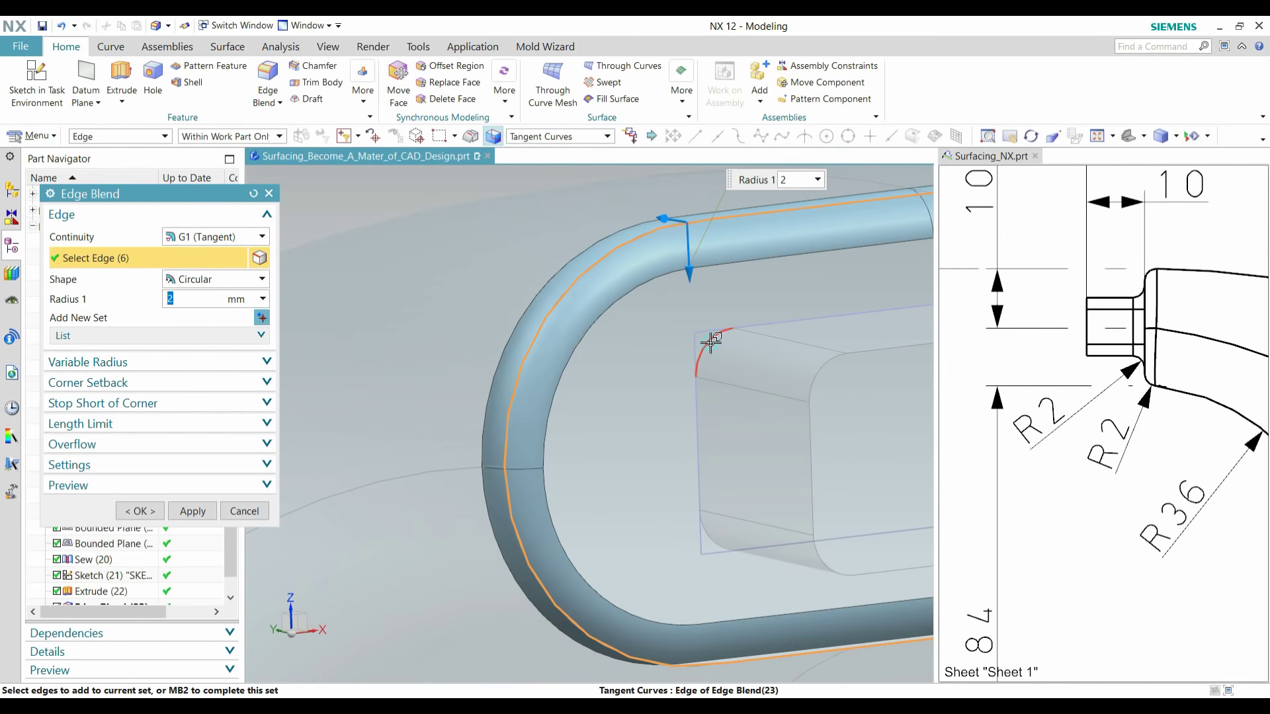
pyautogui.click(710, 344)
pyautogui.scroll(-7, 612, 338)
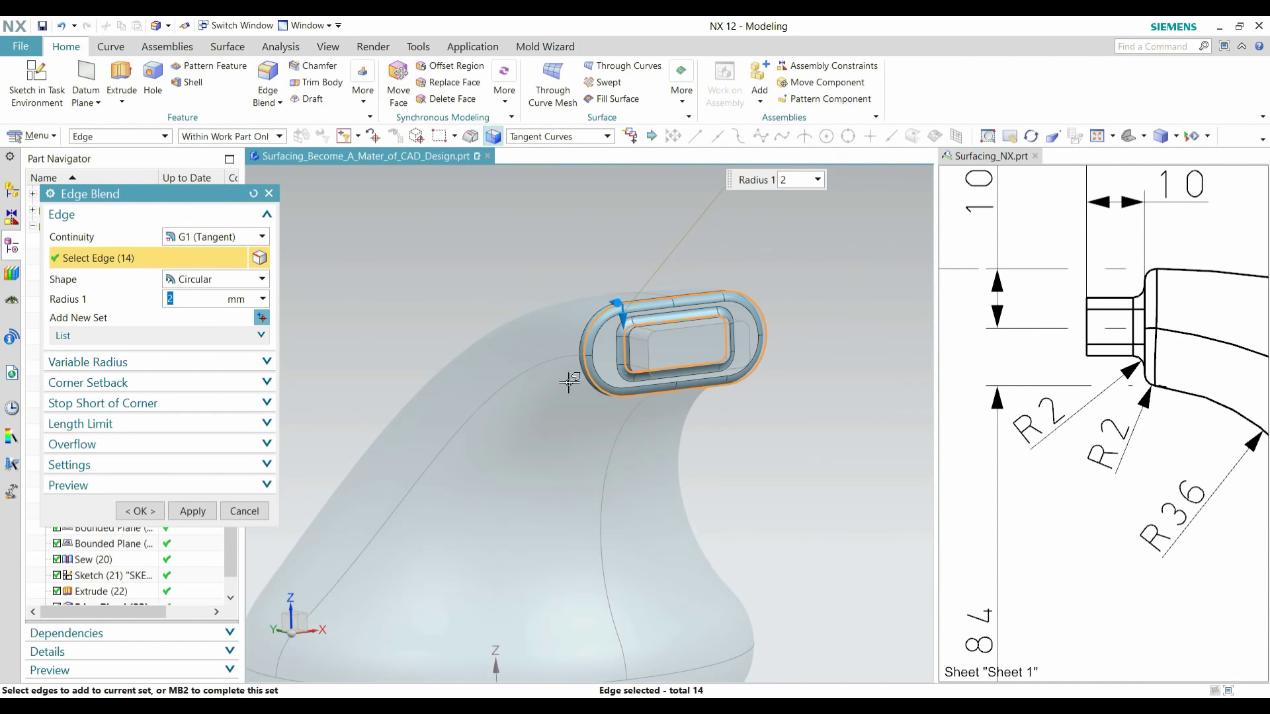
pyautogui.click(192, 512)
pyautogui.click(244, 511)
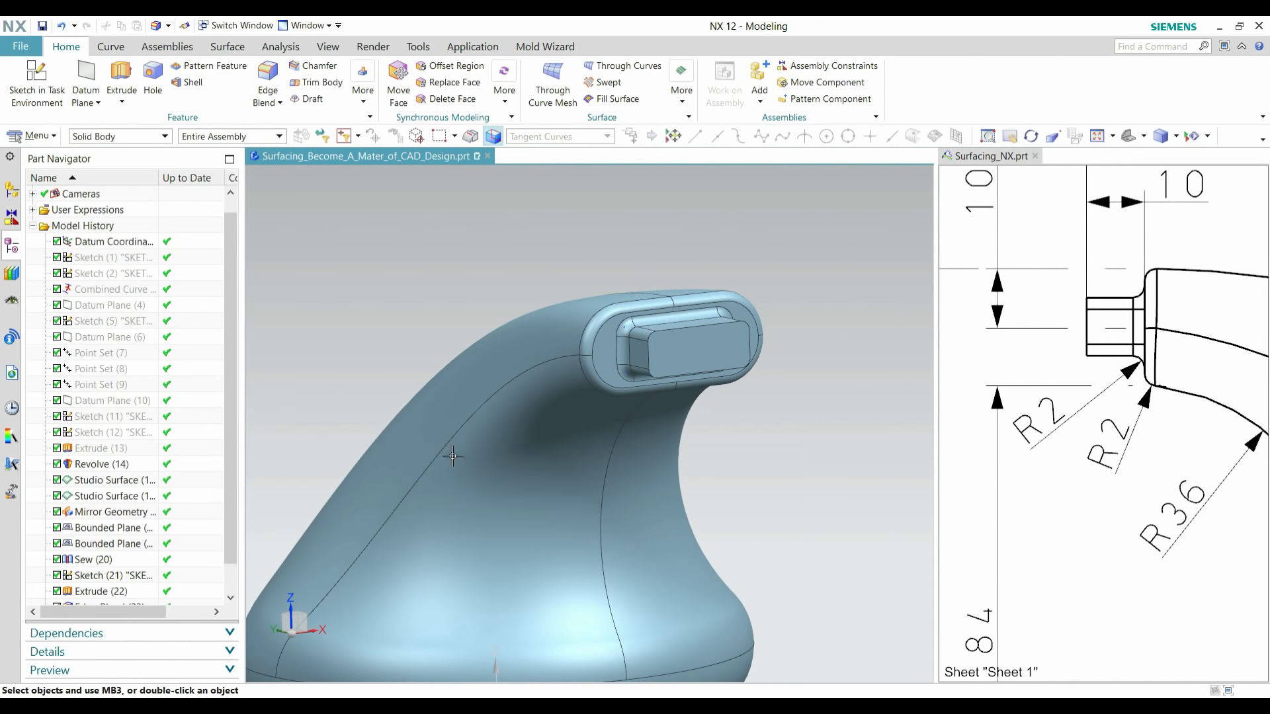
# - Examine the blended handle end and compare it with the side and front views on the drawing
pyautogui.scroll(-3, 454, 456)
pyautogui.moveTo(688, 390); pyautogui.dragTo(686, 350, button='middle')
pyautogui.scroll(-8, 1046, 392)
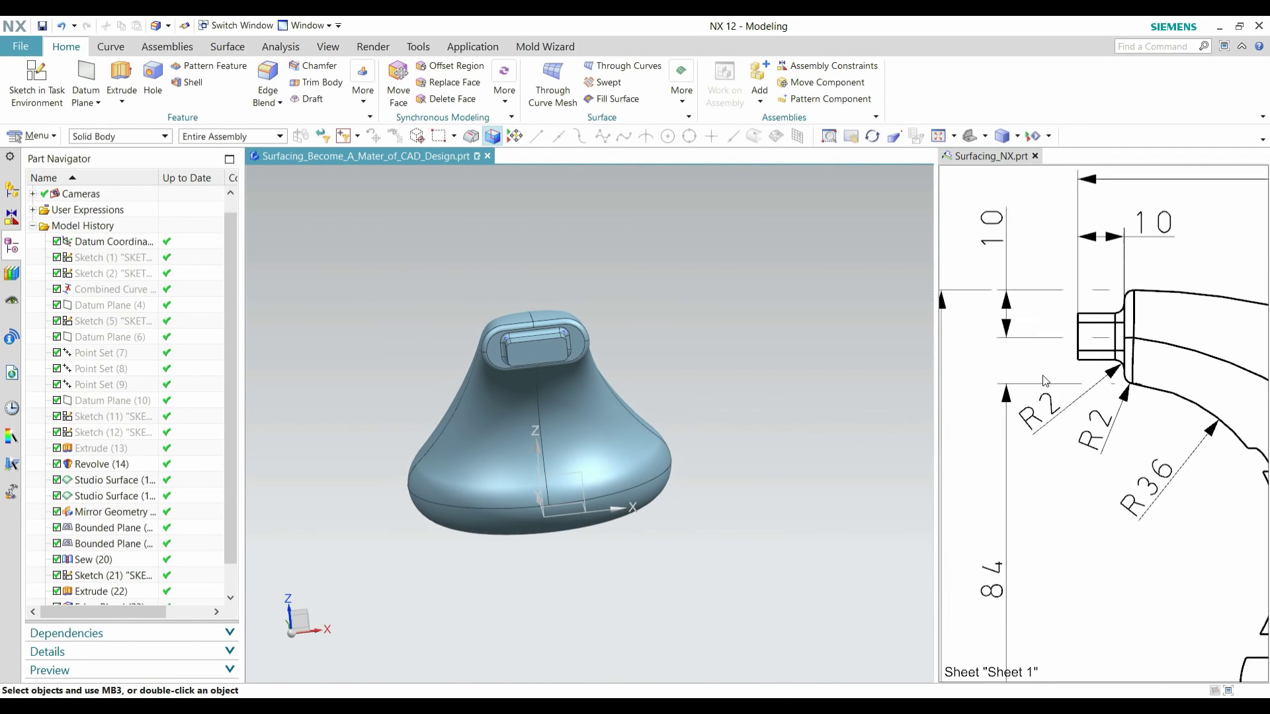
pyautogui.scroll(3, 1098, 383)
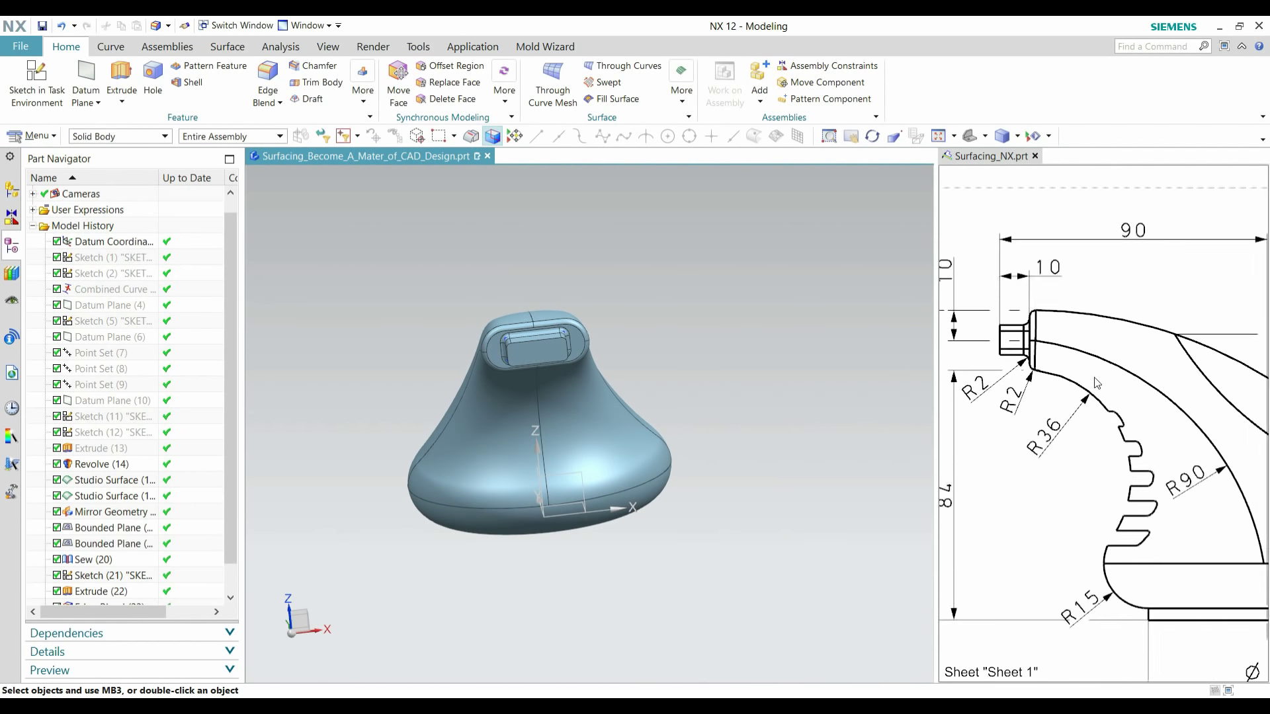
pyautogui.scroll(-2, 1092, 389)
pyautogui.scroll(1, 1024, 382)
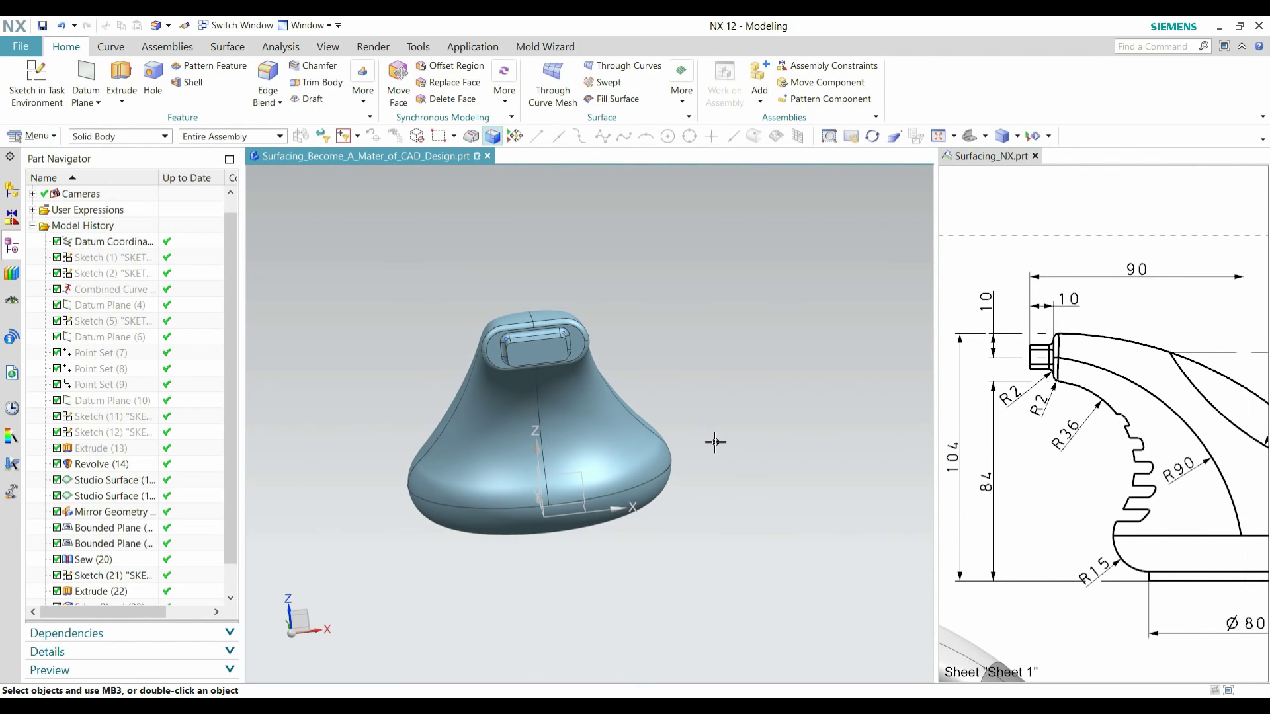
pyautogui.moveTo(721, 442); pyautogui.dragTo(749, 443, button='middle')
pyautogui.scroll(3, 707, 341)
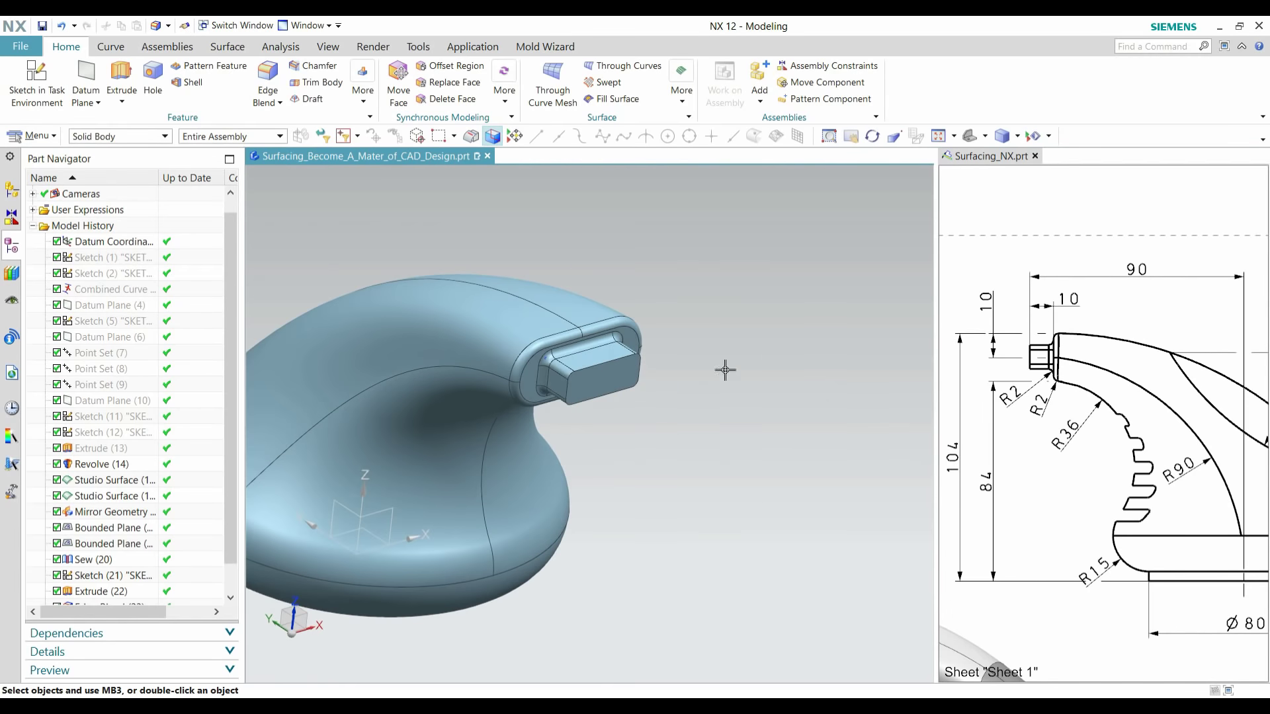
pyautogui.scroll(-2, 1109, 423)
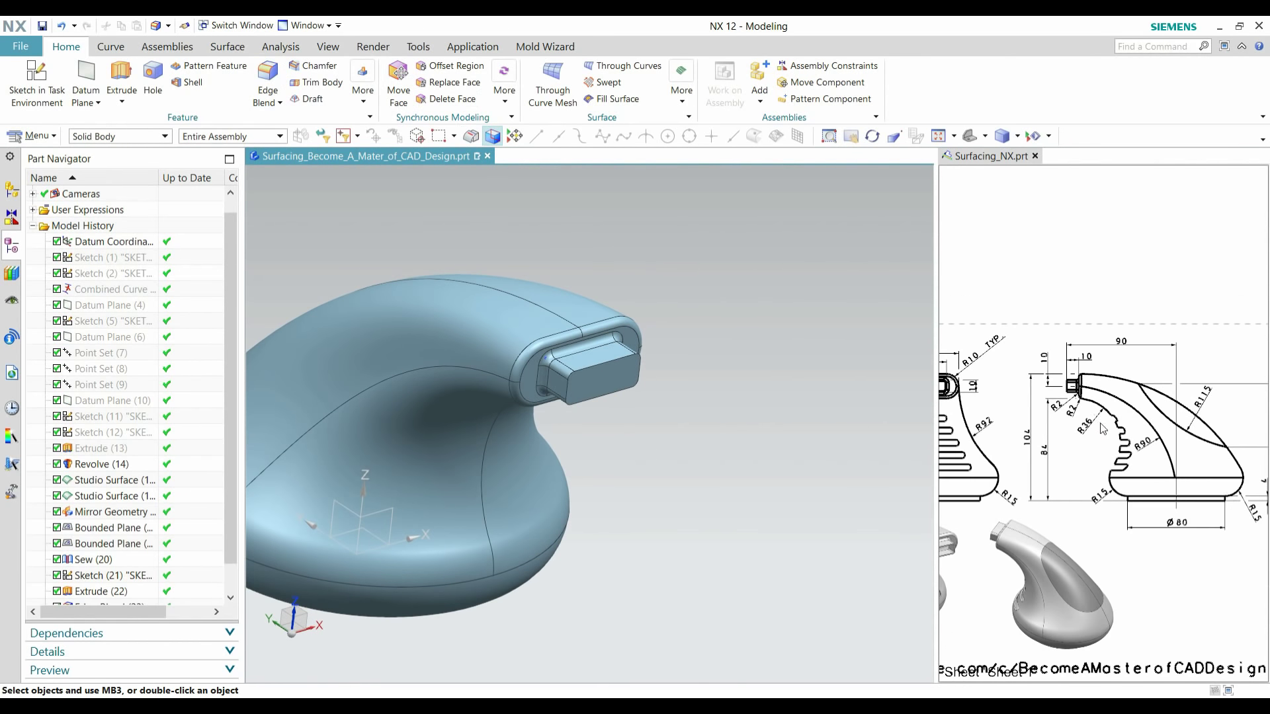
pyautogui.scroll(1, 1230, 503)
pyautogui.scroll(-1, 1088, 510)
pyautogui.scroll(2, 1088, 510)
pyautogui.scroll(-1, 1098, 463)
pyautogui.scroll(3, 1115, 343)
pyautogui.scroll(-2, 1116, 342)
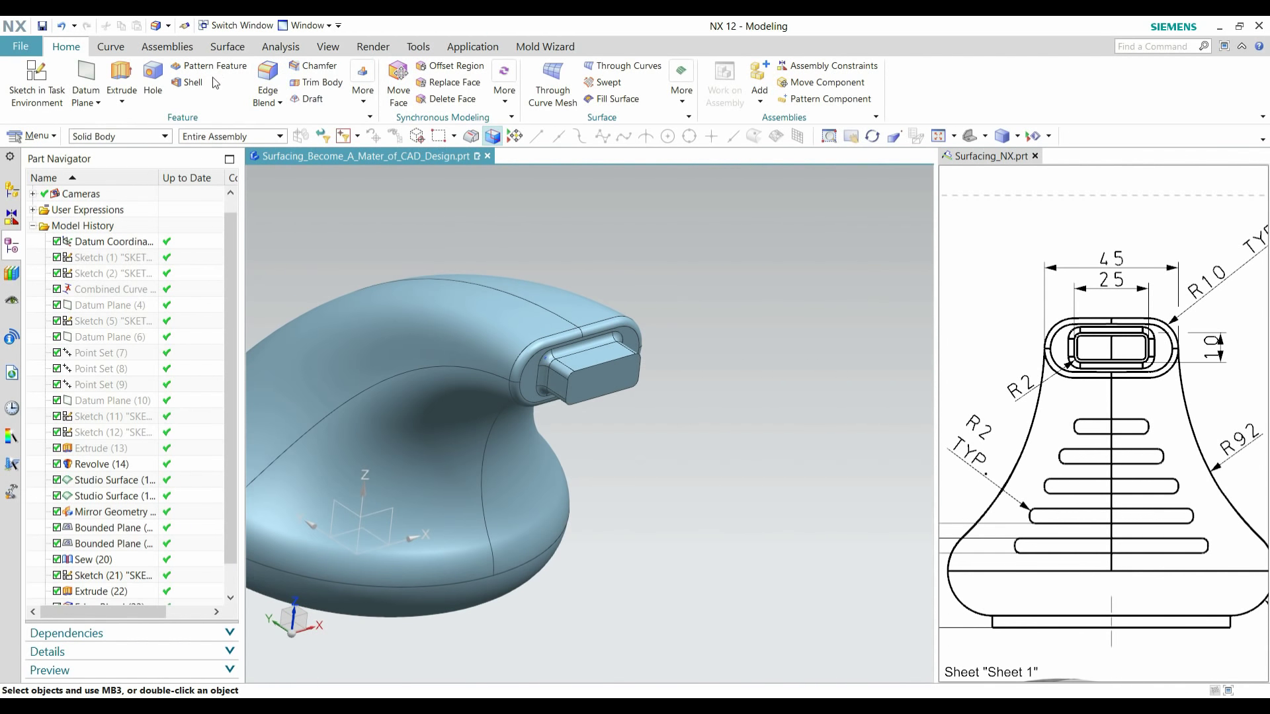
# - Shell the body to a 1 mm wall thickness, removing the flat end face of the rectangular block
pyautogui.click(192, 77)
pyautogui.click(594, 394)
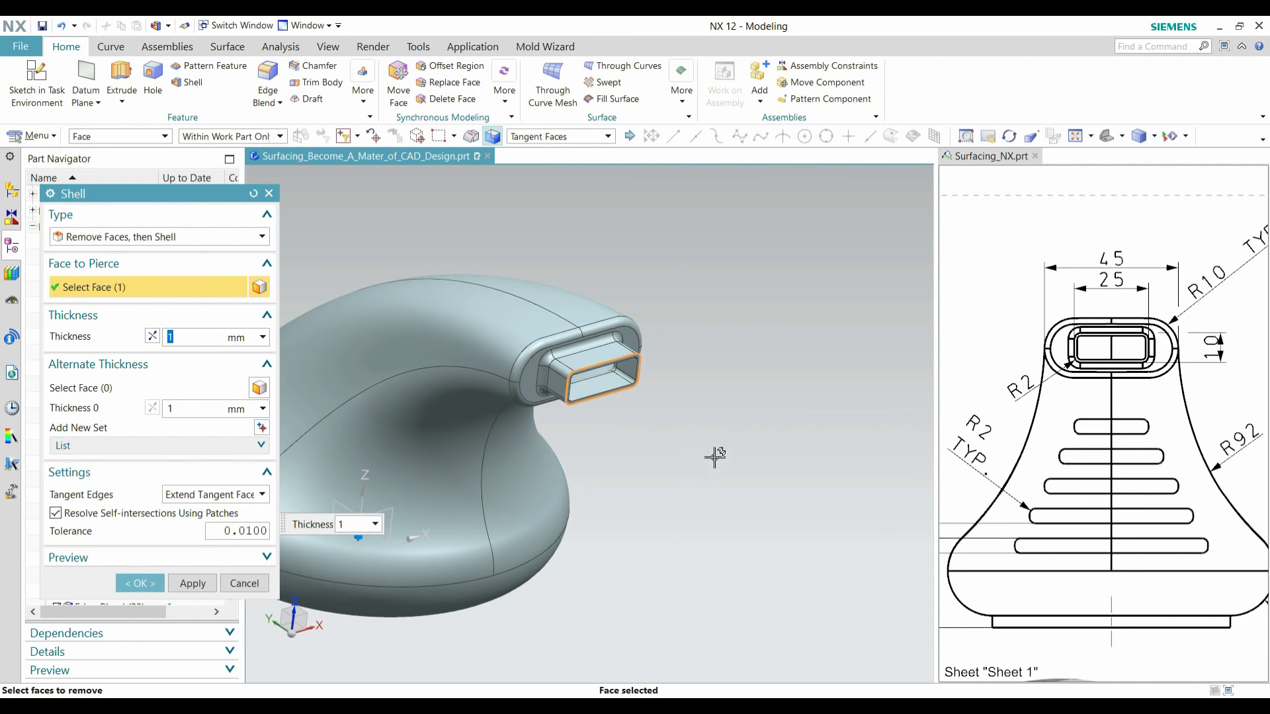
pyautogui.moveTo(715, 456); pyautogui.dragTo(766, 399, button='middle')
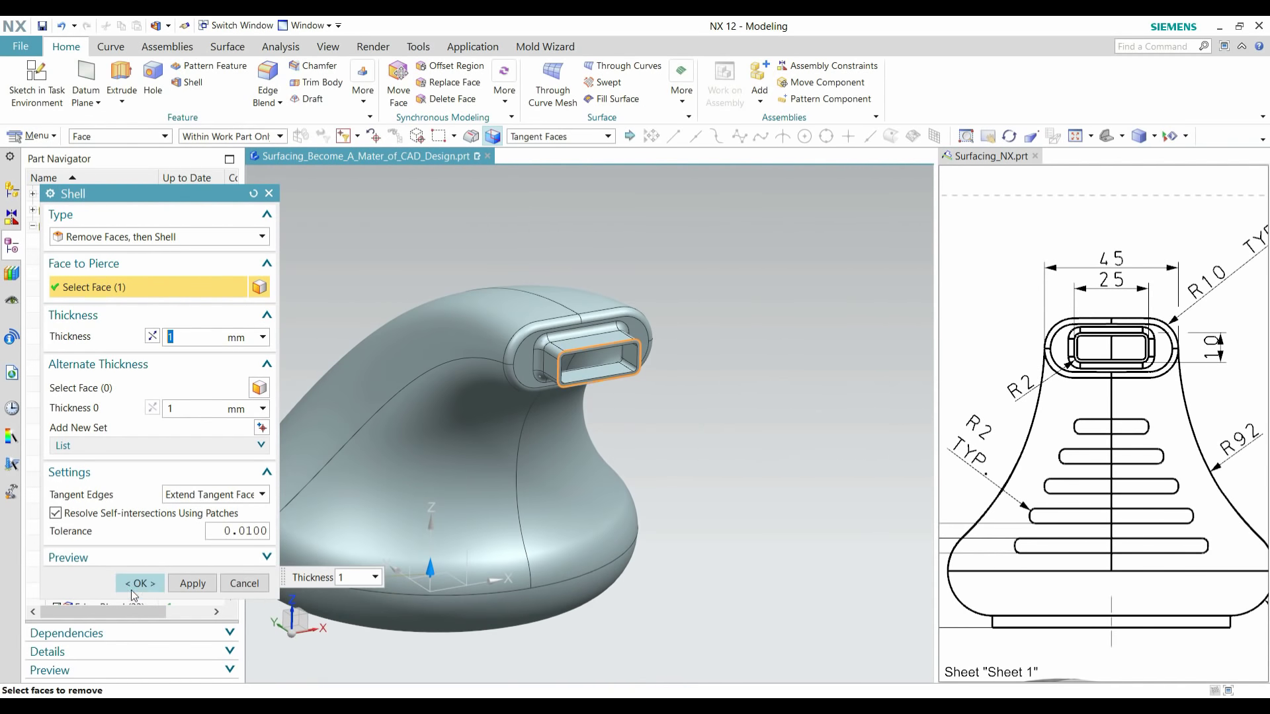
pyautogui.click(133, 588)
# - Check the base ring on the drawing and show the hidden Sketch (5) containing the 80 mm circle on the underside
pyautogui.moveTo(666, 459); pyautogui.dragTo(463, 486, button='middle')
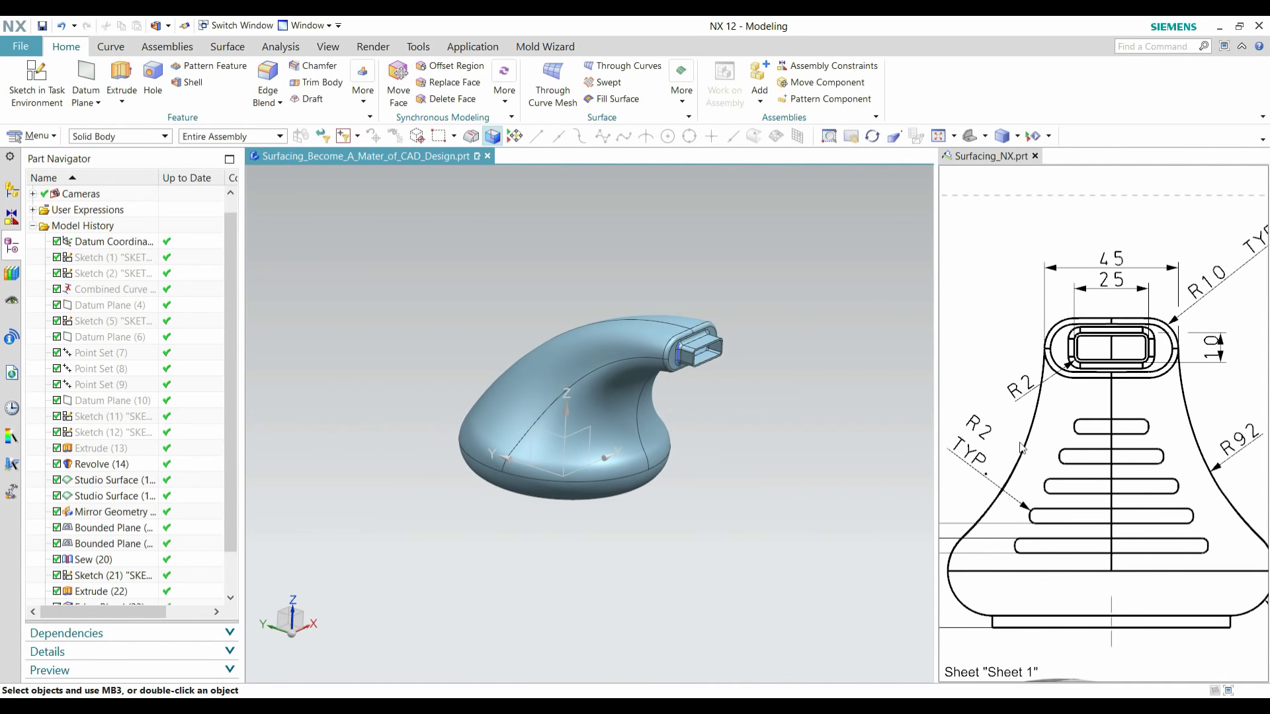
pyautogui.scroll(-5, 1046, 442)
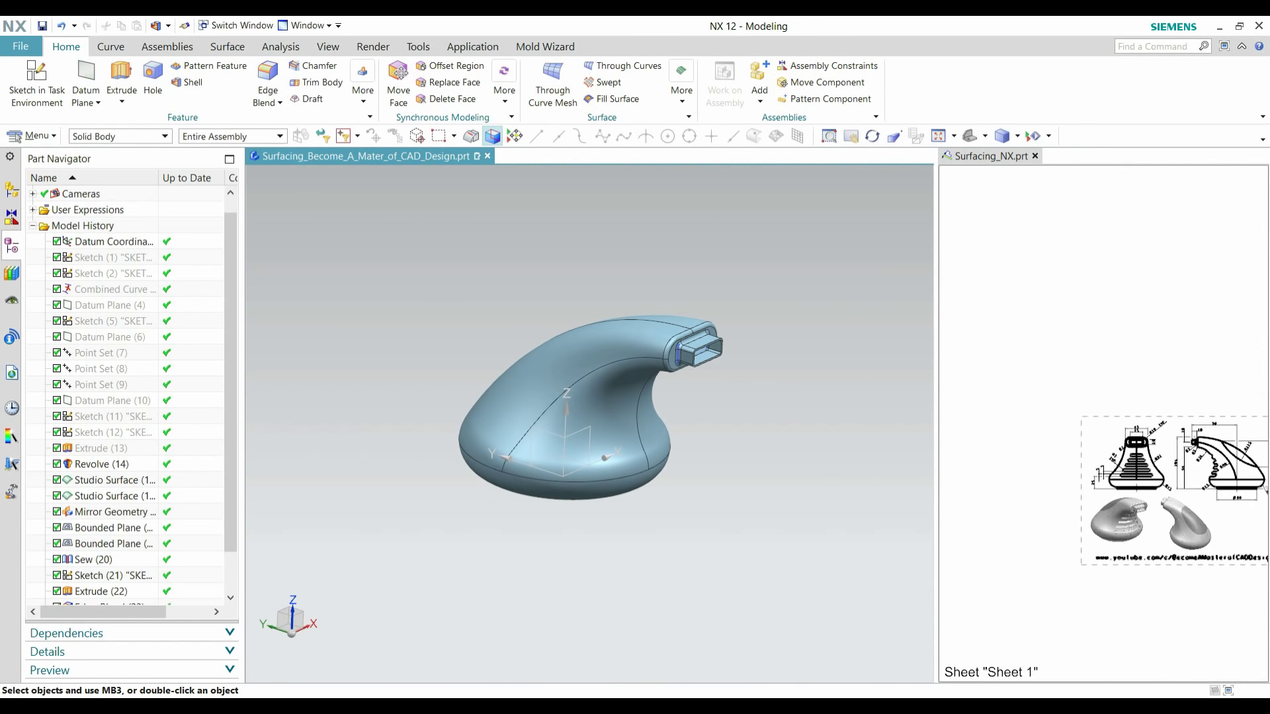
pyautogui.scroll(6, 1162, 490)
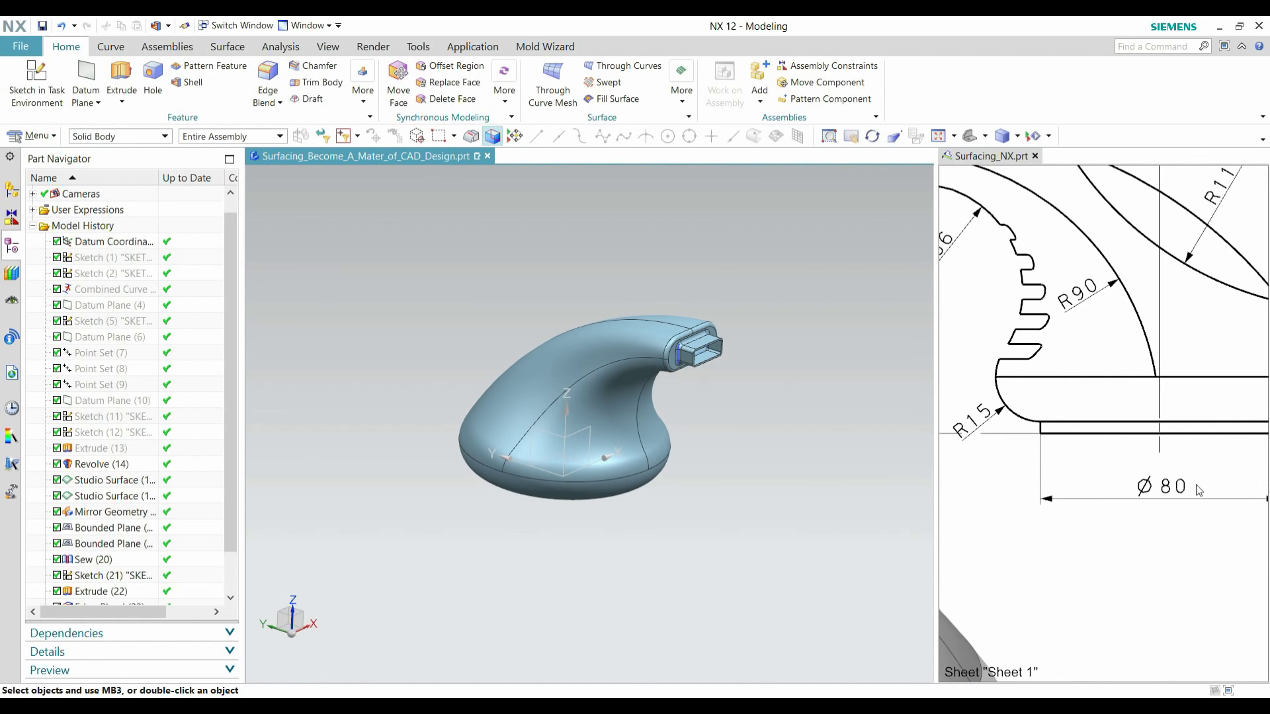
pyautogui.scroll(-4, 1073, 498)
pyautogui.scroll(4, 1125, 476)
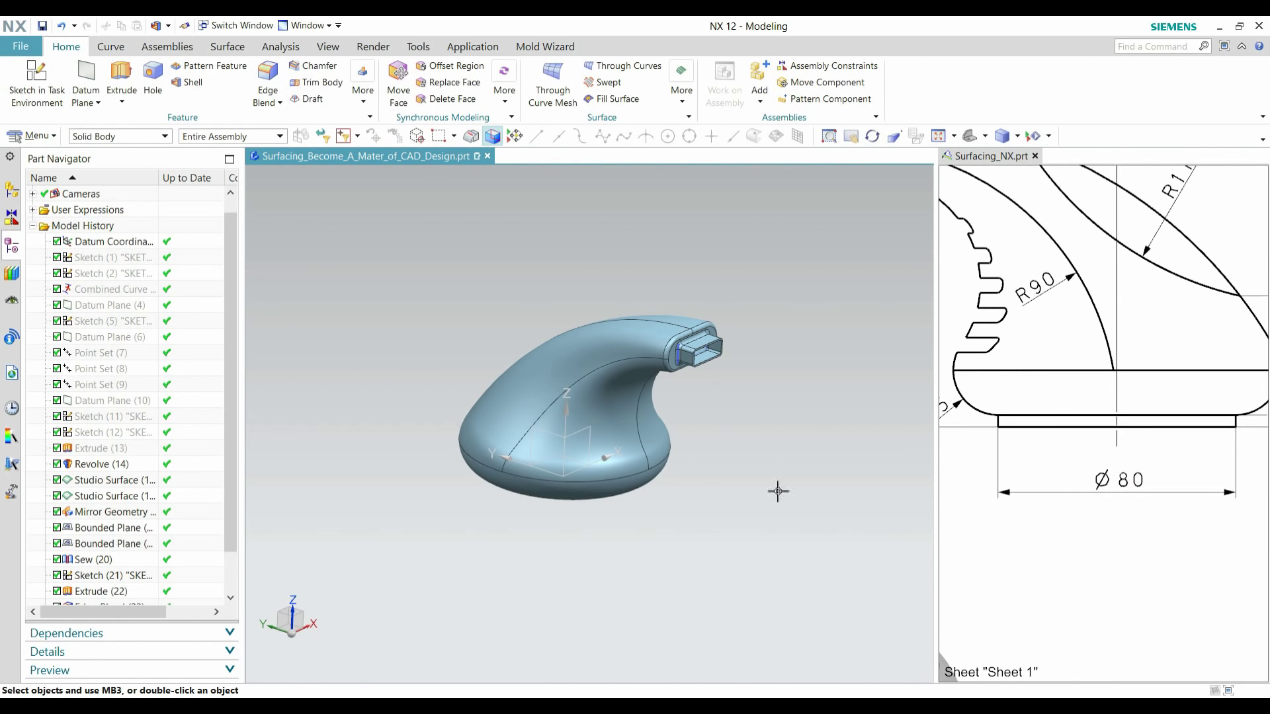
pyautogui.moveTo(687, 538)
pyautogui.mouseDown(button='middle')
pyautogui.moveTo(754, 414)
pyautogui.moveTo(678, 301)
pyautogui.moveTo(508, 332)
pyautogui.mouseUp(button='middle')
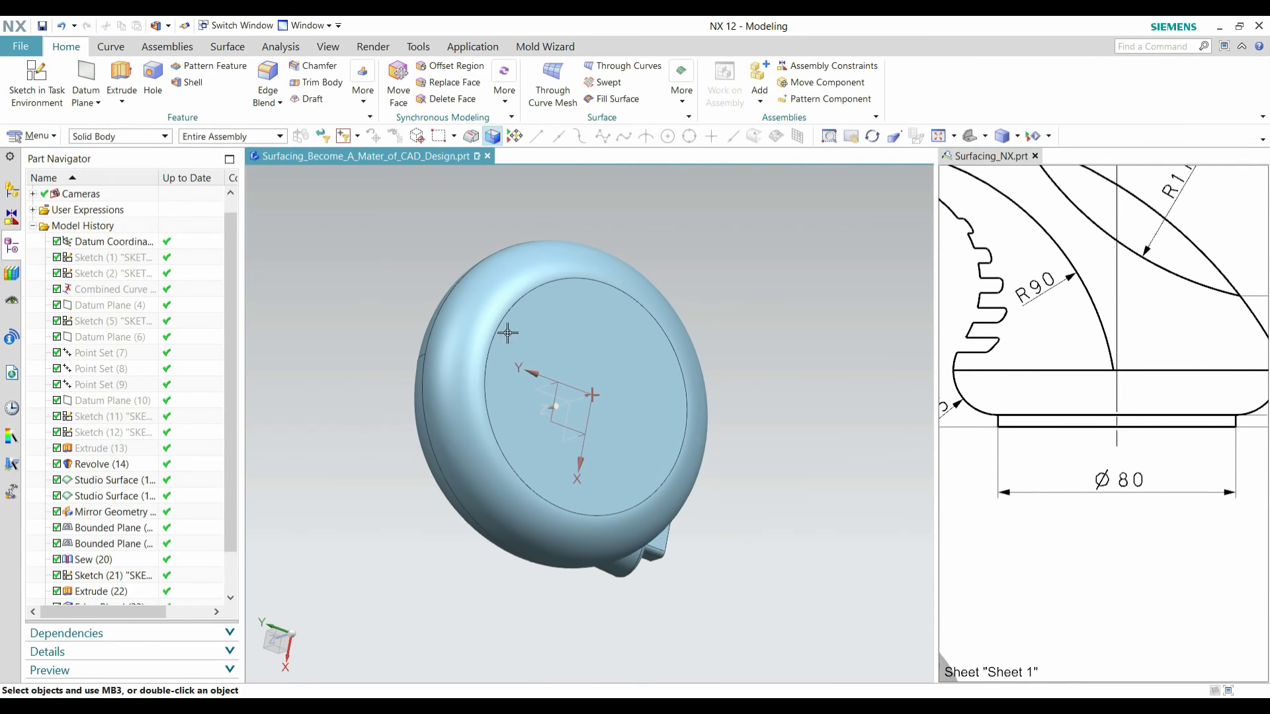
pyautogui.click(95, 434)
pyautogui.click(102, 324)
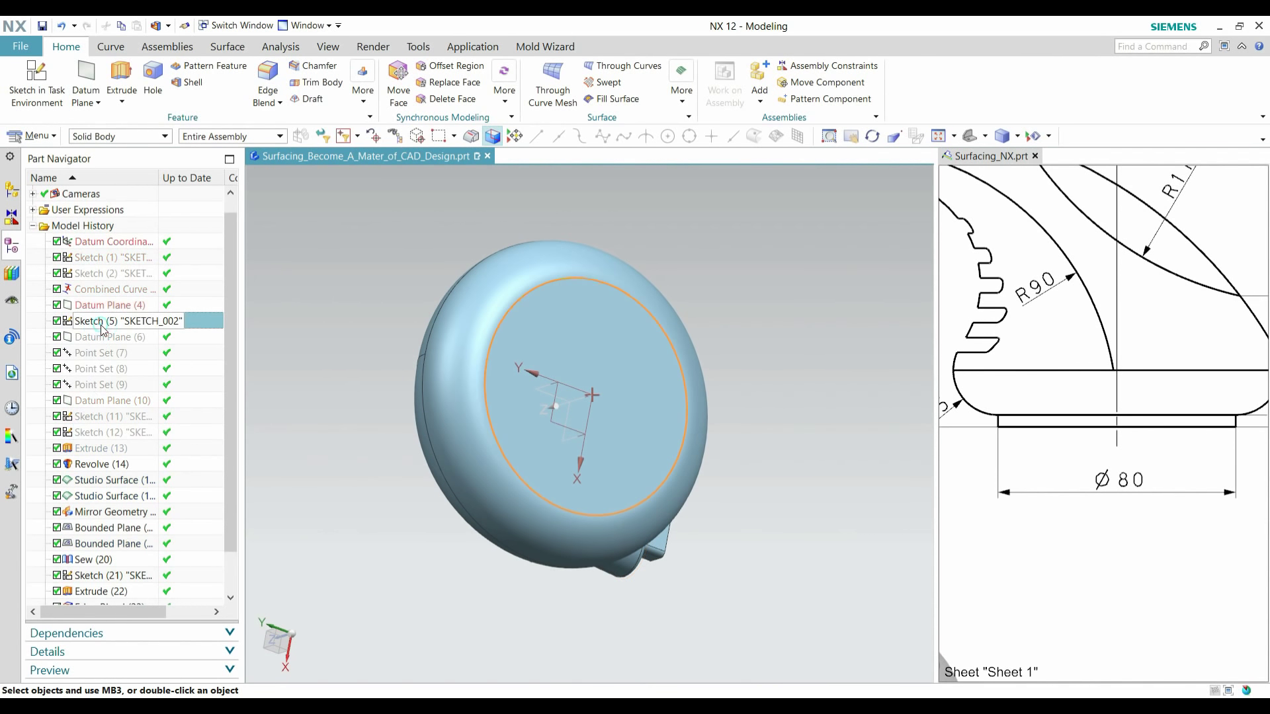
pyautogui.rightClick(104, 328)
pyautogui.click(135, 273)
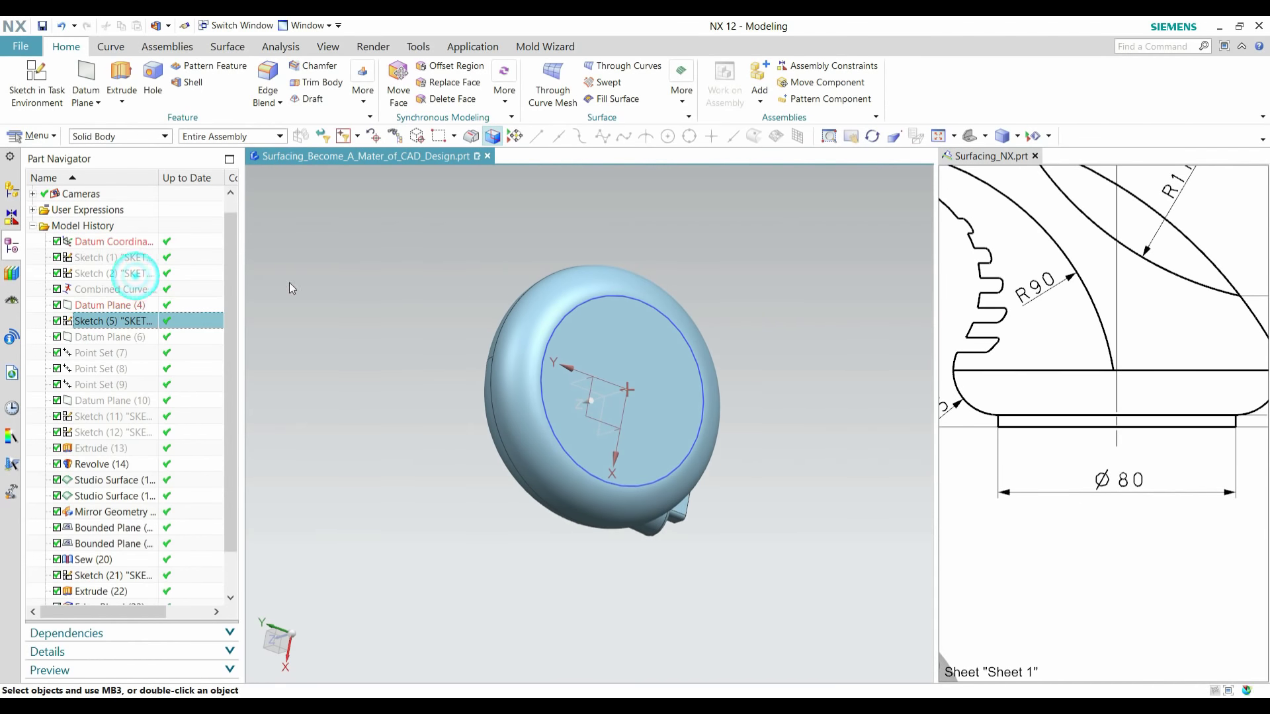
# - Set up an extrusion of the 80 mm base circle from 0 to 4 mm, with its direction reversed to point away from the body
pyautogui.click(122, 73)
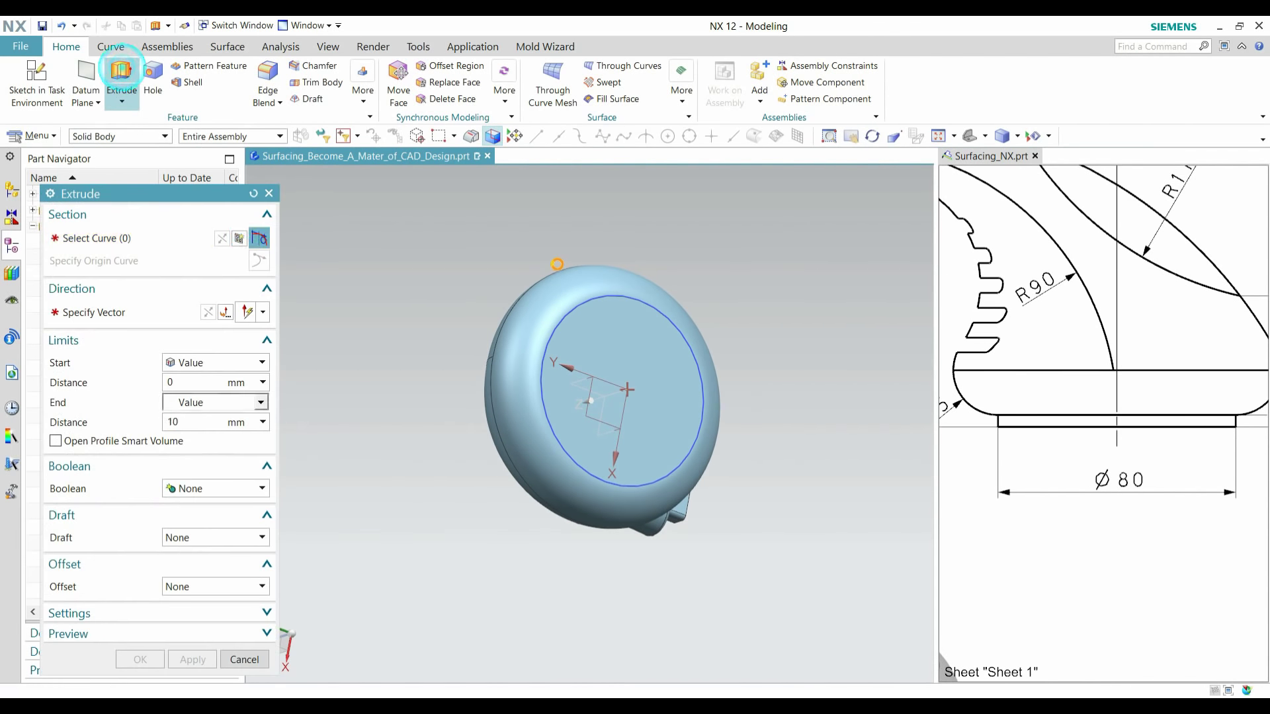
pyautogui.click(585, 314)
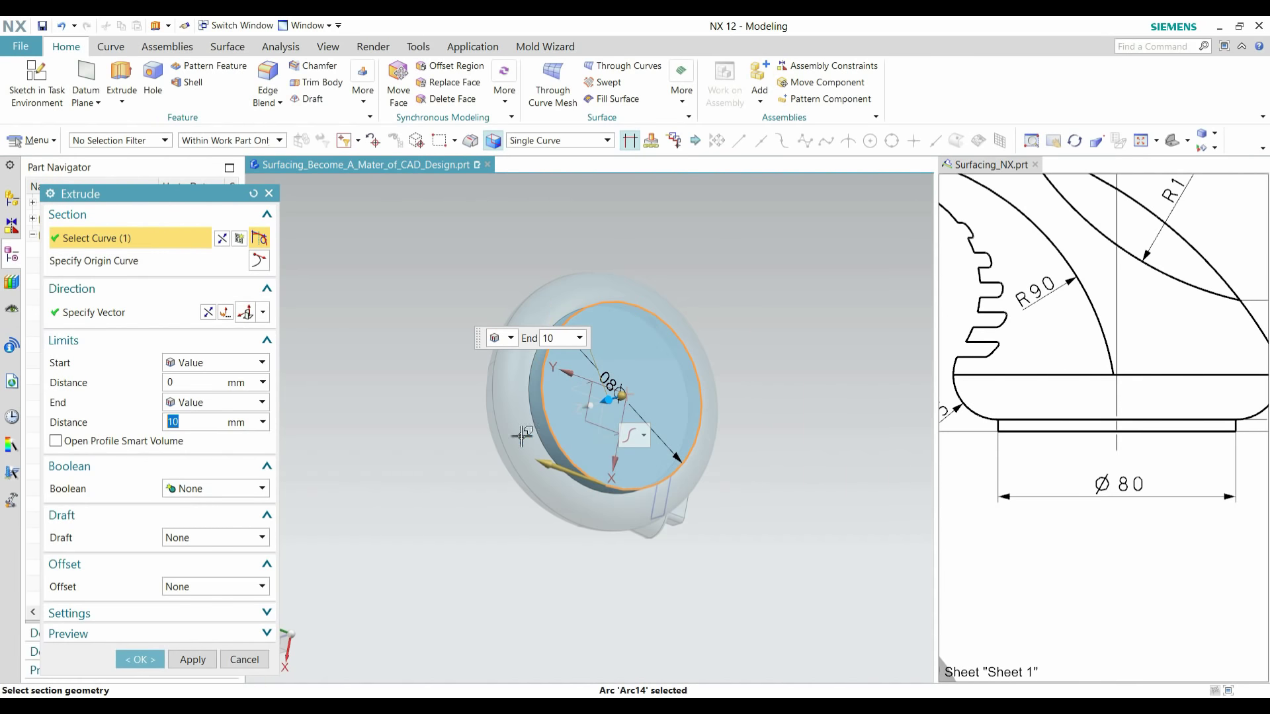
pyautogui.click(209, 314)
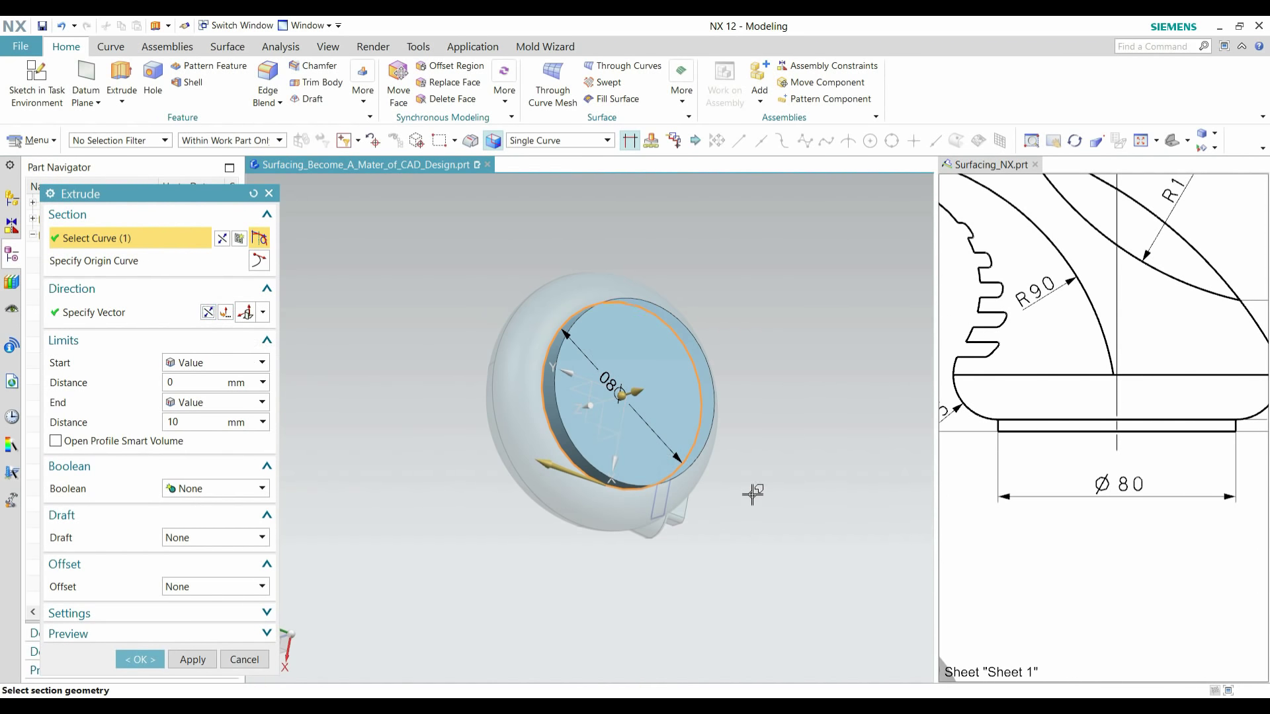
pyautogui.click(176, 423)
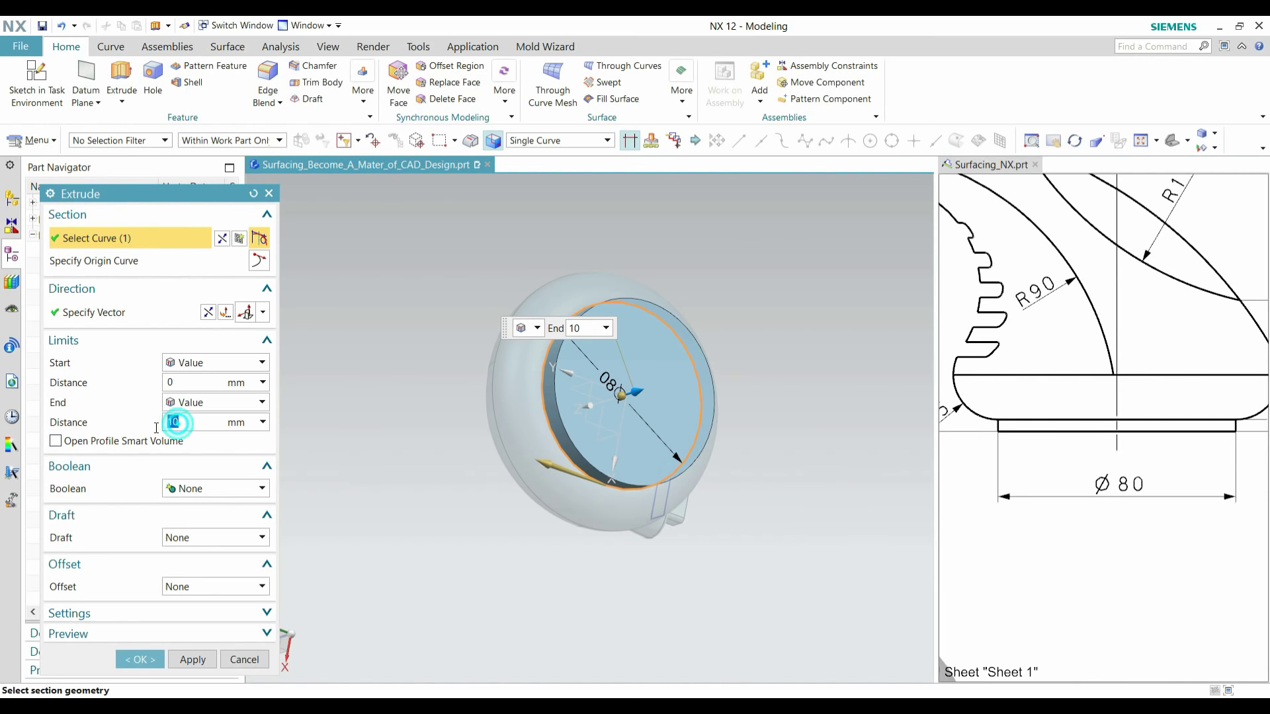
pyautogui.press('Return')
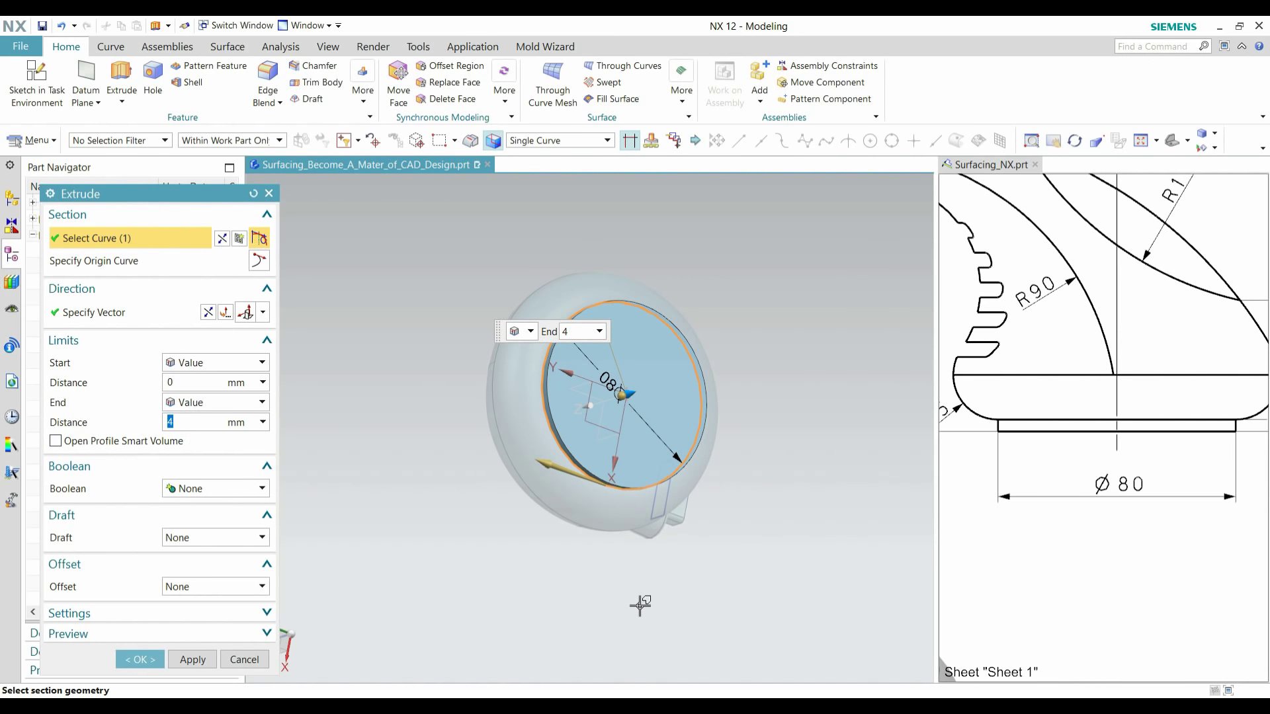
# - Give the base circle extrusion a two-sided offset from 0 to -2 mm and create the ring with Boolean set to None
pyautogui.click(188, 587)
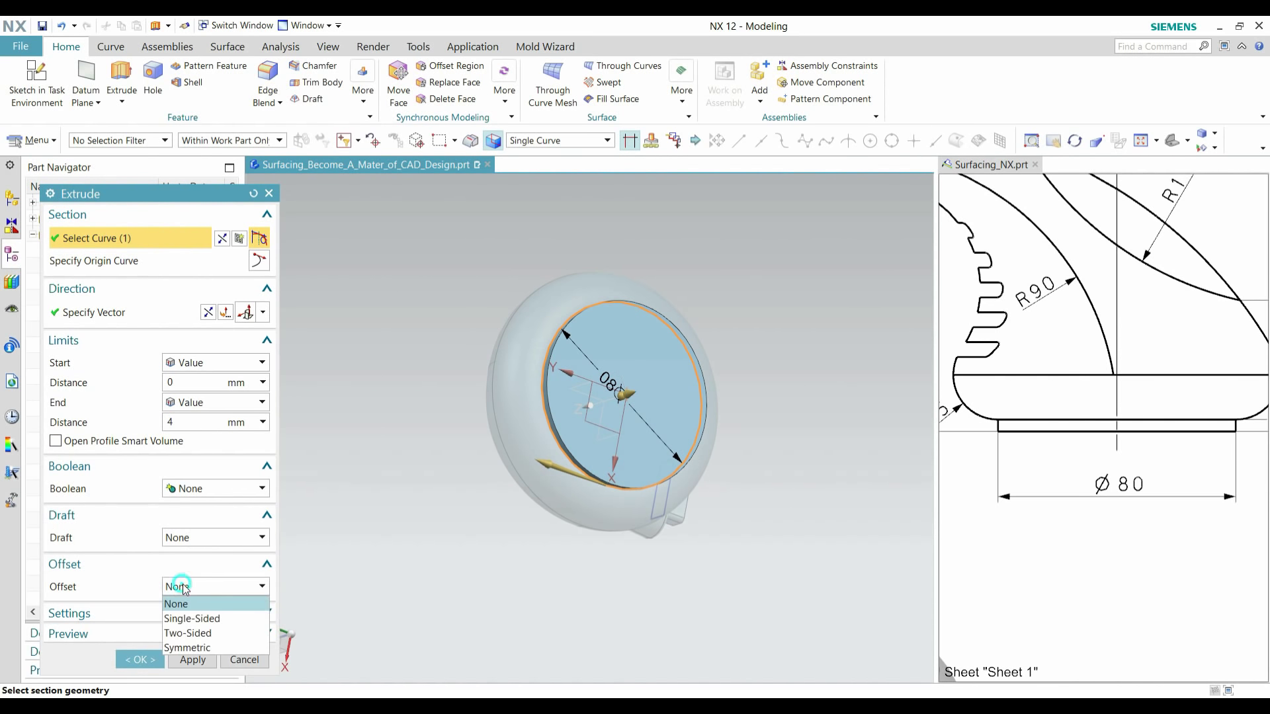
pyautogui.click(192, 619)
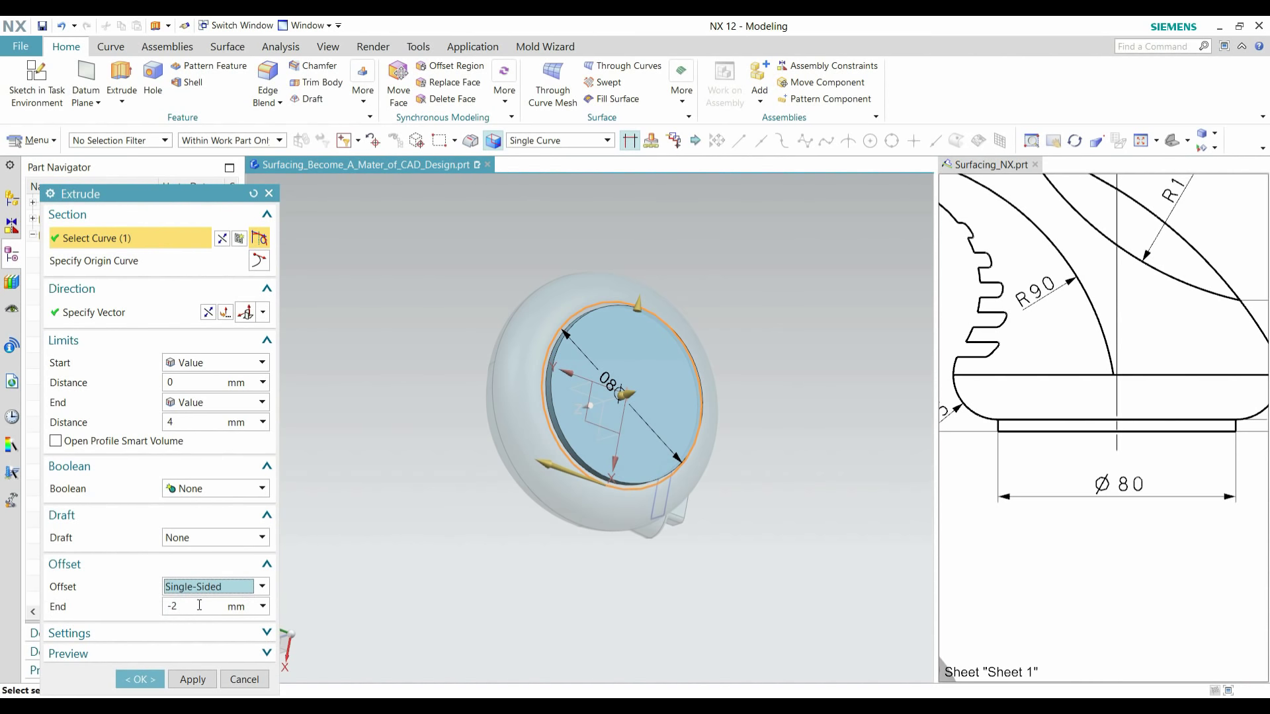
pyautogui.click(199, 605)
pyautogui.click(186, 587)
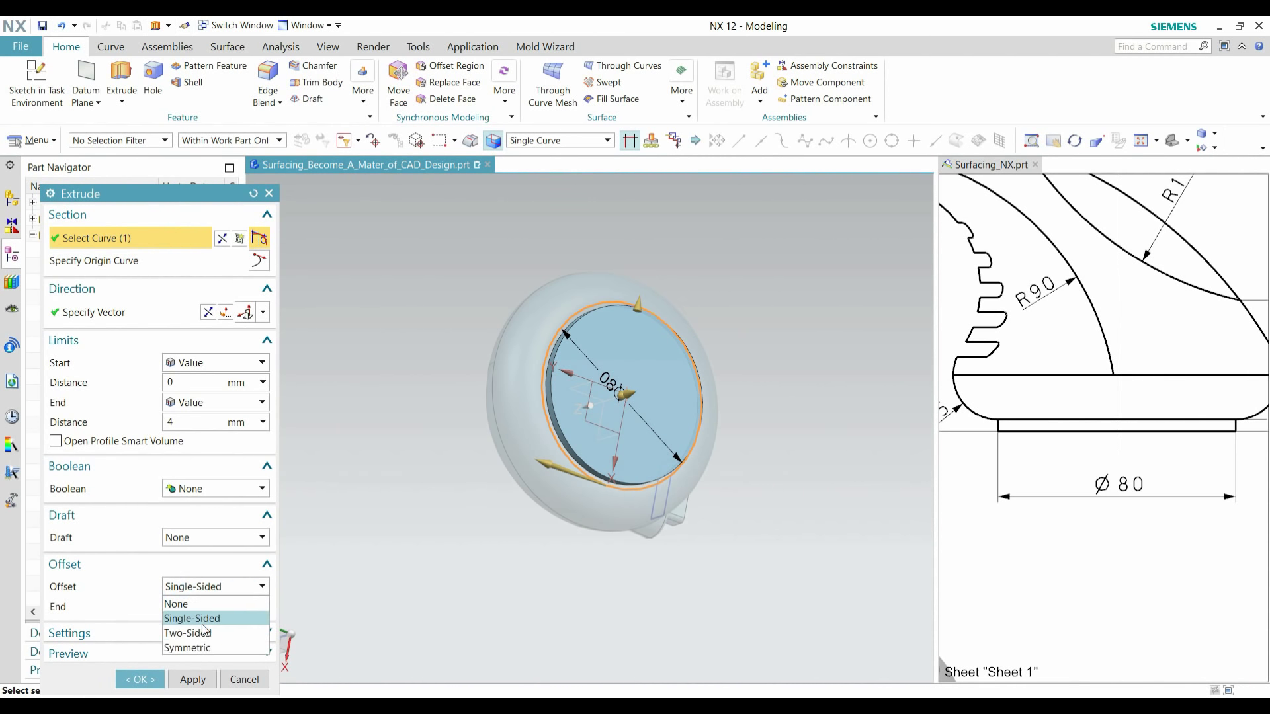
pyautogui.click(205, 635)
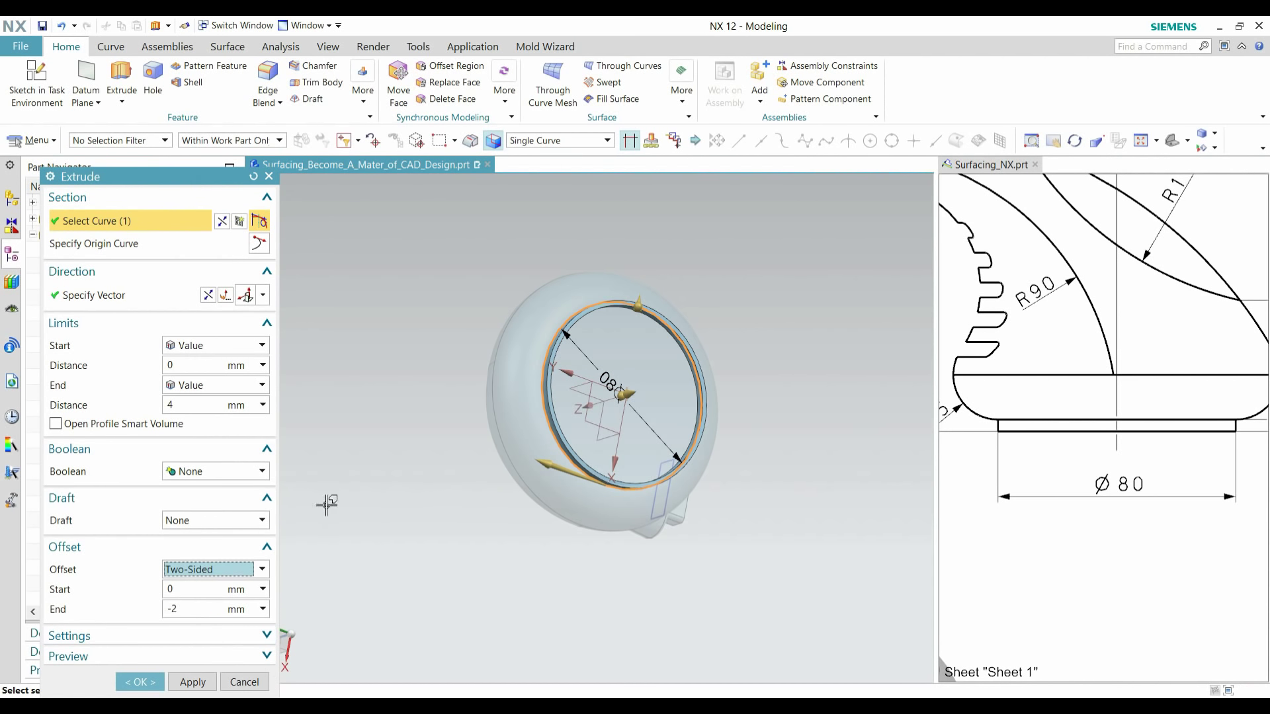
pyautogui.scroll(4, 622, 328)
pyautogui.moveTo(691, 373); pyautogui.dragTo(655, 278, button='middle')
pyautogui.scroll(-2, 597, 463)
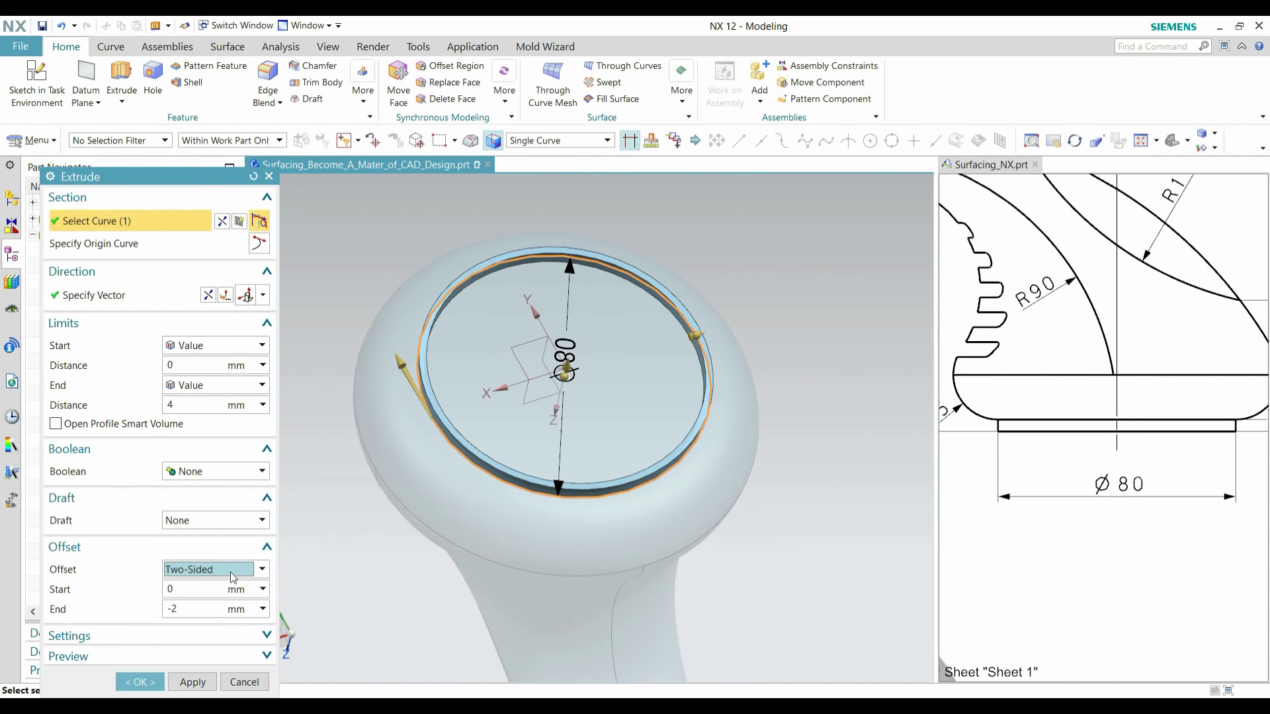
pyautogui.click(140, 682)
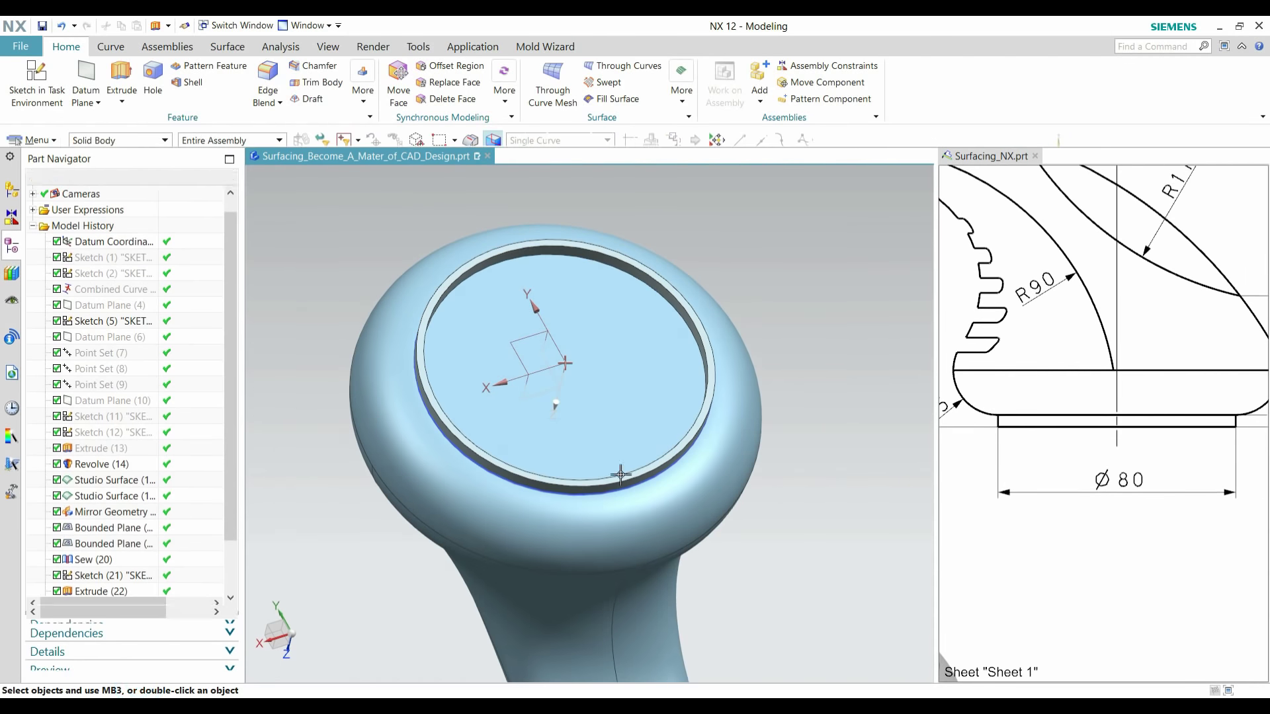
# - Edit the base ring extrusion so that its Boolean is Unite with the handle body
pyautogui.moveTo(621, 474); pyautogui.dragTo(595, 326, button='middle')
pyautogui.scroll(-2, 595, 326)
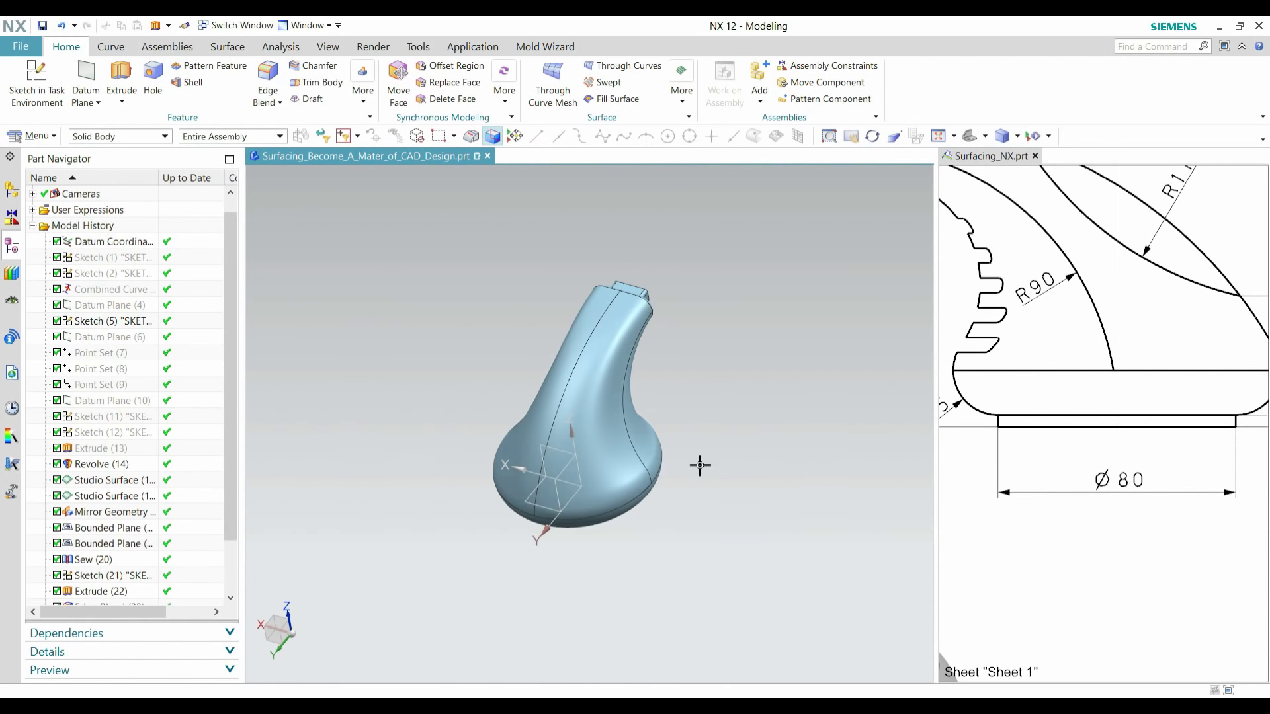
pyautogui.moveTo(700, 465); pyautogui.dragTo(647, 268, button='middle')
pyautogui.scroll(-2, 131, 575)
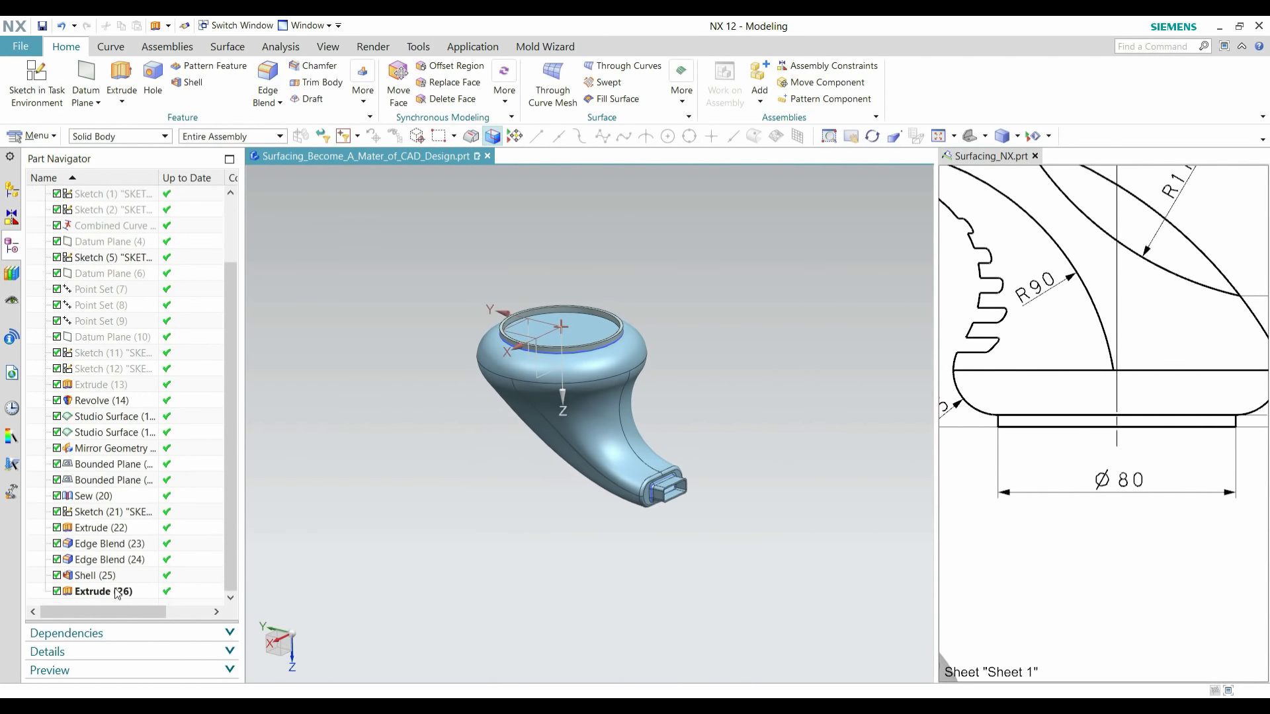
pyautogui.doubleClick(125, 589)
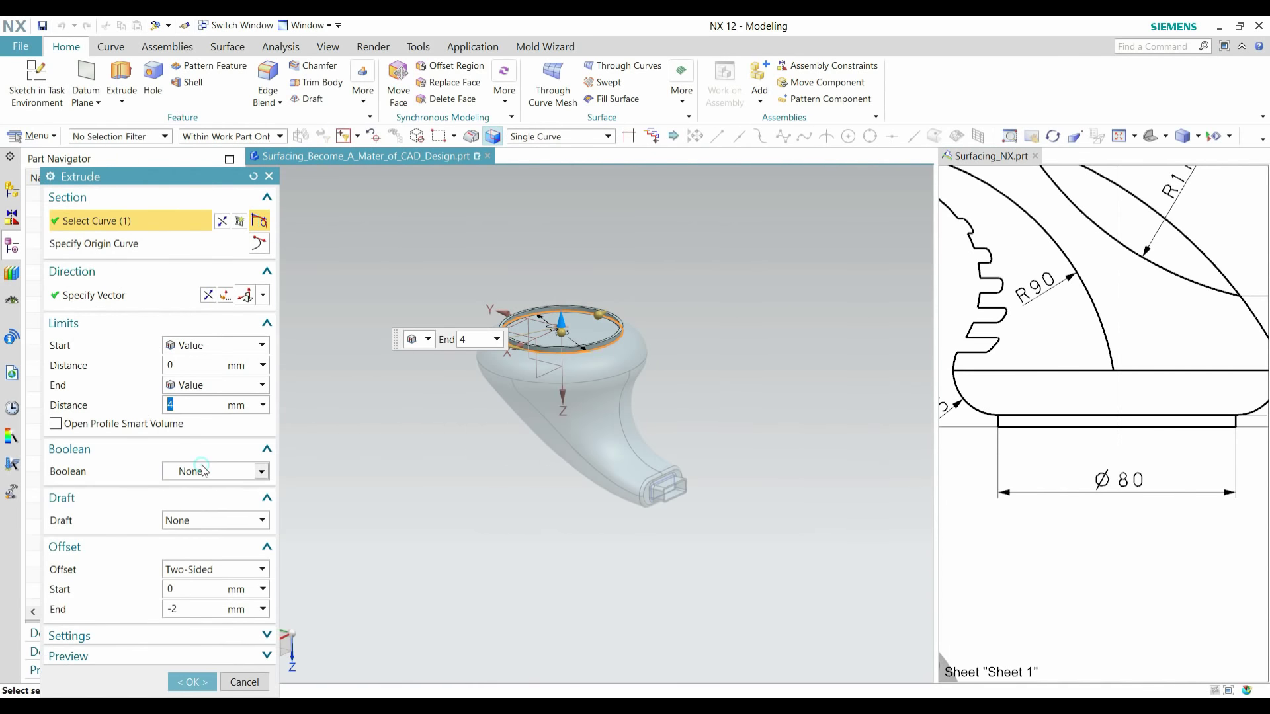
pyautogui.click(189, 471)
pyautogui.click(186, 502)
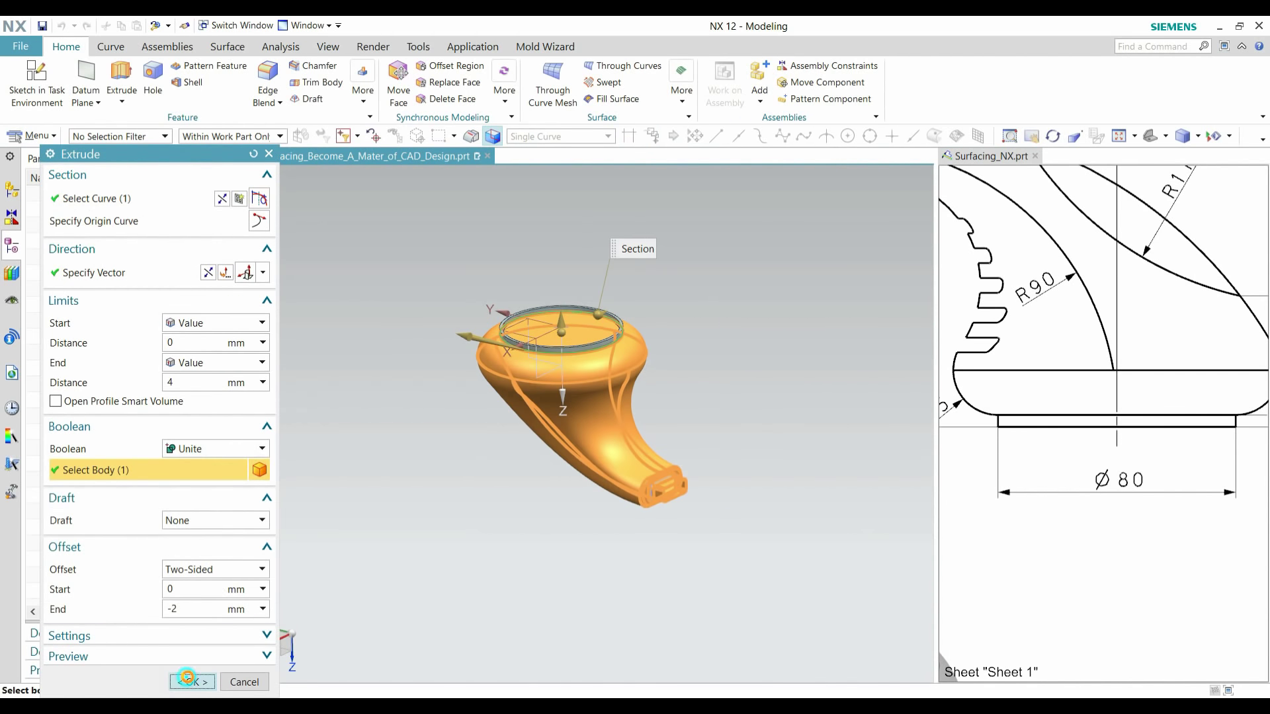
pyautogui.click(188, 681)
pyautogui.scroll(4, 602, 331)
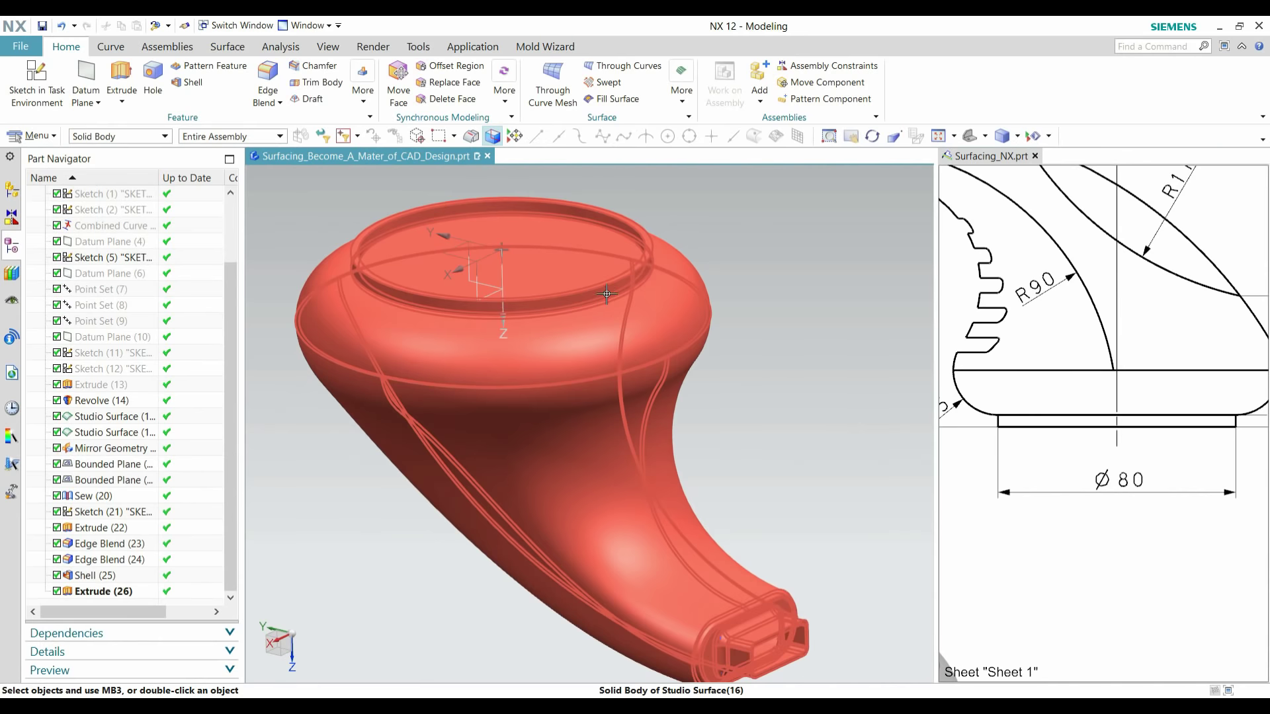
pyautogui.scroll(-2, 715, 368)
pyautogui.moveTo(715, 368); pyautogui.dragTo(740, 452, button='middle')
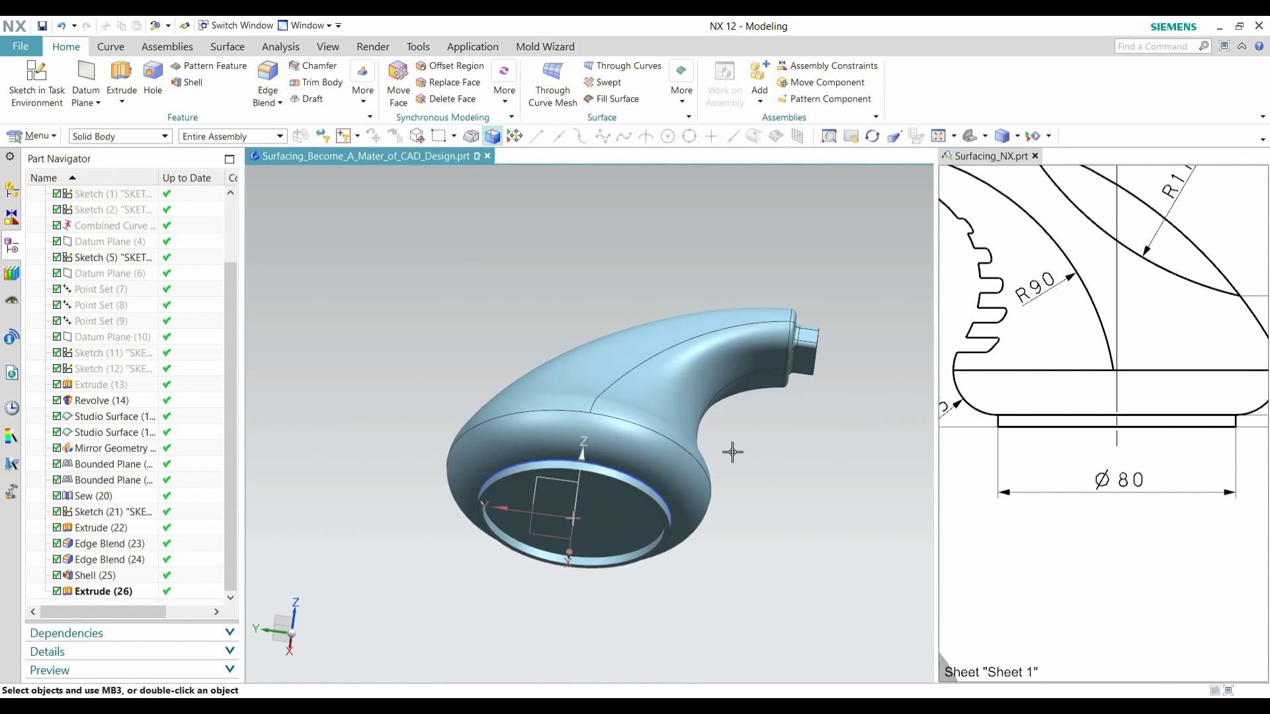
pyautogui.hotkey('ctrl', 'b')
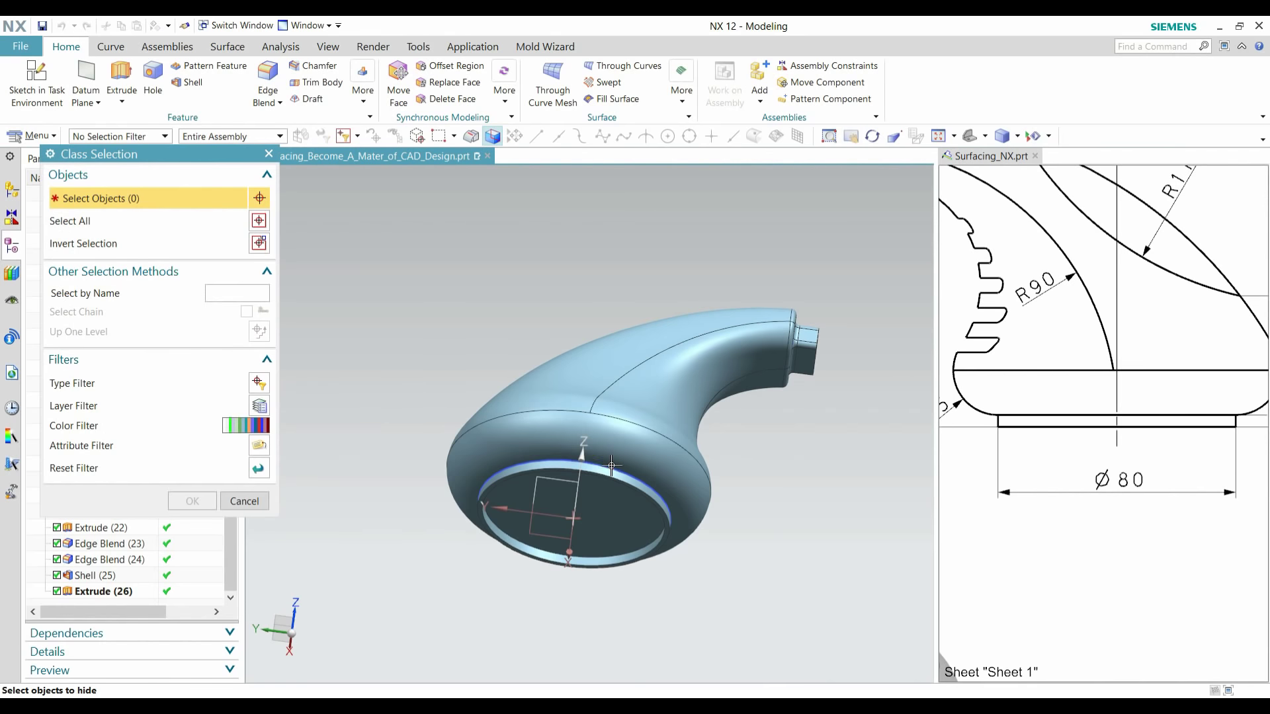
pyautogui.click(612, 466)
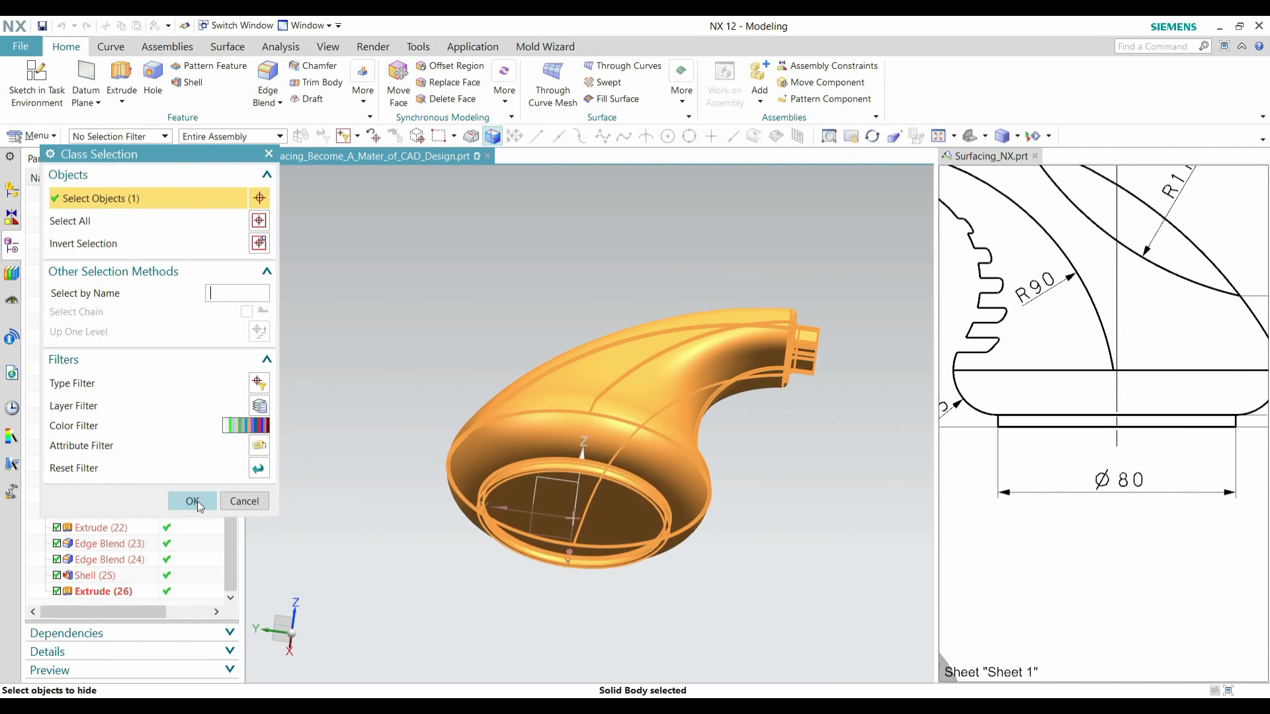
pyautogui.click(195, 503)
pyautogui.hotkey('ctrl', 'b')
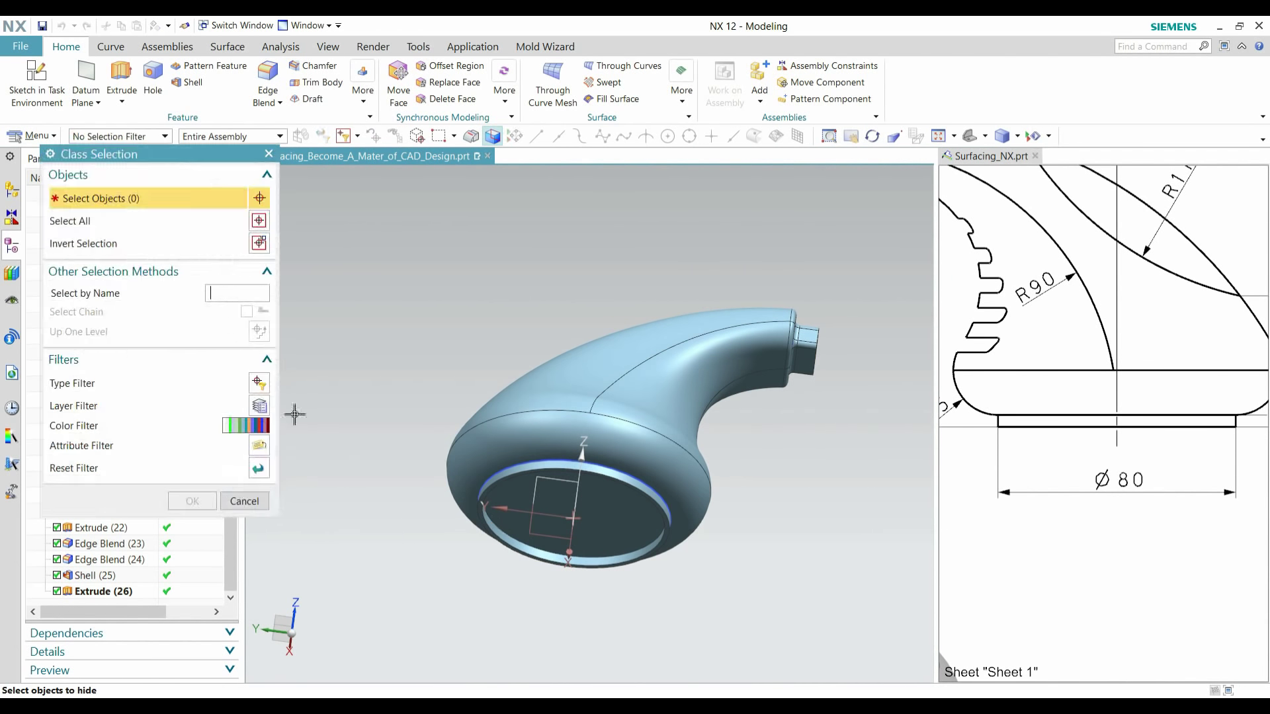
pyautogui.click(259, 404)
pyautogui.middleClick(211, 292)
pyautogui.press('Escape')
# - Hide the 80 mm base circle's sketch, using a Curve type filter to pick it
pyautogui.hotkey('ctrl', 'b')
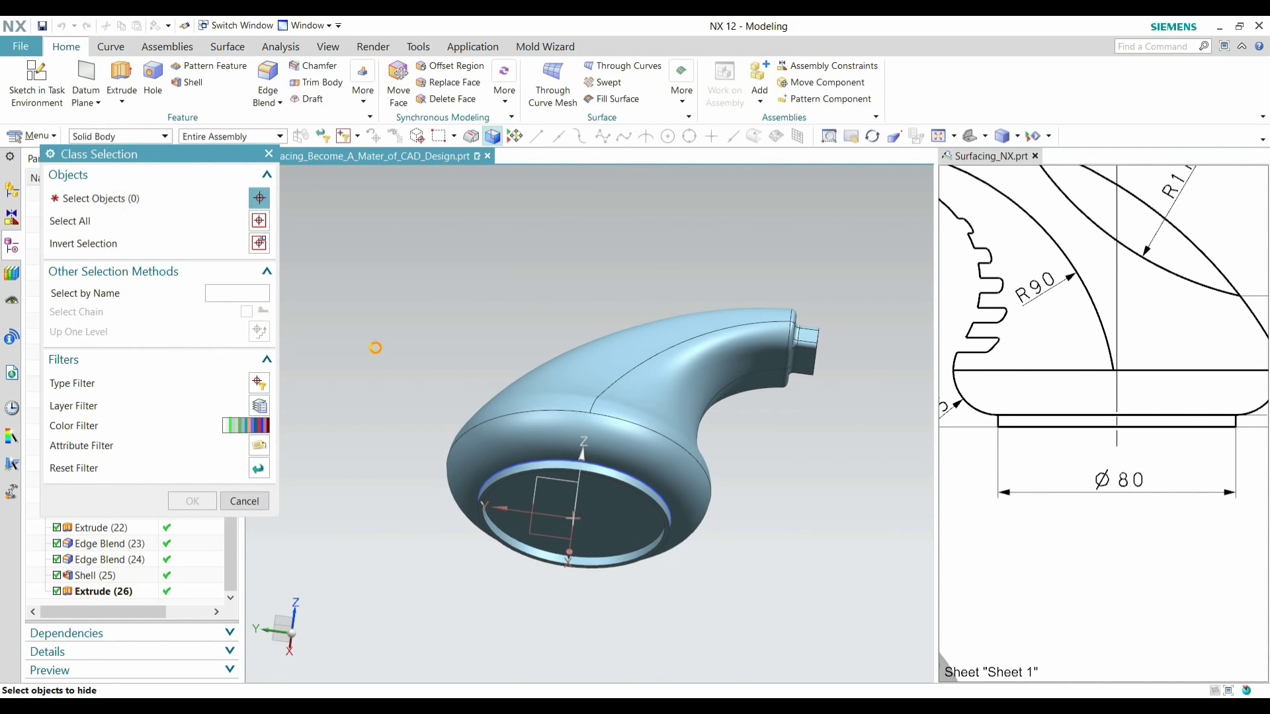
pyautogui.click(259, 381)
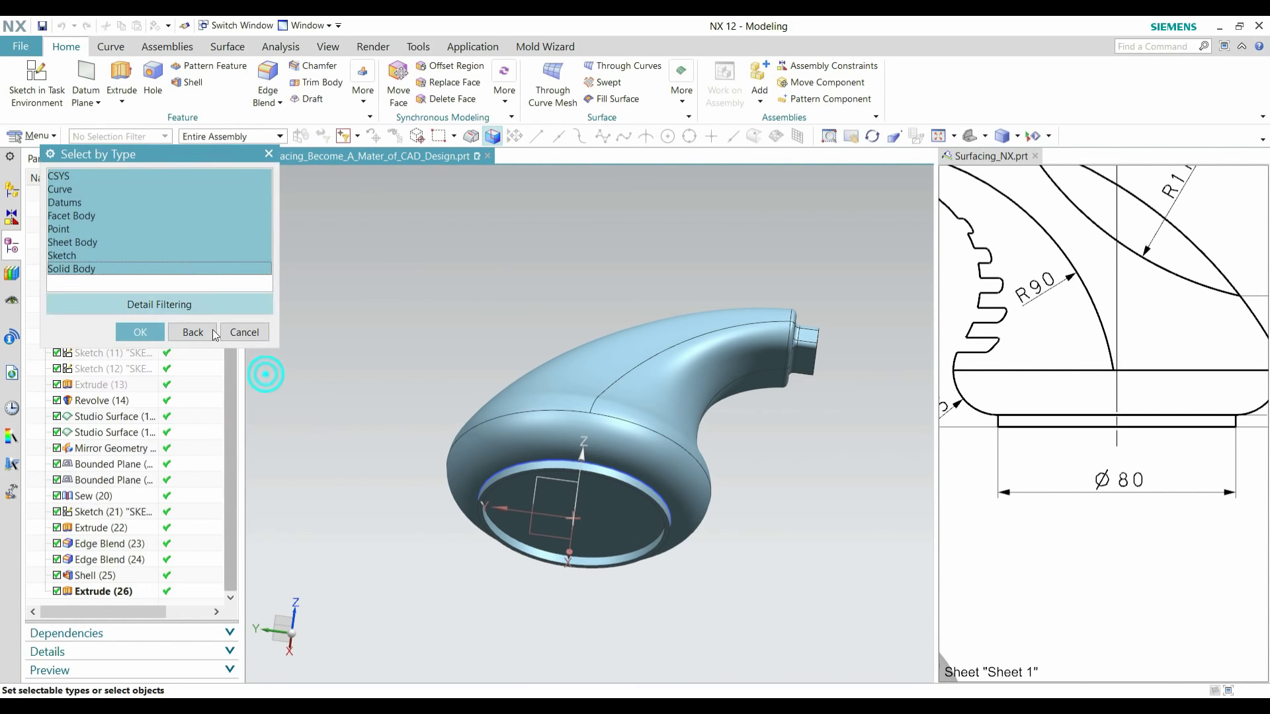
pyautogui.click(73, 189)
pyautogui.scroll(2, 525, 463)
pyautogui.click(535, 471)
pyautogui.click(153, 328)
pyautogui.click(197, 504)
pyautogui.scroll(-3, 444, 389)
pyautogui.moveTo(444, 389); pyautogui.dragTo(703, 455, button='middle')
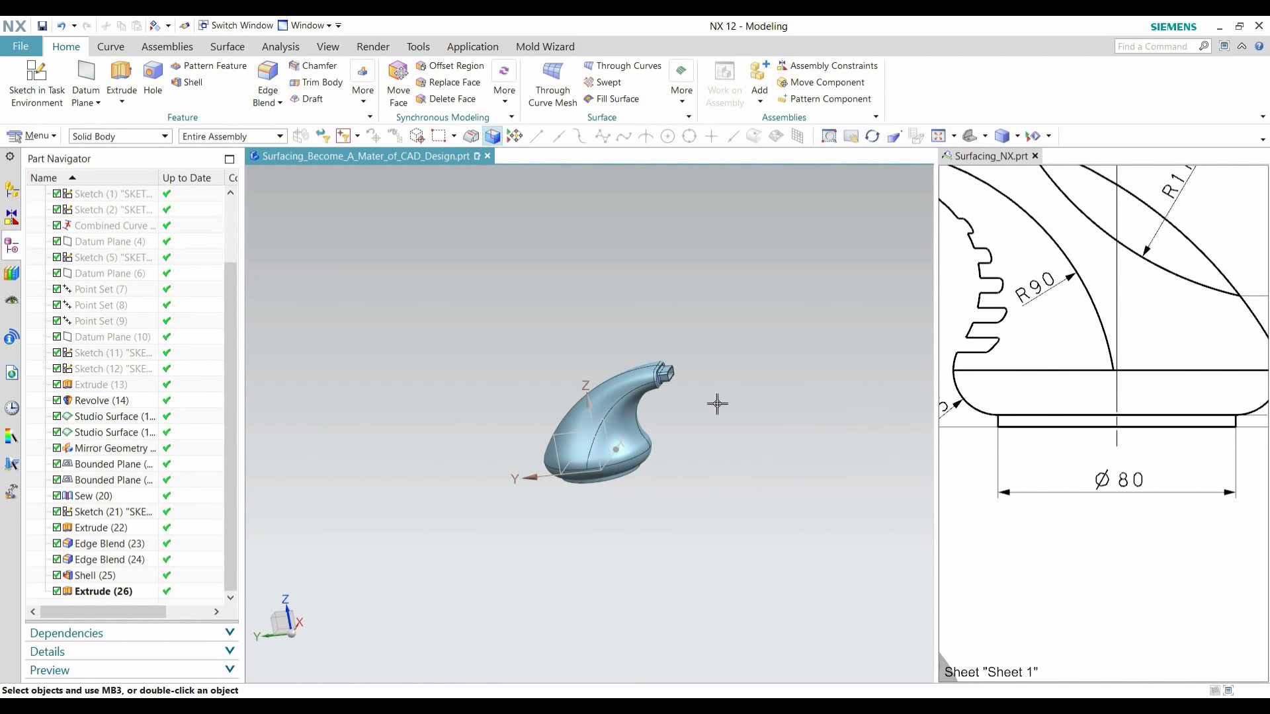
# - Display the model in Static Wireframe on a dark background
pyautogui.scroll(2, 715, 403)
pyautogui.scroll(-4, 1048, 411)
pyautogui.scroll(2, 1079, 354)
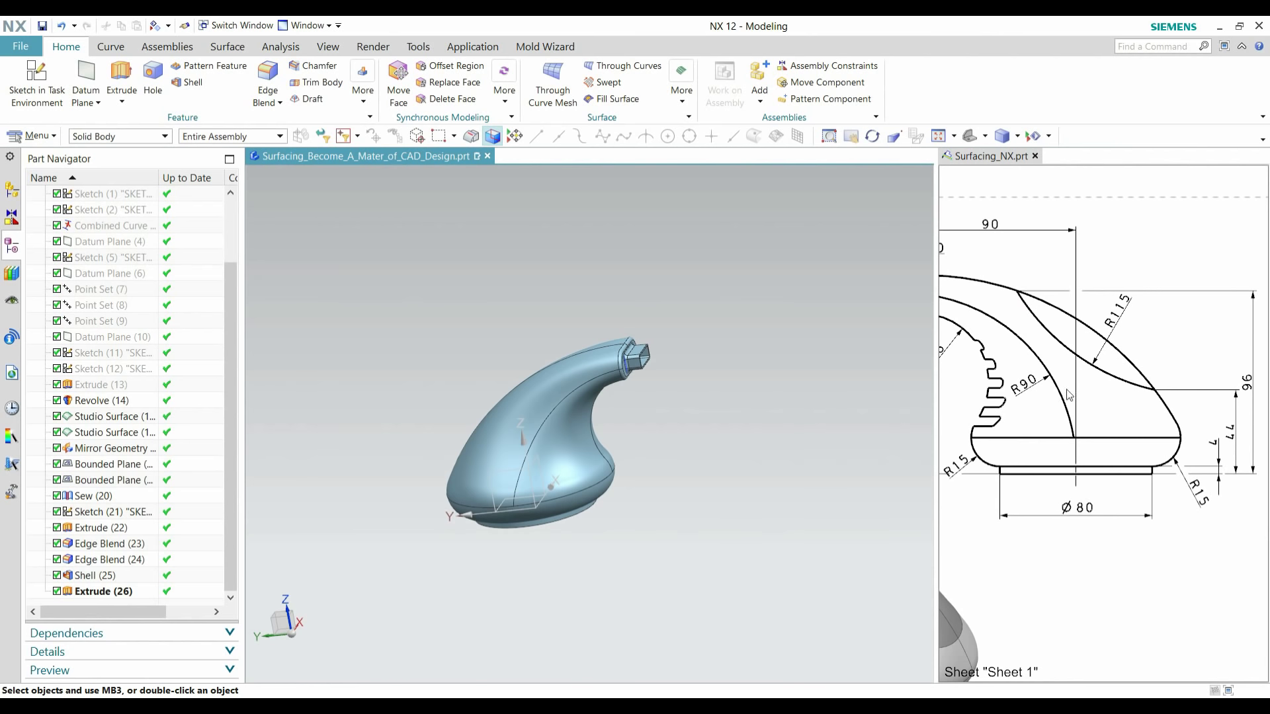
pyautogui.moveTo(728, 411); pyautogui.dragTo(776, 429, button='middle')
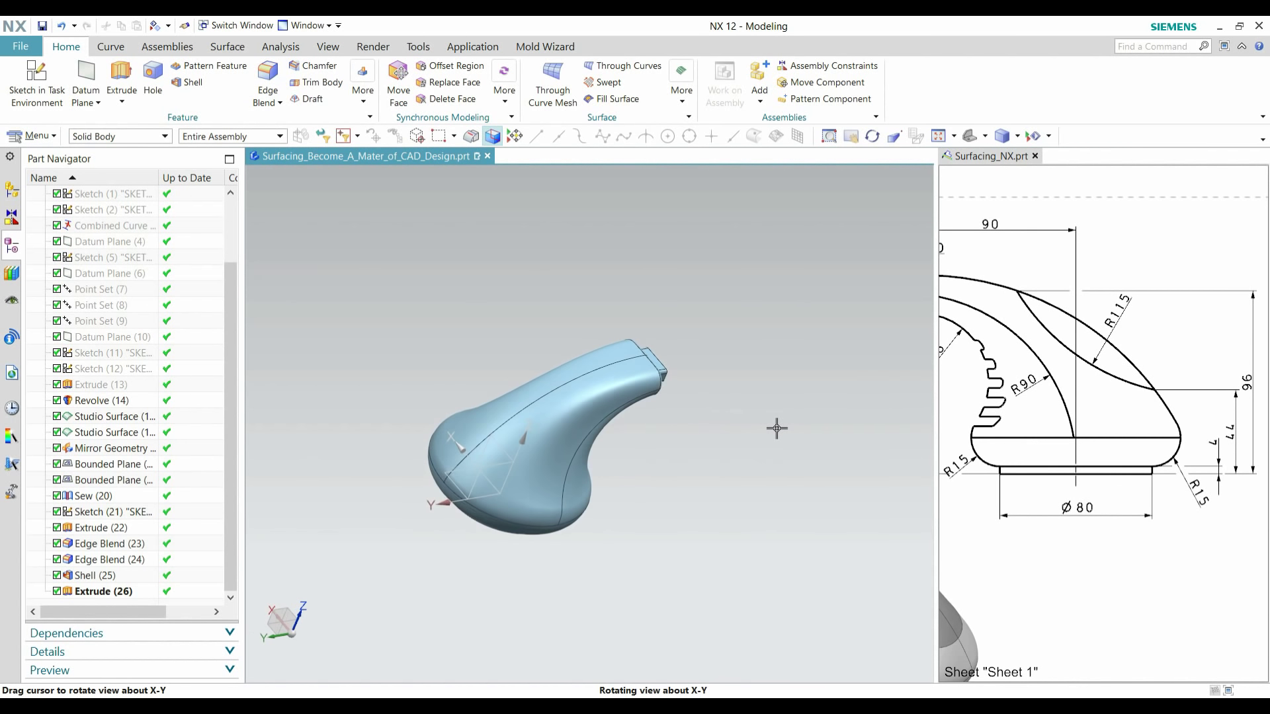
pyautogui.click(1018, 137)
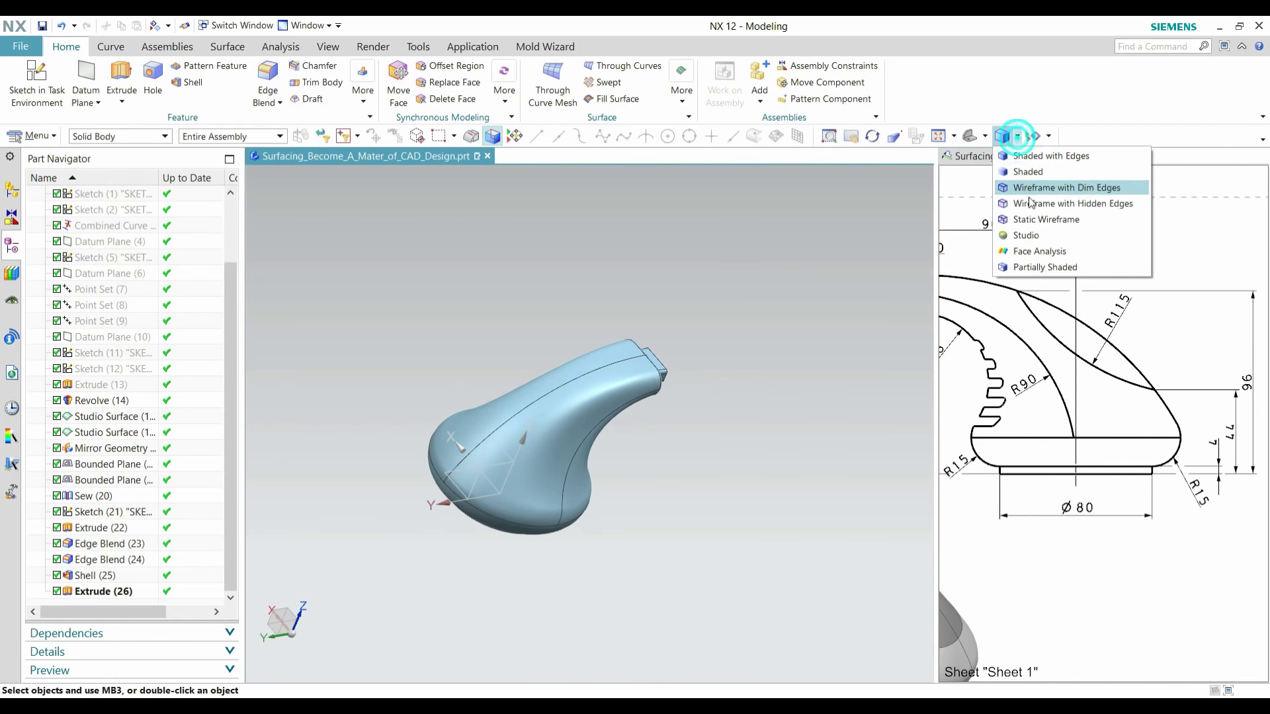
pyautogui.click(1032, 213)
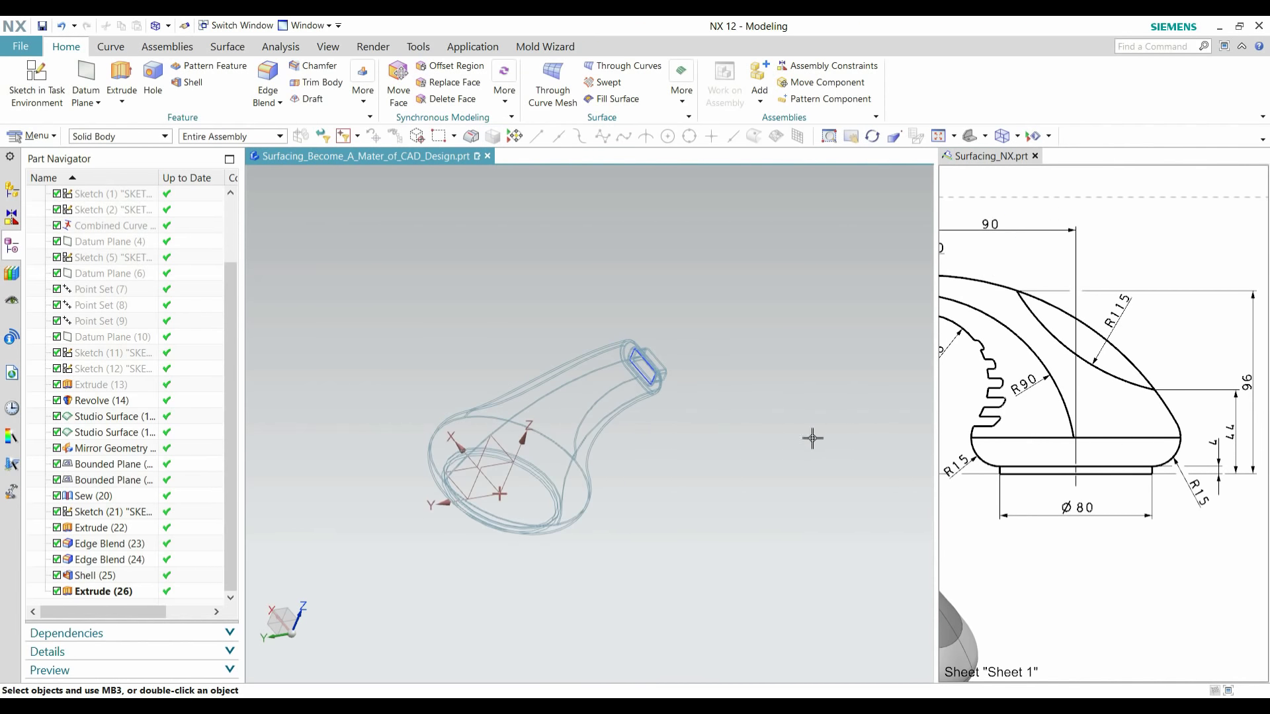
pyautogui.moveTo(759, 461); pyautogui.dragTo(741, 421, button='middle')
pyautogui.rightClick(743, 287)
pyautogui.moveTo(791, 462)
pyautogui.click(962, 527)
pyautogui.moveTo(745, 485); pyautogui.dragTo(714, 482, button='middle')
# - Show the hidden Sketch (1) "SKETCH_000" containing the side profile curves and the R115 arc
pyautogui.scroll(2, 129, 289)
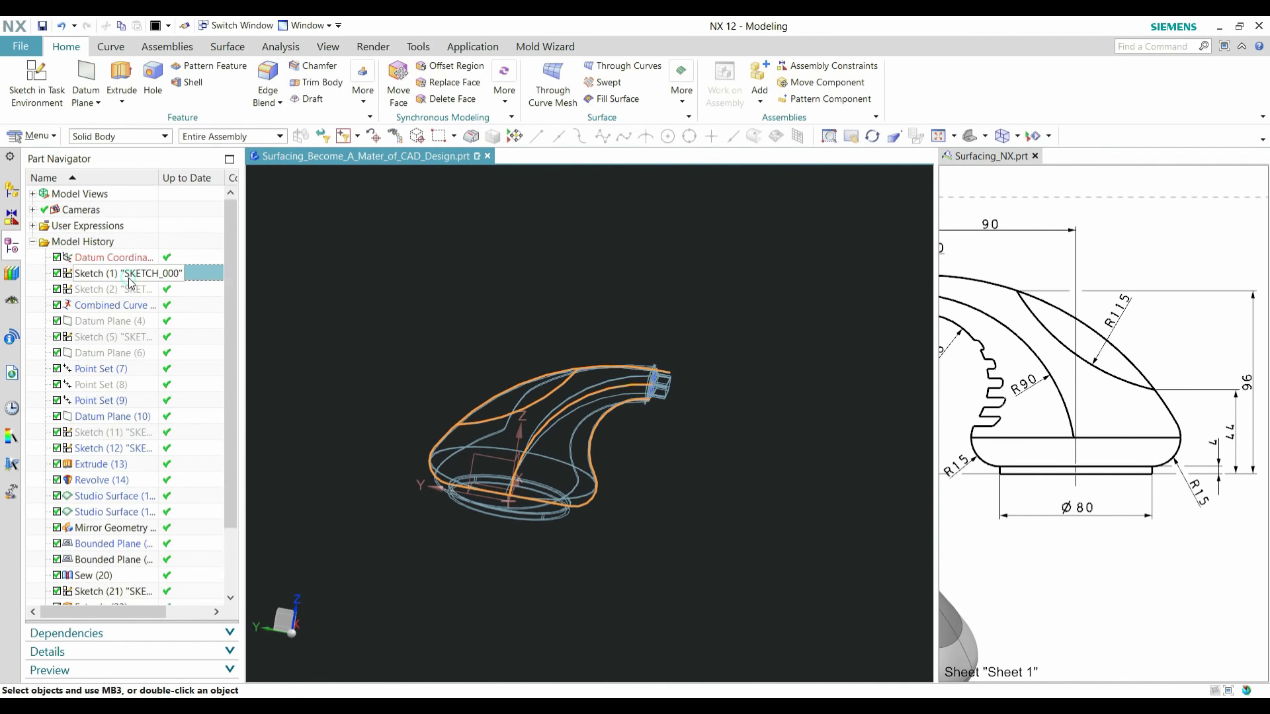
pyautogui.rightClick(132, 276)
pyautogui.click(157, 291)
pyautogui.scroll(3, 485, 435)
pyautogui.click(426, 377)
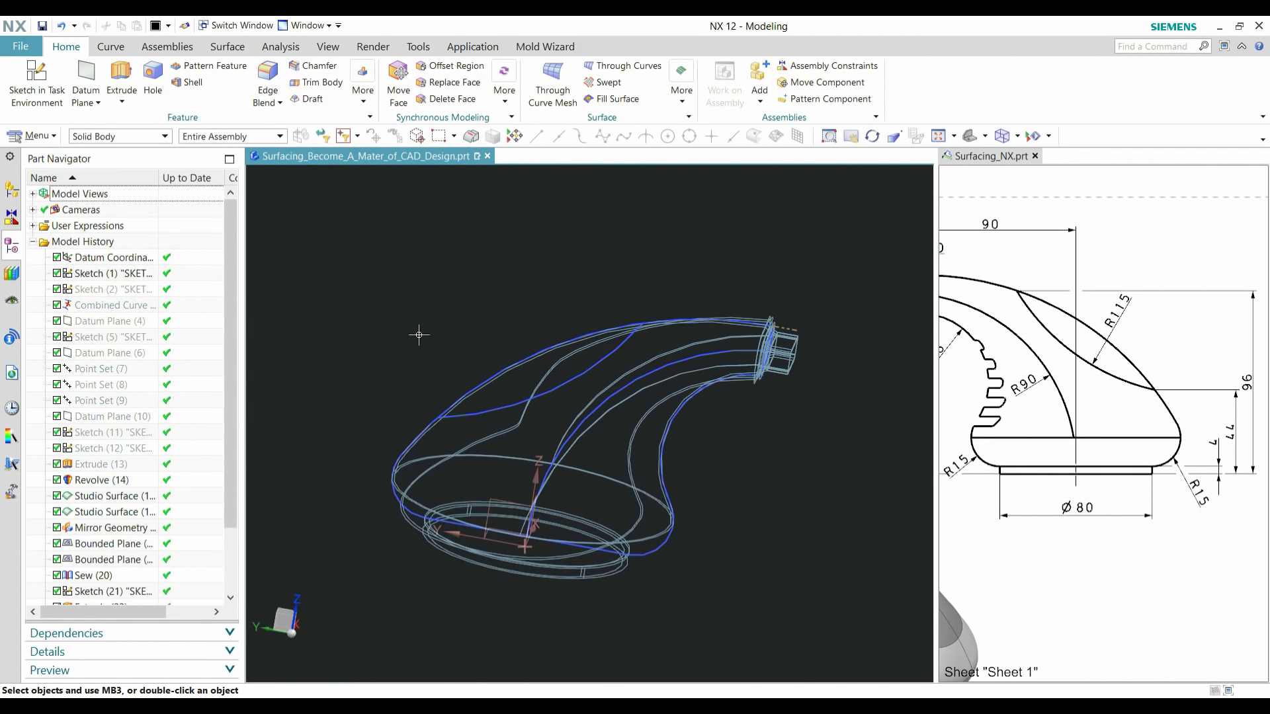
# - Extrude the R115 arc as a sheet with a symmetric distance of 40 mm and Boolean set to None
pyautogui.moveTo(420, 334)
pyautogui.mouseDown(button='middle')
pyautogui.moveTo(460, 293)
pyautogui.moveTo(477, 338)
pyautogui.moveTo(458, 307)
pyautogui.moveTo(476, 295)
pyautogui.moveTo(309, 198)
pyautogui.mouseUp(button='middle')
pyautogui.click(129, 67)
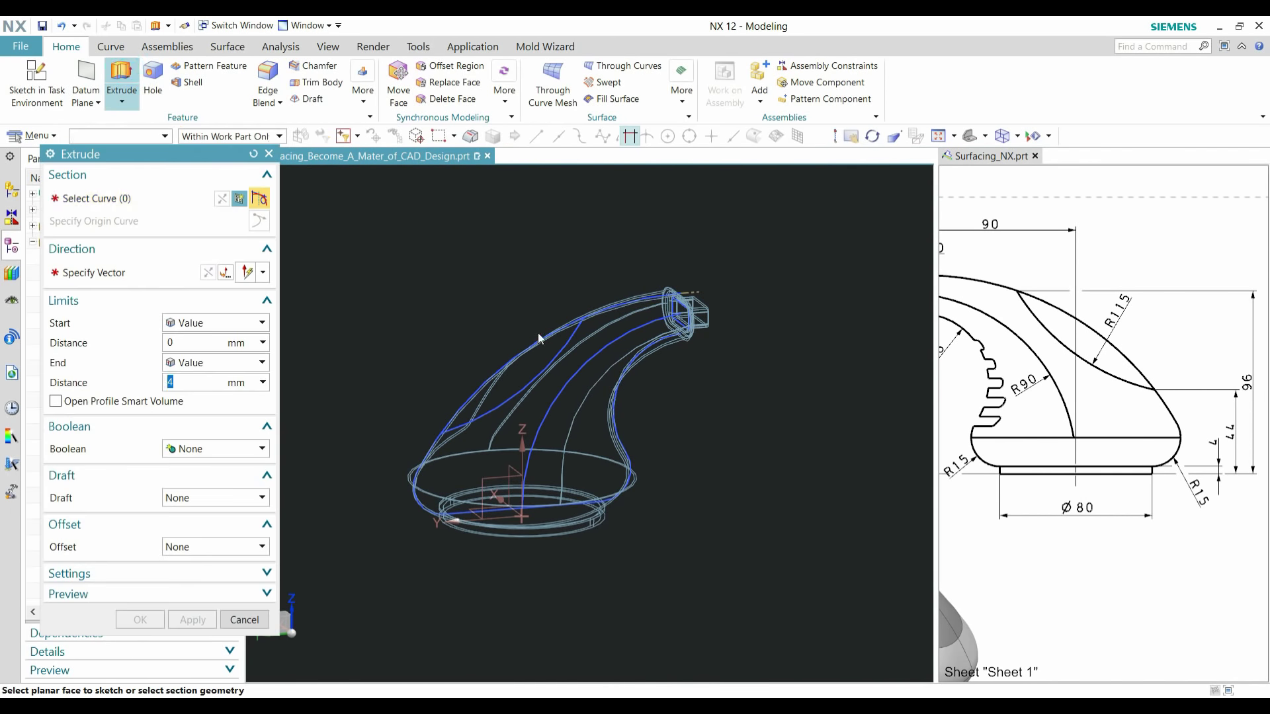
pyautogui.click(567, 358)
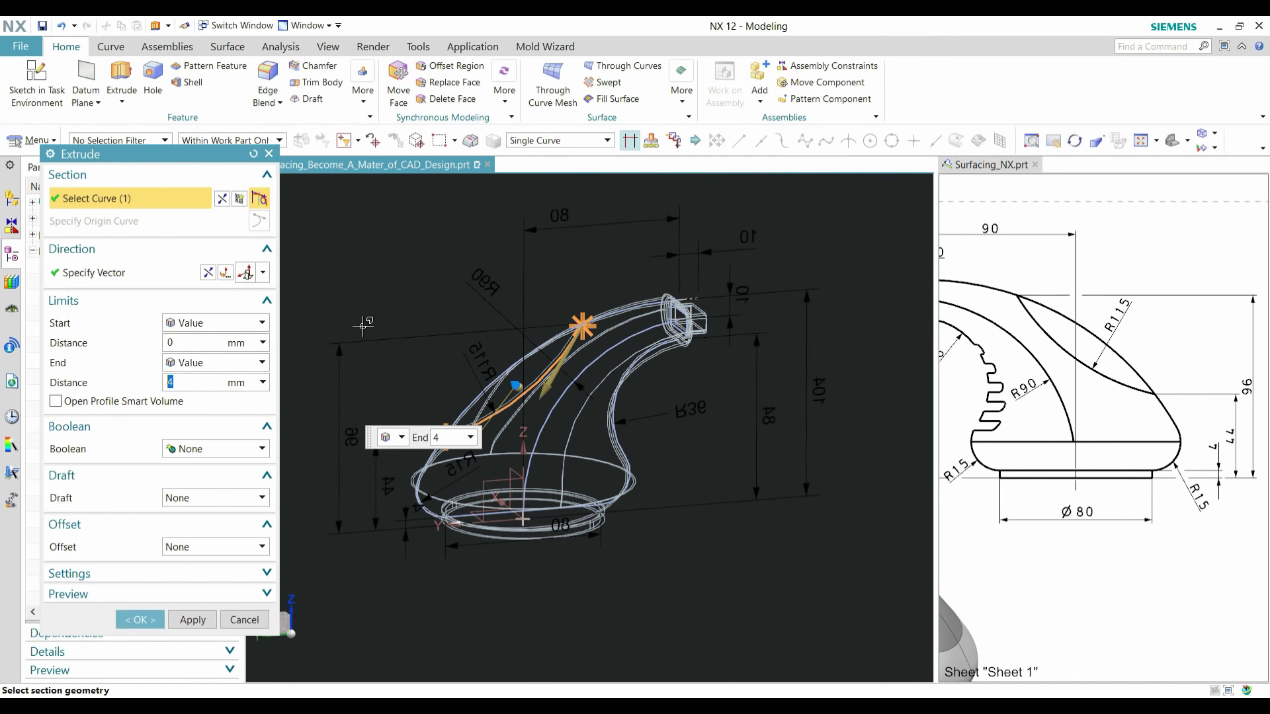
pyautogui.click(212, 320)
pyautogui.click(212, 355)
pyautogui.moveTo(514, 385); pyautogui.dragTo(492, 366)
pyautogui.moveTo(391, 372); pyautogui.dragTo(447, 416, button='middle')
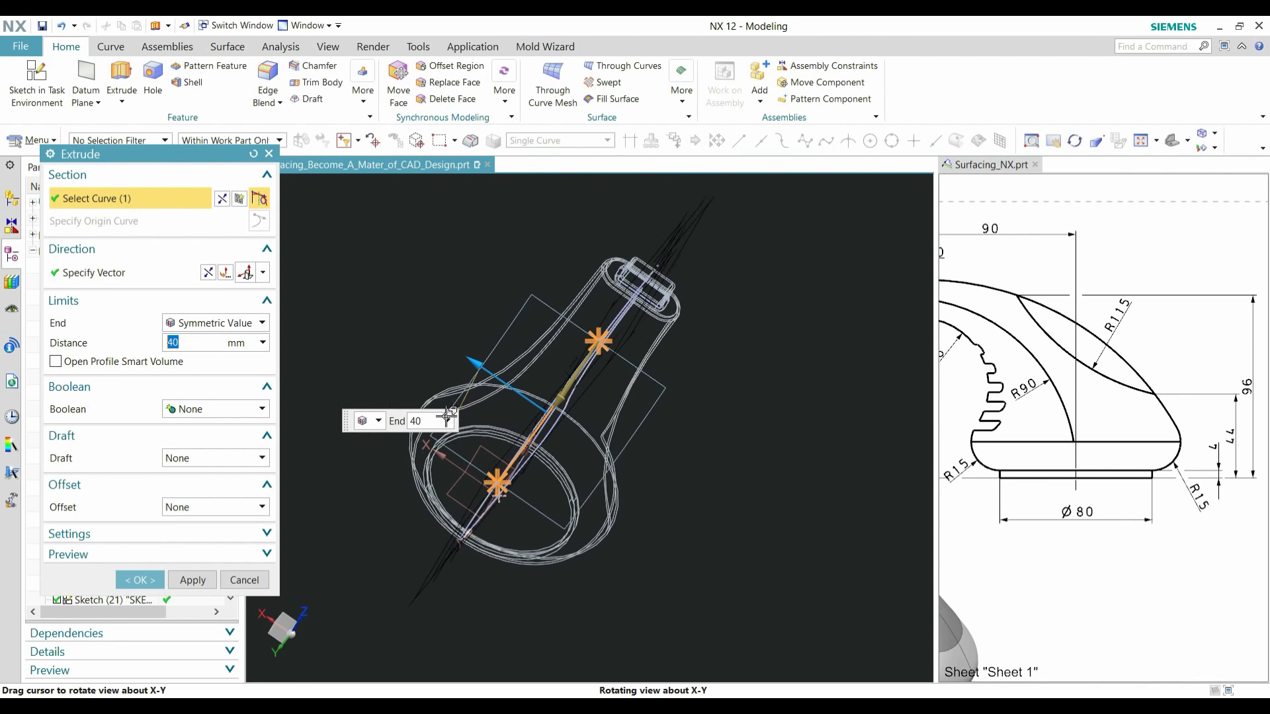
pyautogui.click(140, 581)
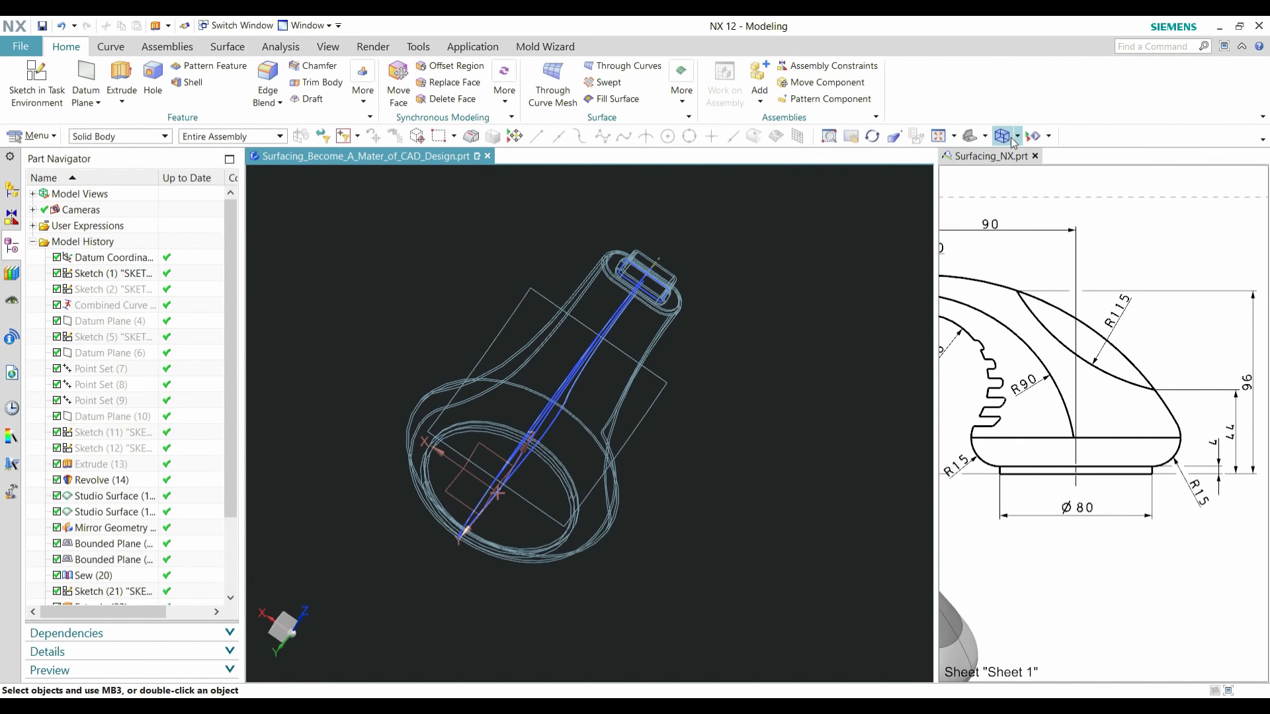
# - Return the display to Shaded with Edges and inspect where the extruded arc sheet crosses the handle's upper surface
pyautogui.click(1017, 136)
pyautogui.click(1052, 156)
pyautogui.moveTo(760, 340)
pyautogui.mouseDown(button='middle')
pyautogui.moveTo(732, 307)
pyautogui.moveTo(775, 310)
pyautogui.mouseUp(button='middle')
pyautogui.moveTo(746, 388); pyautogui.dragTo(721, 457, button='middle')
pyautogui.scroll(3, 602, 358)
pyautogui.scroll(2, 510, 265)
pyautogui.scroll(-2, 569, 288)
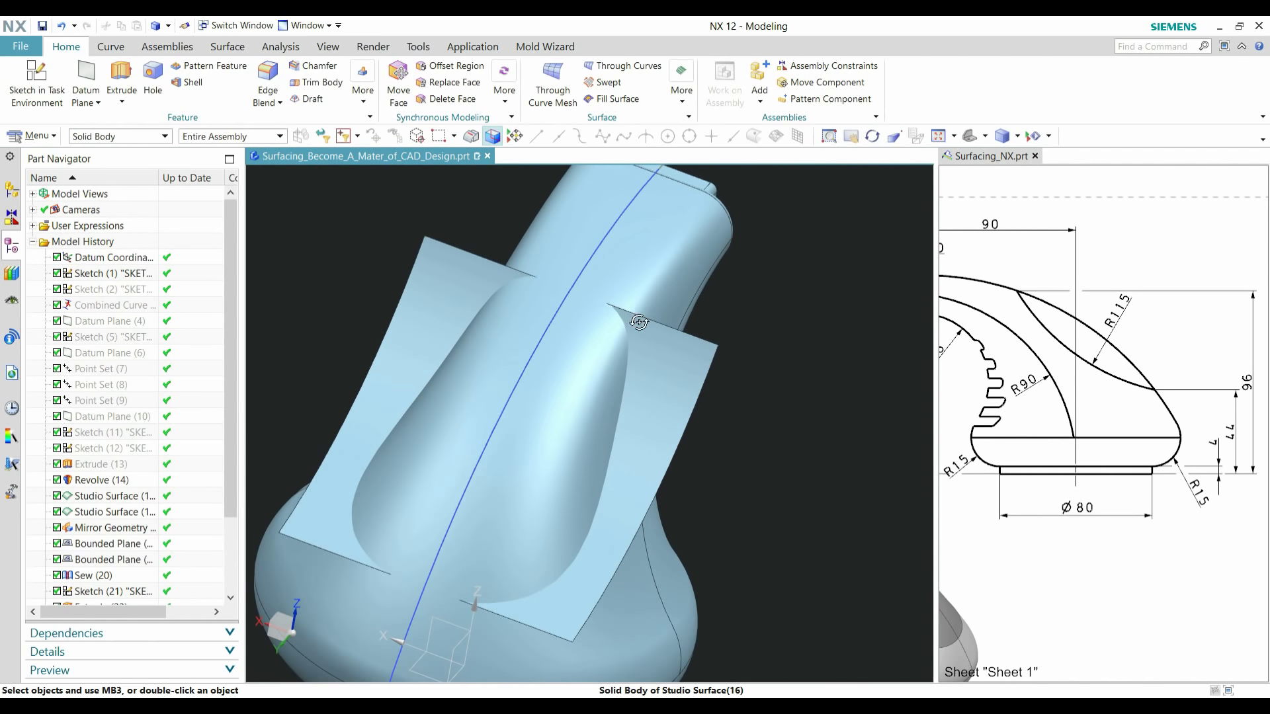
pyautogui.moveTo(517, 273); pyautogui.dragTo(555, 291, button='middle')
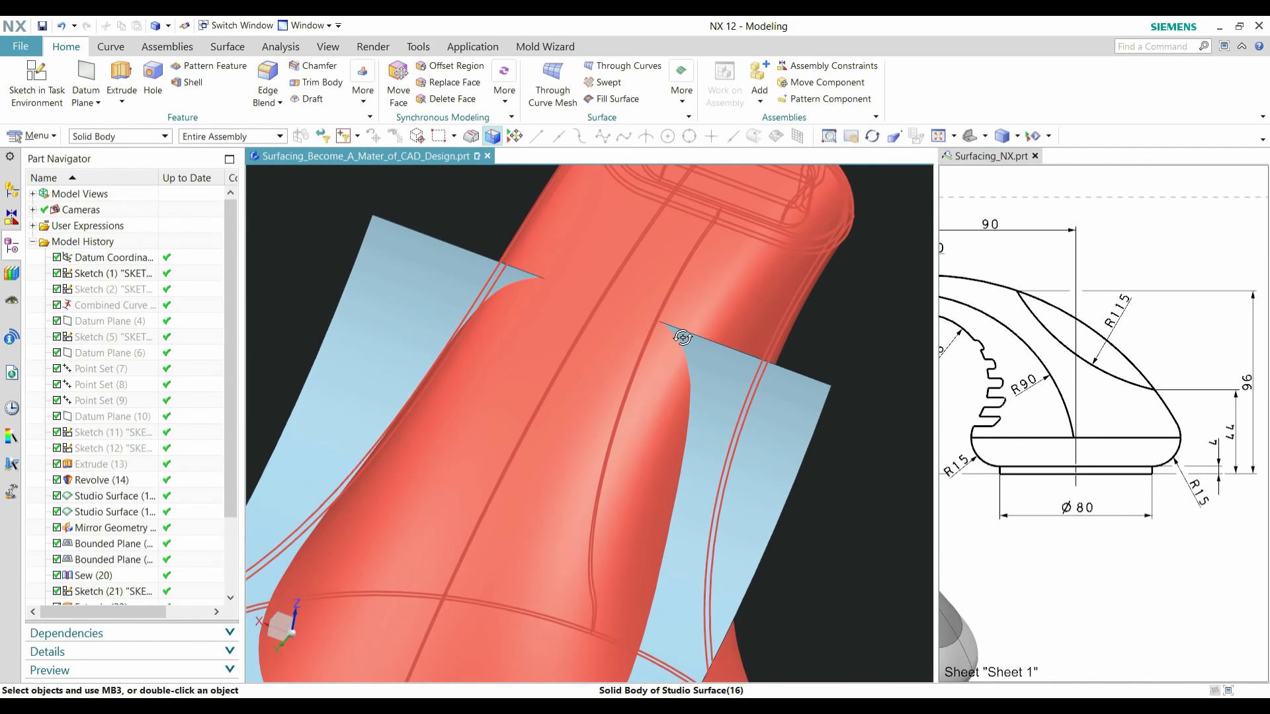
pyautogui.moveTo(717, 307); pyautogui.dragTo(535, 260, button='middle')
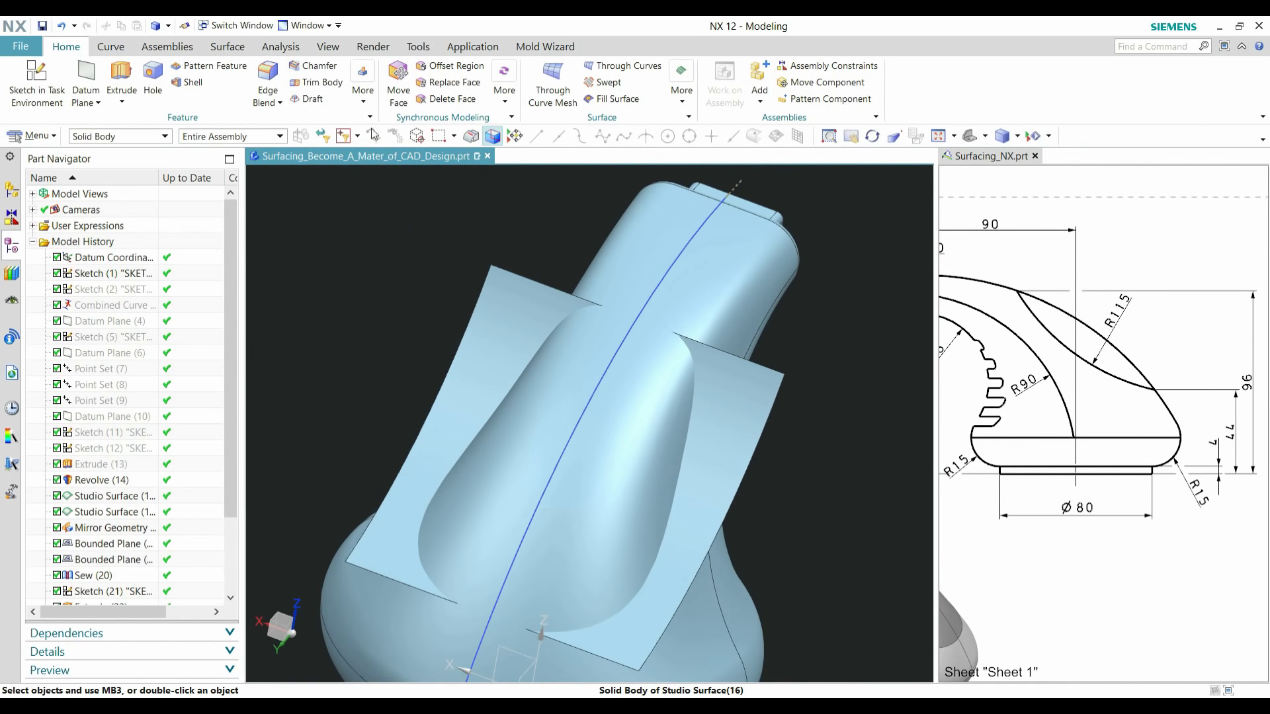
# - Extend the arc sheet's upper and lower end edges by a 12 mm offset with Extend Sheet
pyautogui.click(228, 46)
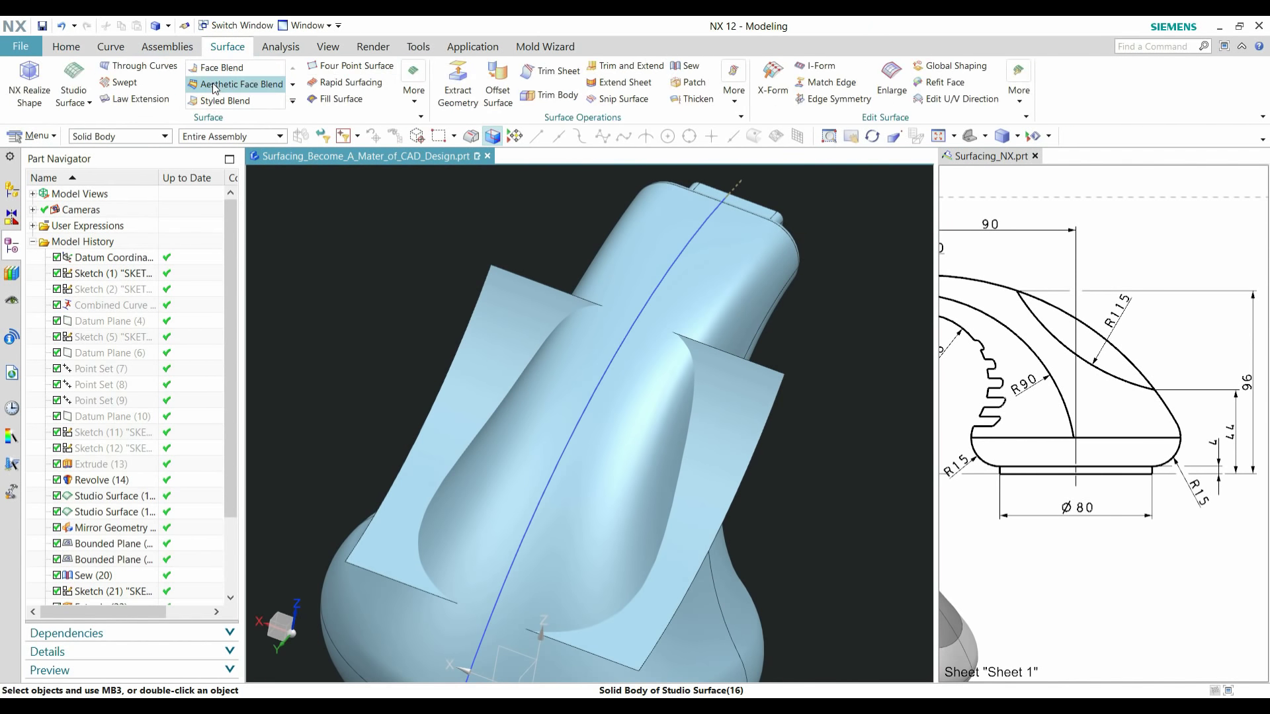
pyautogui.click(607, 83)
pyautogui.click(547, 286)
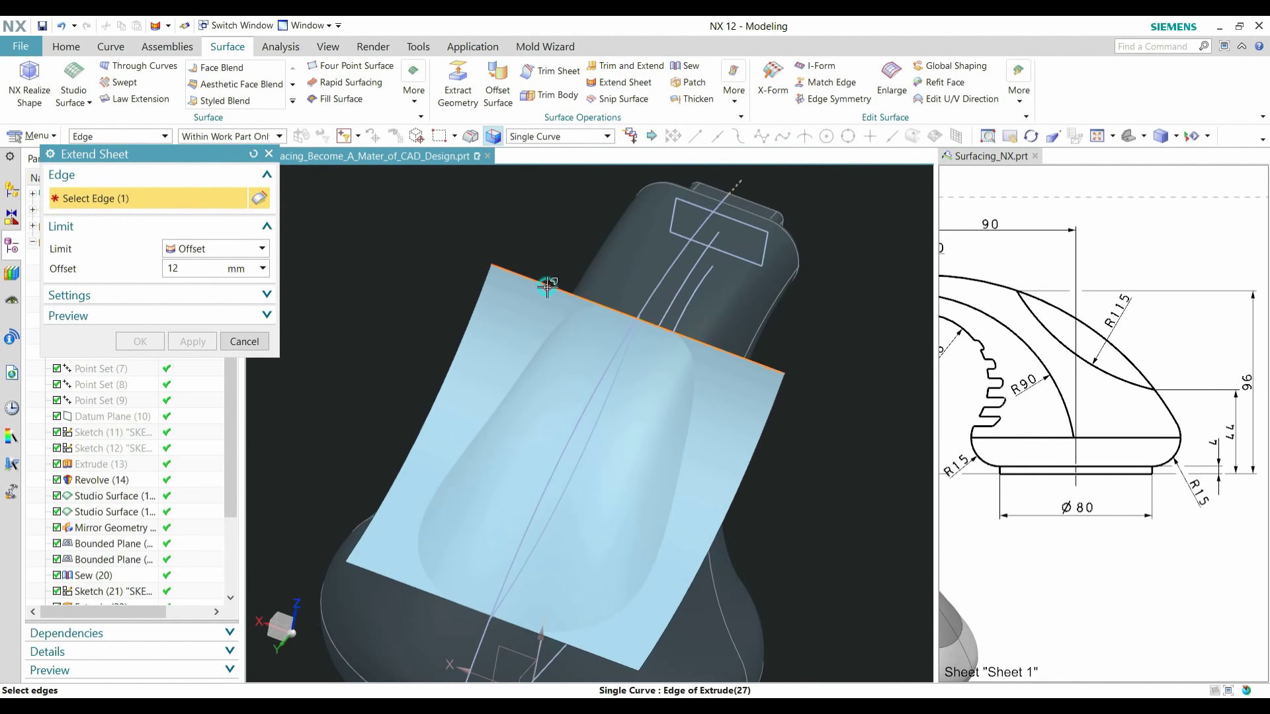
pyautogui.click(366, 569)
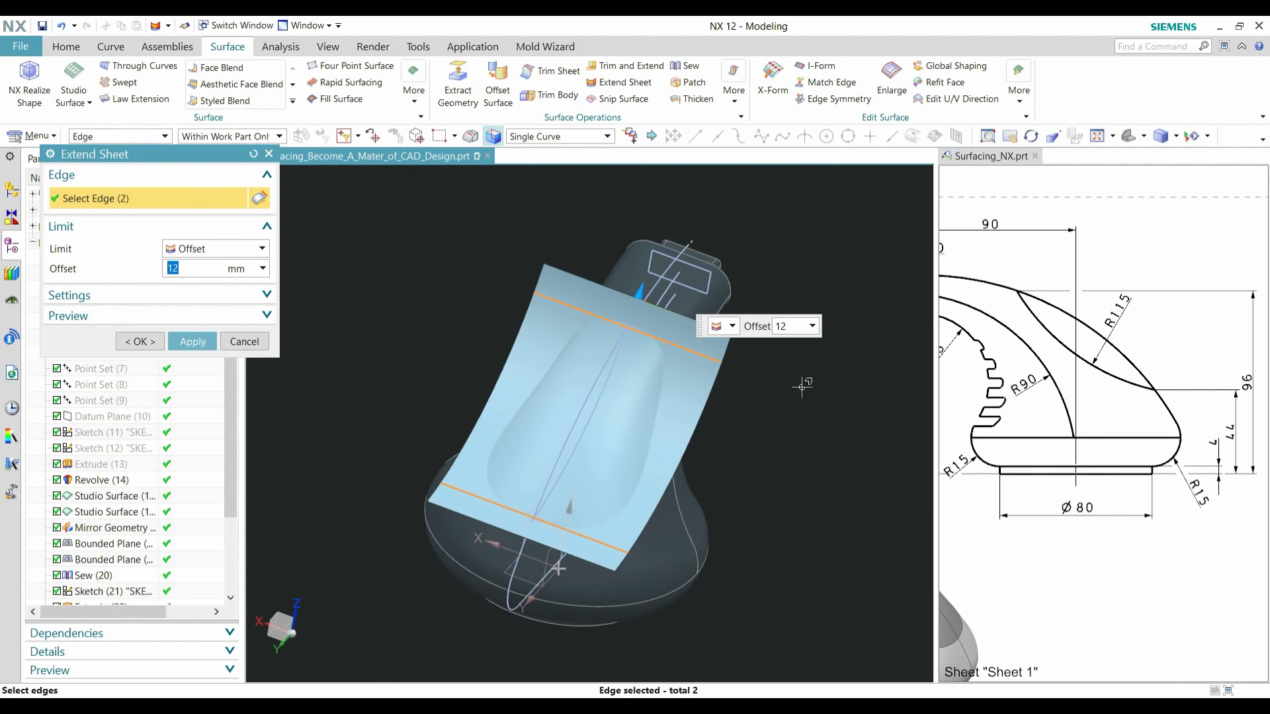
pyautogui.moveTo(786, 379); pyautogui.dragTo(716, 377, button='middle')
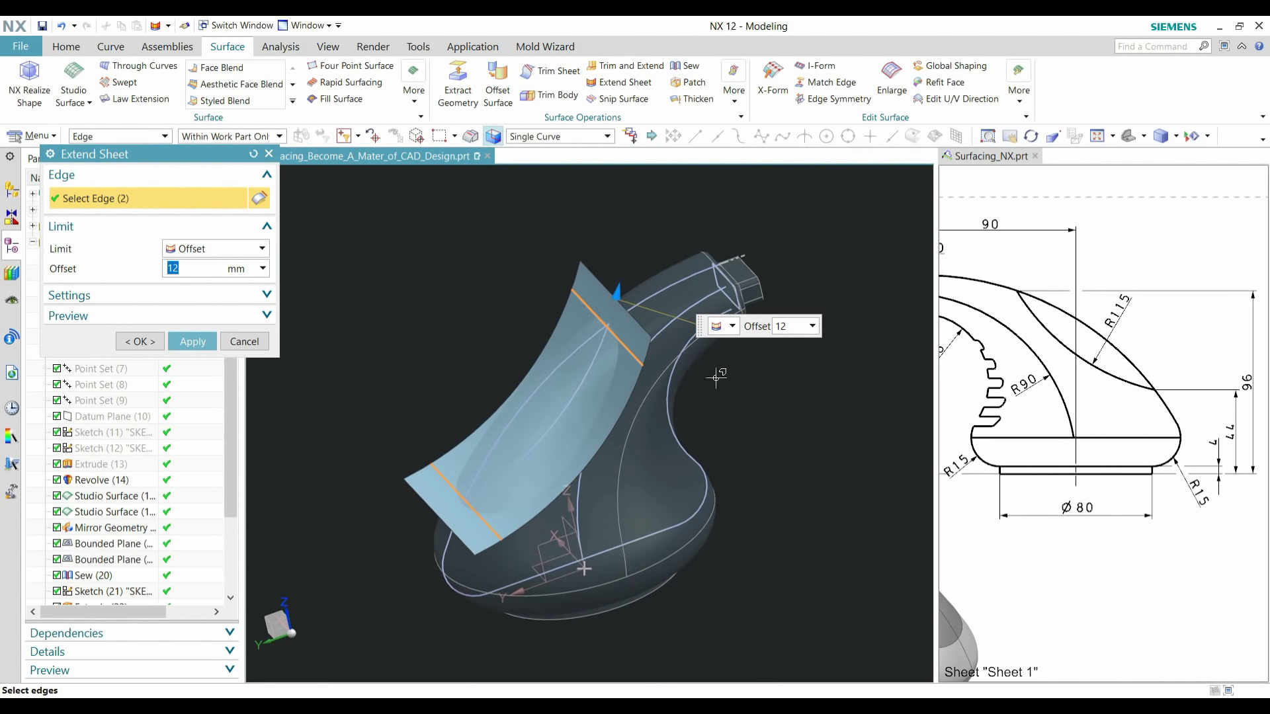
pyautogui.click(141, 341)
pyautogui.moveTo(649, 463); pyautogui.dragTo(653, 389, button='middle')
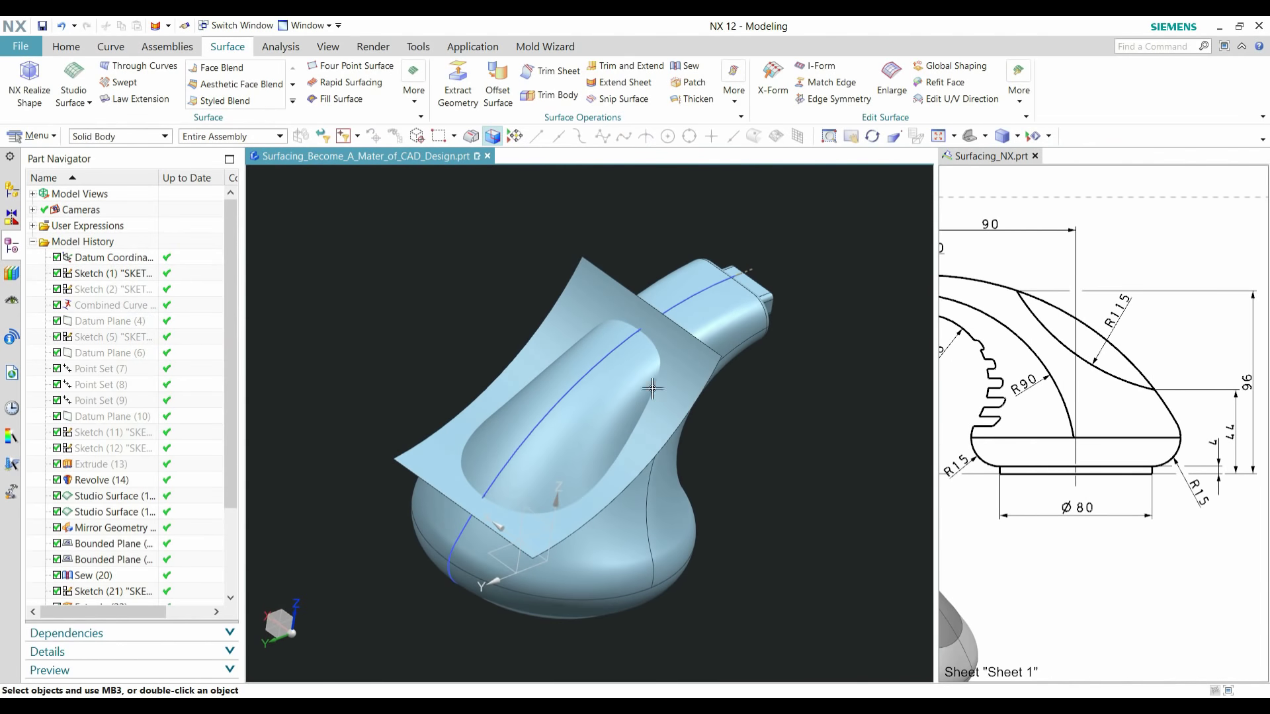
# - Divide the handle's two upper faces with the extruded R115 arc sheet, using Normal to Face as the projection direction
pyautogui.click(417, 98)
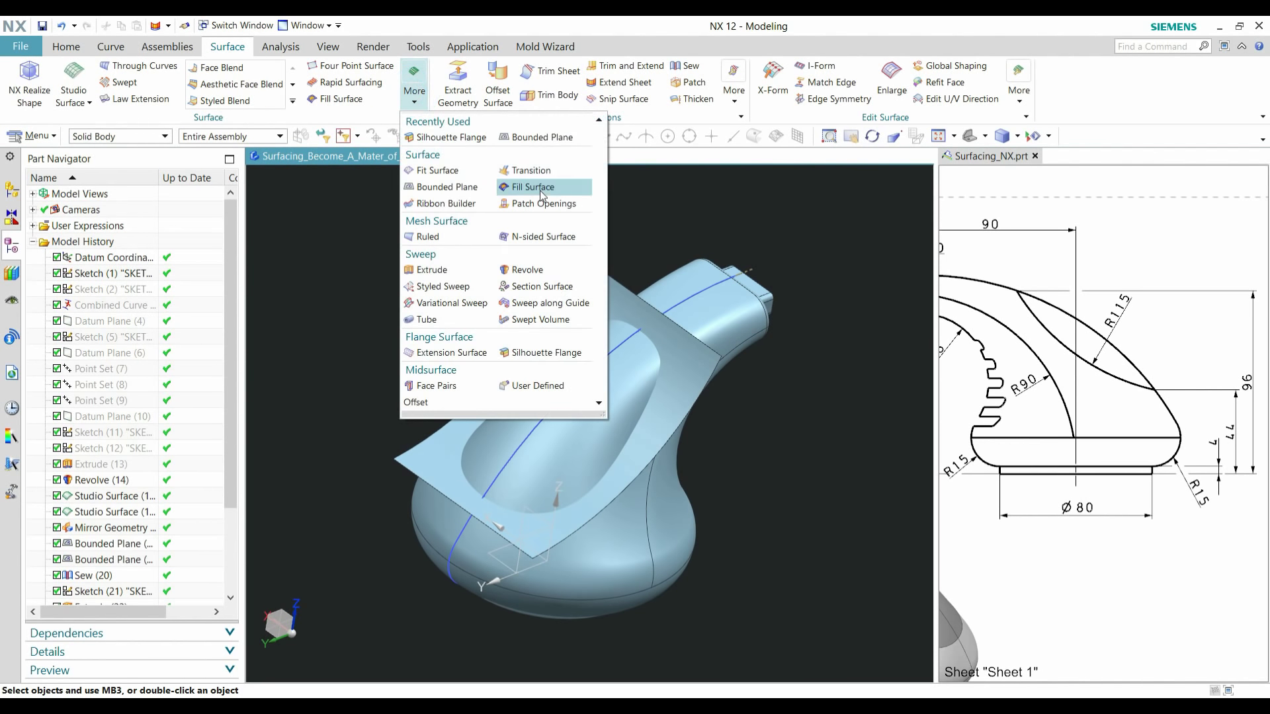
pyautogui.click(68, 46)
pyautogui.click(363, 101)
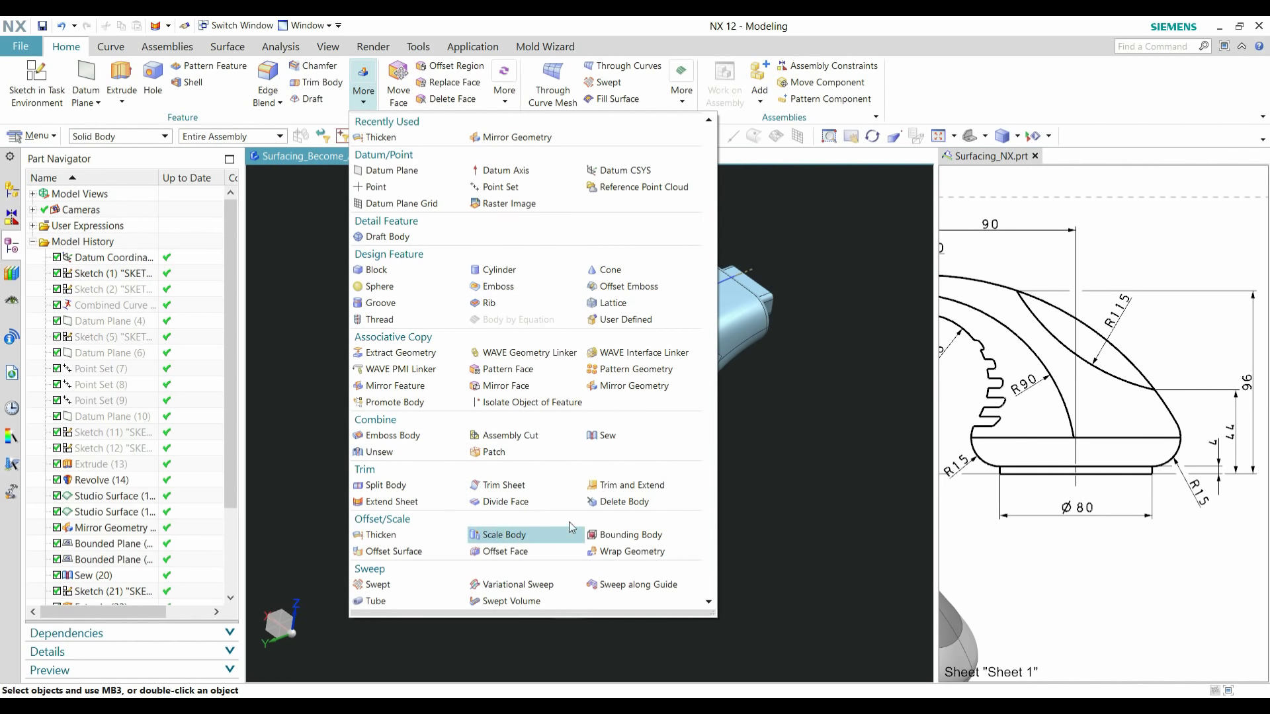
pyautogui.click(498, 504)
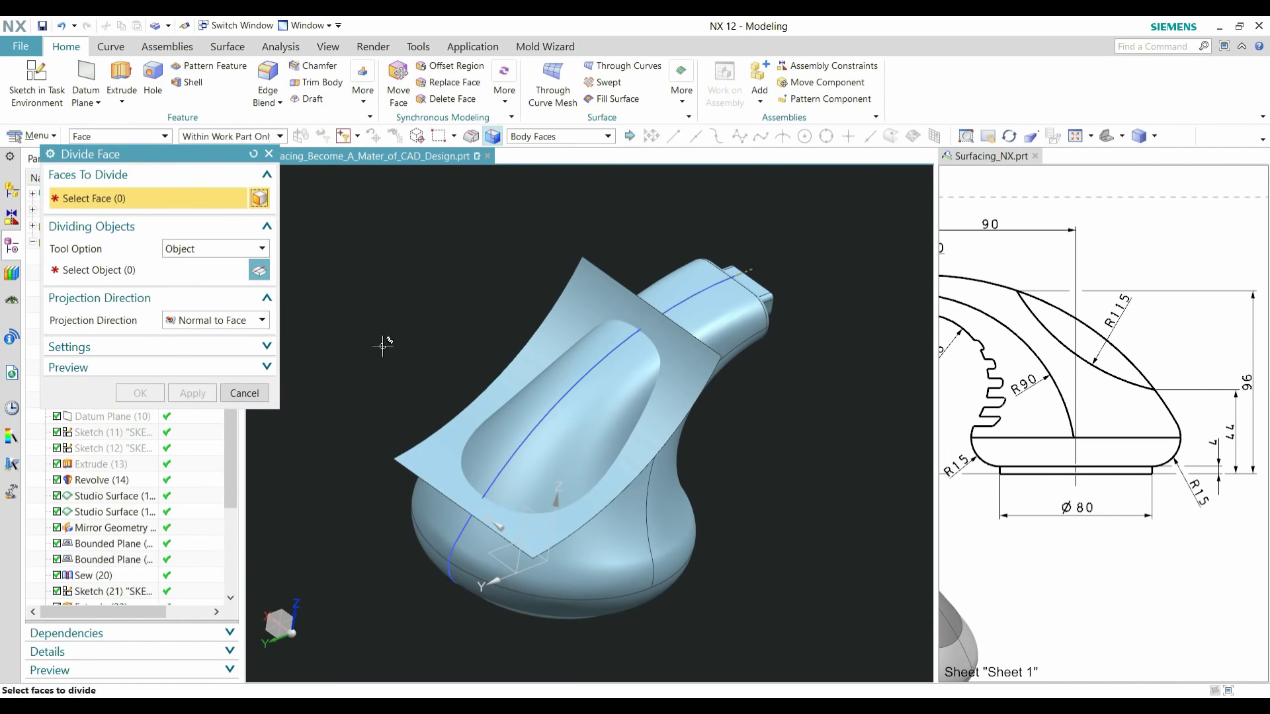
pyautogui.click(540, 137)
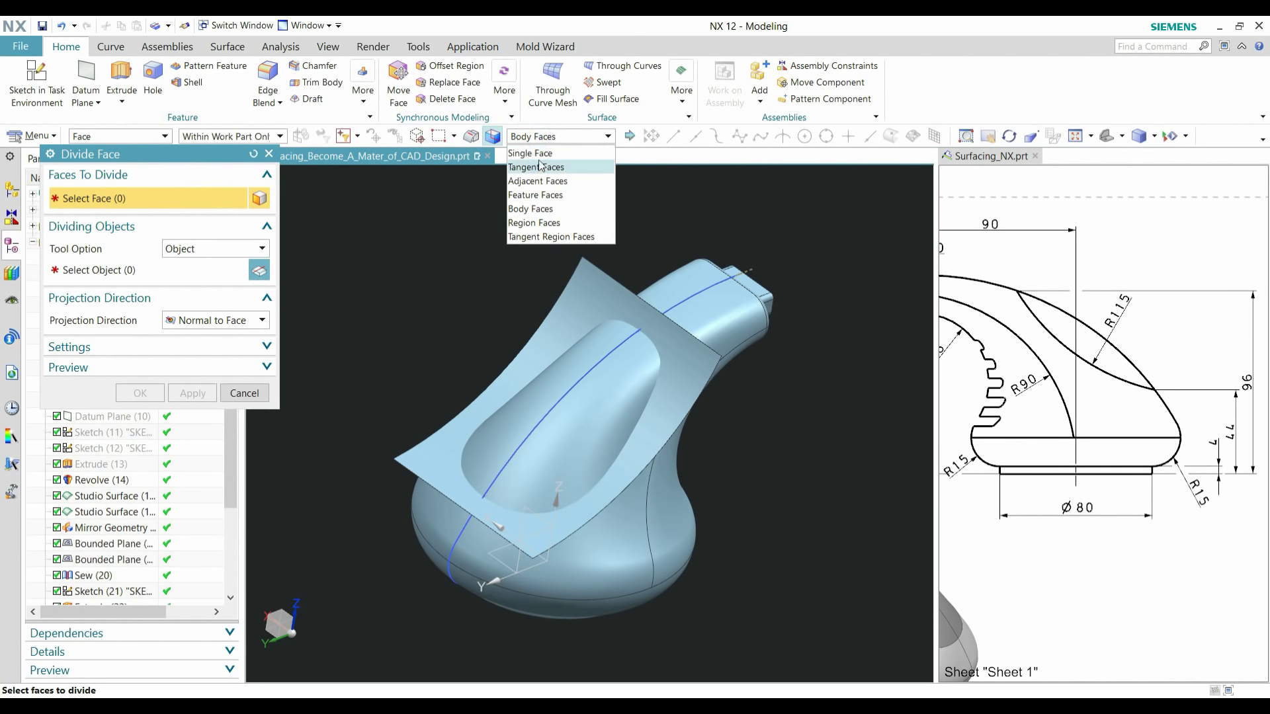
pyautogui.click(538, 153)
pyautogui.click(609, 387)
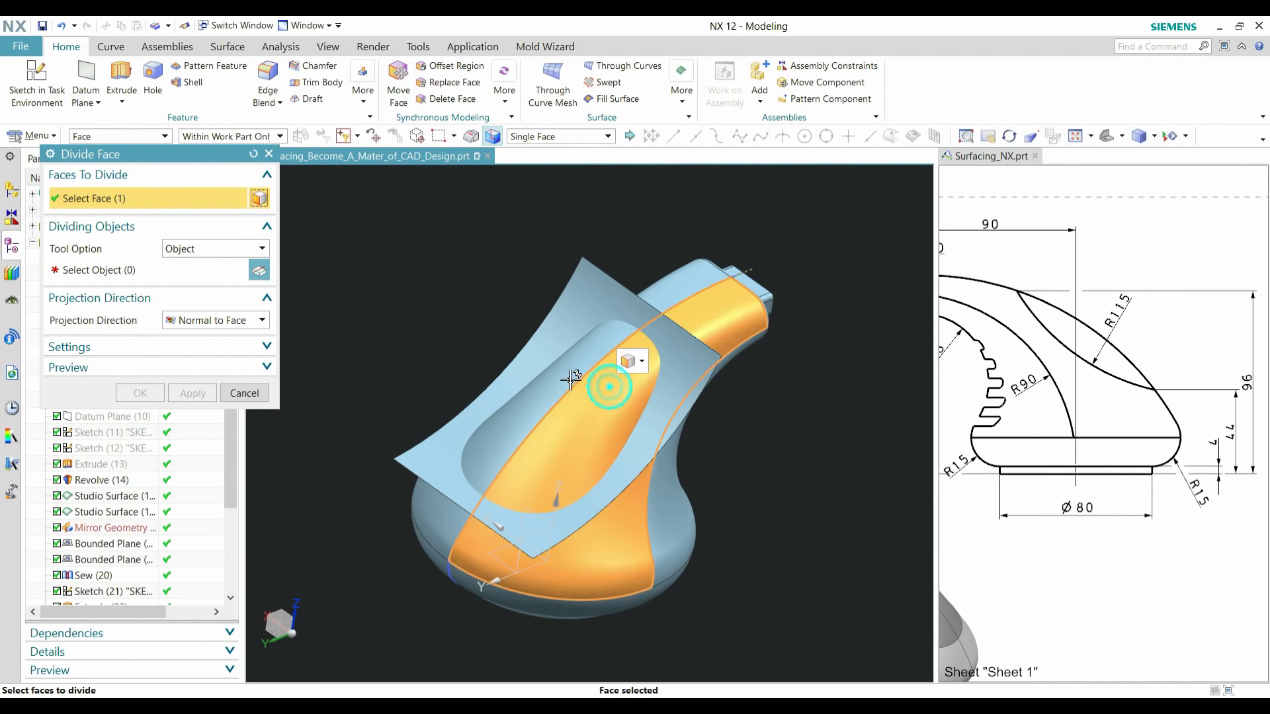
pyautogui.click(568, 378)
pyautogui.moveTo(569, 378); pyautogui.dragTo(271, 333, button='middle')
pyautogui.click(198, 270)
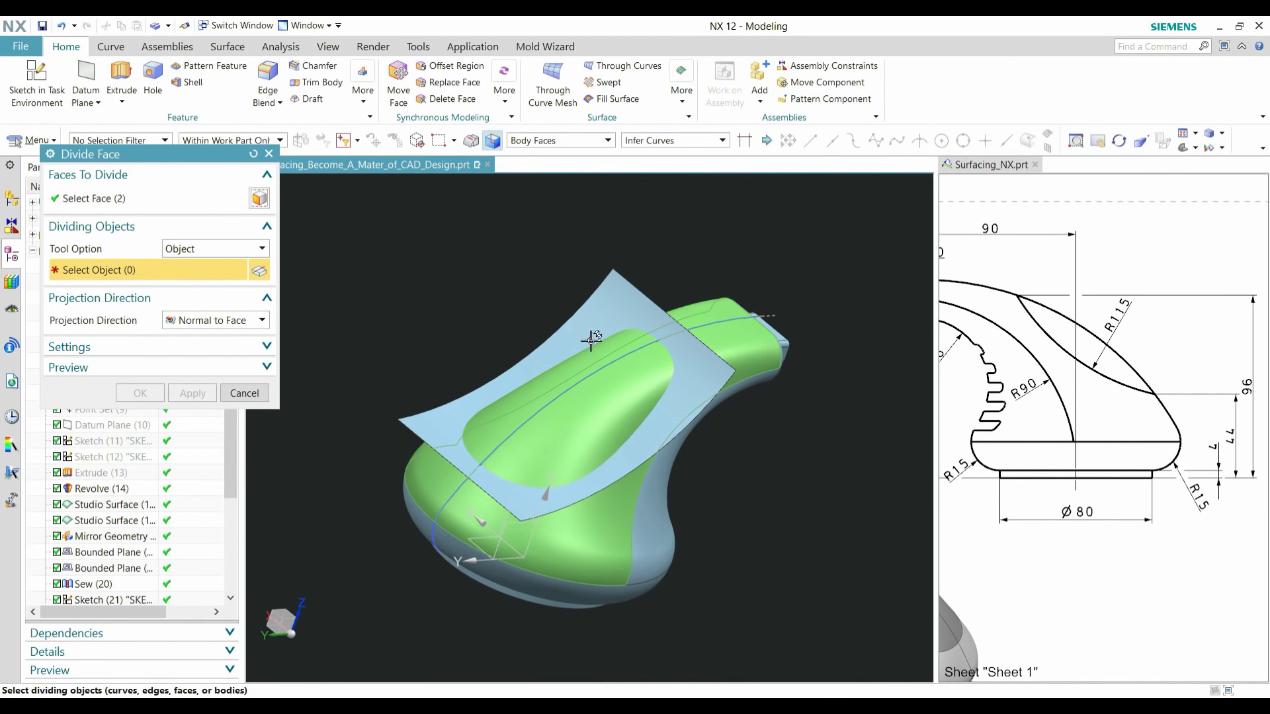
pyautogui.click(610, 310)
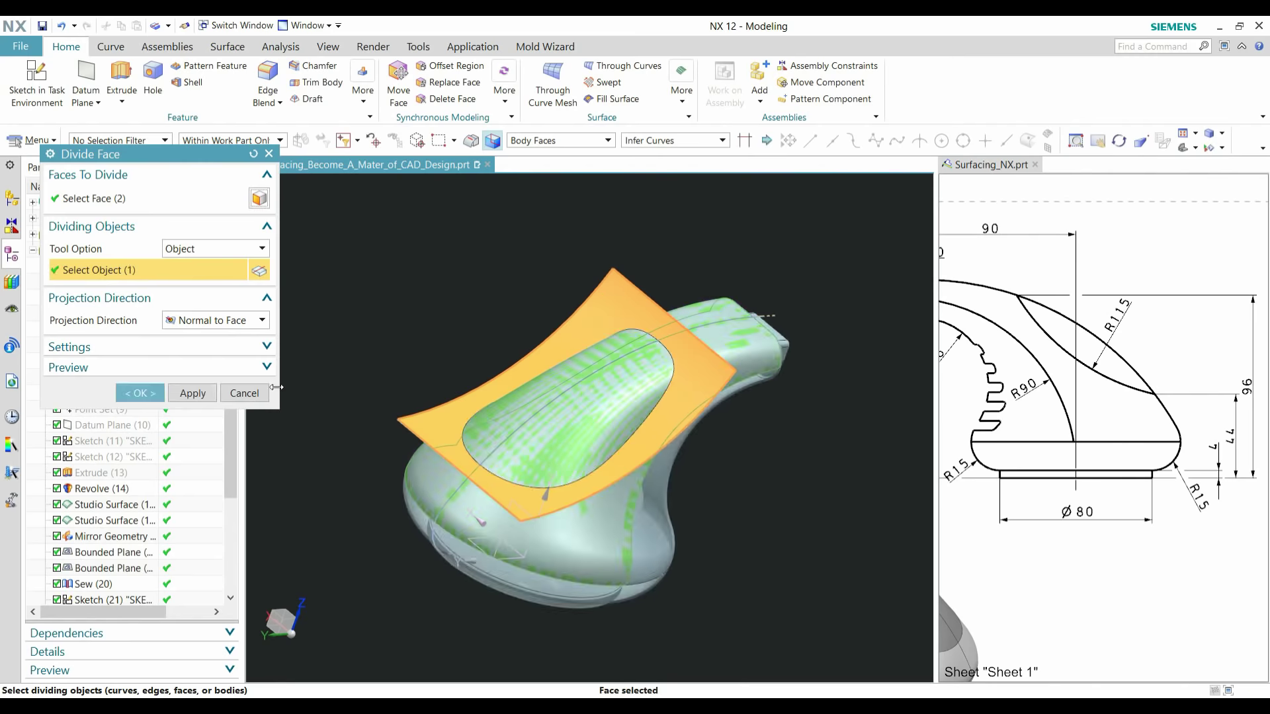
pyautogui.click(146, 394)
# - Inspect the divided area on the handle and the slot layout below the neck opening in the drawing
pyautogui.moveTo(629, 458); pyautogui.dragTo(618, 355, button='middle')
pyautogui.scroll(2, 629, 354)
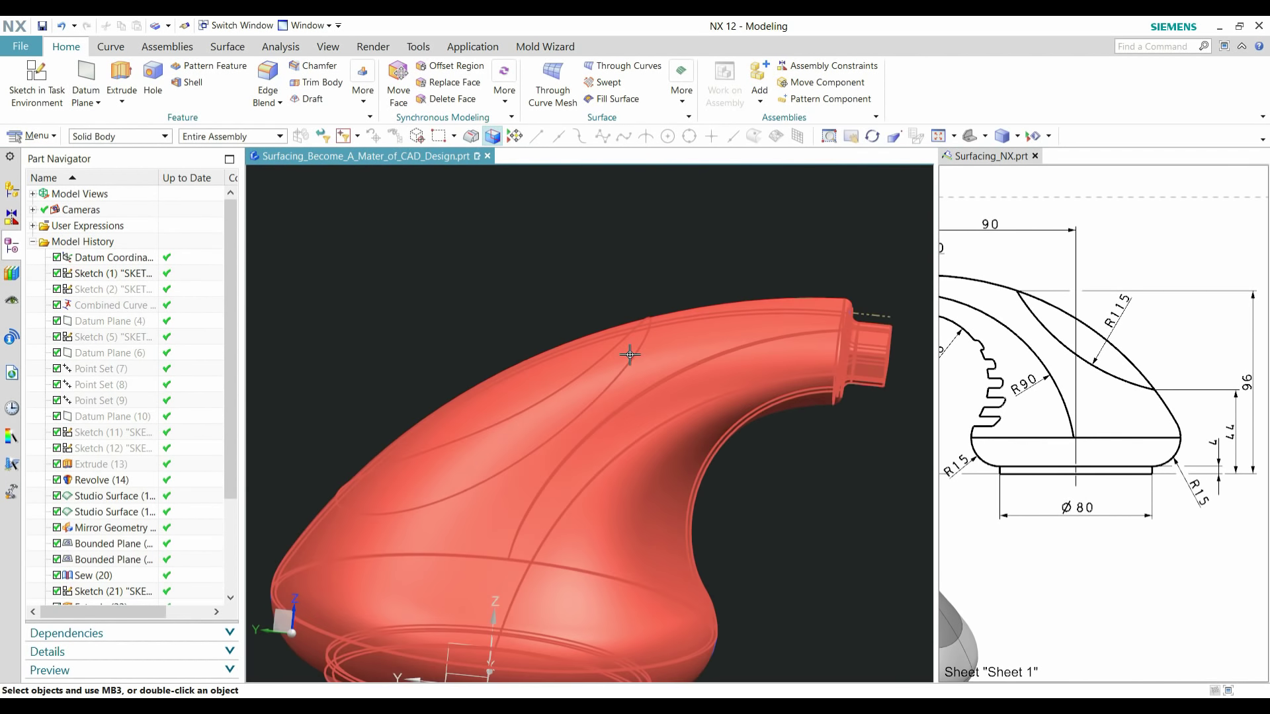
pyautogui.moveTo(653, 284)
pyautogui.mouseDown(button='middle')
pyautogui.moveTo(712, 320)
pyautogui.moveTo(743, 448)
pyautogui.moveTo(732, 363)
pyautogui.moveTo(674, 385)
pyautogui.moveTo(662, 372)
pyautogui.moveTo(695, 357)
pyautogui.moveTo(717, 369)
pyautogui.moveTo(743, 437)
pyautogui.moveTo(760, 434)
pyautogui.moveTo(745, 434)
pyautogui.moveTo(723, 397)
pyautogui.moveTo(794, 378)
pyautogui.moveTo(900, 387)
pyautogui.mouseUp(button='middle')
pyautogui.scroll(-5, 681, 294)
pyautogui.scroll(3, 693, 370)
pyautogui.scroll(-4, 986, 426)
pyautogui.scroll(4, 986, 426)
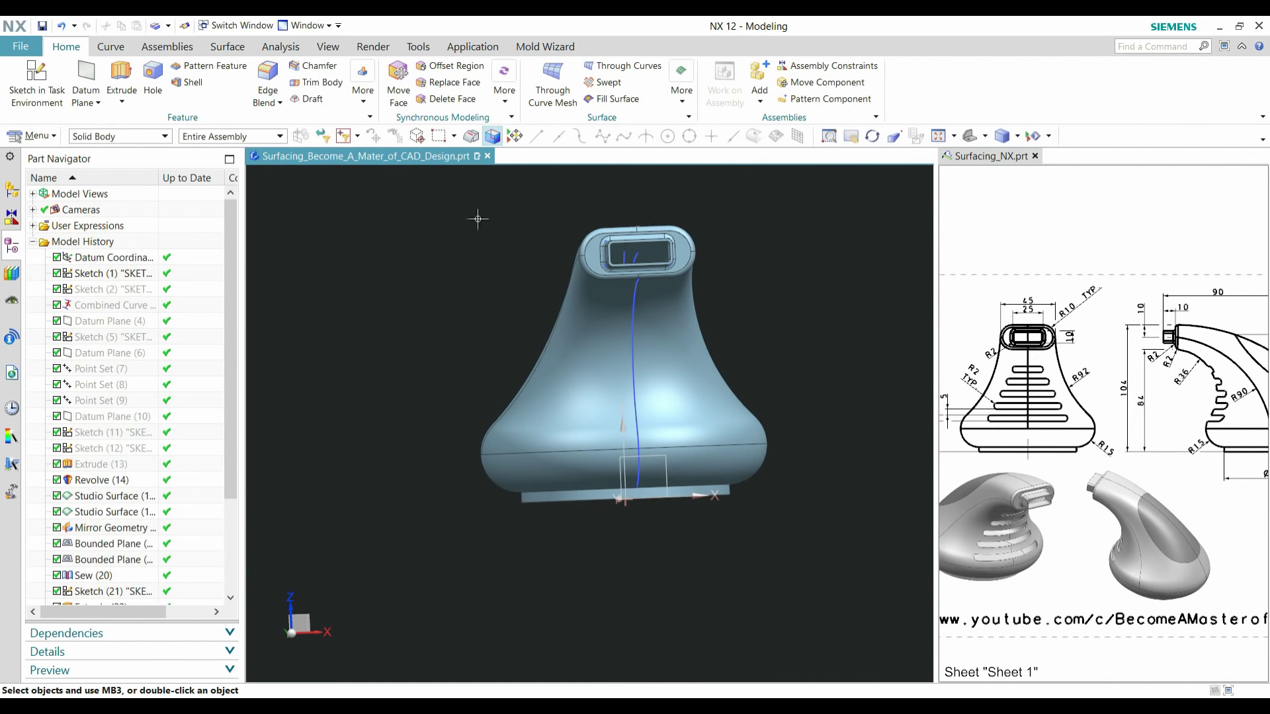
# - Create a sketch on the XZ plane with X as horizontal reference, the datum origin as its origin and Y pointing up
pyautogui.click(40, 85)
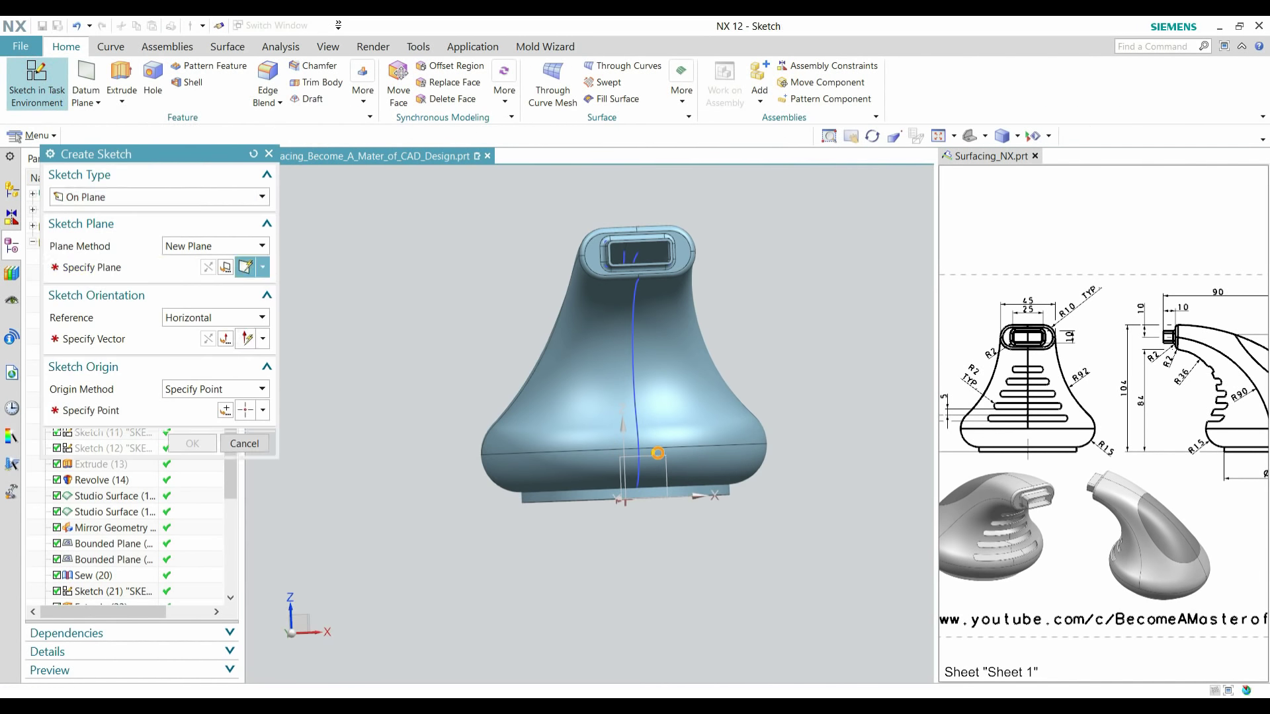
pyautogui.click(658, 456)
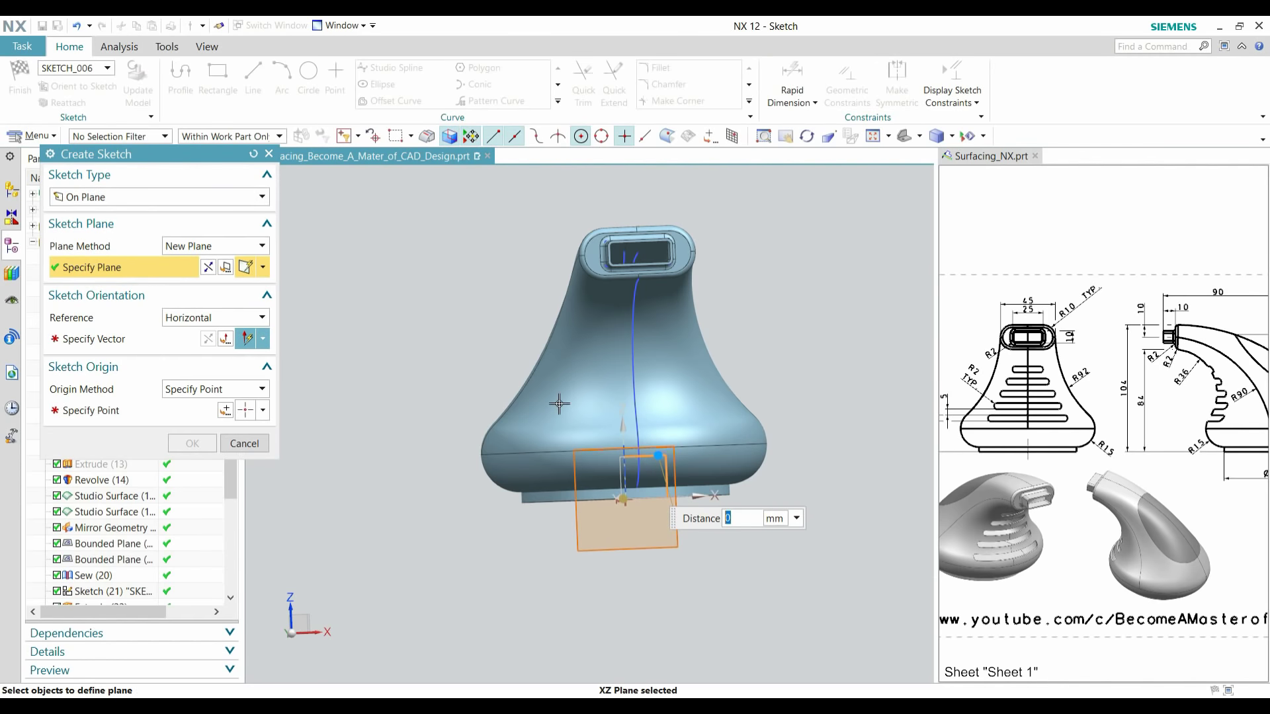
pyautogui.click(107, 338)
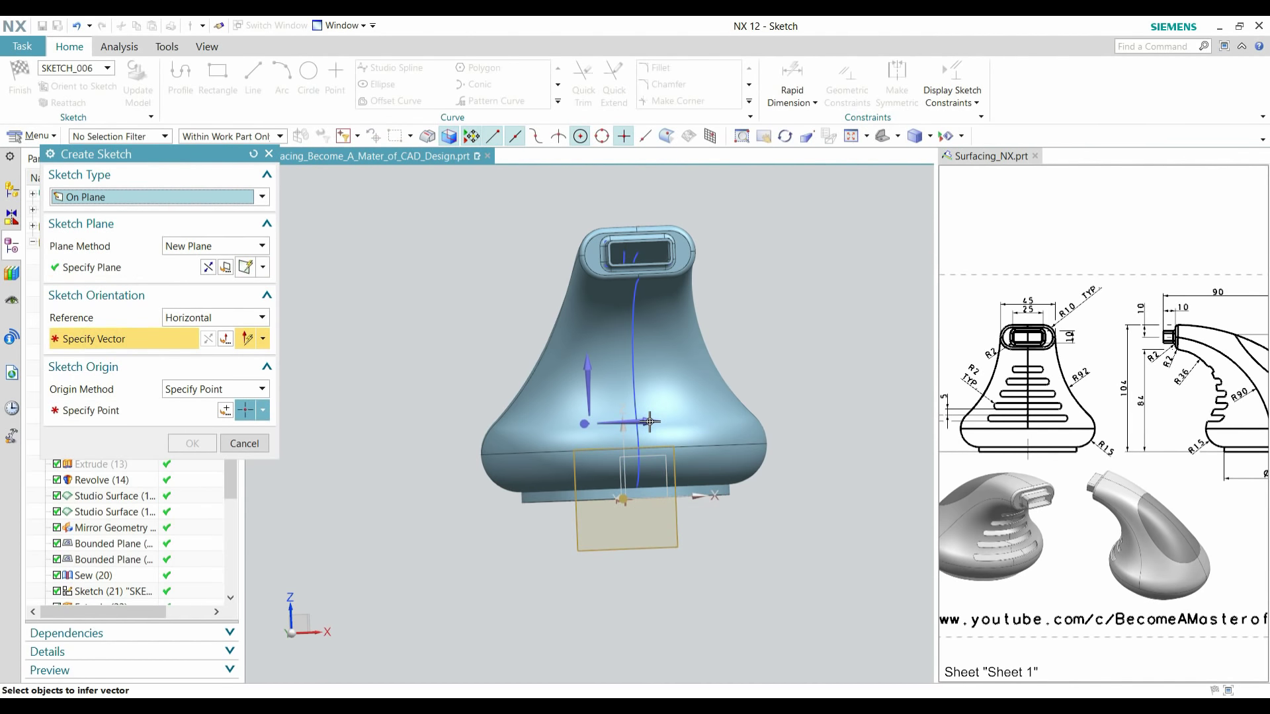
pyautogui.click(649, 421)
pyautogui.click(225, 411)
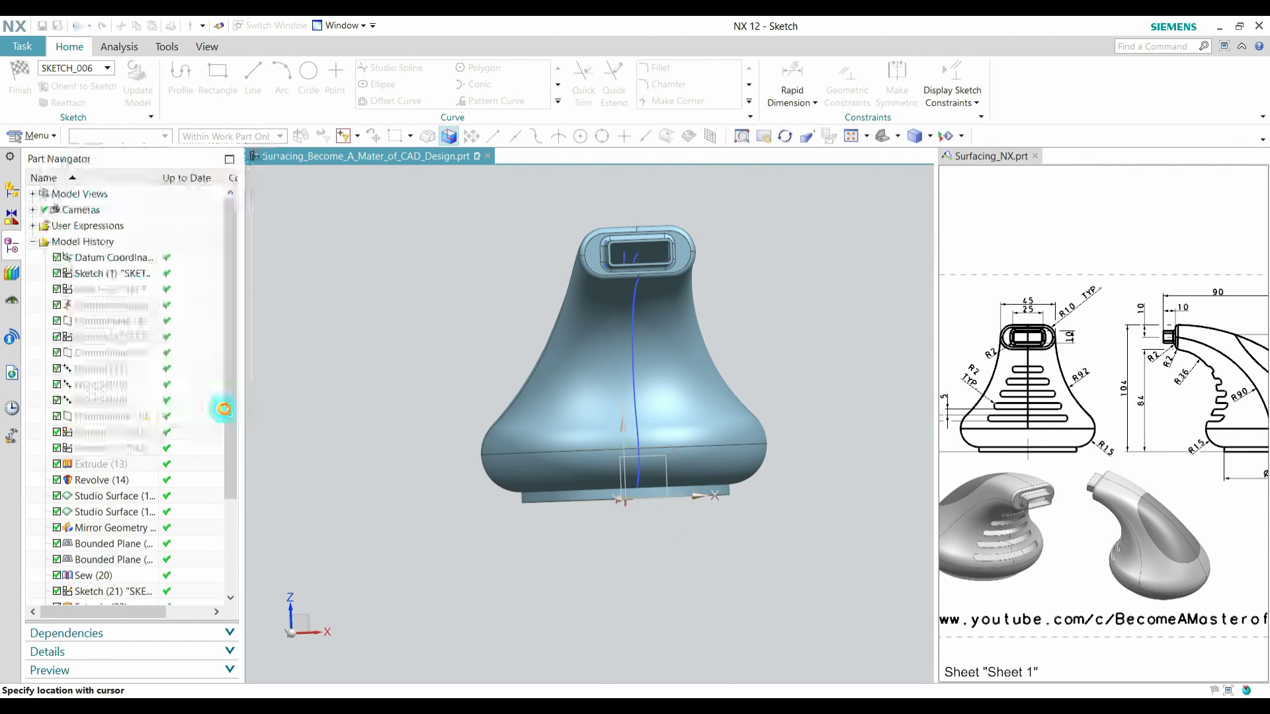
pyautogui.click(192, 439)
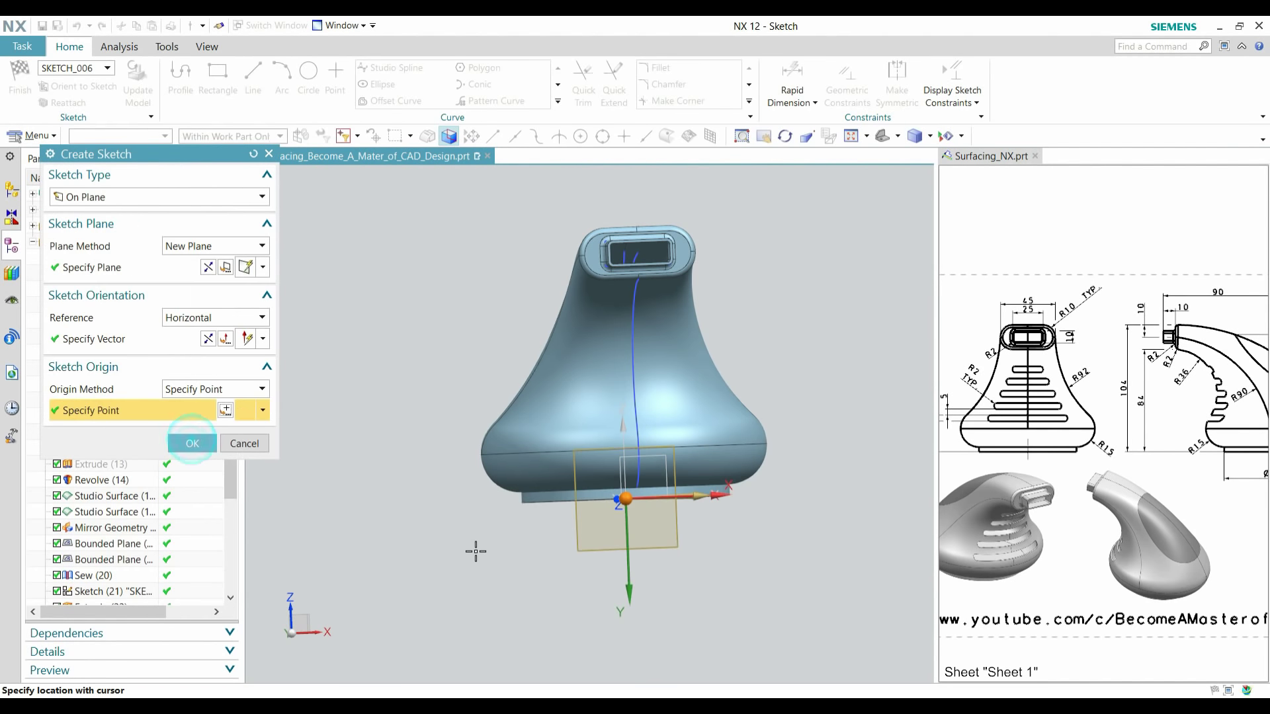
pyautogui.click(209, 339)
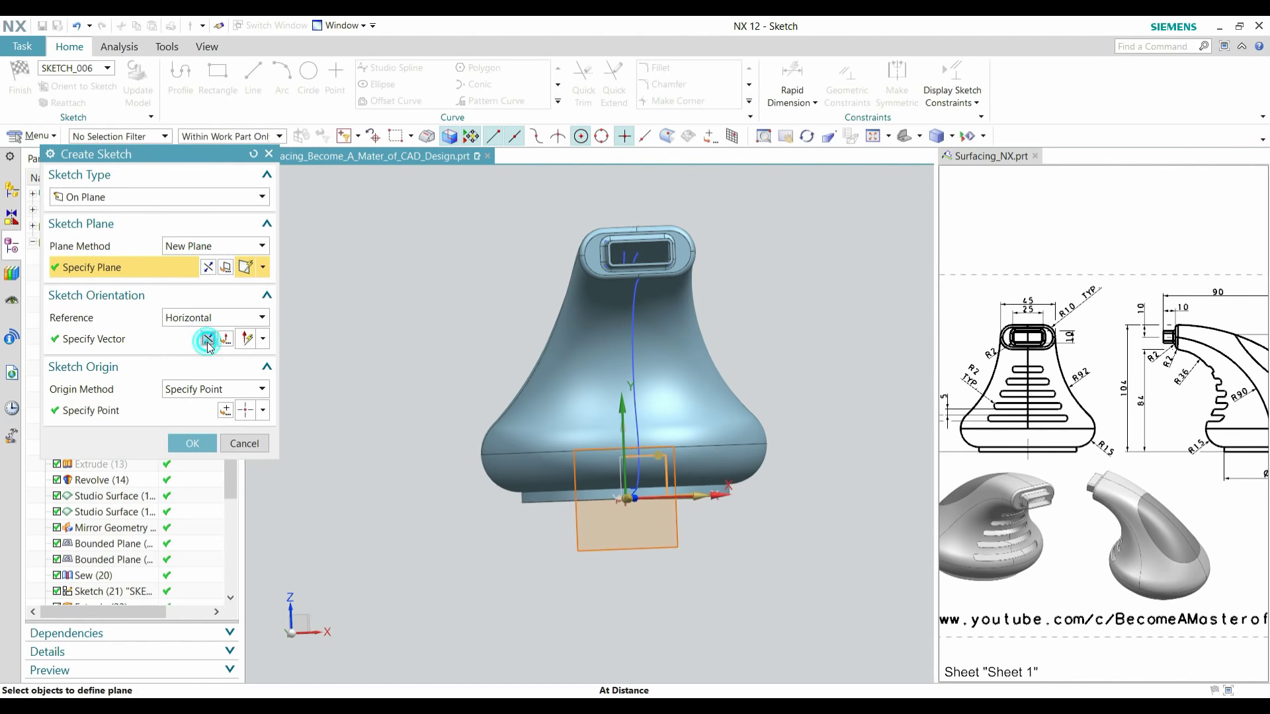
pyautogui.click(216, 441)
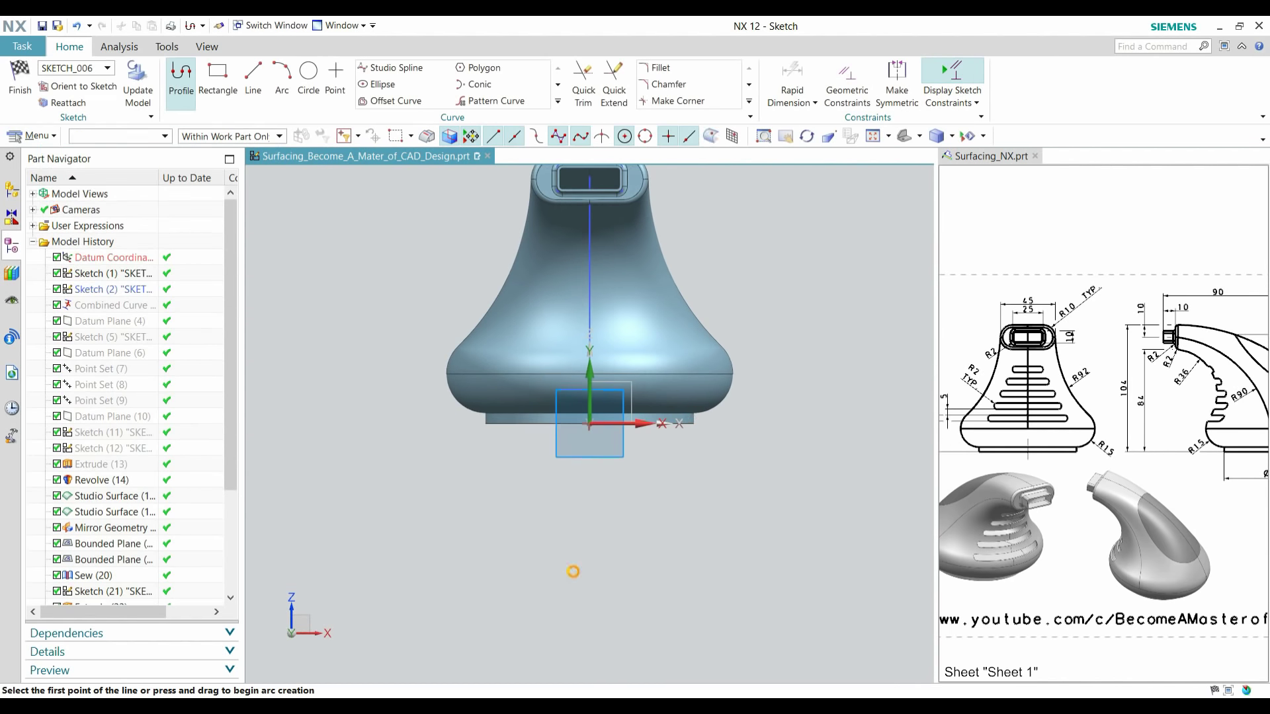
# - Draw a rectangle about 37 mm wide and 7 mm high across the vertical axis on the lower part of the handle
pyautogui.scroll(1, 604, 360)
pyautogui.scroll(-3, 597, 457)
pyautogui.scroll(2, 590, 375)
pyautogui.scroll(-2, 1087, 423)
pyautogui.scroll(3, 982, 423)
pyautogui.scroll(2, 982, 426)
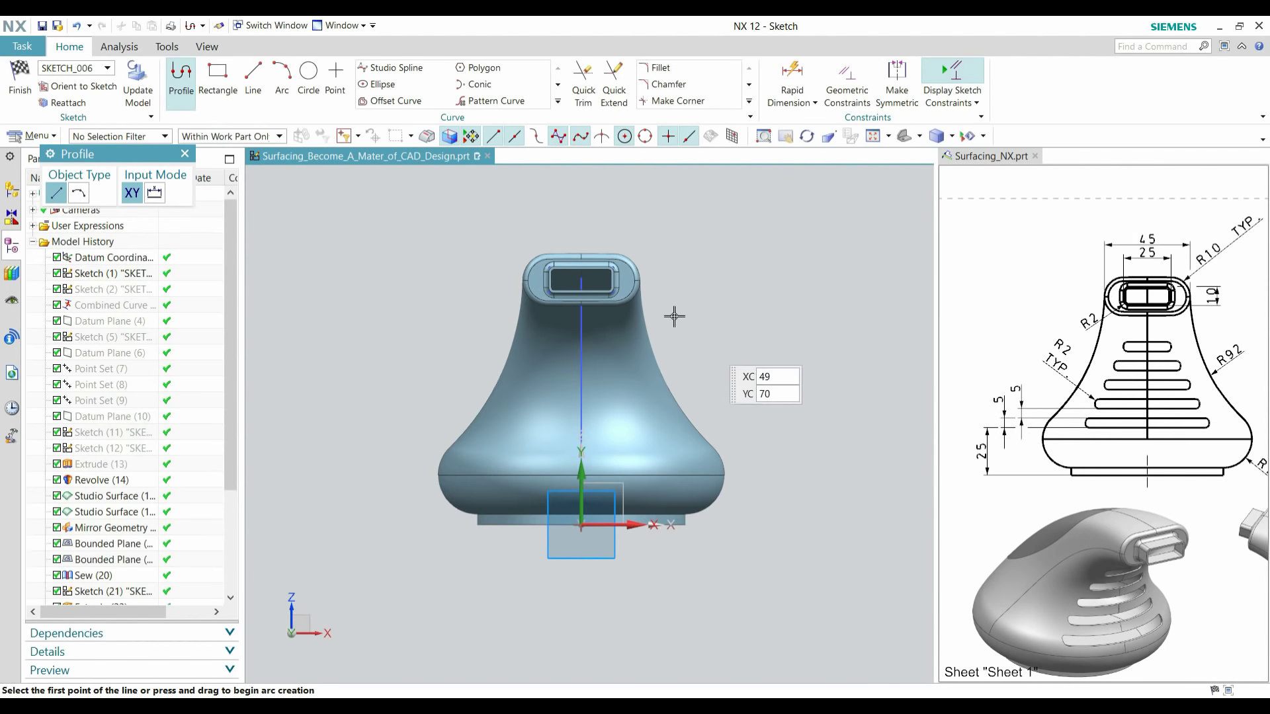
pyautogui.click(216, 75)
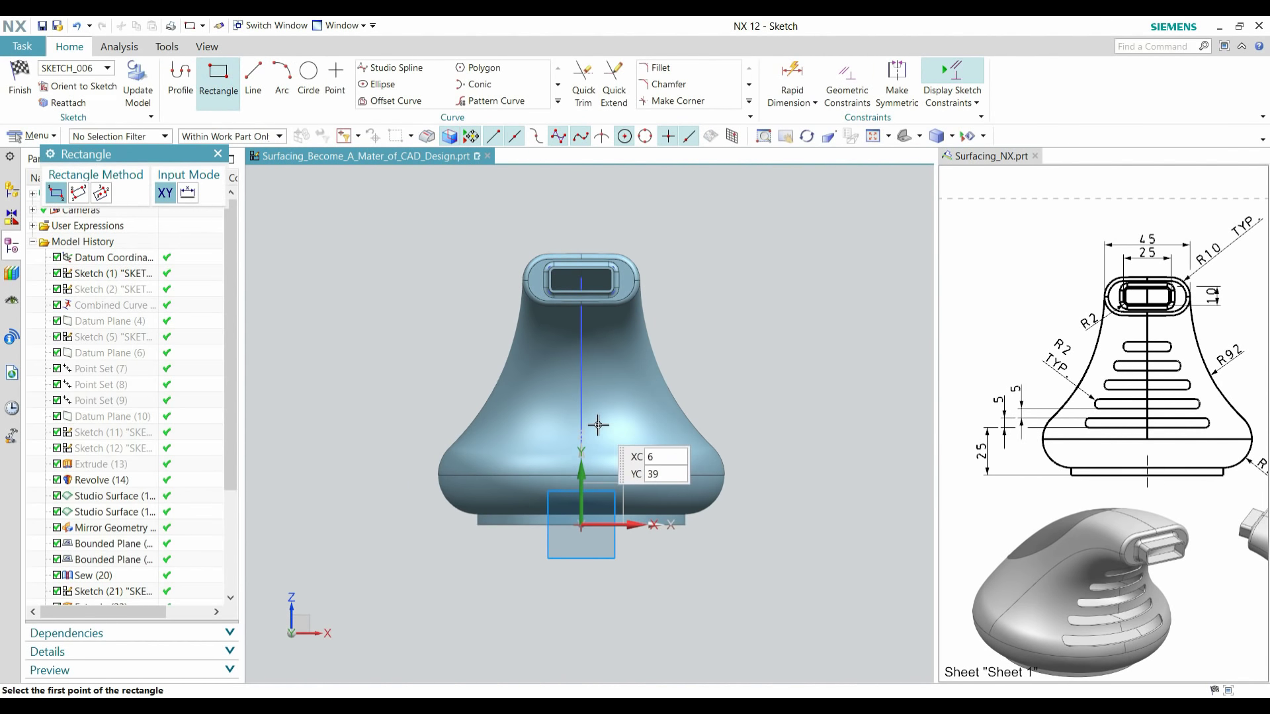
pyautogui.scroll(1, 601, 426)
pyautogui.click(515, 430)
pyautogui.click(636, 452)
pyautogui.press('Escape')
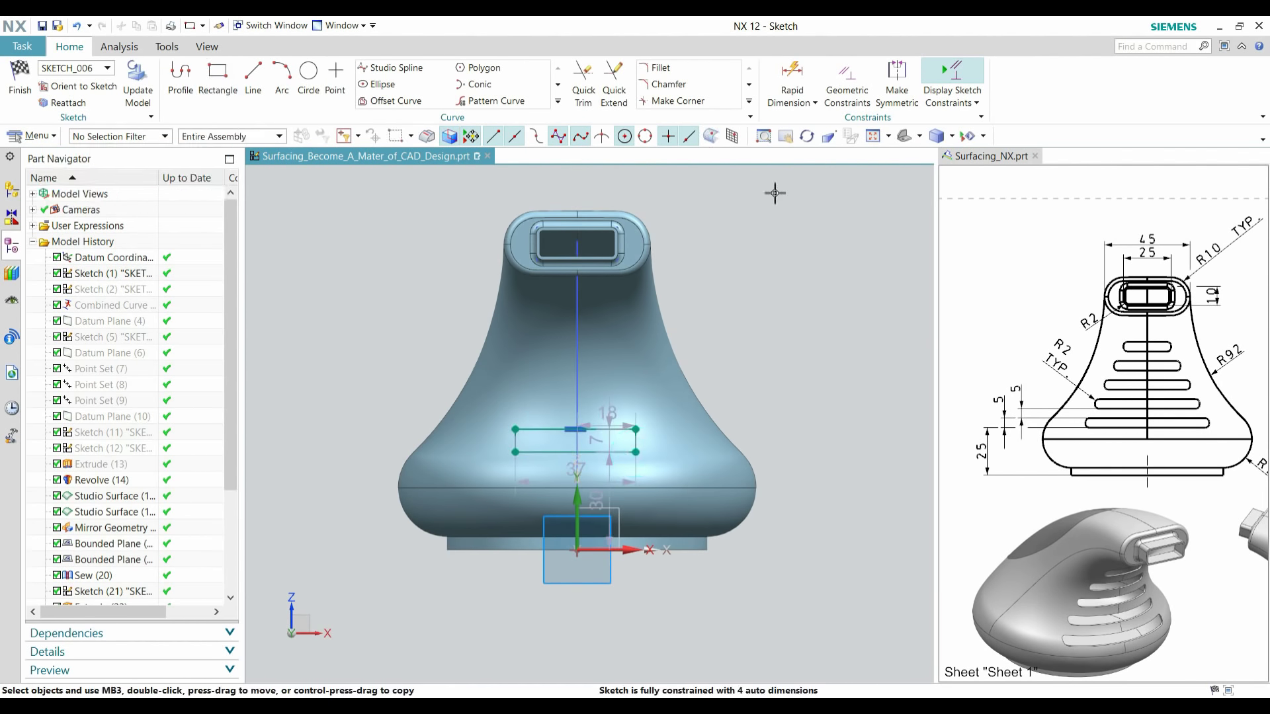
# - Dimension the rectangle's lower edge 25 mm above the sketch's horizontal axis
pyautogui.click(792, 80)
pyautogui.click(577, 495)
pyautogui.click(516, 453)
pyautogui.click(331, 503)
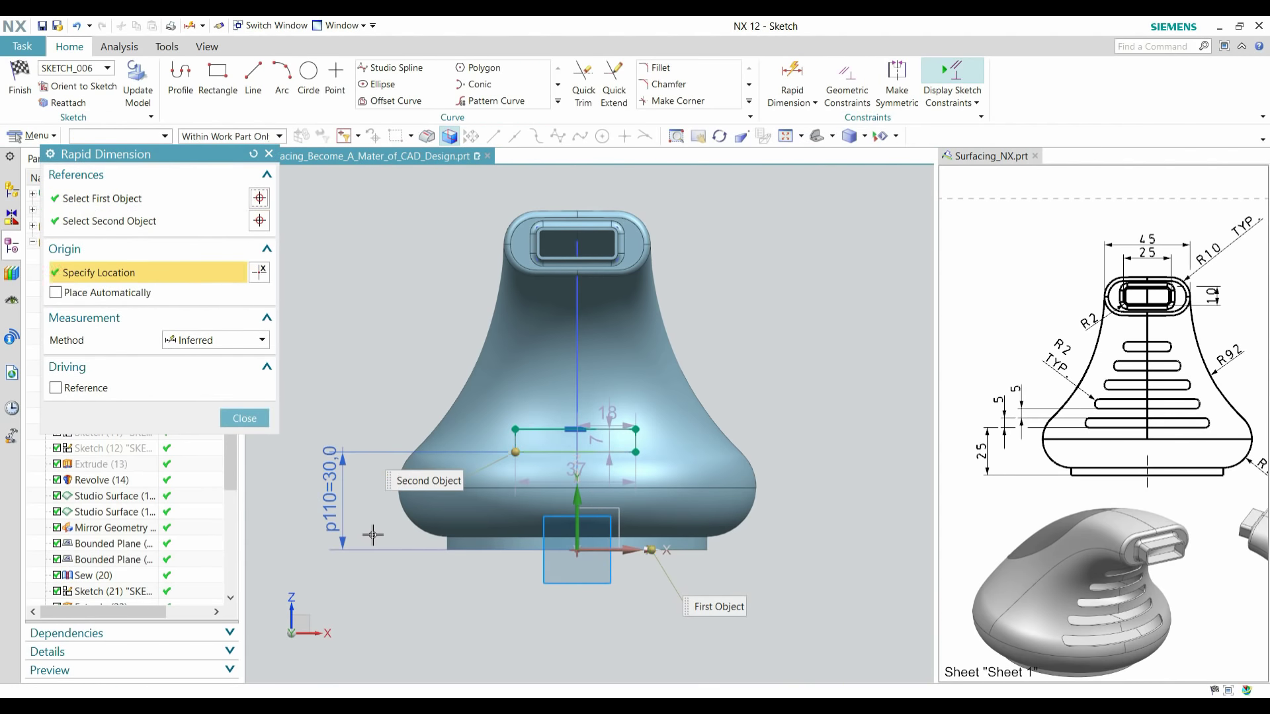
pyautogui.write('25')
pyautogui.press('Return')
pyautogui.press('Escape')
pyautogui.scroll(2, 635, 473)
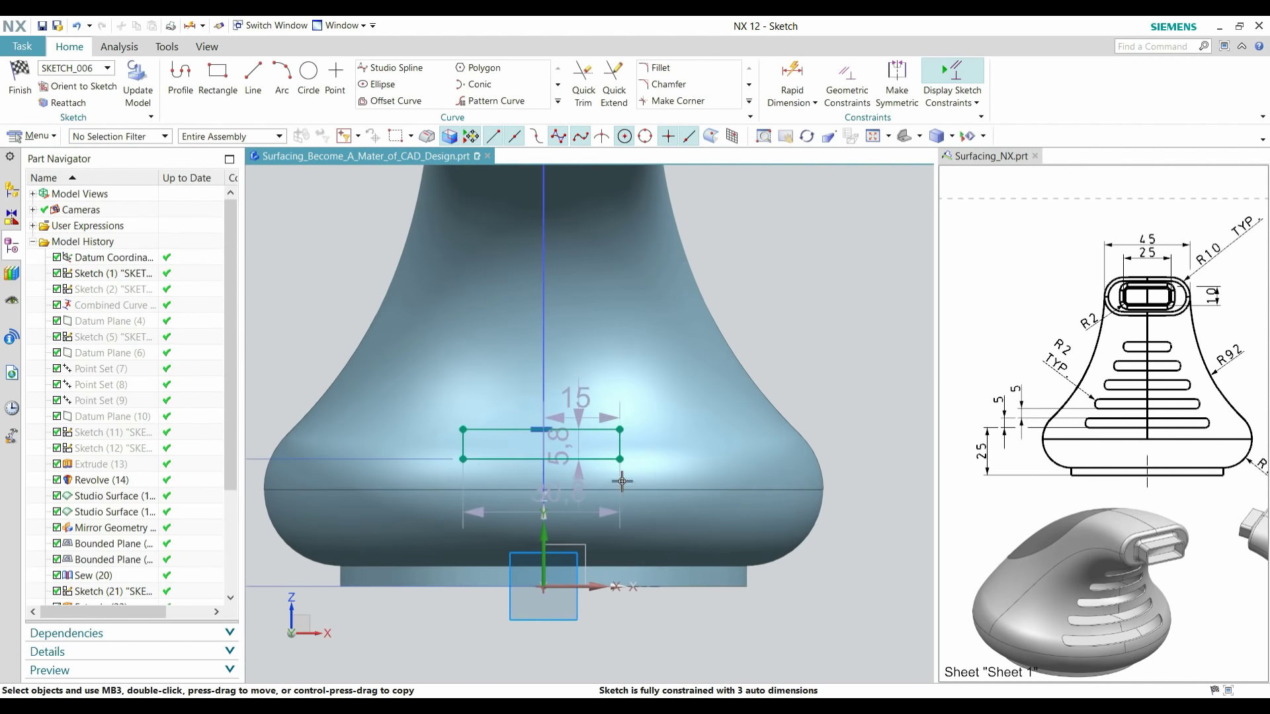
# - Set the rectangle's width to 80 mm
pyautogui.doubleClick(574, 499)
pyautogui.click(468, 560)
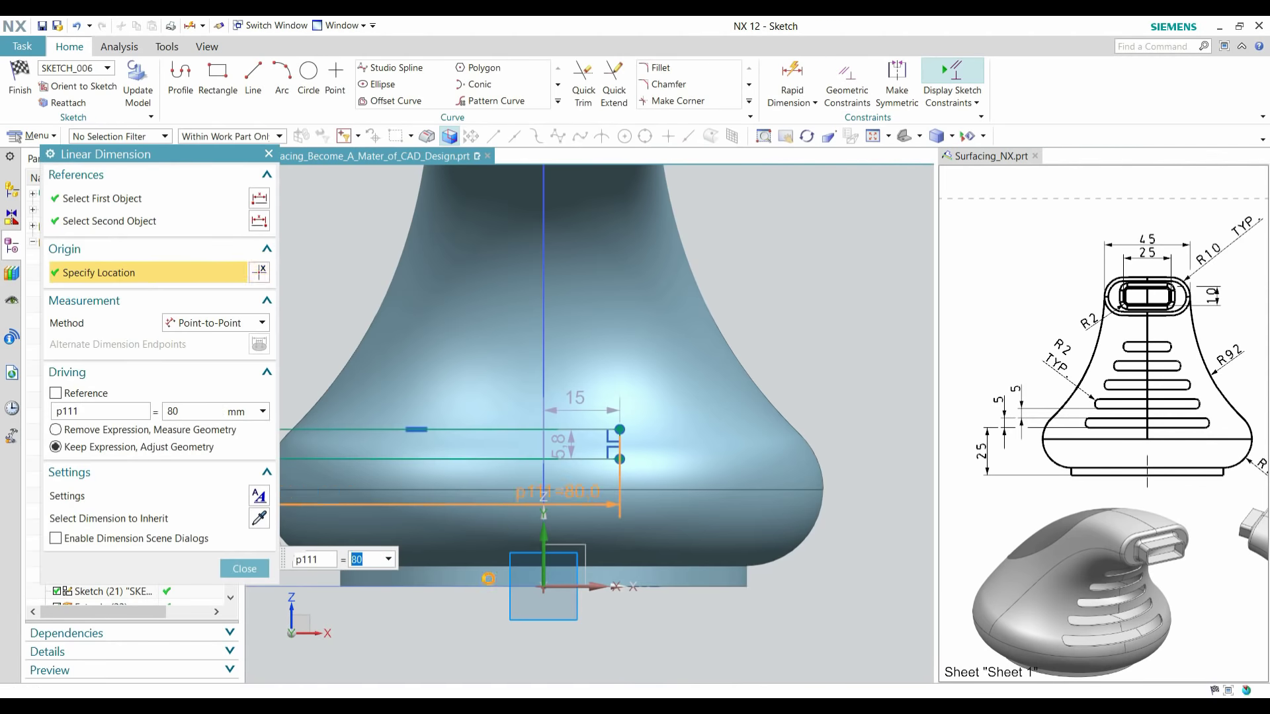
pyautogui.press('Return')
# - Centre the rectangle's lower edge on the vertical axis by its midpoint and set the width to 60 mm
pyautogui.scroll(-2, 553, 453)
pyautogui.scroll(5, 636, 506)
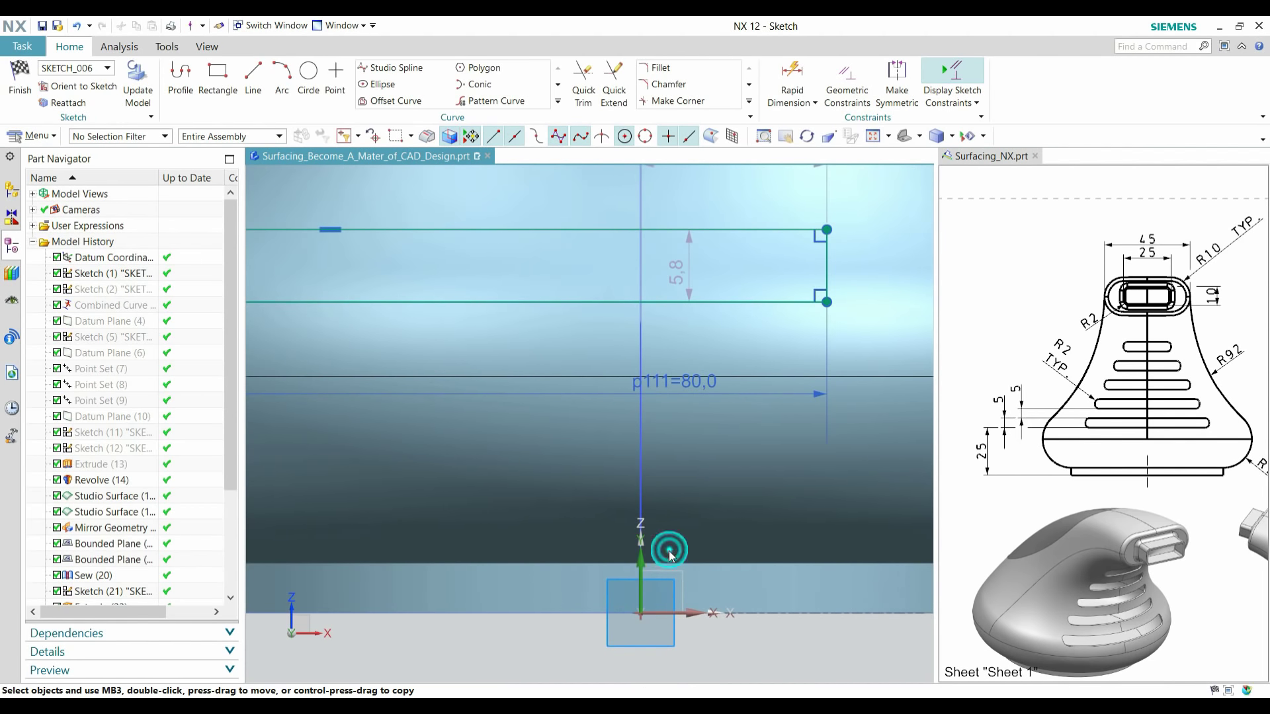
pyautogui.scroll(-4, 664, 539)
pyautogui.doubleClick(754, 464)
pyautogui.write('60')
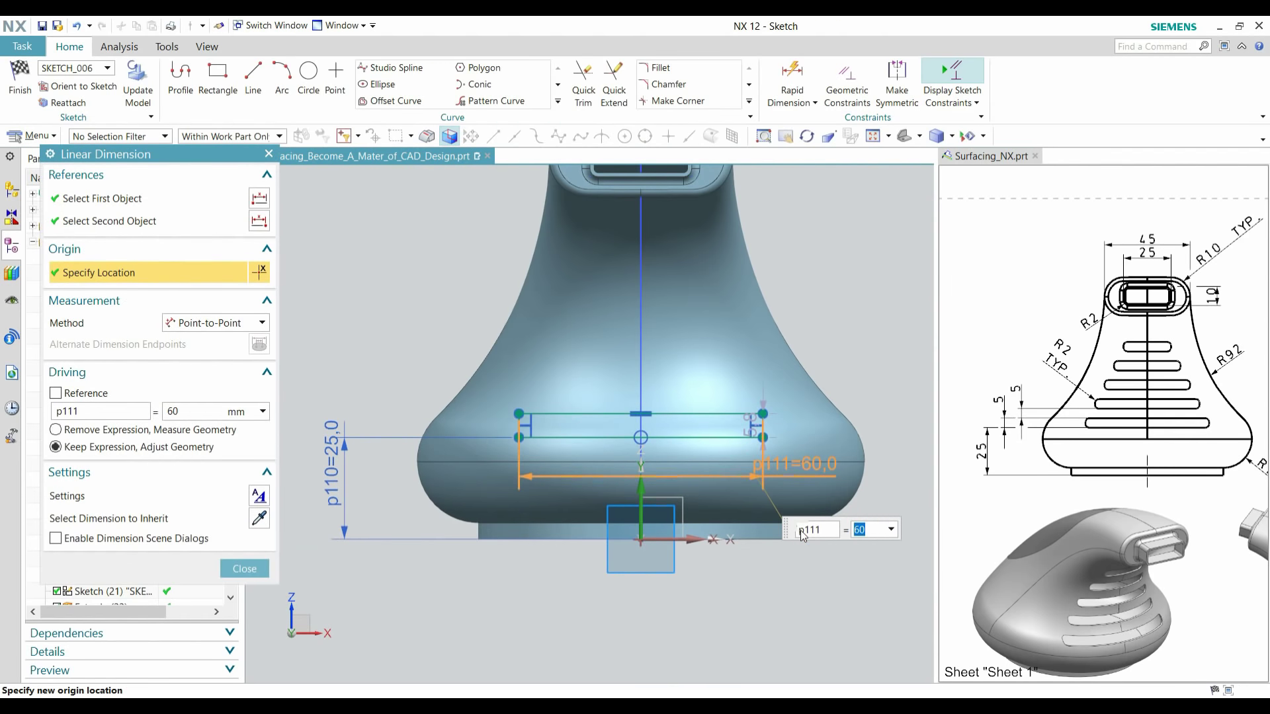
pyautogui.press('Return')
# - Set the rectangle's height to 5 mm and place its dimension clear of the handle
pyautogui.scroll(-2, 860, 397)
pyautogui.scroll(2, 859, 382)
pyautogui.doubleClick(858, 381)
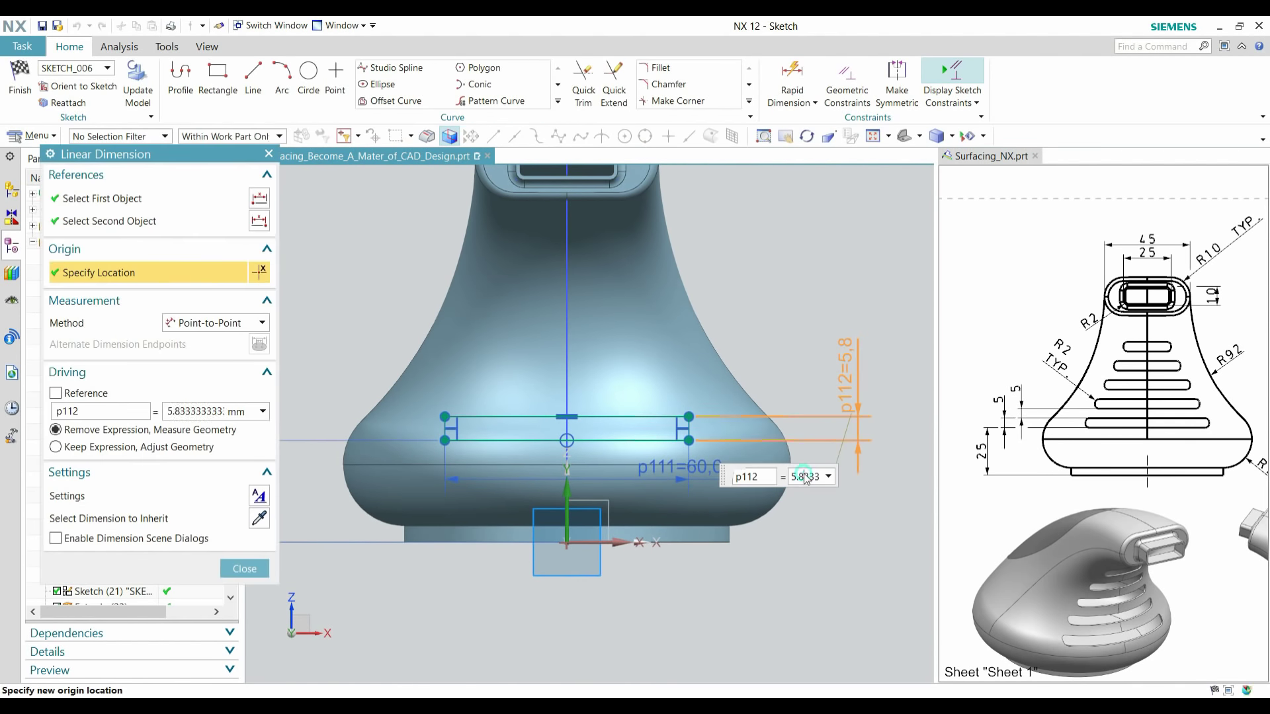
pyautogui.write('5')
pyautogui.press('Return')
pyautogui.scroll(-1, 721, 368)
pyautogui.scroll(1, 671, 417)
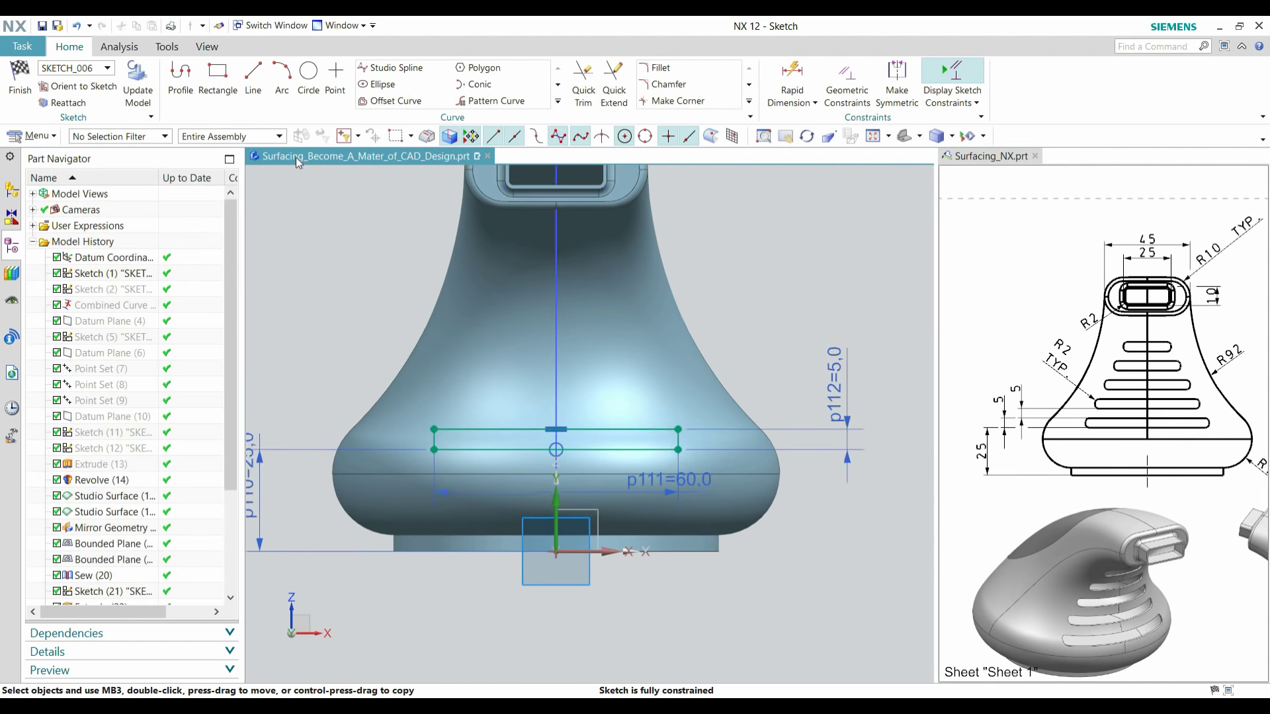
# - Draw three progressively narrower rectangles above the first one, about 50, 40 and 19 mm wide
pyautogui.press('r')
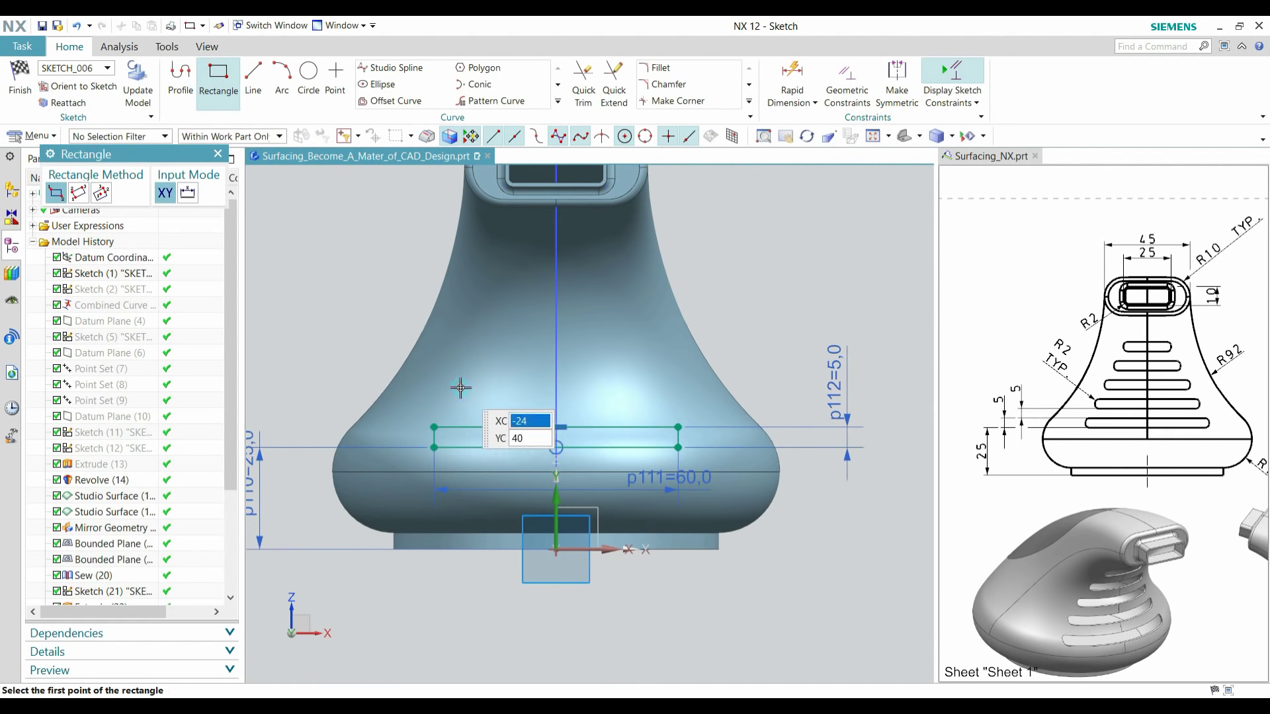
pyautogui.click(459, 387)
pyautogui.click(664, 416)
pyautogui.click(475, 345)
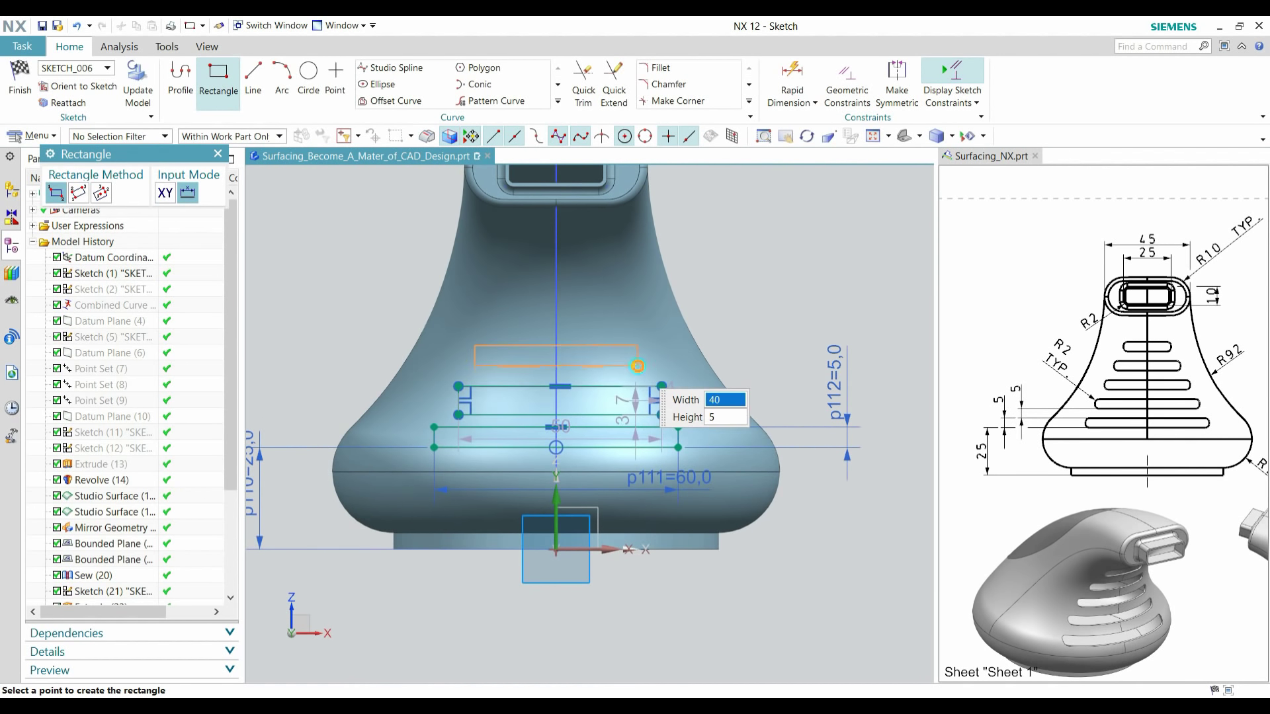
pyautogui.click(637, 366)
pyautogui.click(511, 312)
pyautogui.click(589, 330)
pyautogui.press('Escape')
pyautogui.scroll(1, 629, 341)
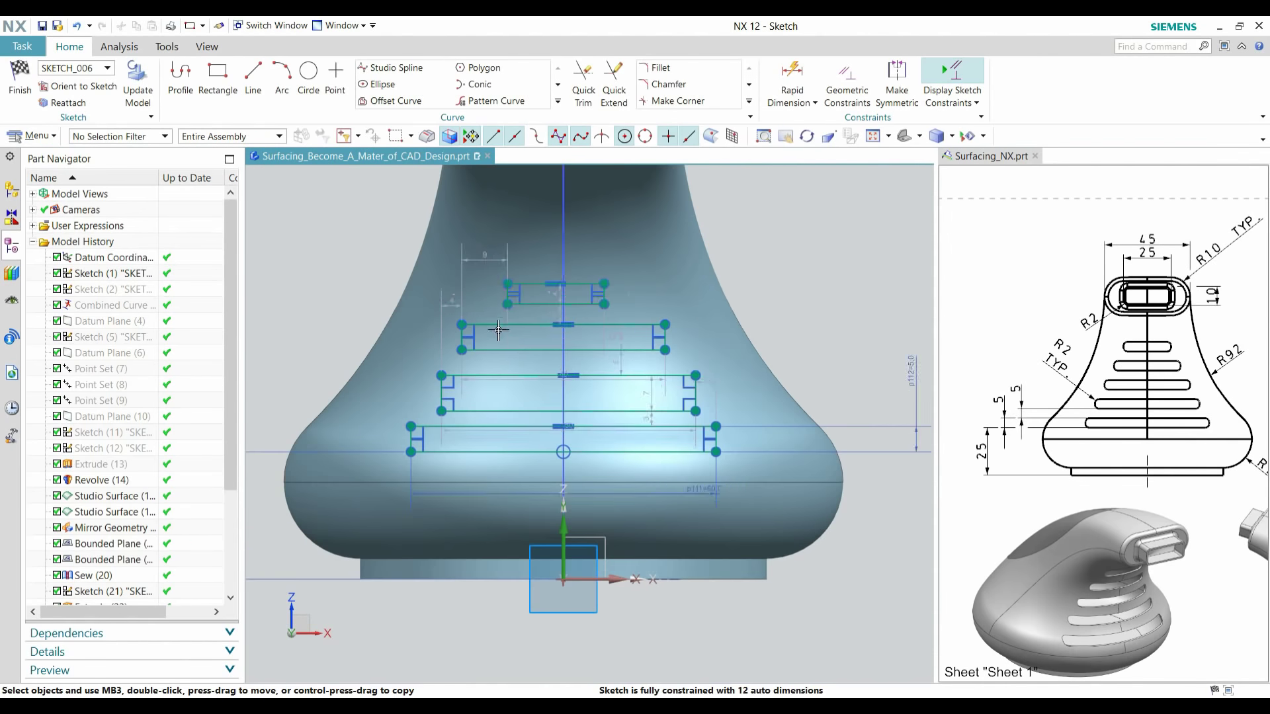
# - Constrain the short vertical sides of all four rectangles to equal length
pyautogui.press('c')
pyautogui.click(175, 225)
pyautogui.scroll(5, 665, 338)
pyautogui.click(662, 339)
pyautogui.click(662, 339)
pyautogui.click(659, 338)
pyautogui.click(585, 222)
pyautogui.scroll(-3, 647, 421)
pyautogui.scroll(3, 523, 249)
pyautogui.click(706, 393)
pyautogui.scroll(1, 562, 298)
pyautogui.click(560, 274)
pyautogui.scroll(-4, 697, 319)
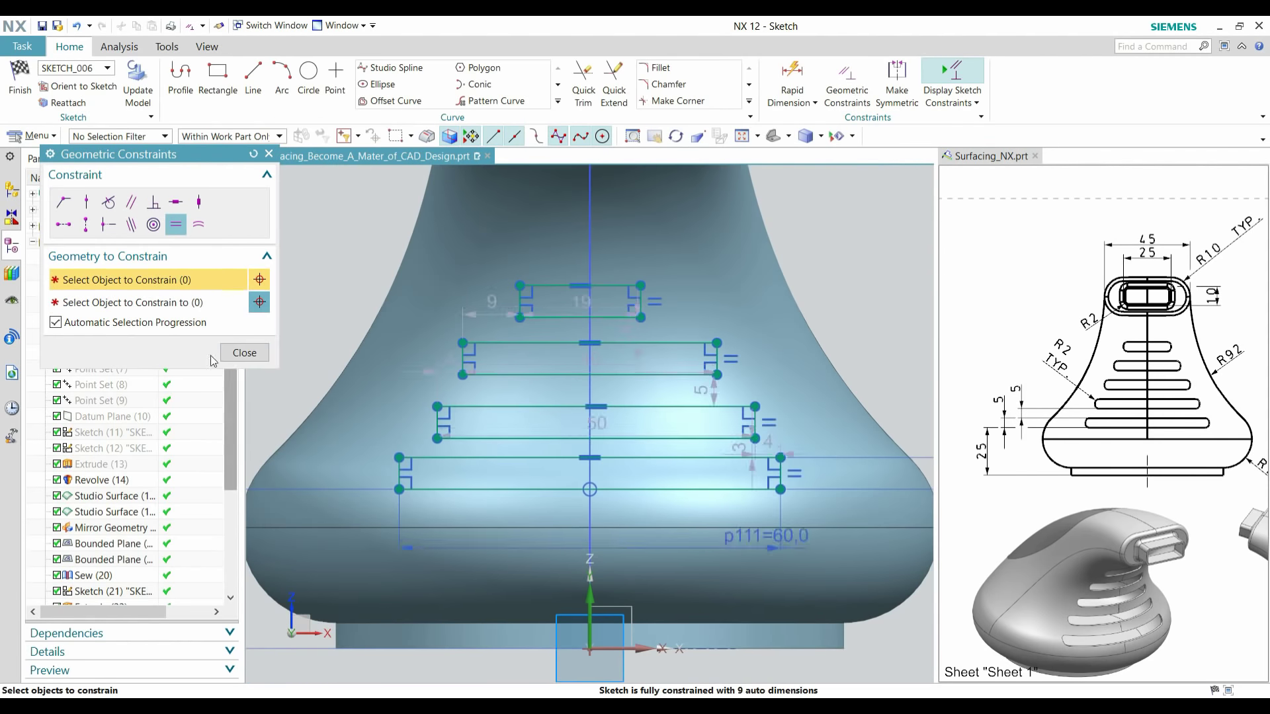
pyautogui.click(245, 353)
pyautogui.scroll(-2, 495, 371)
pyautogui.scroll(2, 578, 425)
pyautogui.click(790, 86)
pyautogui.scroll(1, 646, 360)
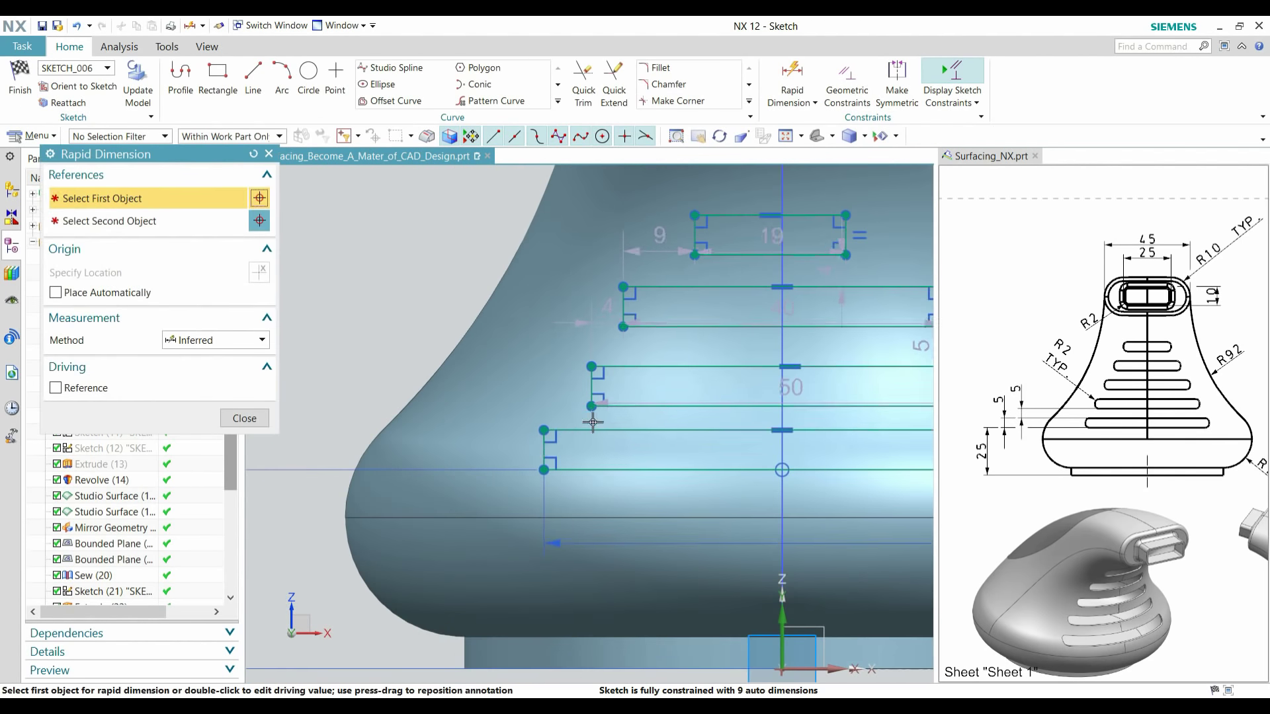
pyautogui.click(589, 429)
pyautogui.click(253, 423)
pyautogui.hotkey('ctrl', 'z')
# - Dimension the vertical gap between the lowest and second rectangles as 5 mm
pyautogui.click(792, 85)
pyautogui.click(568, 431)
pyautogui.scroll(2, 568, 431)
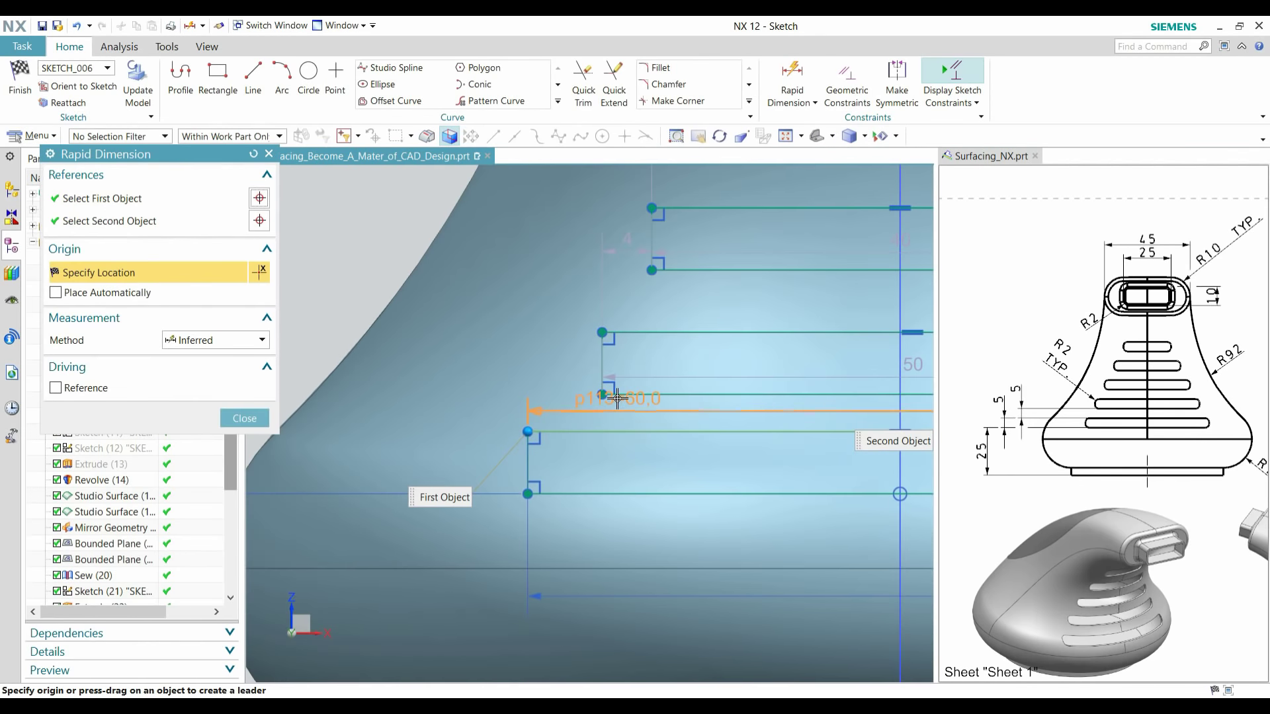
pyautogui.scroll(-3, 577, 409)
pyautogui.click(355, 320)
pyautogui.write('5')
pyautogui.press('Return')
pyautogui.middleClick(355, 320)
# - Dimension the vertical gap between the second and third rectangles as 5 mm
pyautogui.click(792, 85)
pyautogui.scroll(1, 615, 360)
pyautogui.click(614, 359)
pyautogui.click(614, 320)
pyautogui.click(389, 261)
pyautogui.middleClick(437, 274)
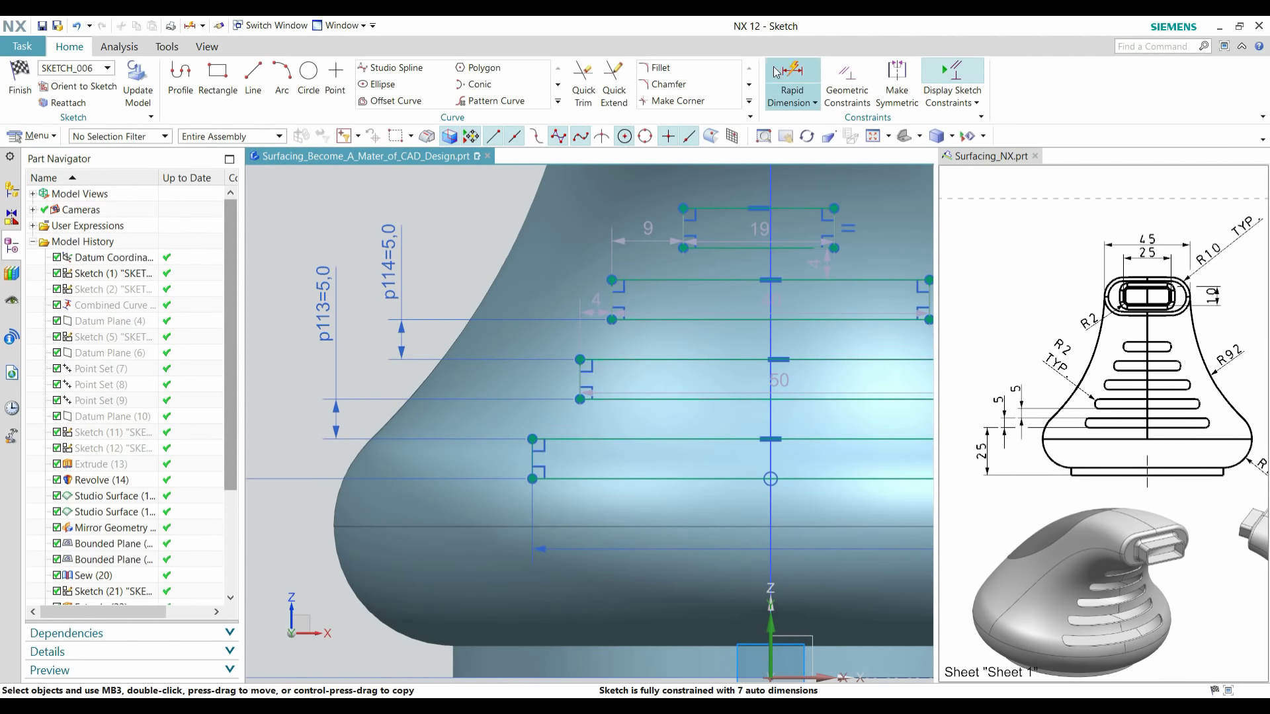
# - Dimension the vertical gap between the third and uppermost rectangles as 5 mm
pyautogui.click(792, 85)
pyautogui.scroll(2, 656, 240)
pyautogui.click(629, 304)
pyautogui.click(698, 255)
pyautogui.scroll(-3, 675, 274)
pyautogui.click(516, 227)
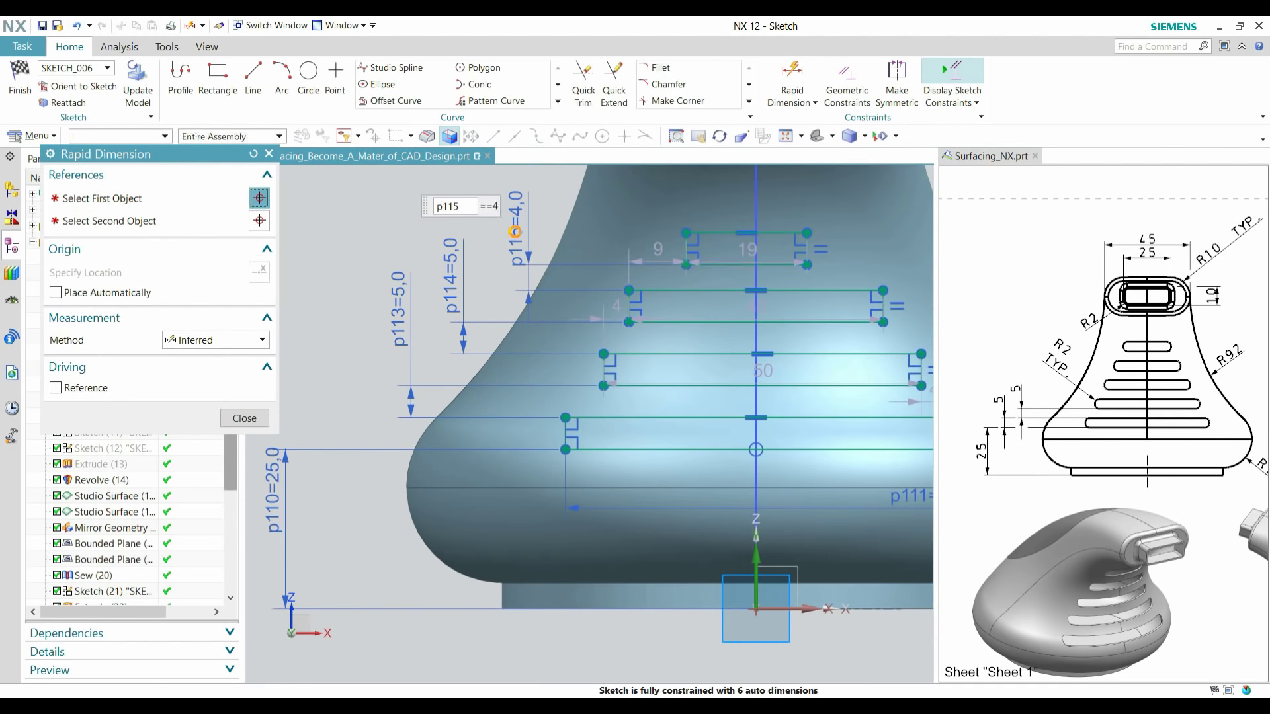
pyautogui.middleClick(516, 226)
# - Make the uppermost rectangle's two vertical sides symmetric about the sketch's vertical axis
pyautogui.scroll(-2, 585, 292)
pyautogui.scroll(1, 794, 299)
pyautogui.keyDown('shift'); pyautogui.moveTo(794, 299); pyautogui.dragTo(758, 323, button='middle'); pyautogui.keyUp('shift')
pyautogui.click(897, 81)
pyautogui.scroll(1, 648, 331)
pyautogui.click(566, 338)
pyautogui.click(687, 334)
pyautogui.scroll(-3, 614, 354)
pyautogui.scroll(2, 621, 481)
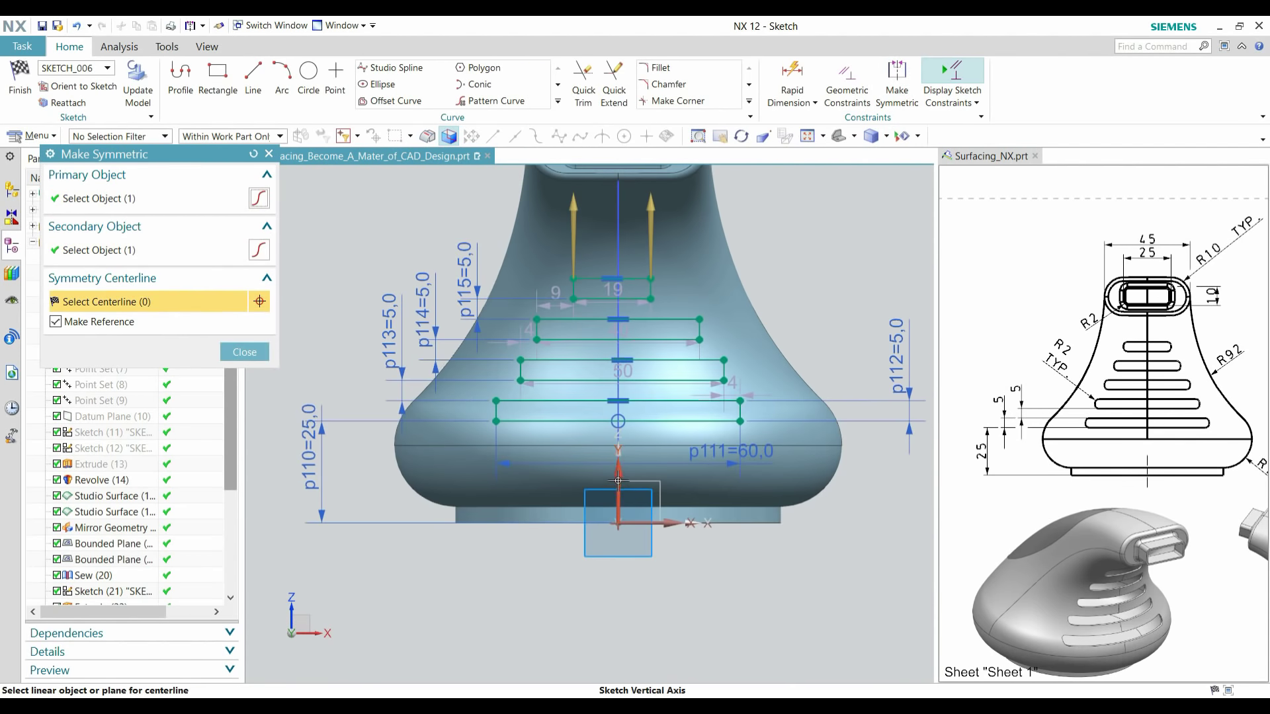
pyautogui.click(619, 479)
pyautogui.middleClick(645, 251)
# - Make the vertical sides of the second rectangle from the top symmetric about the sketch's vertical axis
pyautogui.click(901, 89)
pyautogui.scroll(2, 535, 306)
pyautogui.click(538, 337)
pyautogui.scroll(-2, 549, 337)
pyautogui.scroll(5, 727, 341)
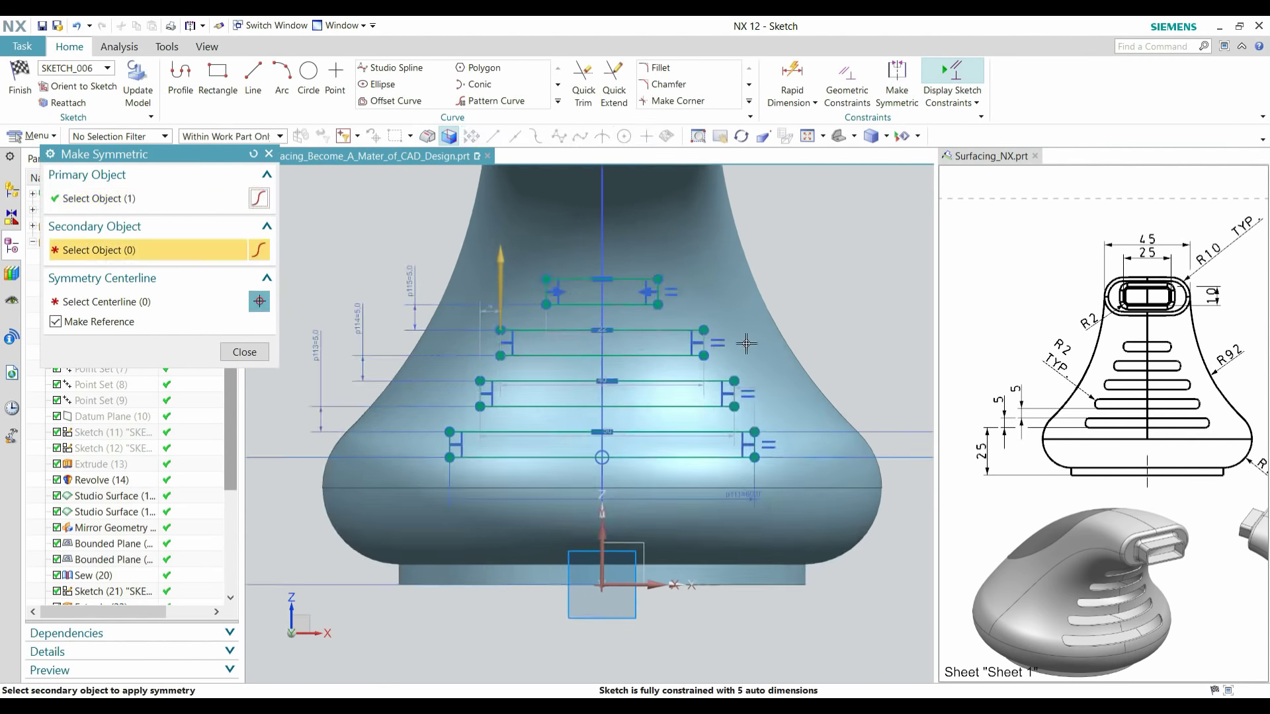
pyautogui.click(643, 323)
pyautogui.scroll(-5, 734, 310)
pyautogui.click(625, 485)
pyautogui.click(244, 352)
# - Make the vertical sides of the third rectangle from the top symmetric about the sketch's vertical axis
pyautogui.click(897, 80)
pyautogui.scroll(3, 511, 340)
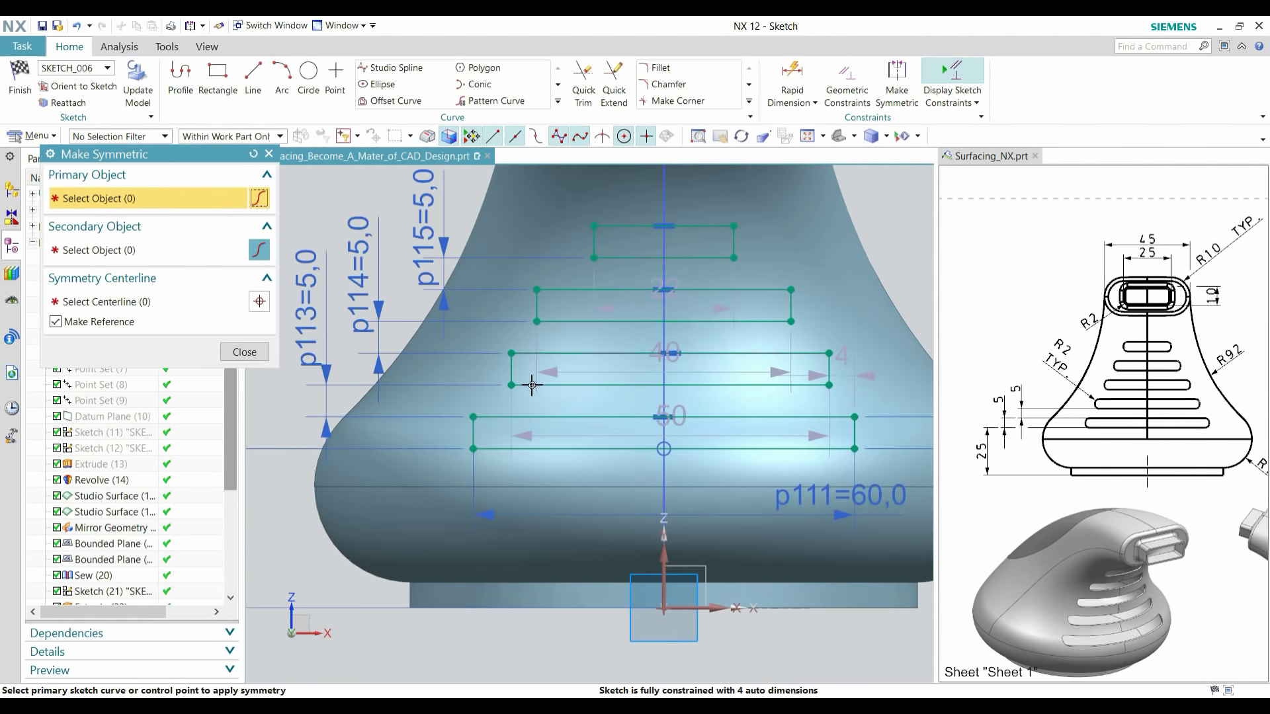
pyautogui.click(507, 357)
pyautogui.scroll(-4, 459, 354)
pyautogui.scroll(4, 794, 354)
pyautogui.click(798, 355)
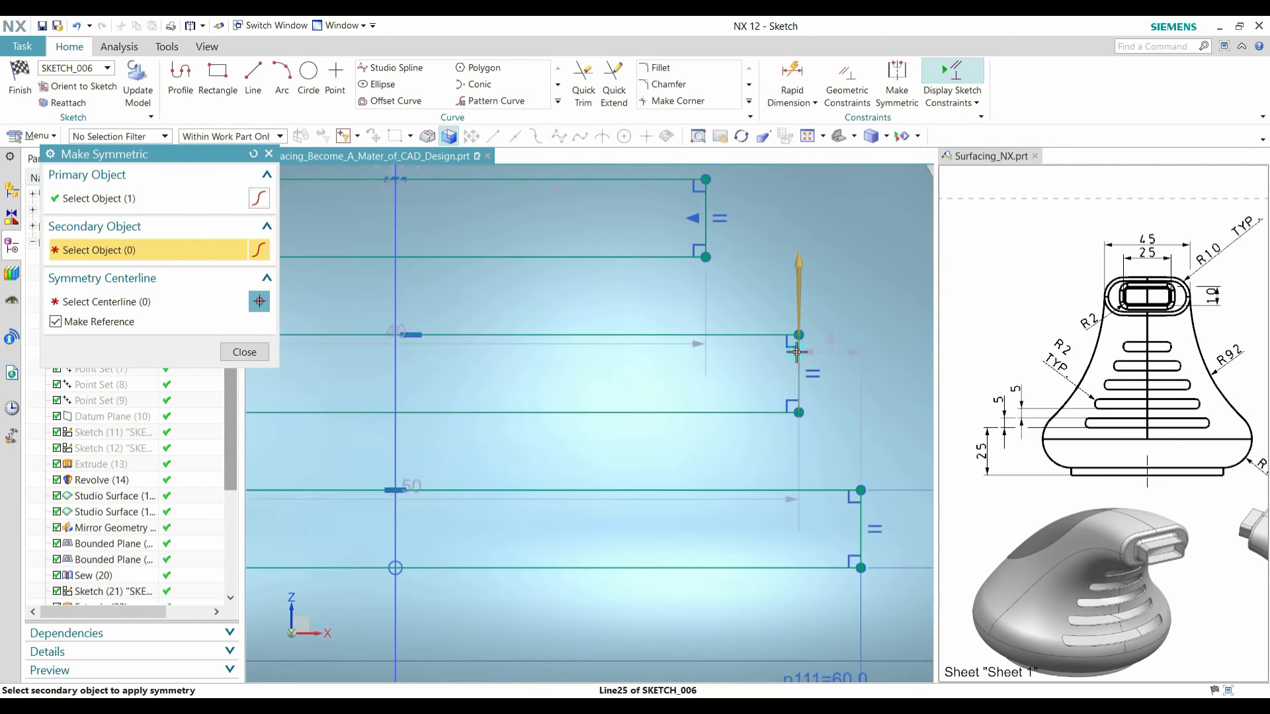
pyautogui.scroll(-6, 721, 354)
pyautogui.click(633, 486)
# - Make the lowest rectangle's two vertical sides symmetric about the sketch's vertical axis
pyautogui.scroll(3, 532, 415)
pyautogui.scroll(1, 530, 393)
pyautogui.click(499, 367)
pyautogui.scroll(-3, 549, 387)
pyautogui.scroll(3, 832, 378)
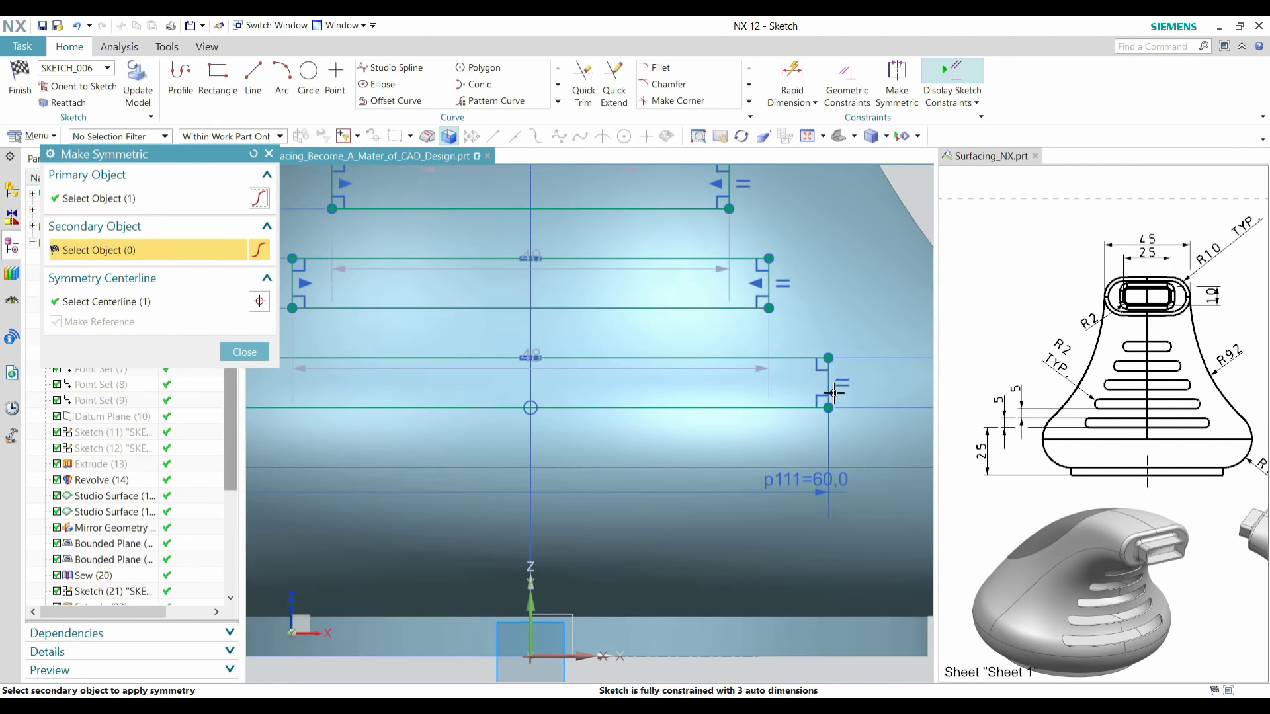
pyautogui.click(830, 373)
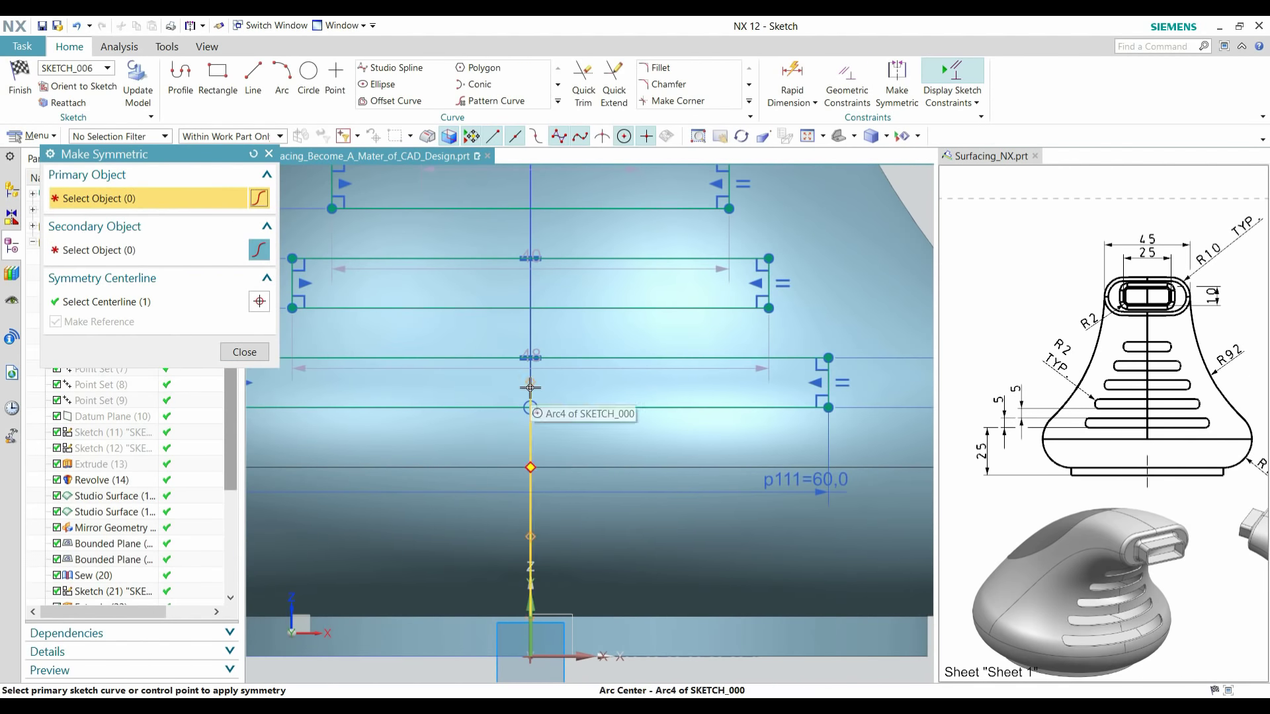
pyautogui.click(531, 615)
pyautogui.middleClick(532, 602)
# - Set the uppermost rectangle's width to 20 mm
pyautogui.scroll(-4, 612, 394)
pyautogui.scroll(1, 612, 268)
pyautogui.moveTo(583, 215); pyautogui.dragTo(585, 211)
pyautogui.doubleClick(585, 211)
pyautogui.write('20')
pyautogui.press('Return')
pyautogui.middleClick(451, 283)
# - Set the width of the second rectangle from the top to 40 mm
pyautogui.doubleClick(509, 365)
pyautogui.write('40')
pyautogui.press('Return')
pyautogui.middleClick(443, 422)
# - Set the width of the third rectangle from the top to 50 mm and finish the sketch
pyautogui.doubleClick(497, 417)
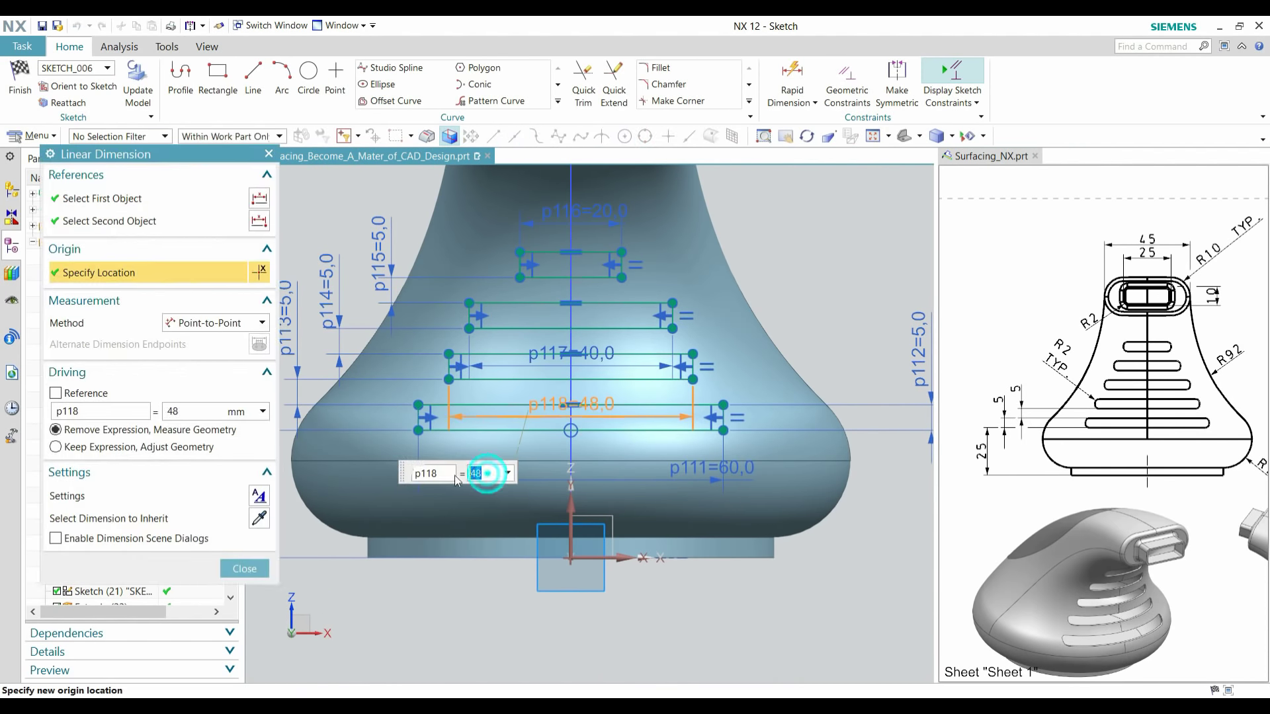
pyautogui.write('50')
pyautogui.press('Return')
pyautogui.middleClick(454, 475)
pyautogui.keyDown('shift'); pyautogui.moveTo(561, 170); pyautogui.dragTo(651, 264, button='middle'); pyautogui.keyUp('shift')
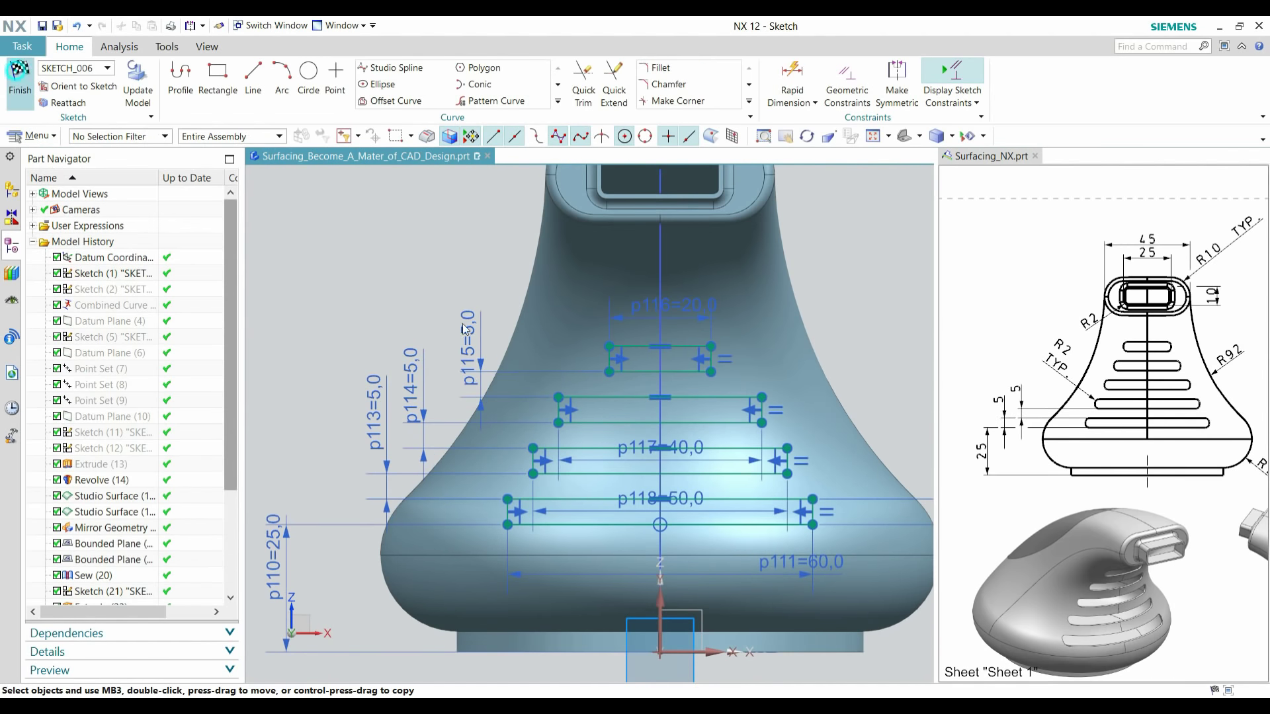
pyautogui.hotkey('ctrl', 'q')
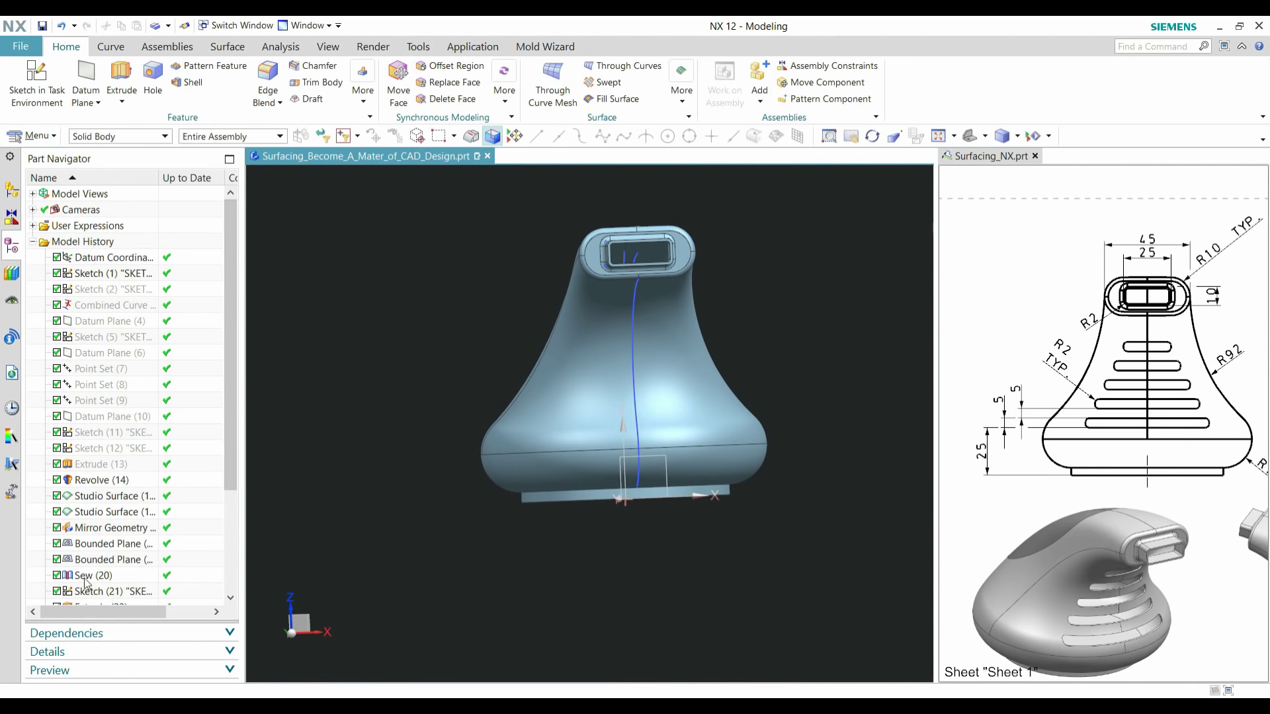
# - Extrude the four-rectangle sketch 72 mm towards the handle's front and subtract it from the body
pyautogui.scroll(-3, 90, 597)
pyautogui.click(96, 593)
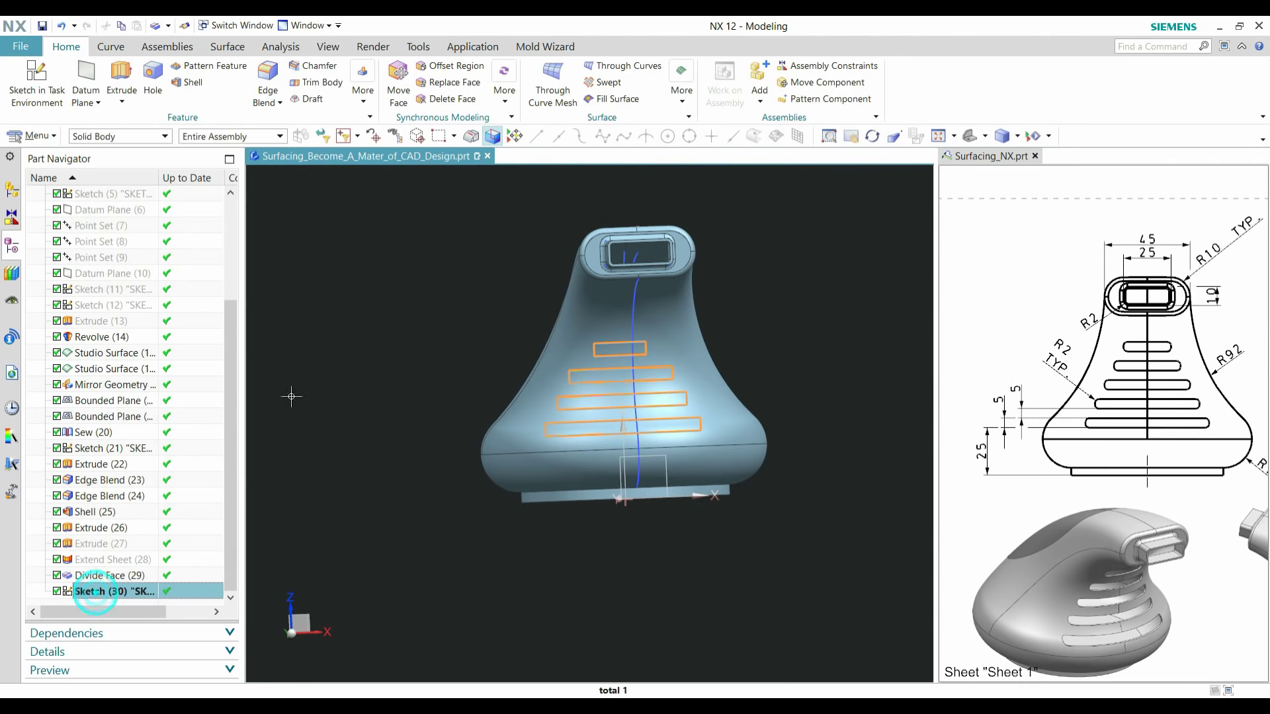
pyautogui.click(120, 69)
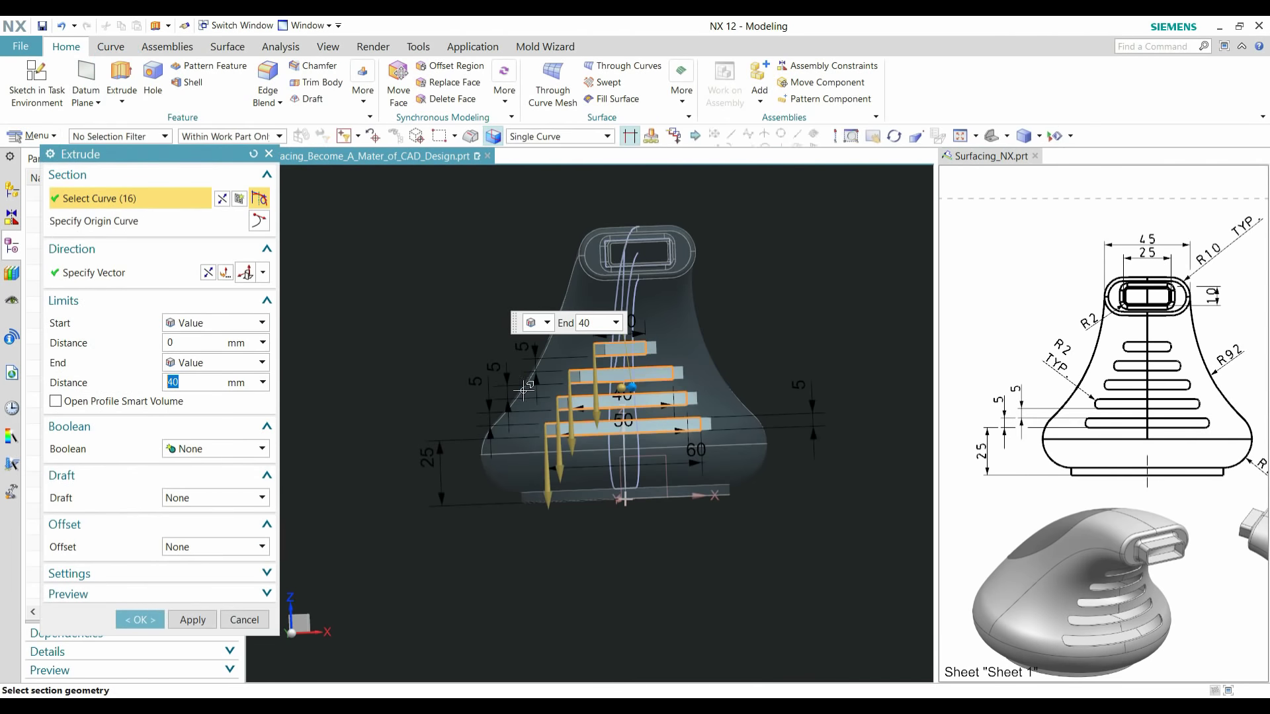
pyautogui.moveTo(490, 368)
pyautogui.mouseDown(button='middle')
pyautogui.moveTo(546, 409)
pyautogui.moveTo(690, 415)
pyautogui.mouseUp(button='middle')
pyautogui.moveTo(682, 416); pyautogui.dragTo(760, 439)
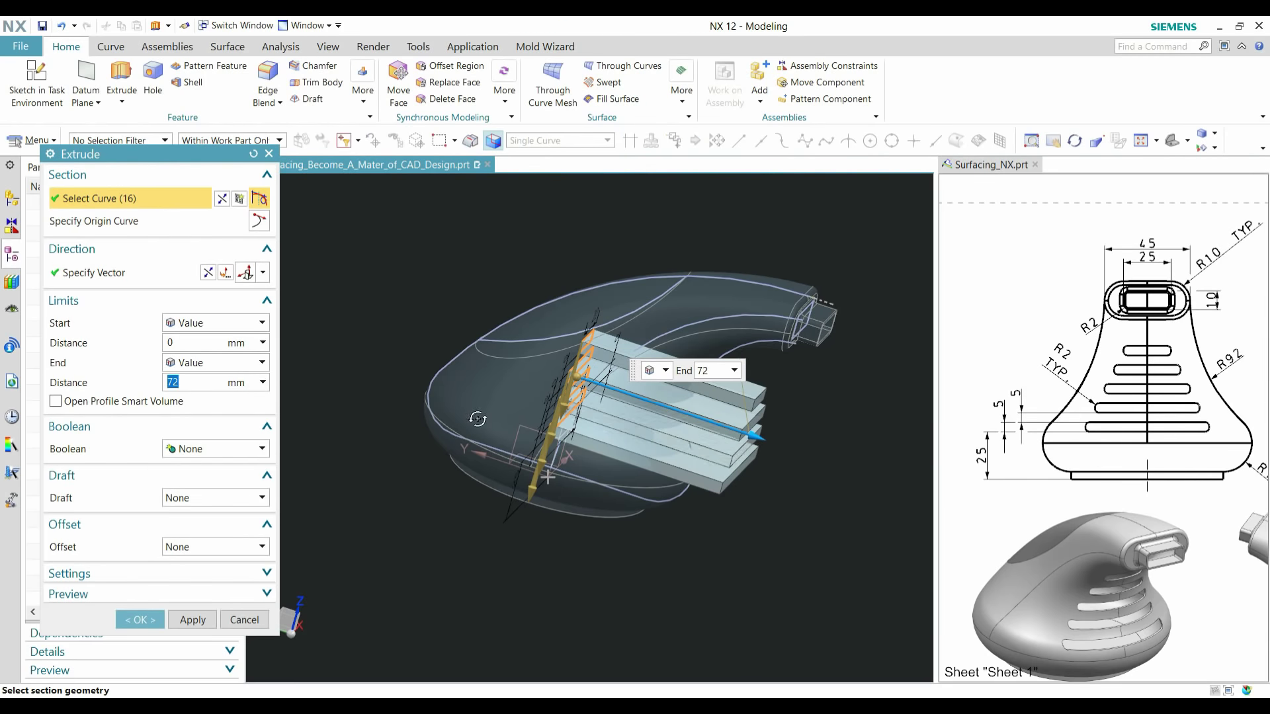
pyautogui.click(219, 448)
pyautogui.click(197, 495)
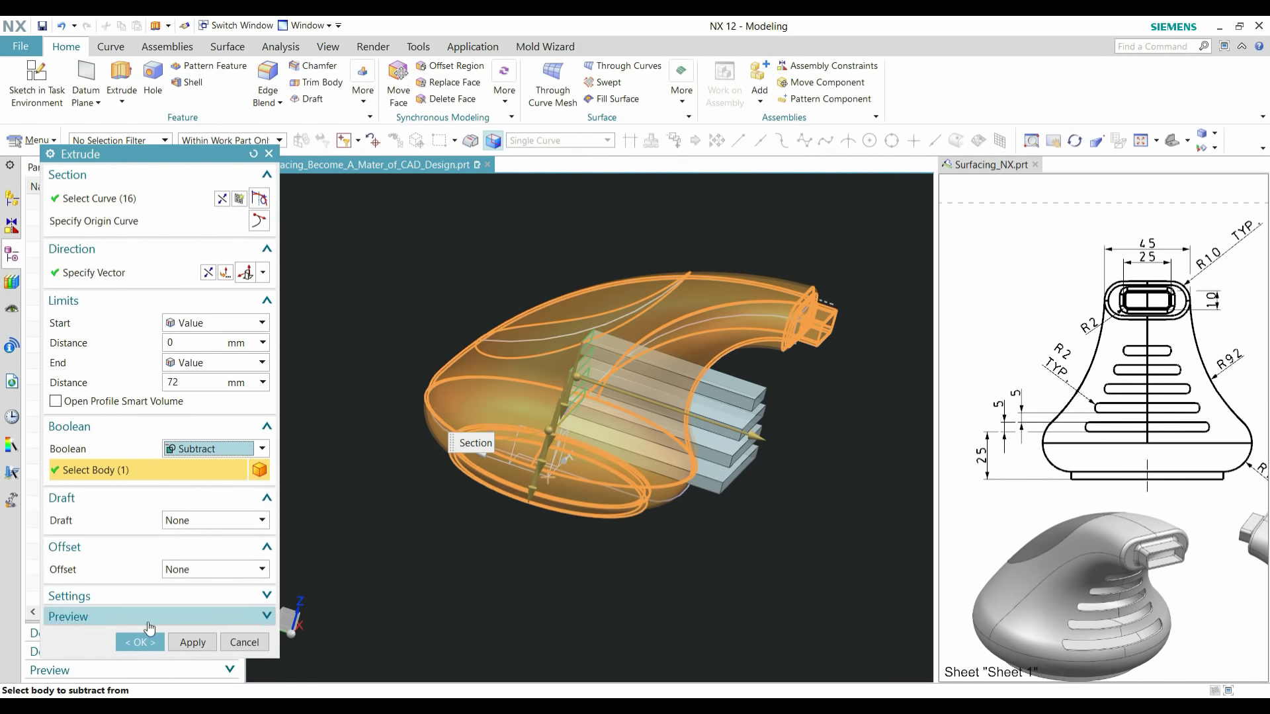
pyautogui.click(140, 643)
# - Start a 2 mm Edge Blend with single-curve selection, picking the upper left corner edge of the second slot from the top
pyautogui.moveTo(759, 547); pyautogui.dragTo(706, 527, button='middle')
pyautogui.scroll(4, 648, 419)
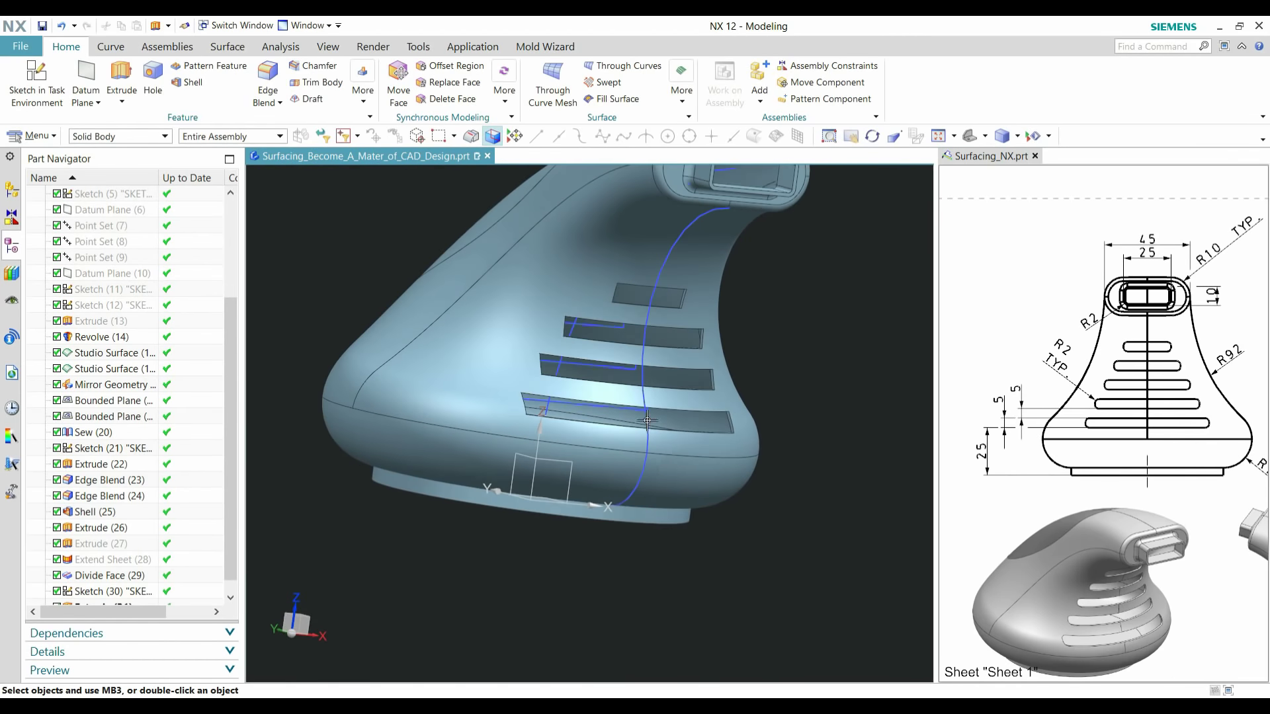
pyautogui.moveTo(643, 332); pyautogui.dragTo(594, 332, button='middle')
pyautogui.click(267, 72)
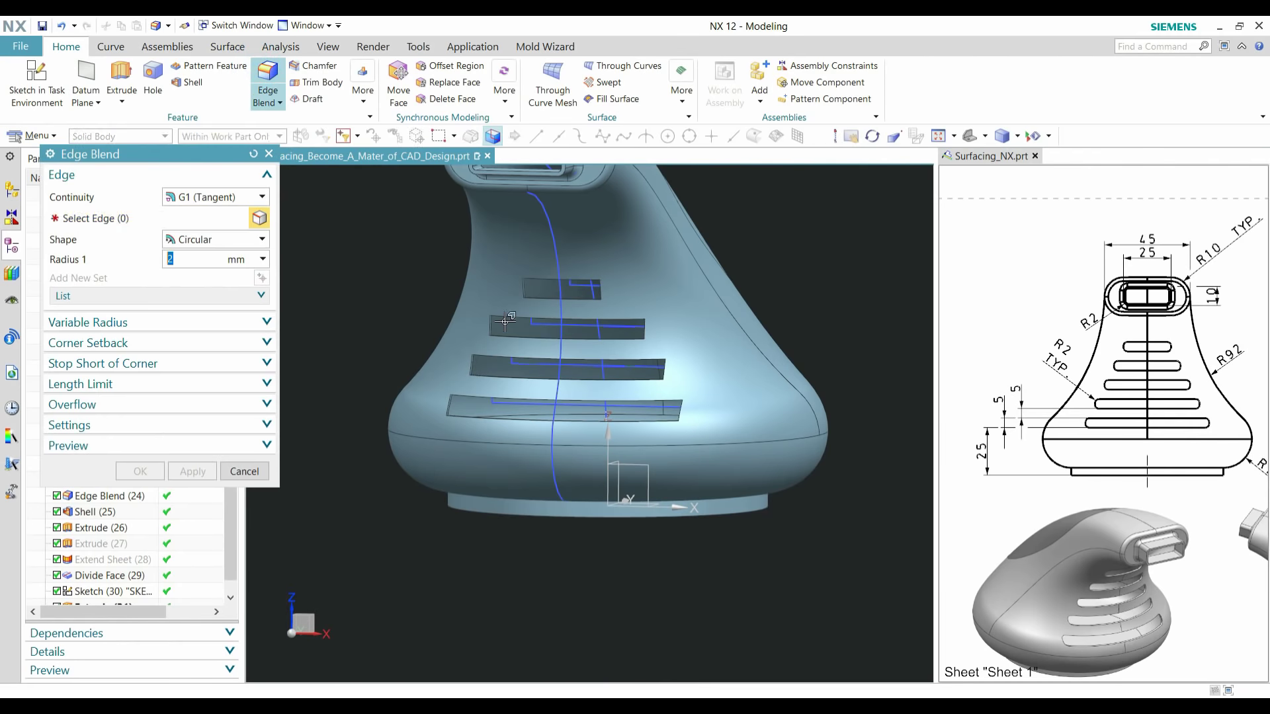
pyautogui.moveTo(528, 300); pyautogui.dragTo(351, 265, button='middle')
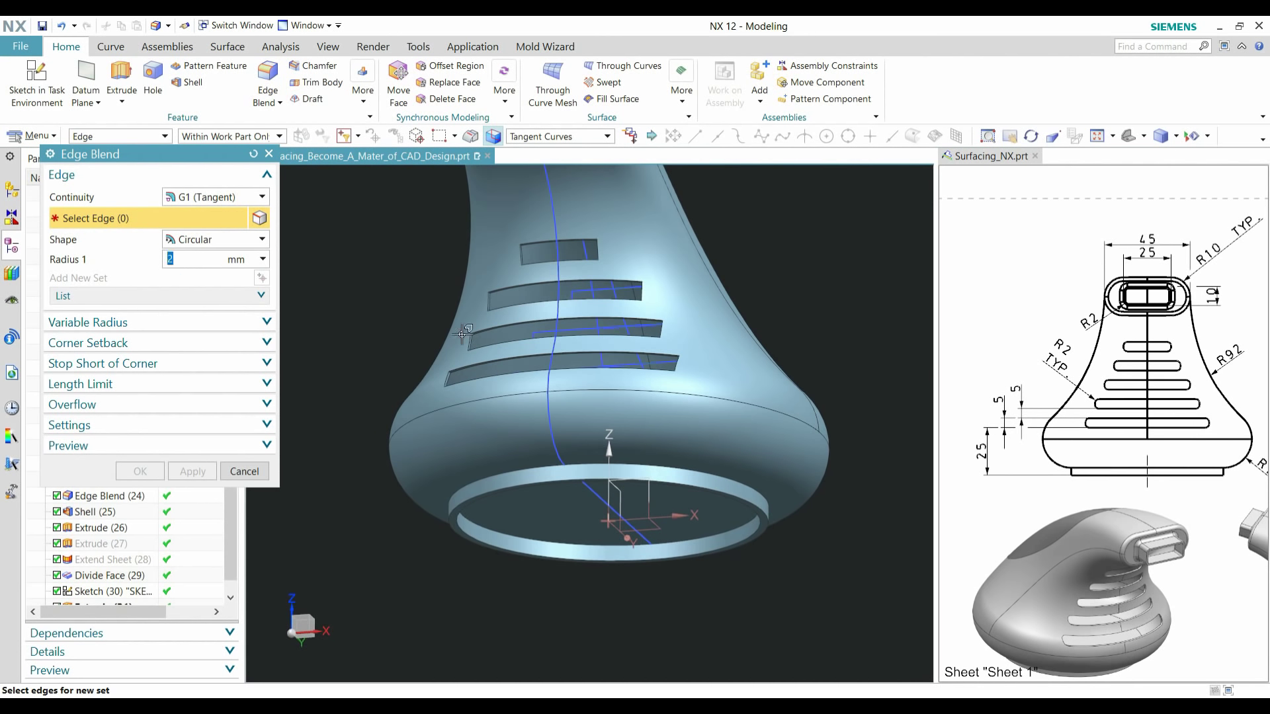
pyautogui.scroll(8, 504, 285)
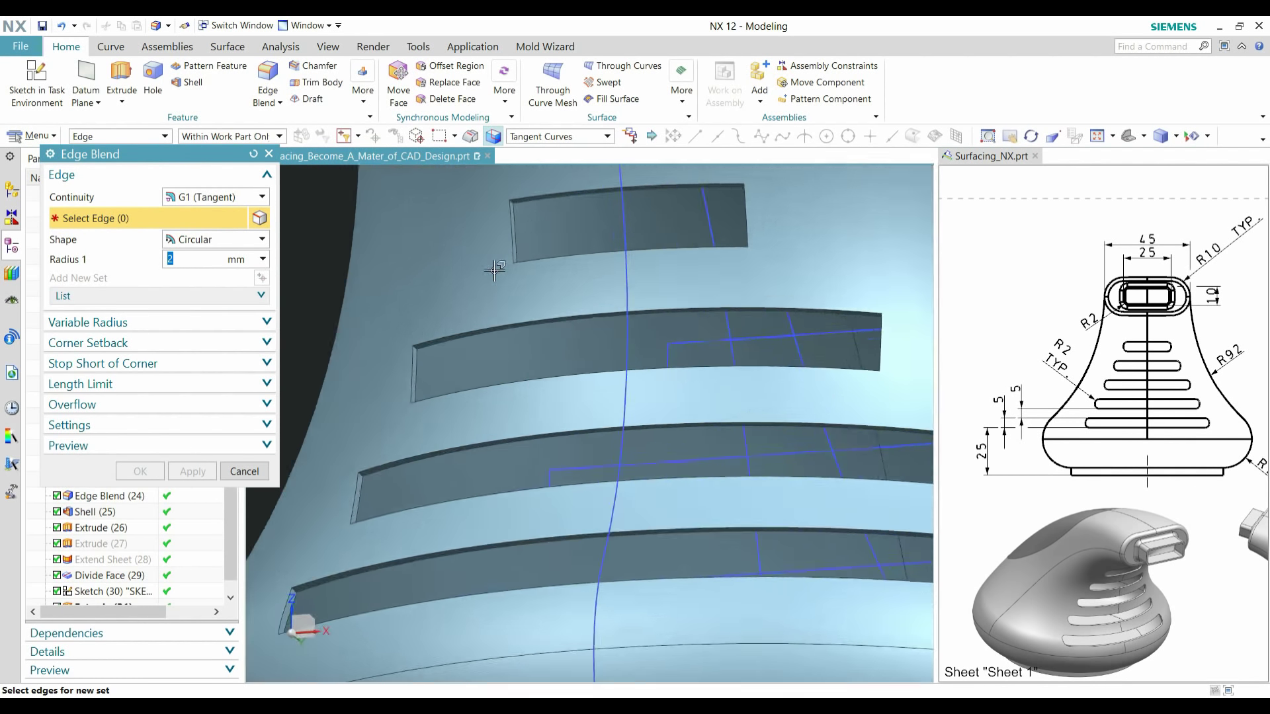
pyautogui.click(424, 308)
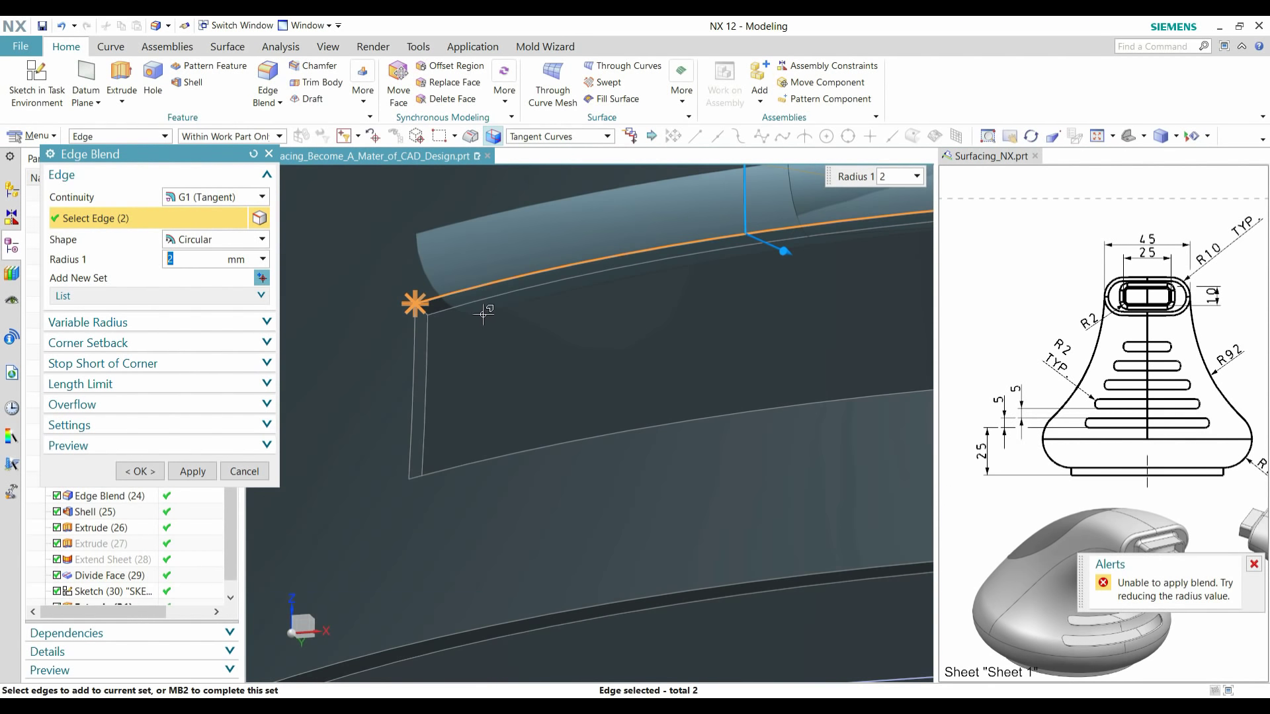
pyautogui.keyDown('shift'); pyautogui.click(469, 289); pyautogui.keyUp('shift')
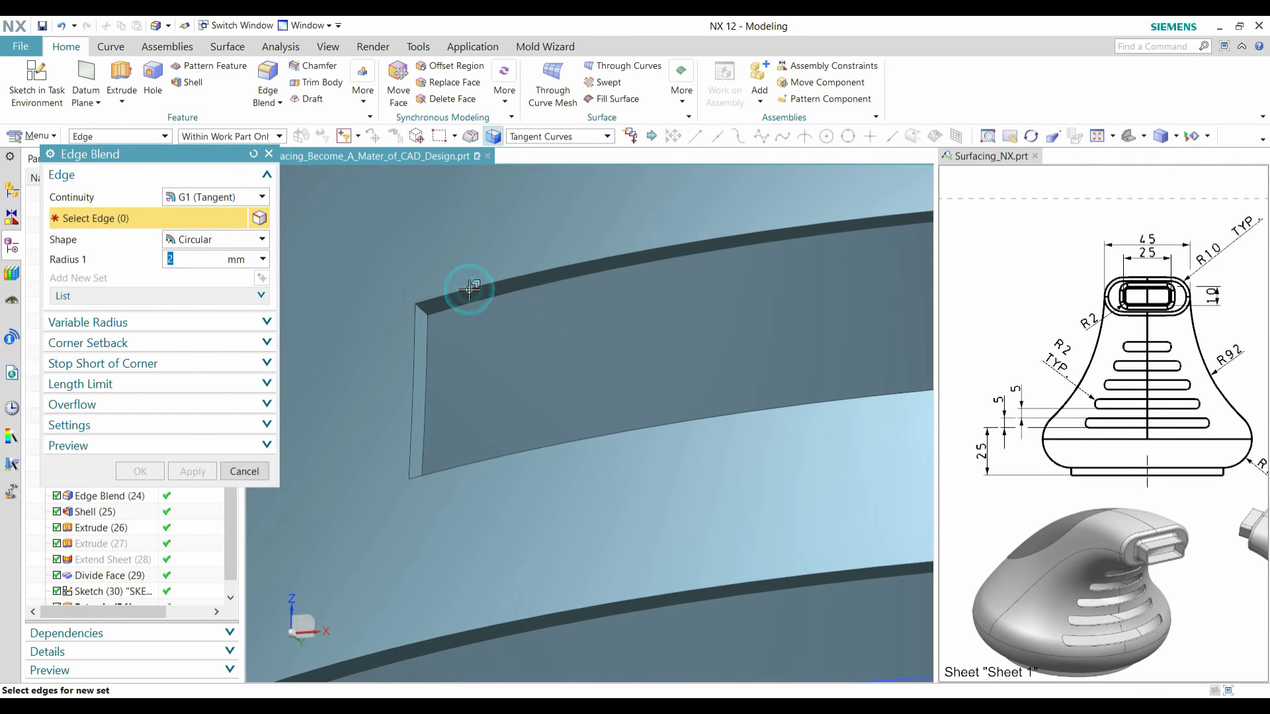
pyautogui.click(559, 137)
pyautogui.click(529, 150)
pyautogui.scroll(-3, 426, 283)
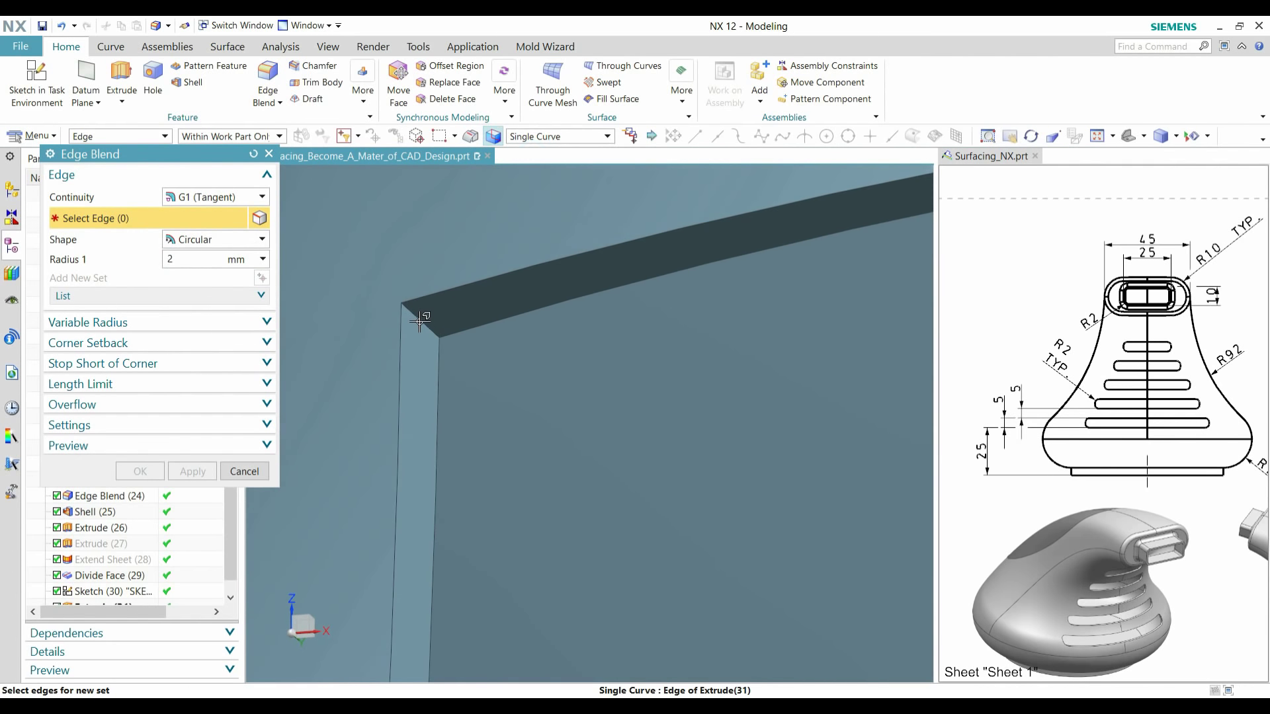
pyautogui.click(419, 319)
pyautogui.scroll(3, 418, 319)
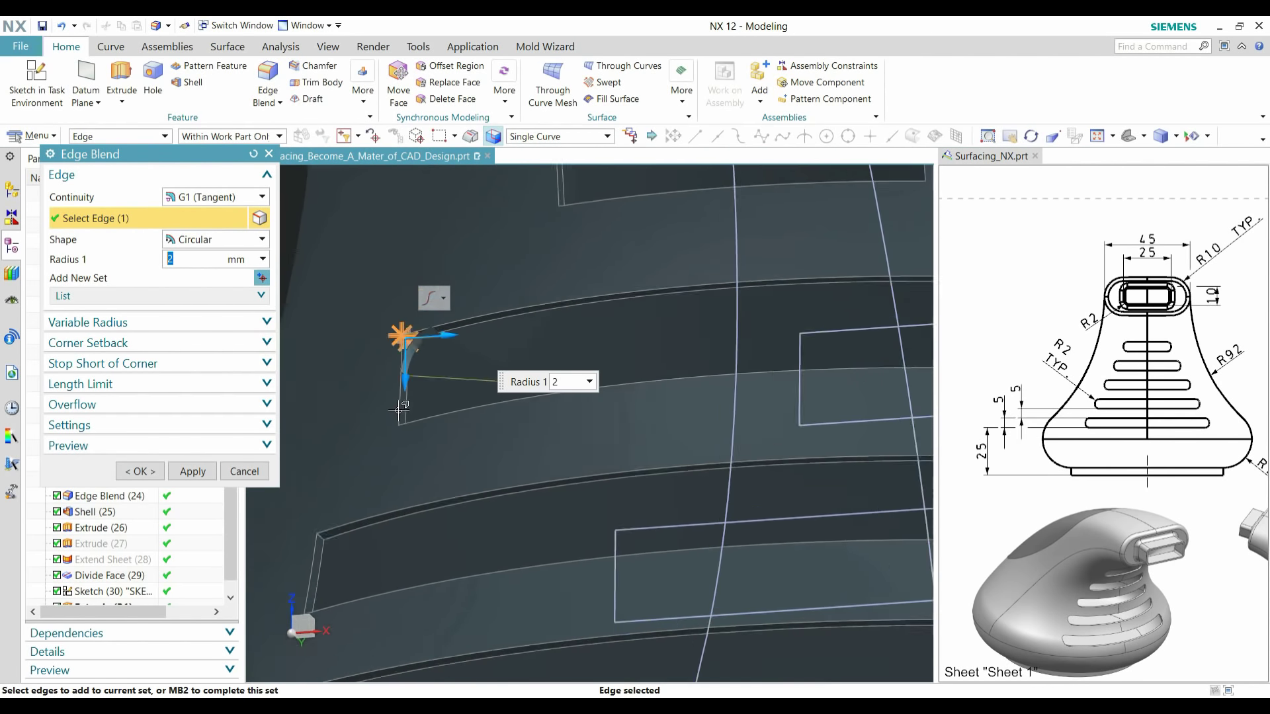
# - Add the second slot's lower left corner edge and both left-end corner edges of the uppermost slot to the 2 mm blend
pyautogui.moveTo(637, 340); pyautogui.dragTo(582, 368, button='middle')
pyautogui.scroll(4, 299, 464)
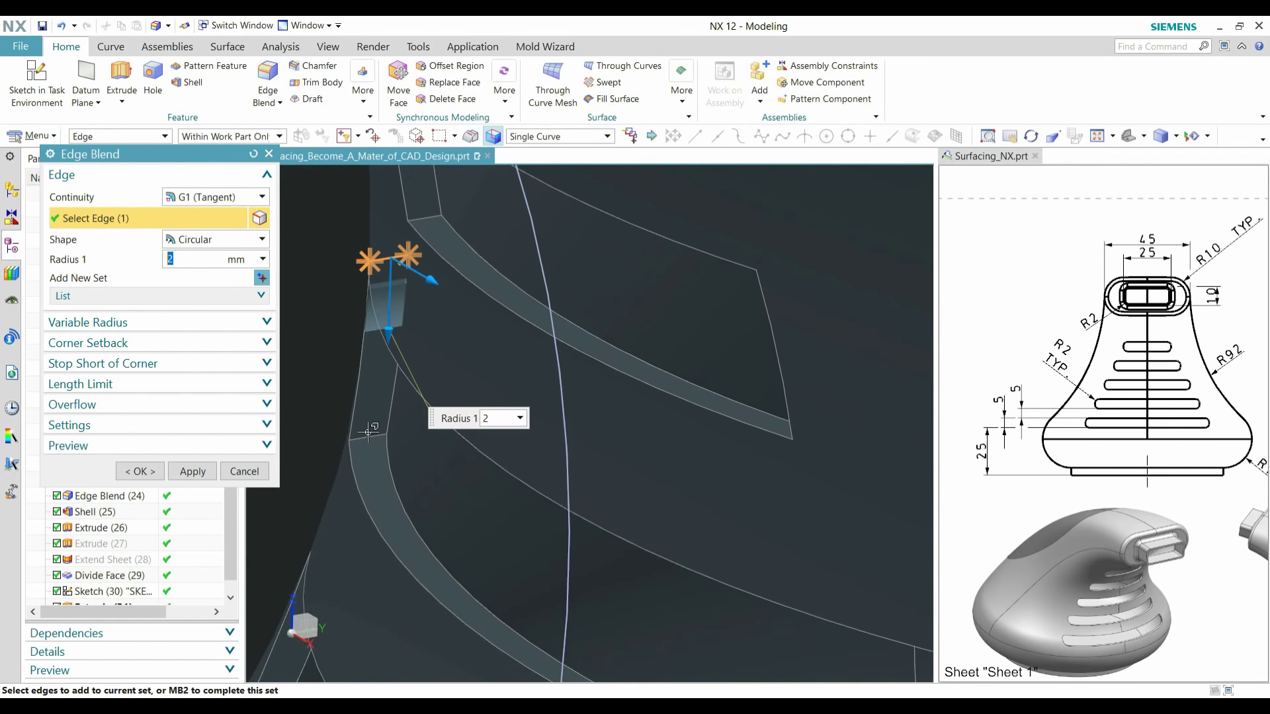
pyautogui.click(371, 434)
pyautogui.scroll(3, 383, 420)
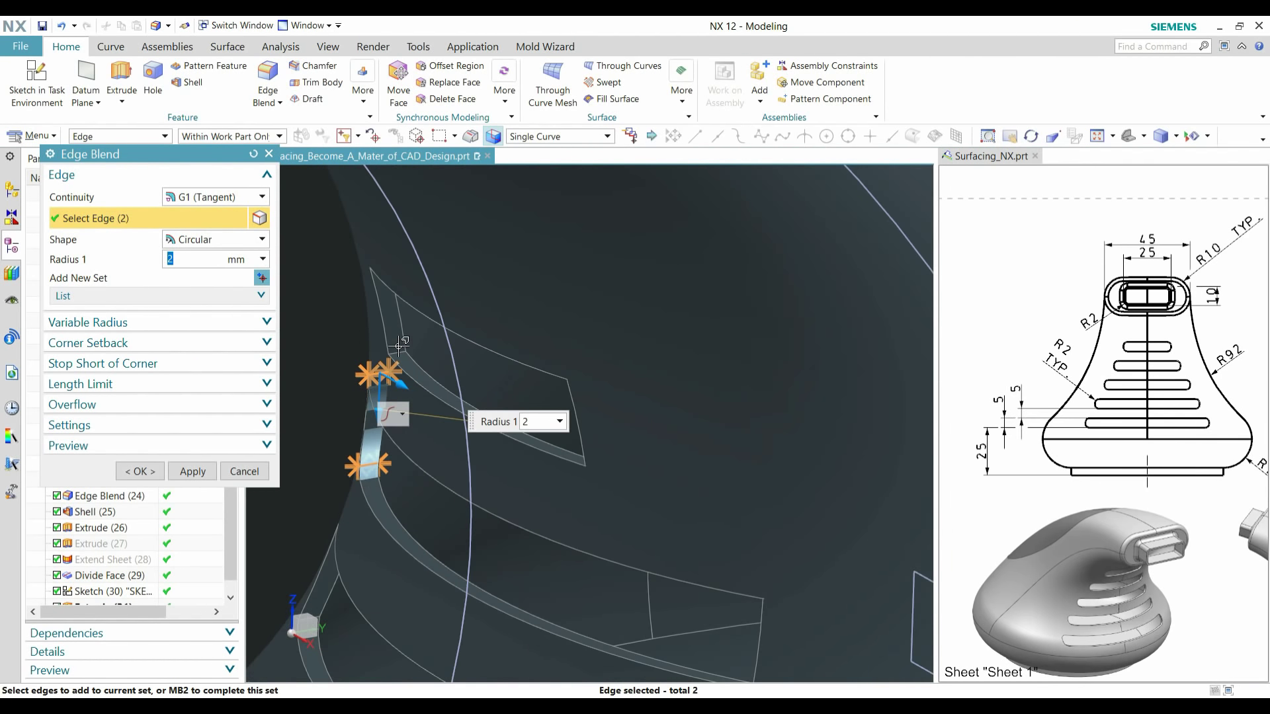
pyautogui.moveTo(385, 412); pyautogui.dragTo(383, 332, button='middle')
pyautogui.scroll(-1, 390, 284)
pyautogui.click(391, 284)
pyautogui.scroll(-5, 391, 283)
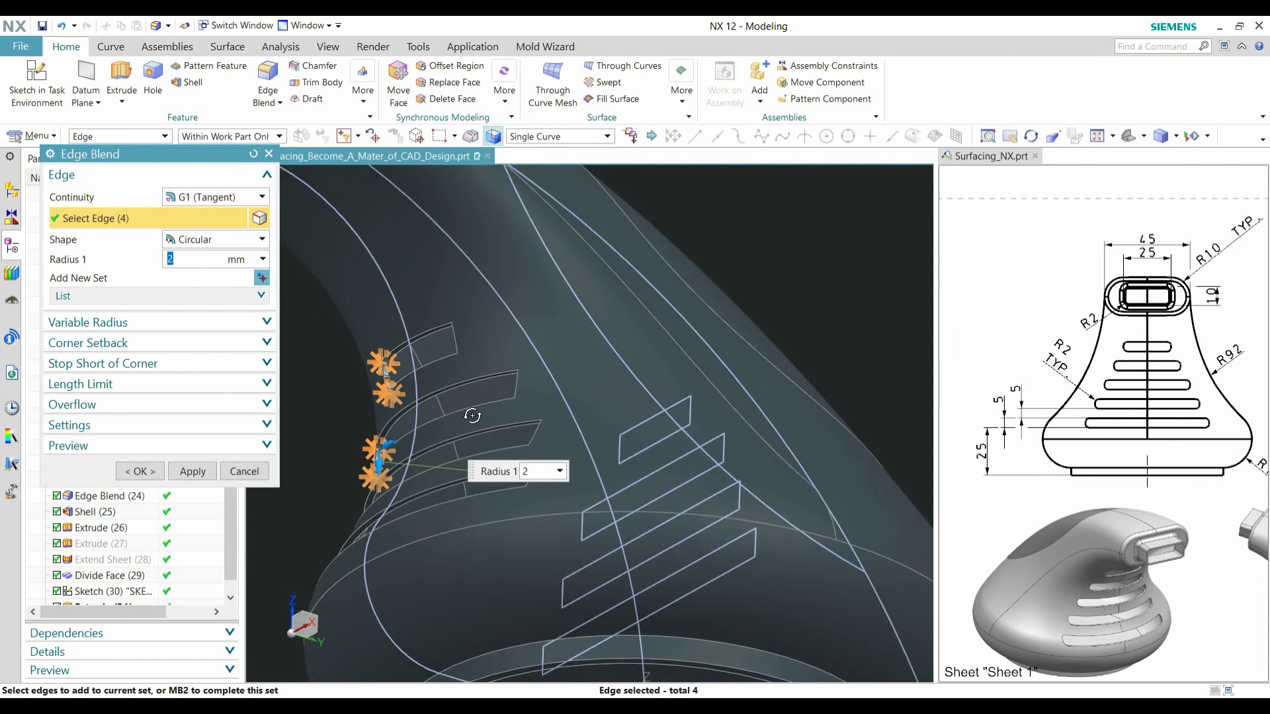
# - Add both right-end corner edges of the uppermost slot to the 2 mm blend
pyautogui.moveTo(473, 417); pyautogui.dragTo(609, 380, button='middle')
pyautogui.scroll(-6, 609, 381)
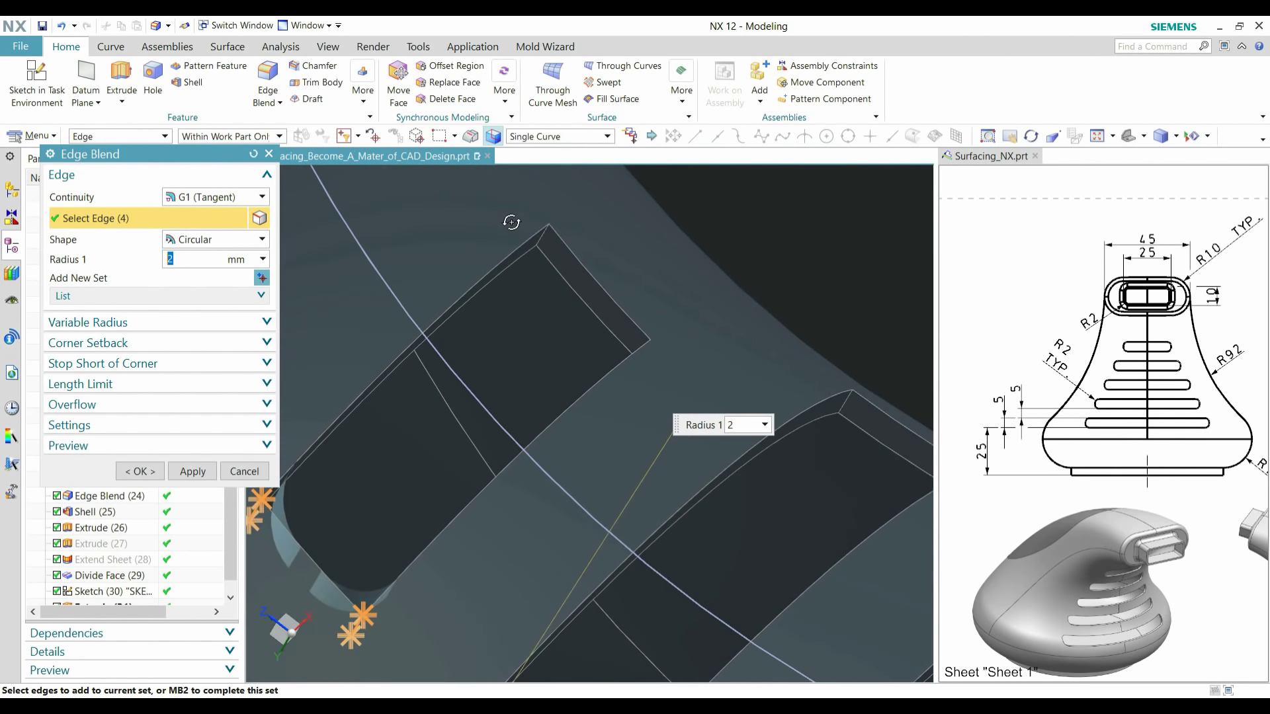
pyautogui.click(582, 257)
pyautogui.scroll(6, 552, 314)
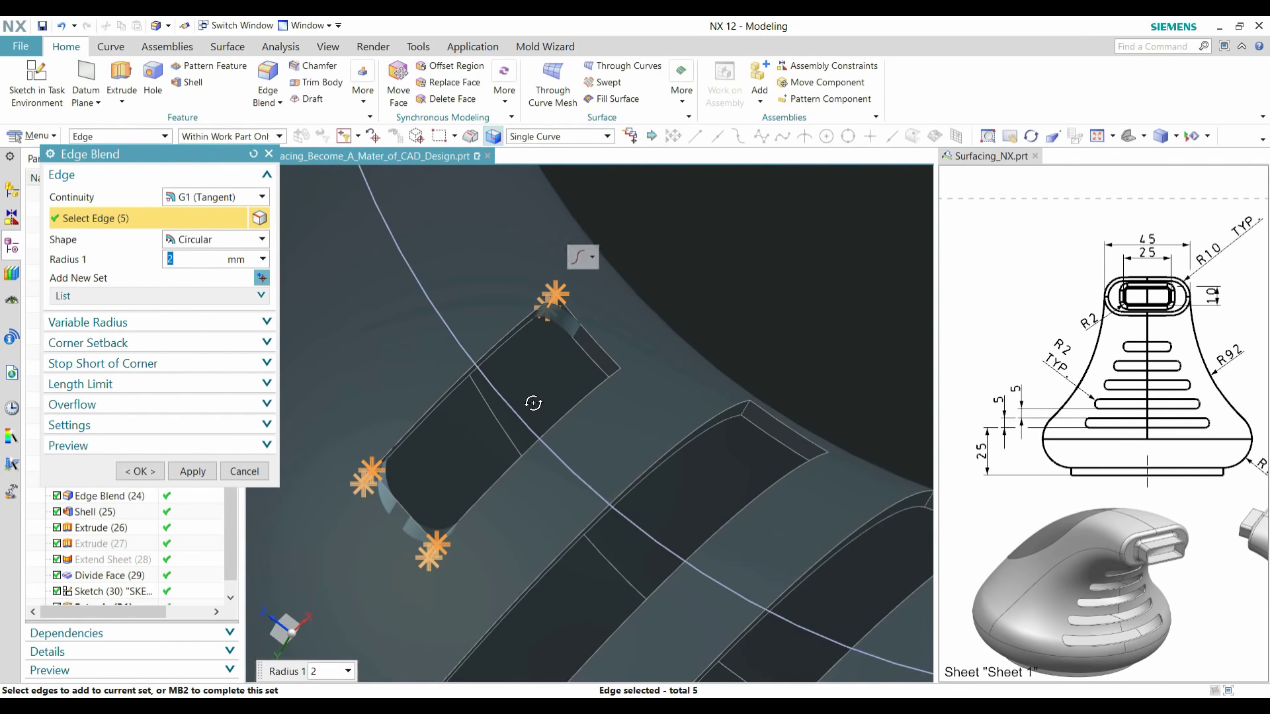
pyautogui.moveTo(534, 403); pyautogui.dragTo(570, 416, button='middle')
pyautogui.scroll(-6, 736, 350)
pyautogui.click(805, 380)
pyautogui.scroll(6, 734, 391)
# - Add both right-end corner edges of the second slot from the top to the 2 mm blend
pyautogui.scroll(-6, 811, 454)
pyautogui.click(831, 434)
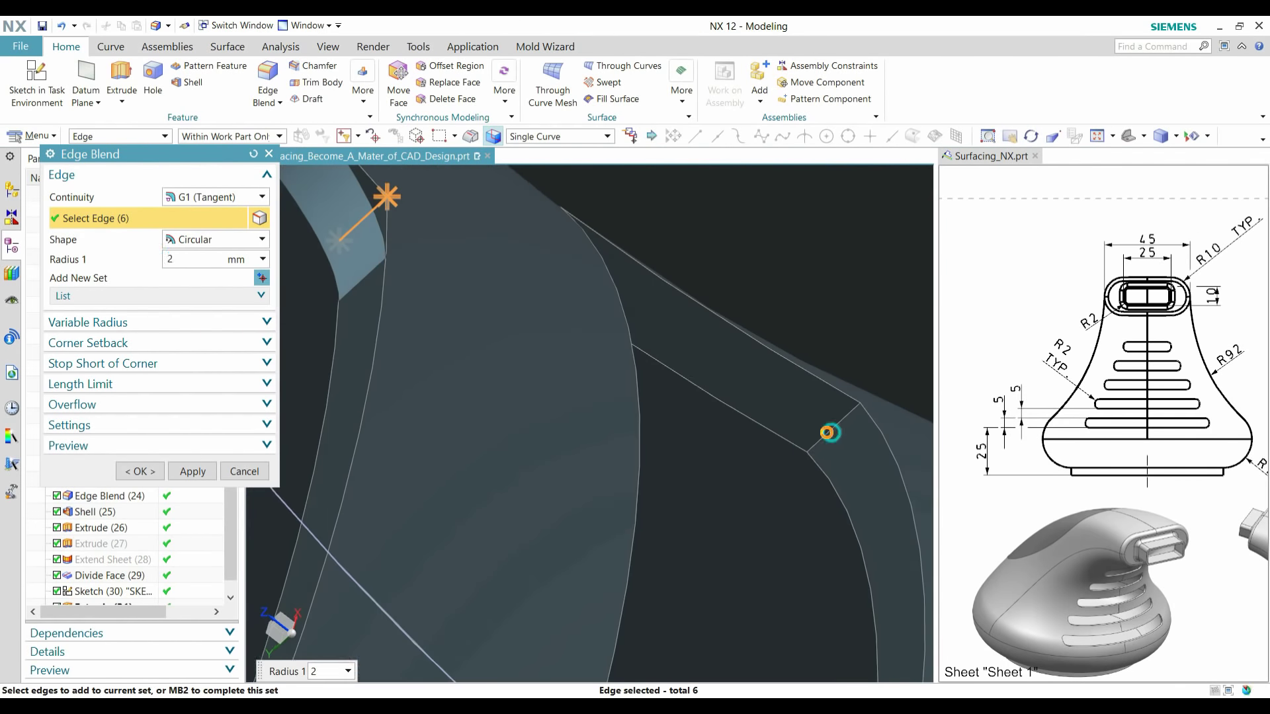
pyautogui.scroll(8, 831, 434)
pyautogui.scroll(-7, 785, 466)
pyautogui.moveTo(785, 467); pyautogui.dragTo(699, 372, button='middle')
pyautogui.click(692, 387)
pyautogui.scroll(6, 639, 345)
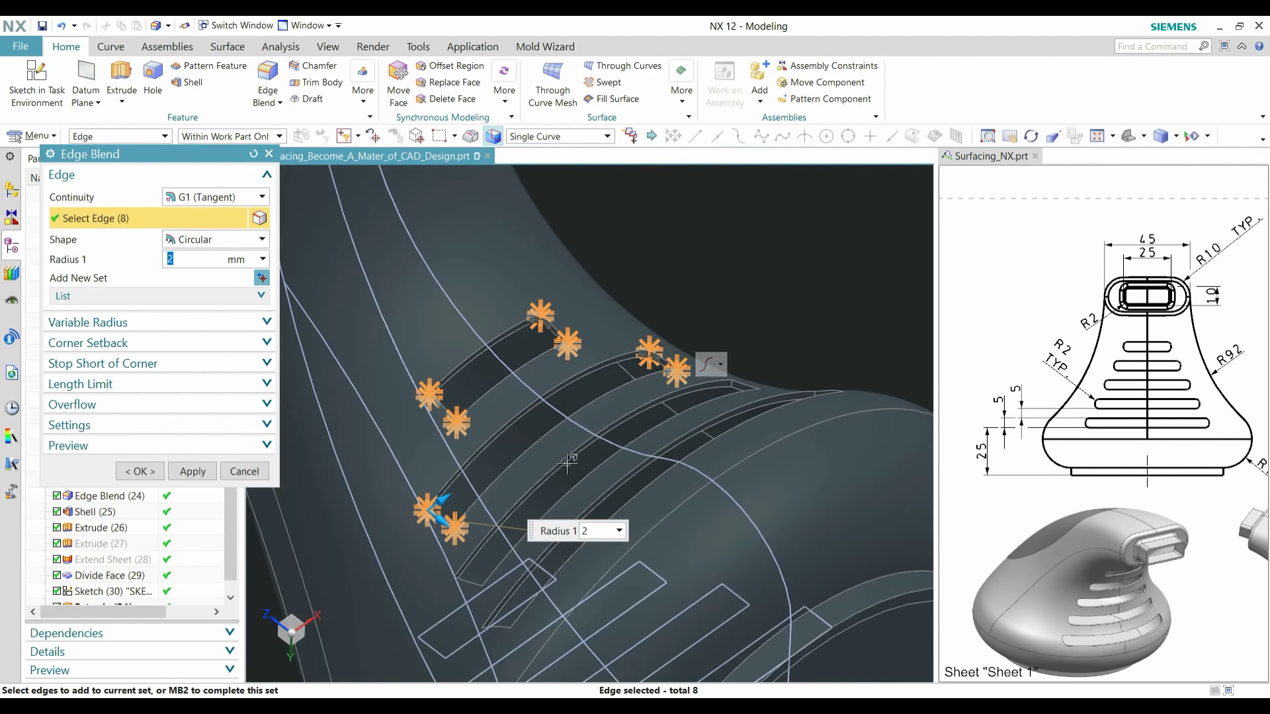
# - Add the right-end corner edges of the third and lowest slots to the 2 mm blend
pyautogui.moveTo(570, 463); pyautogui.dragTo(653, 423, button='middle')
pyautogui.scroll(-4, 692, 387)
pyautogui.scroll(5, 688, 394)
pyautogui.moveTo(794, 454); pyautogui.dragTo(711, 446, button='middle')
pyautogui.scroll(-6, 735, 382)
pyautogui.scroll(5, 728, 349)
pyautogui.moveTo(728, 349); pyautogui.dragTo(654, 309, button='middle')
pyautogui.scroll(-8, 746, 327)
pyautogui.click(743, 307)
pyautogui.scroll(7, 742, 307)
pyautogui.scroll(-3, 654, 309)
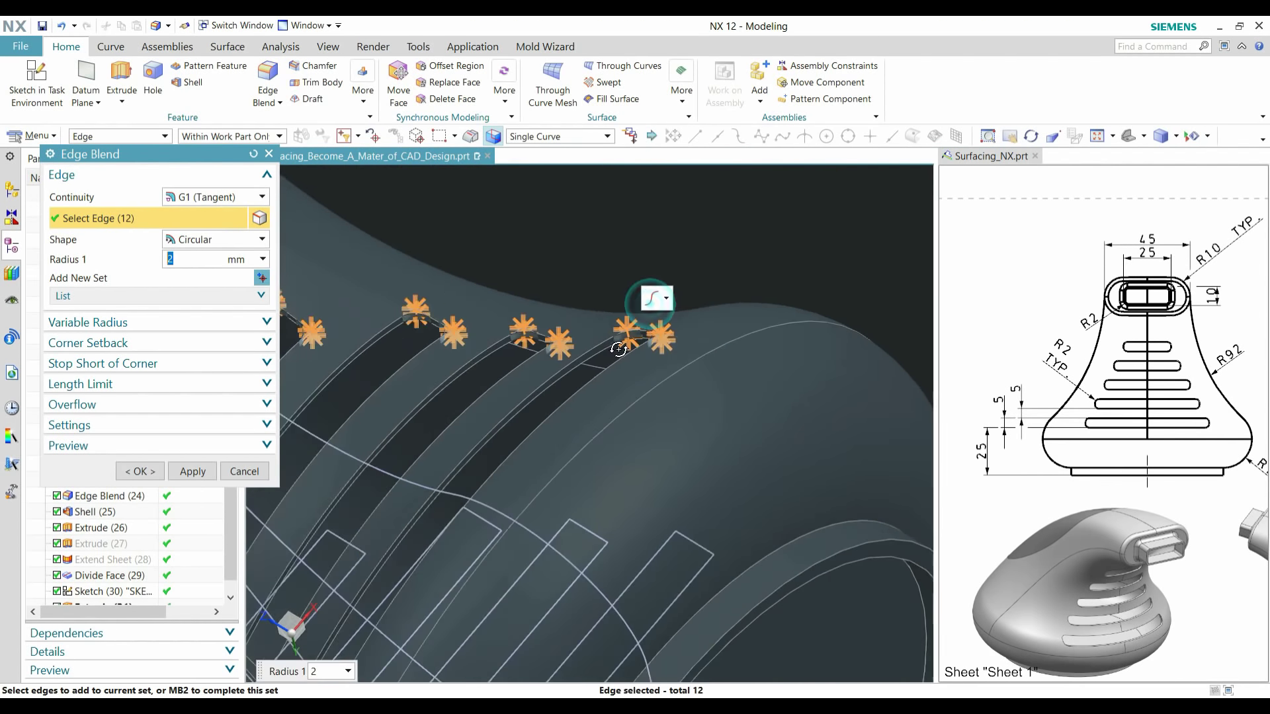
# - Add both left-end corner edges of the third slot from the top to the 2 mm blend
pyautogui.scroll(-4, 754, 377)
pyautogui.moveTo(677, 361); pyautogui.dragTo(910, 510, button='middle')
pyautogui.scroll(6, 542, 529)
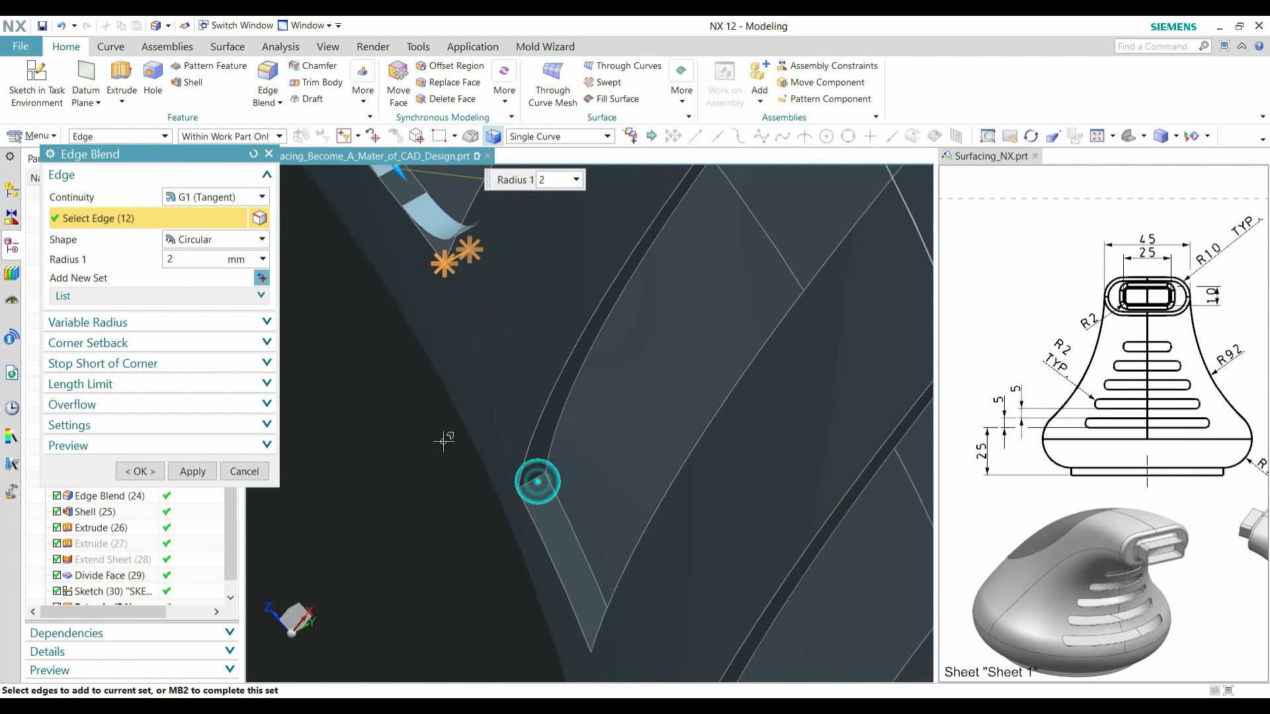
pyautogui.scroll(-2, 443, 441)
pyautogui.scroll(3, 494, 496)
pyautogui.scroll(-6, 443, 481)
pyautogui.moveTo(443, 481); pyautogui.dragTo(497, 599, button='middle')
pyautogui.scroll(6, 496, 599)
pyautogui.click(488, 629)
pyautogui.scroll(-6, 521, 386)
# - Add both left-end corner edges of the lowest slot to the 2 mm blend
pyautogui.scroll(2, 558, 543)
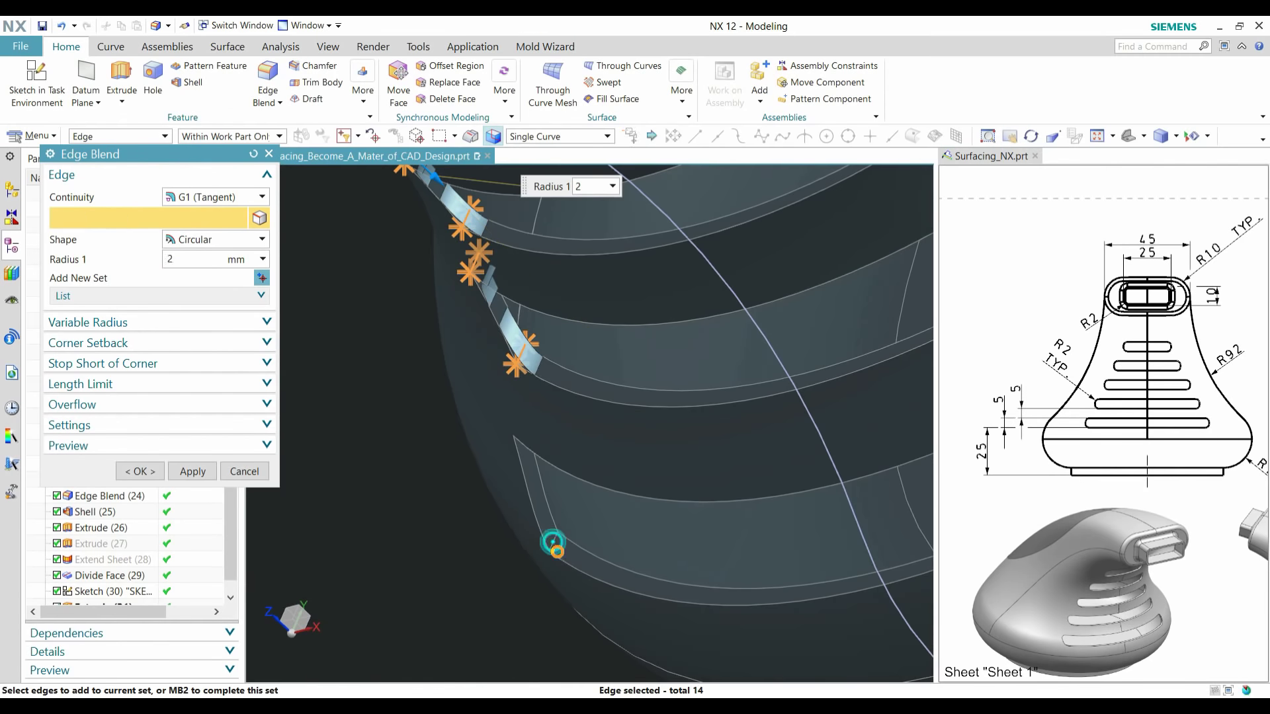
pyautogui.scroll(-3, 560, 559)
pyautogui.moveTo(560, 559); pyautogui.dragTo(474, 548, button='middle')
pyautogui.scroll(6, 567, 567)
pyautogui.click(527, 533)
pyautogui.scroll(-4, 441, 481)
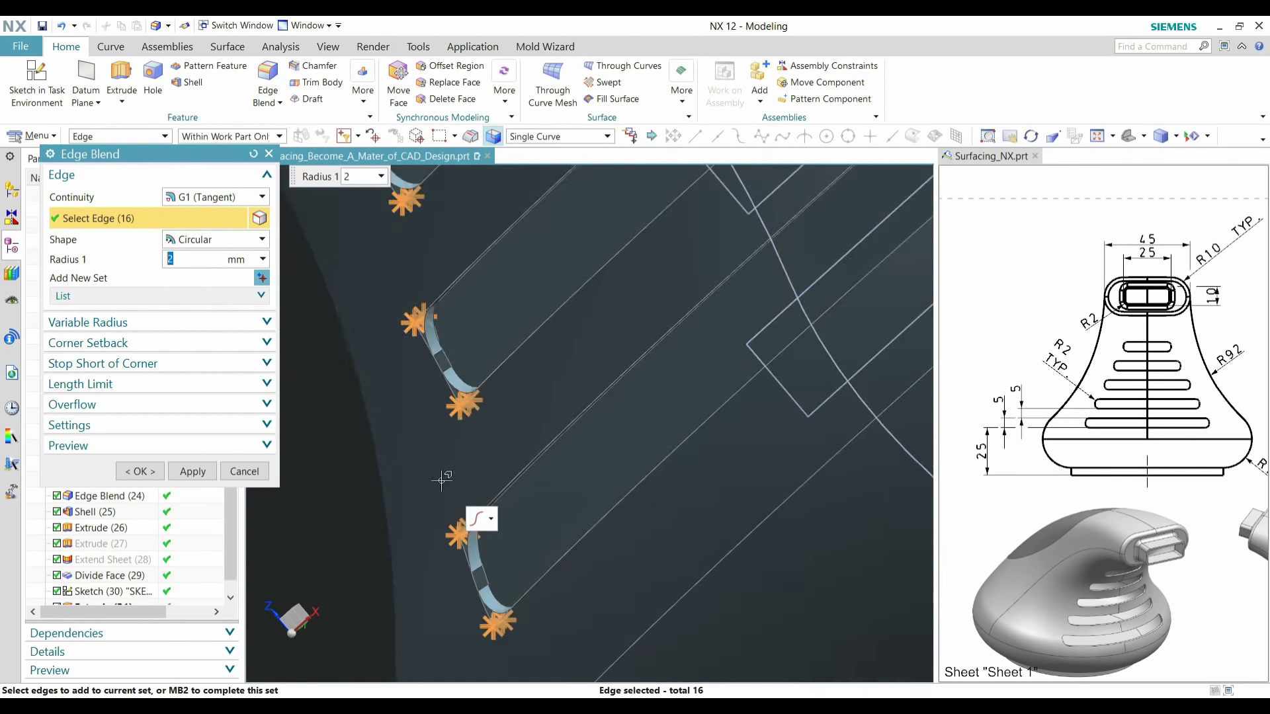
# - Apply the 2 mm edge blend to the corner edges of all four slots and save the part
pyautogui.scroll(-4, 441, 480)
pyautogui.moveTo(441, 481); pyautogui.dragTo(737, 483, button='middle')
pyautogui.scroll(1, 736, 483)
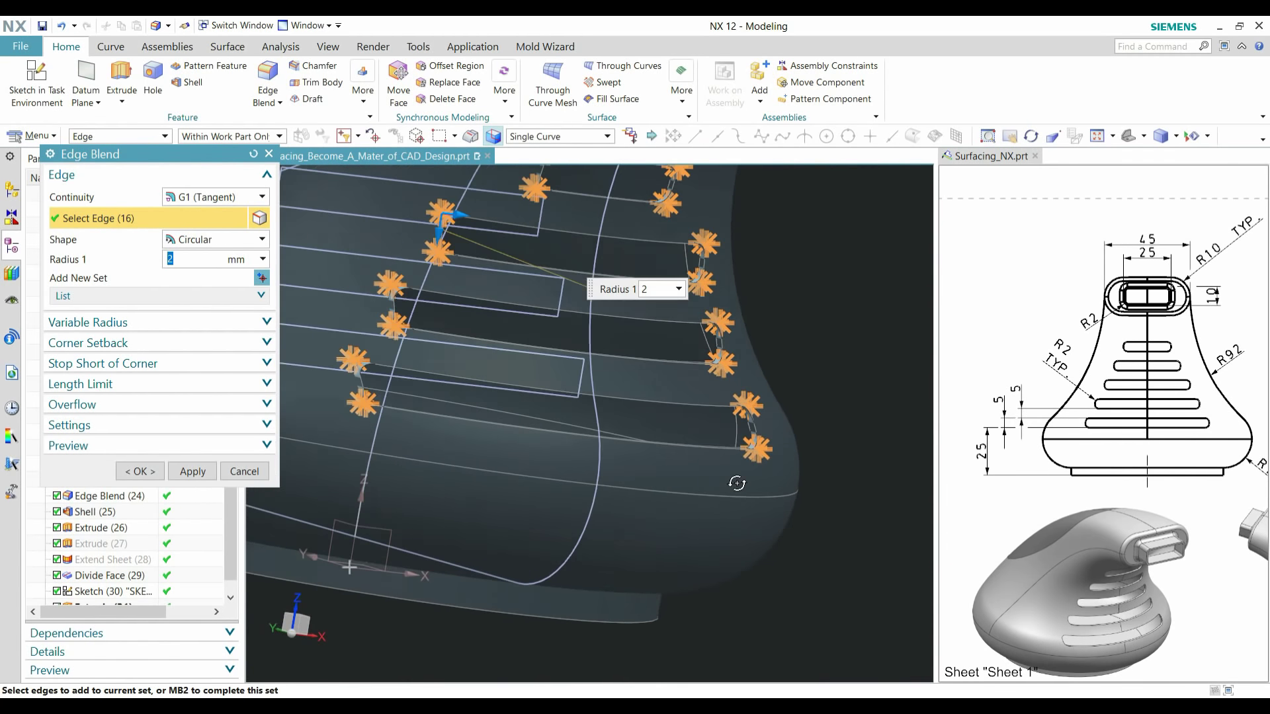
pyautogui.scroll(-4, 737, 484)
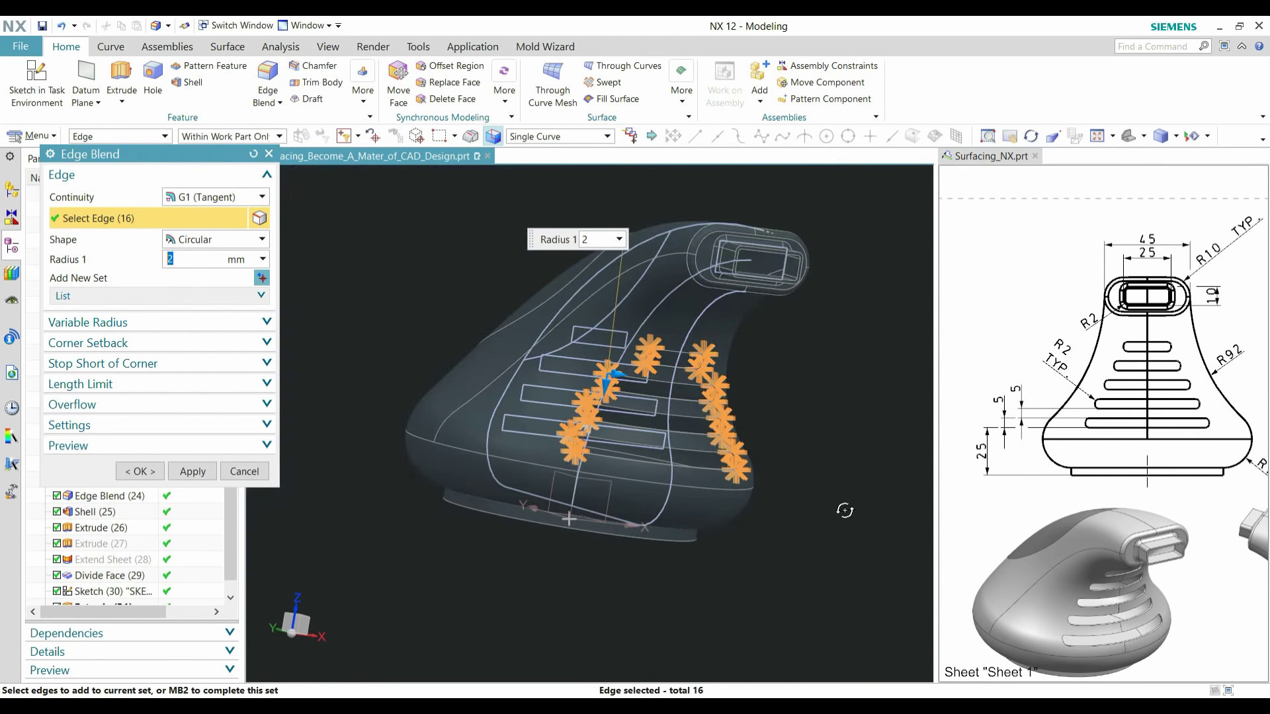
pyautogui.click(157, 472)
pyautogui.moveTo(313, 482); pyautogui.dragTo(733, 454, button='middle')
pyautogui.moveTo(897, 404); pyautogui.dragTo(865, 422, button='middle')
pyautogui.hotkey('ctrl', 's')
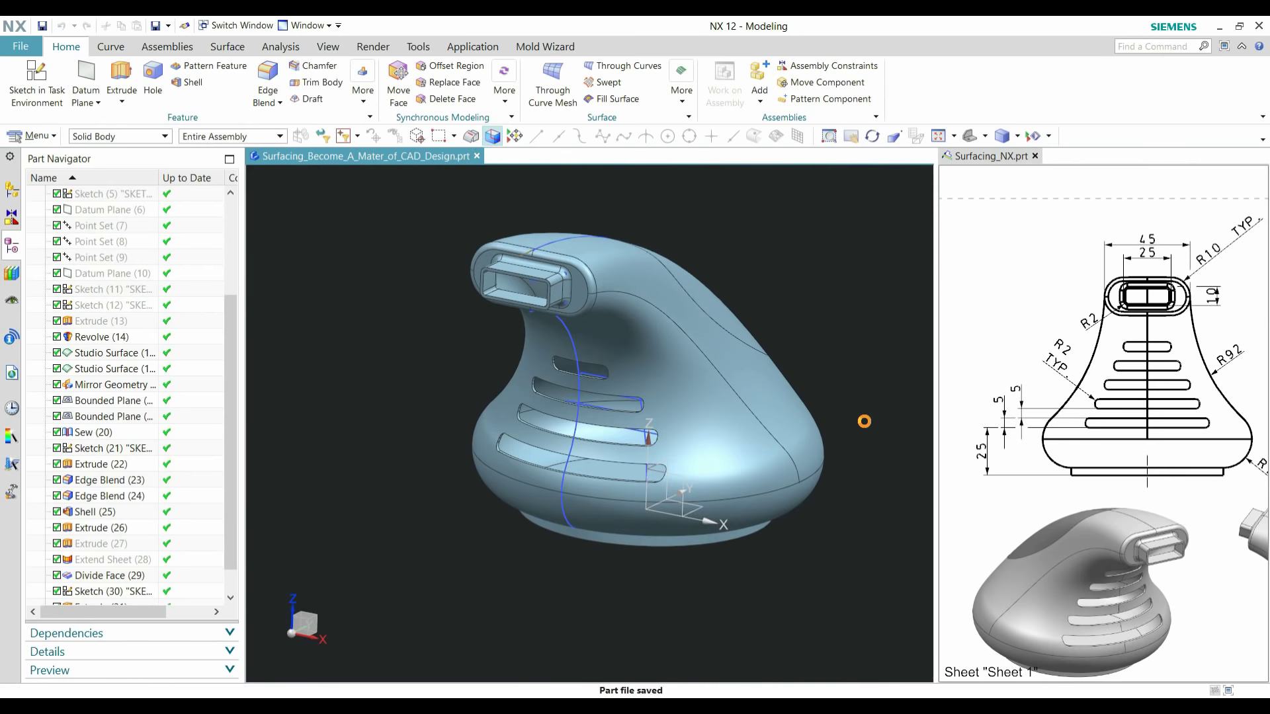
# - Hide all objects in the part and show only the solid bodies
pyautogui.moveTo(811, 424); pyautogui.dragTo(688, 449, button='middle')
pyautogui.hotkey('ctrl', 'w')
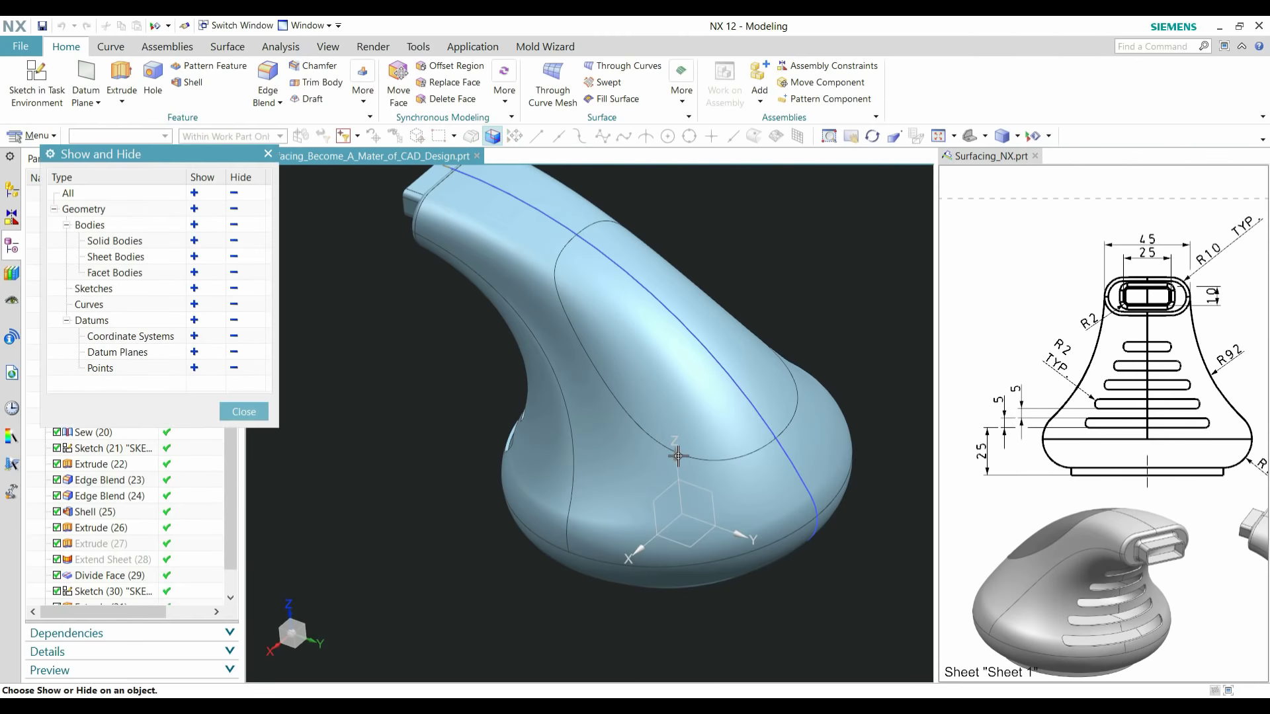
pyautogui.click(235, 193)
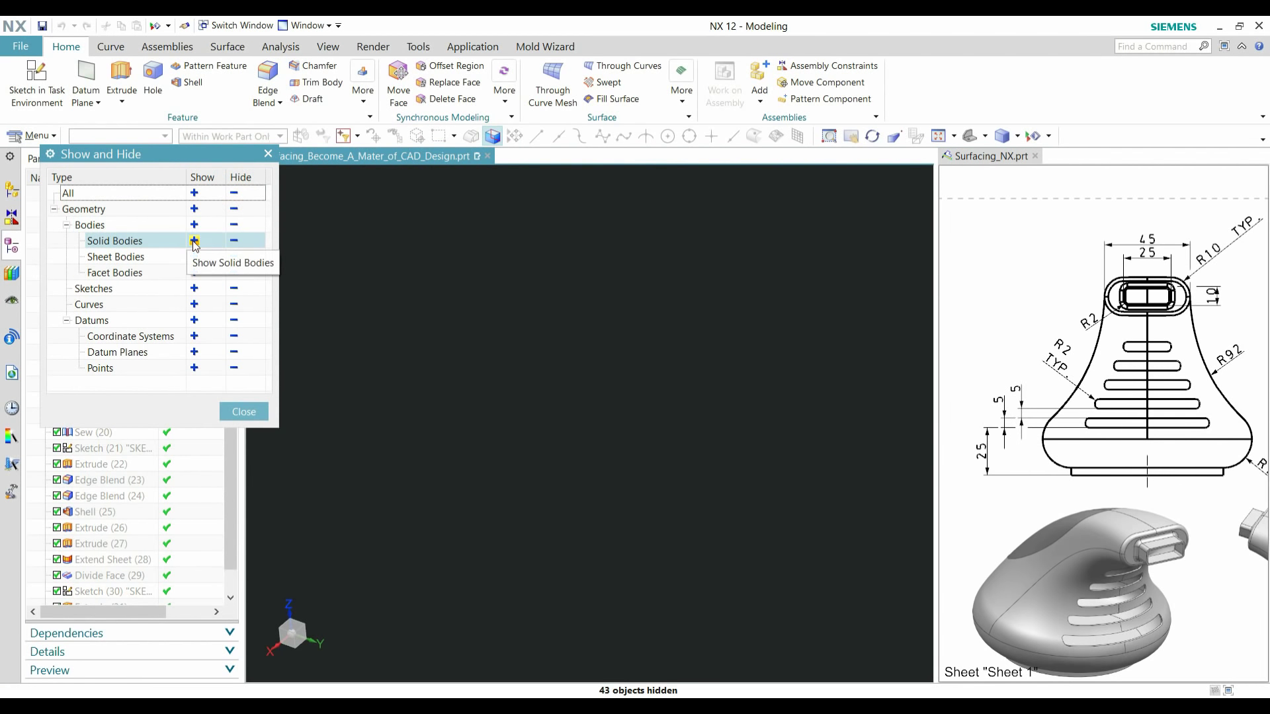
pyautogui.click(195, 241)
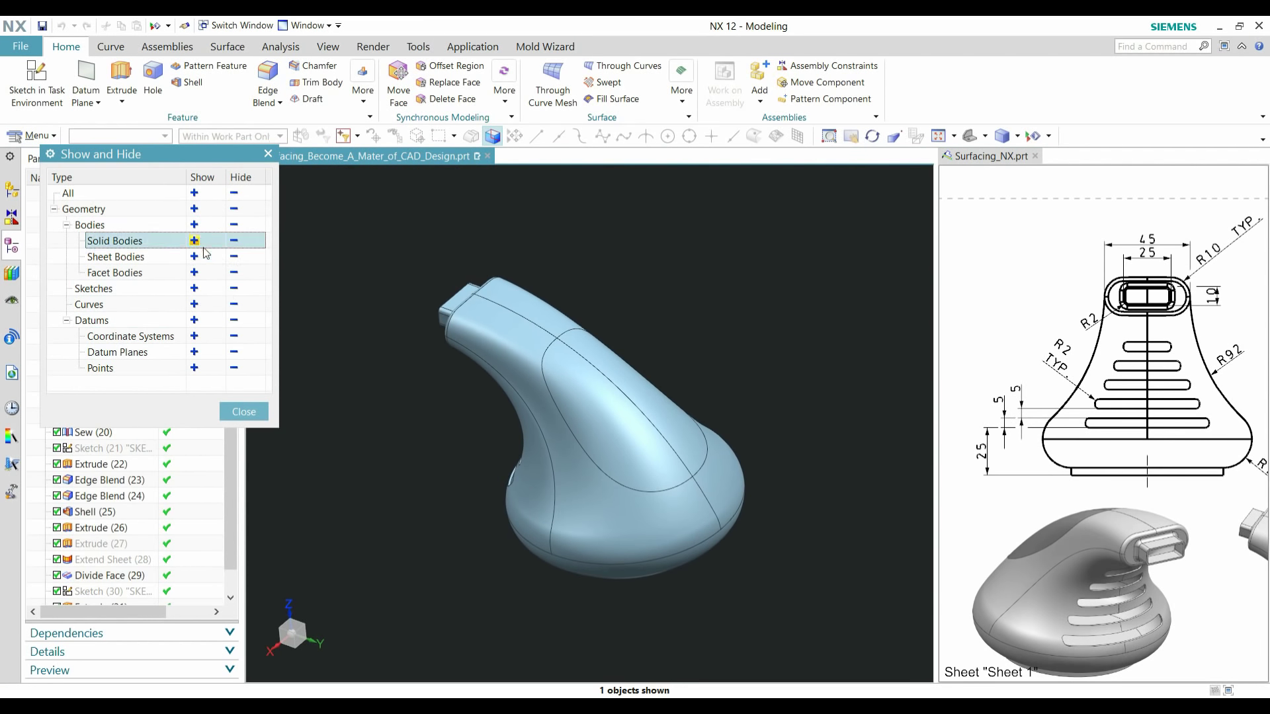
pyautogui.click(243, 411)
# - Edit the object display of the handle's solid body, filtered by type Solid Body, and set its colour to Smoke Gray
pyautogui.moveTo(624, 448); pyautogui.dragTo(866, 401, button='middle')
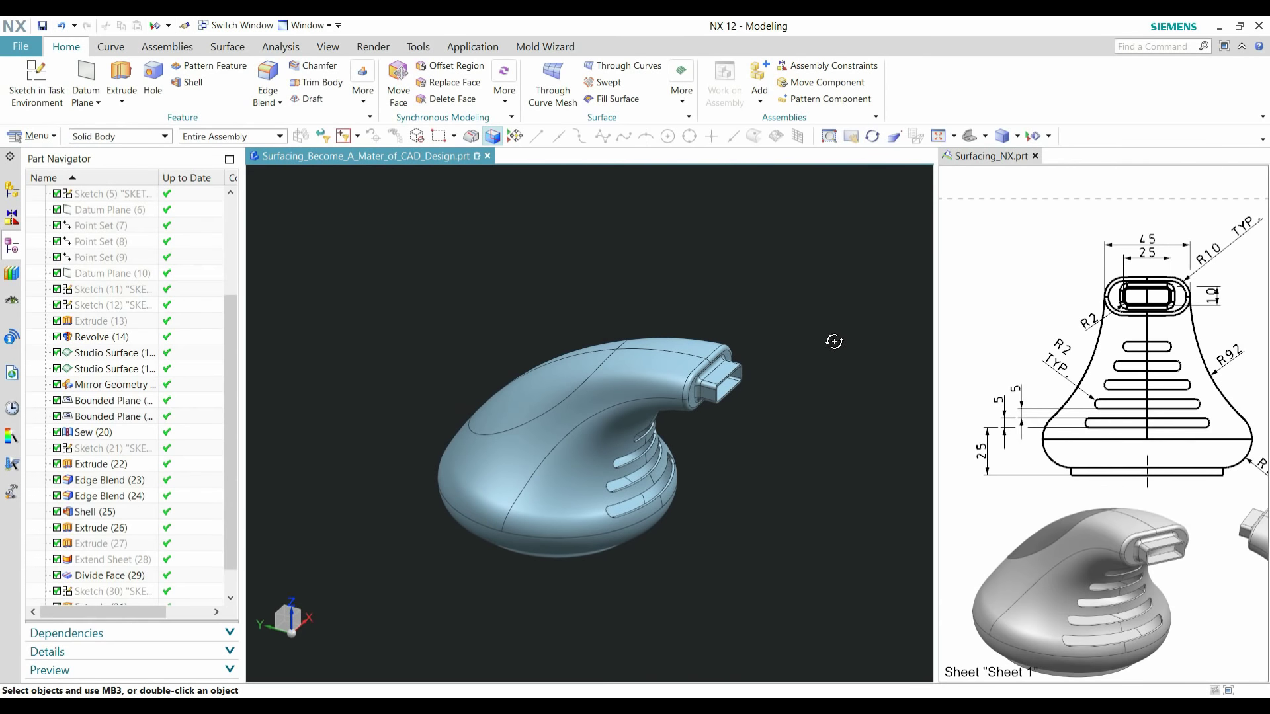
pyautogui.hotkey('ctrl', 'j')
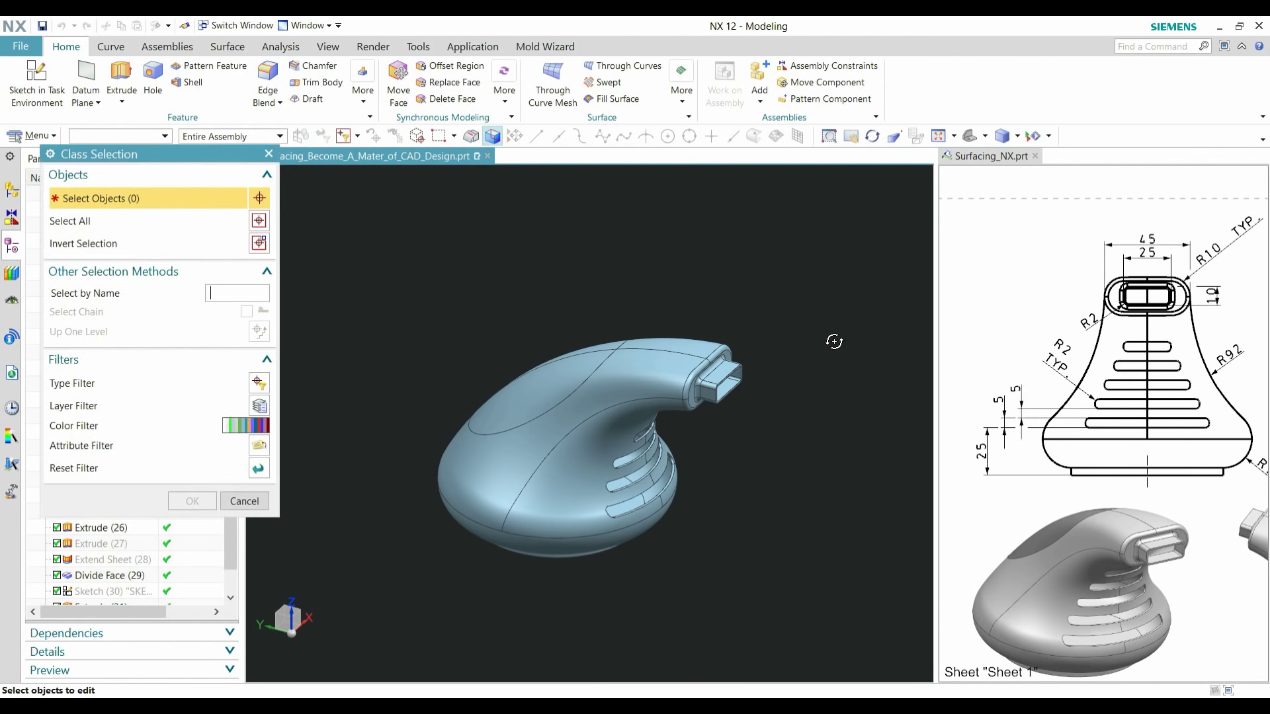
pyautogui.click(269, 387)
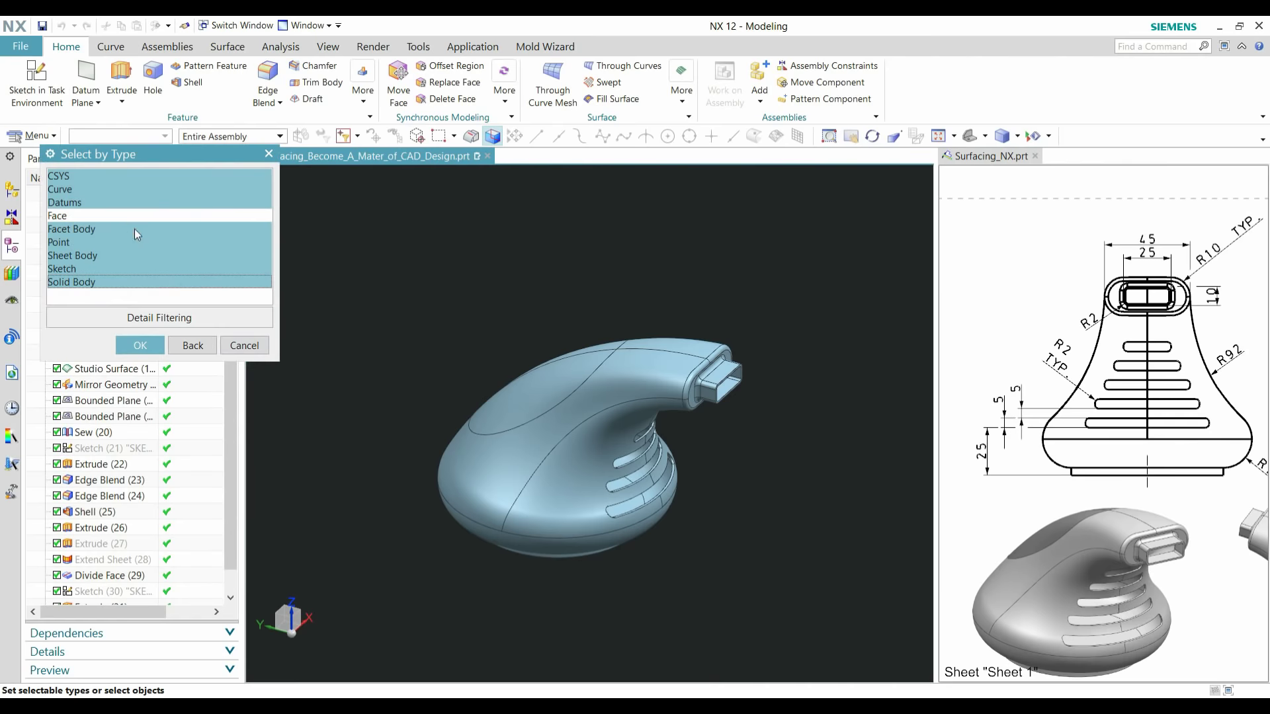
pyautogui.click(72, 282)
pyautogui.click(622, 409)
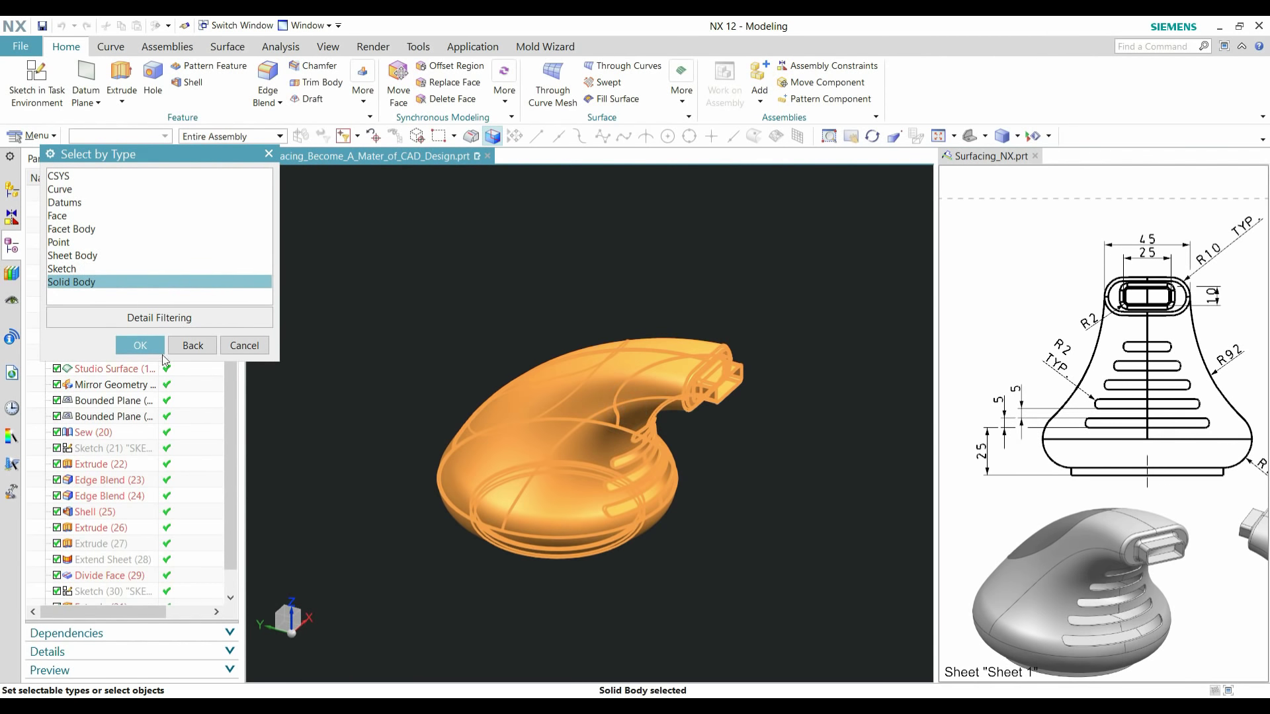
pyautogui.click(141, 346)
pyautogui.click(189, 501)
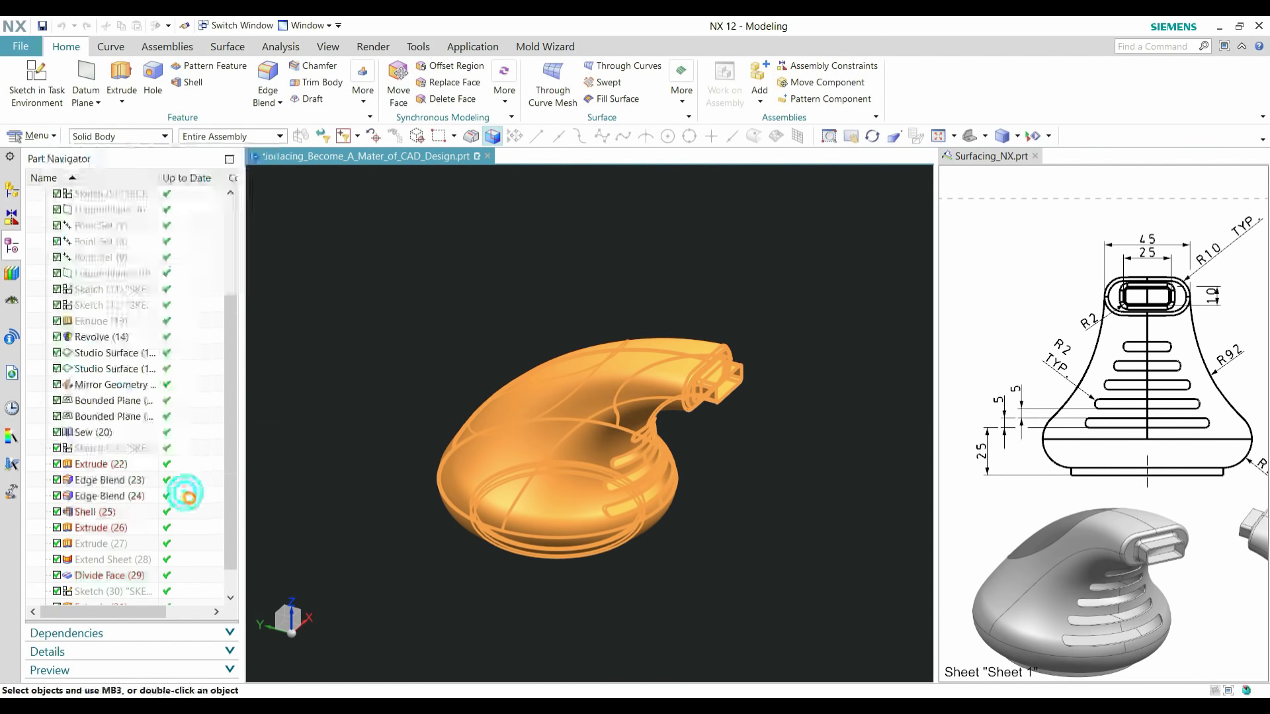
pyautogui.click(239, 244)
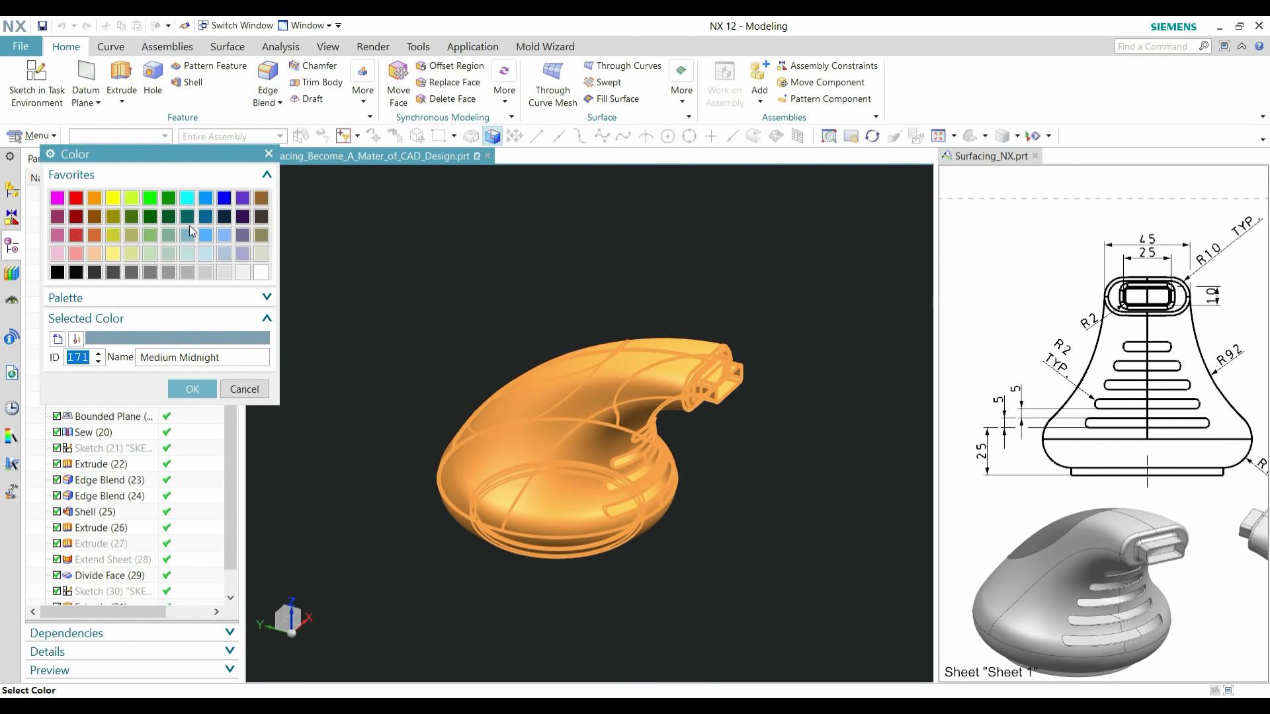
pyautogui.click(186, 272)
pyautogui.click(196, 390)
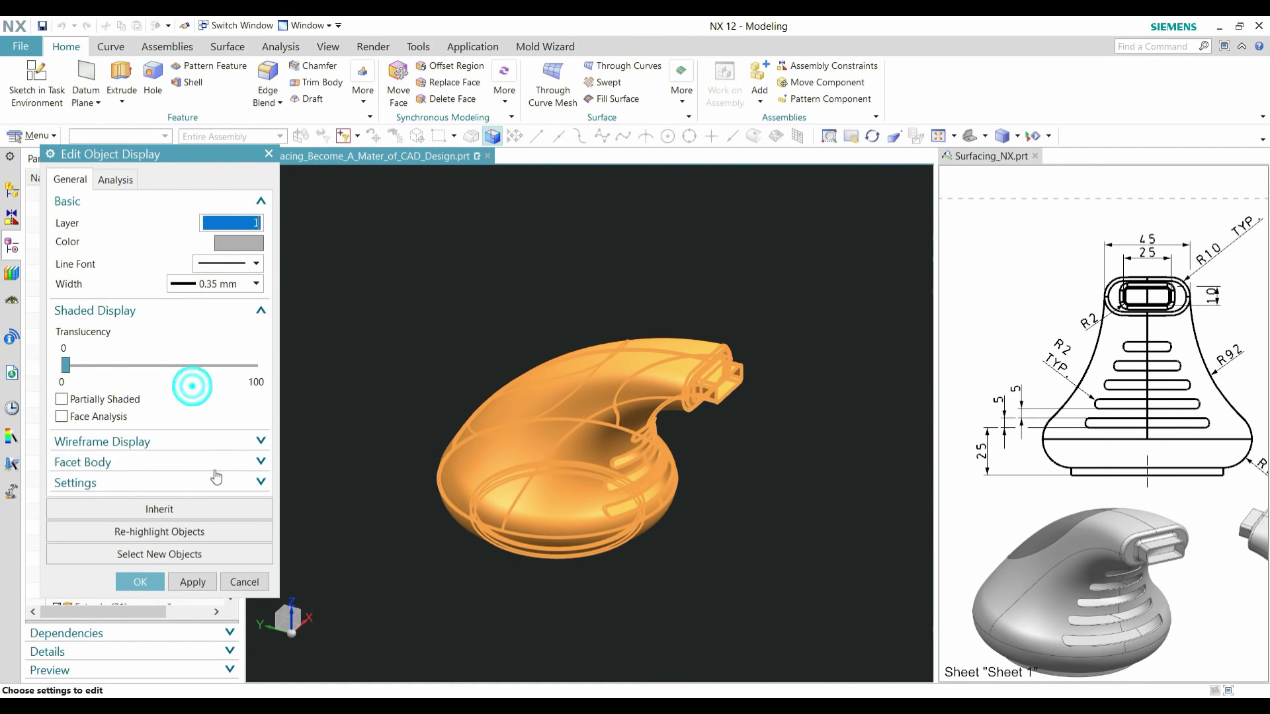
pyautogui.click(193, 582)
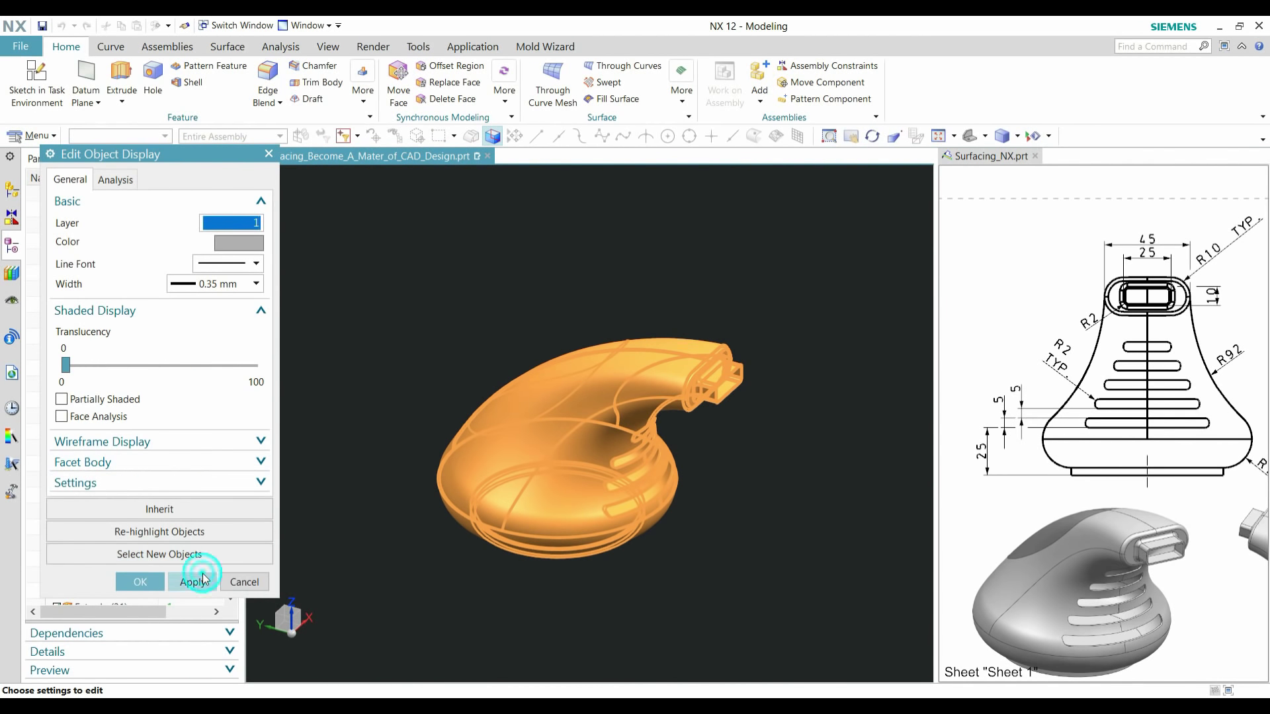
pyautogui.click(136, 580)
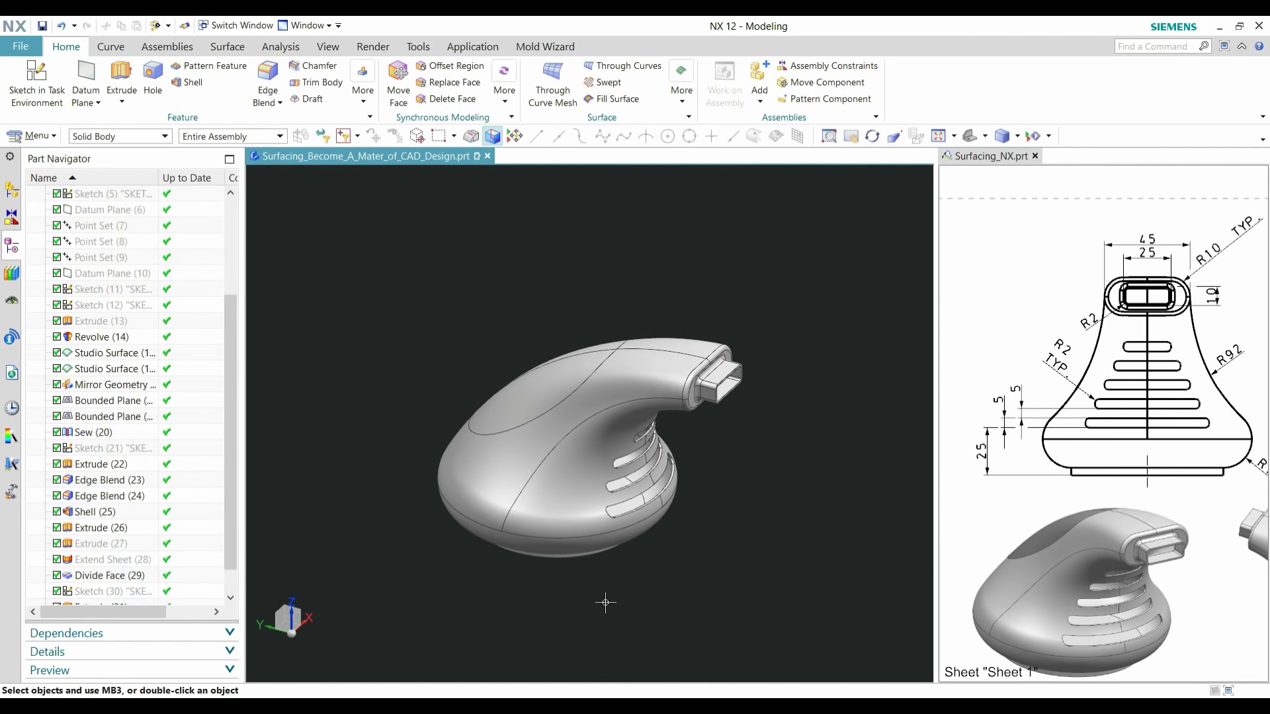
# - Edit the object display of the two divided faces forming the oval patch on the handle's back and colour them dark gray
pyautogui.hotkey('ctrl', 'j')
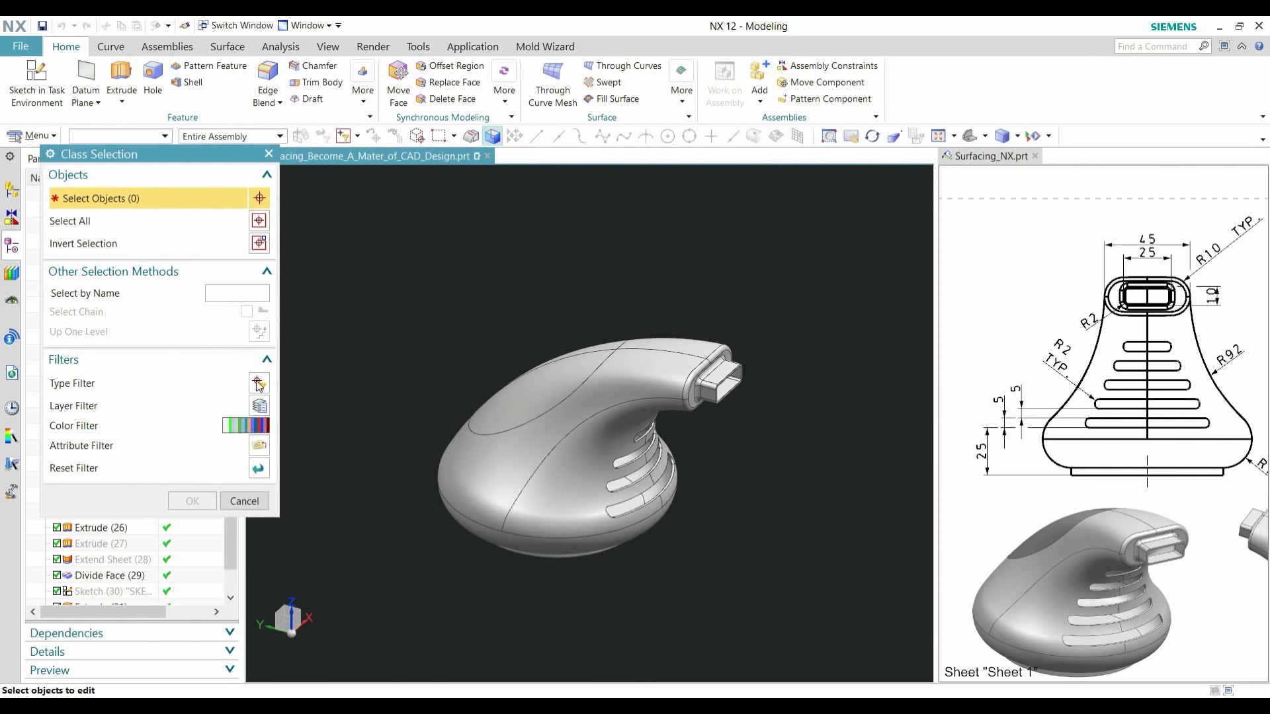
pyautogui.click(258, 384)
pyautogui.click(116, 214)
pyautogui.moveTo(480, 272); pyautogui.dragTo(555, 320, button='middle')
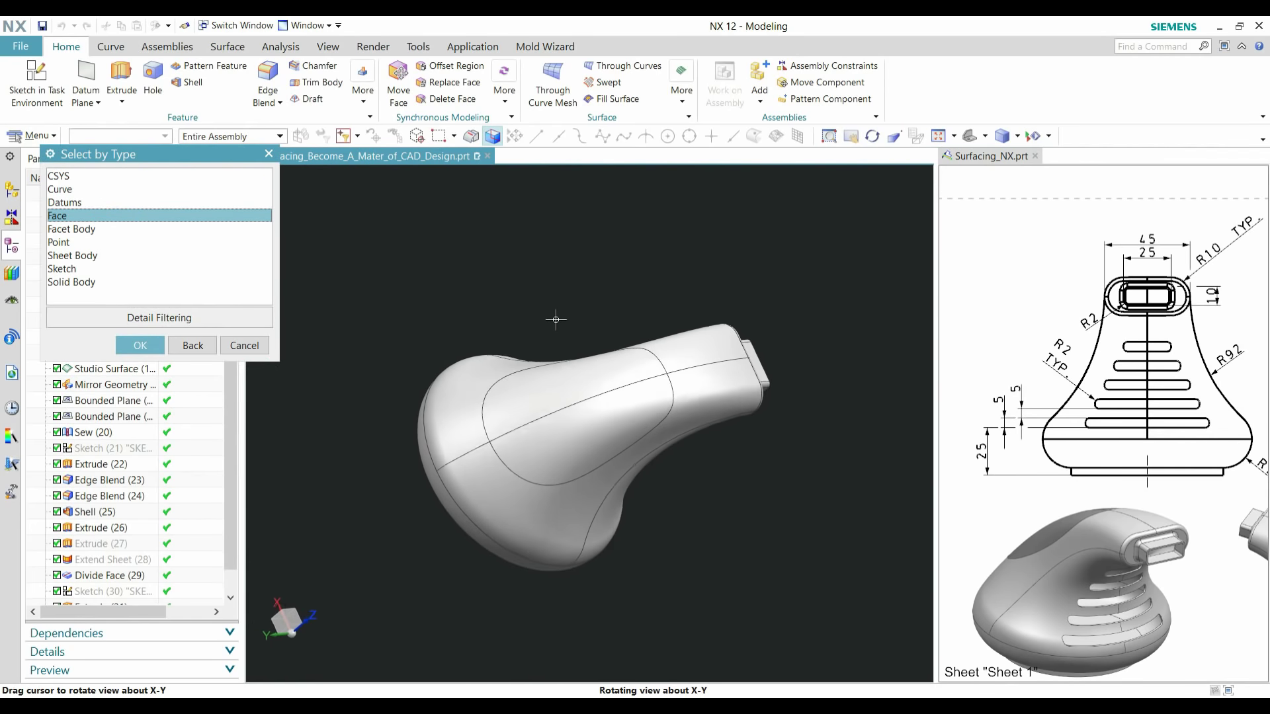
pyautogui.click(590, 390)
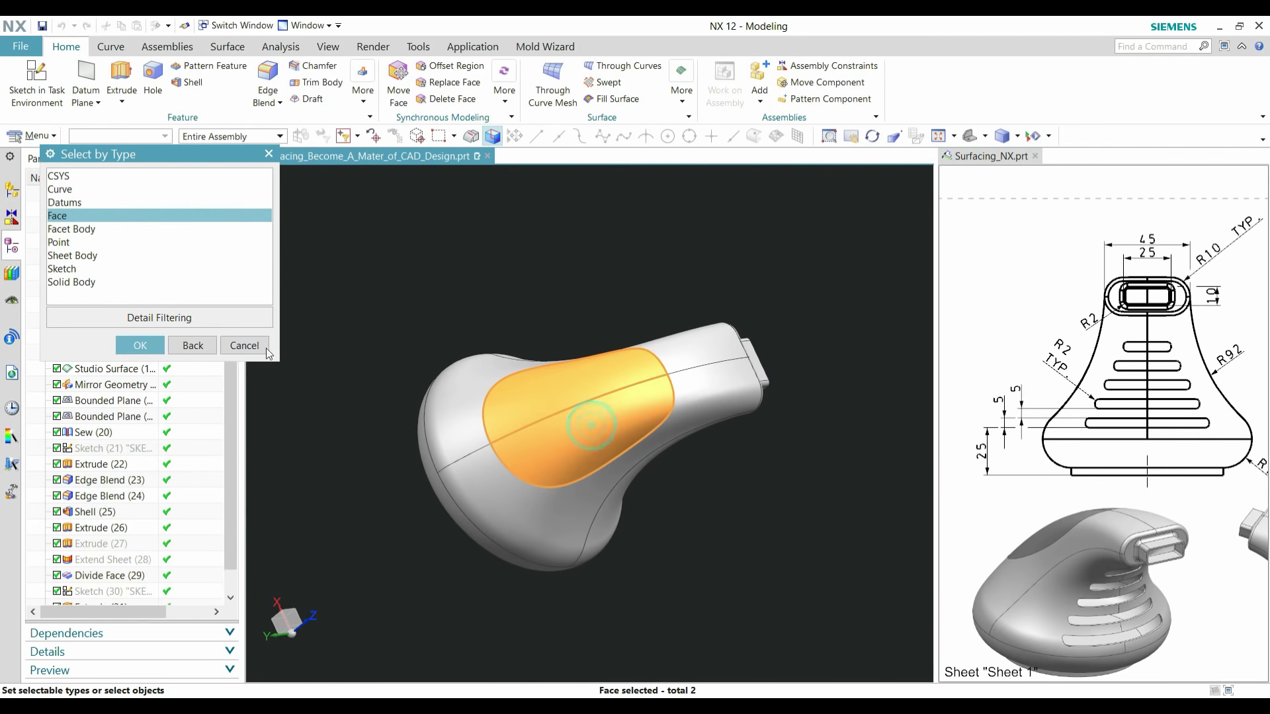
pyautogui.click(140, 346)
pyautogui.click(192, 501)
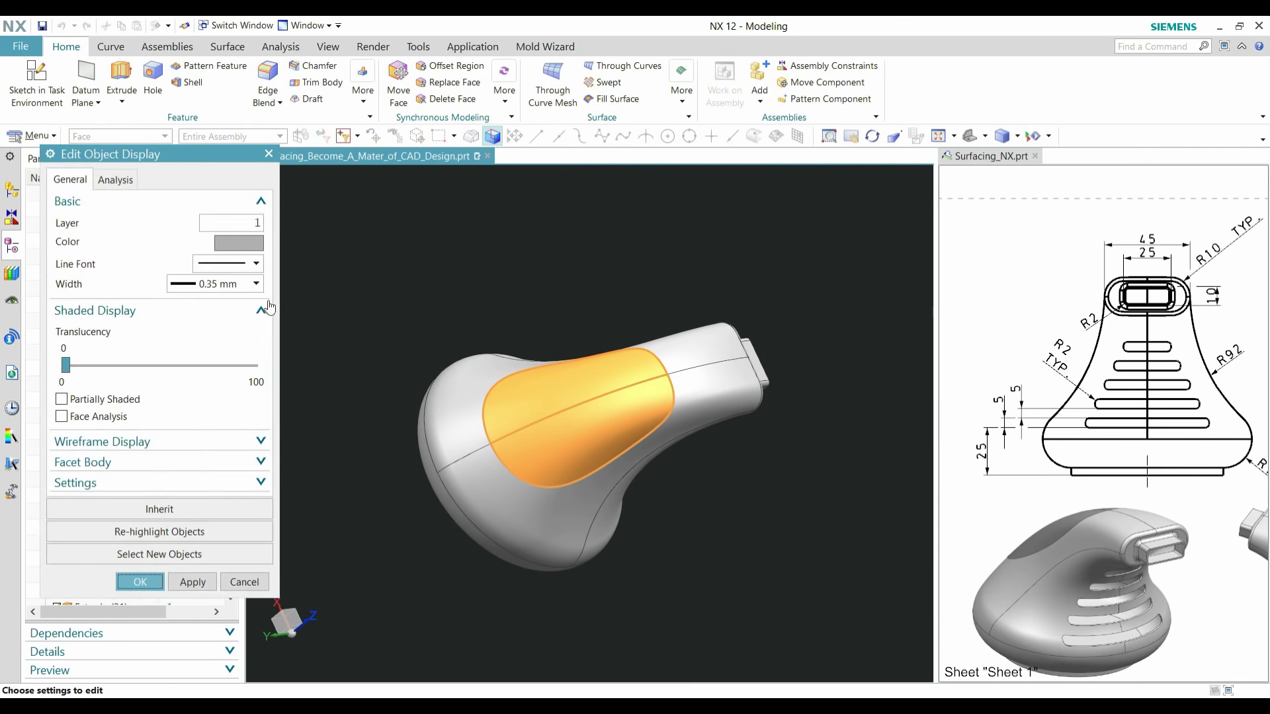
pyautogui.click(234, 240)
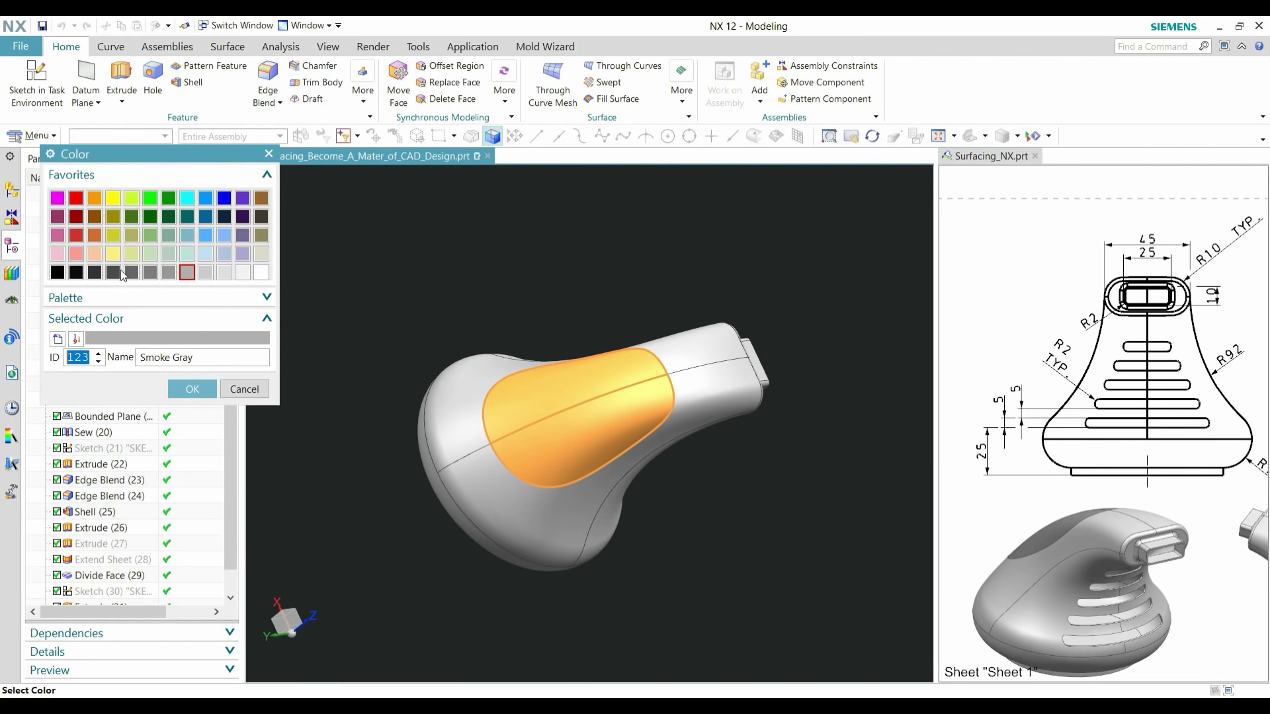
pyautogui.click(114, 272)
pyautogui.click(191, 389)
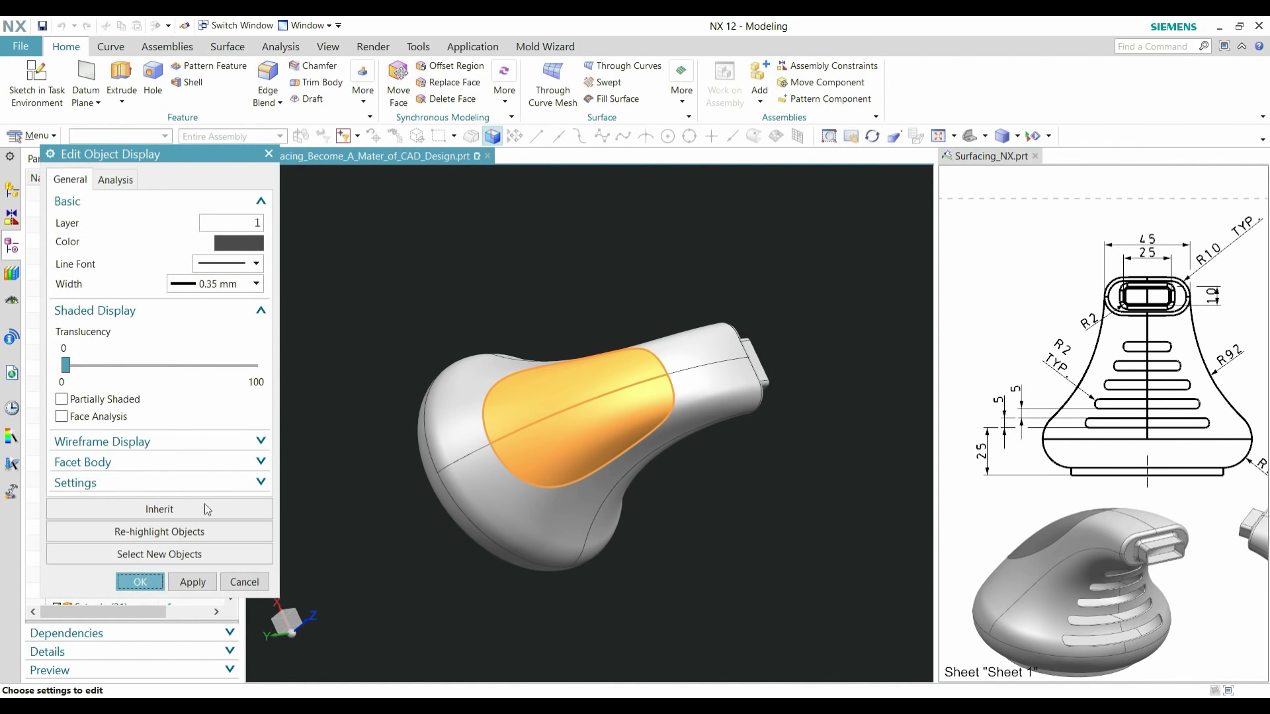
pyautogui.click(192, 582)
pyautogui.click(140, 580)
# - Change the graphics background to plain light gray and view the finished handle from the front corner
pyautogui.moveTo(602, 539); pyautogui.dragTo(514, 473, button='middle')
pyautogui.rightClick(776, 423)
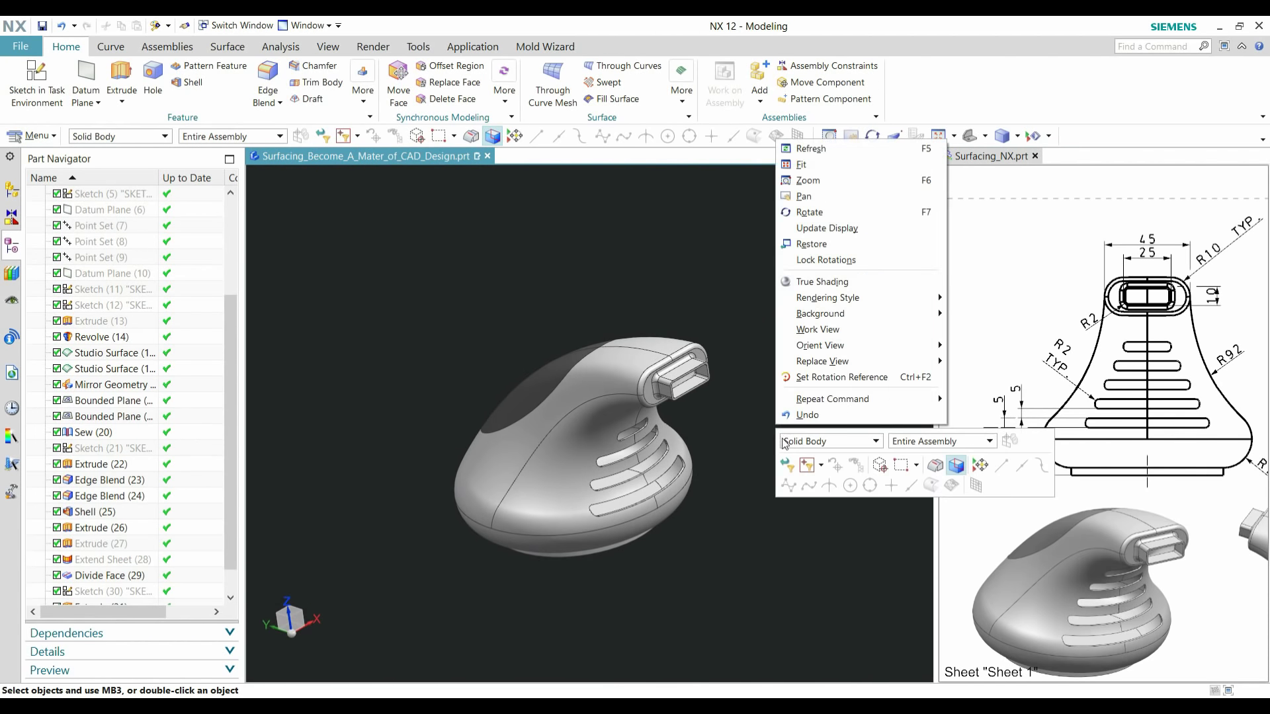
pyautogui.moveTo(919, 314)
pyautogui.click(980, 343)
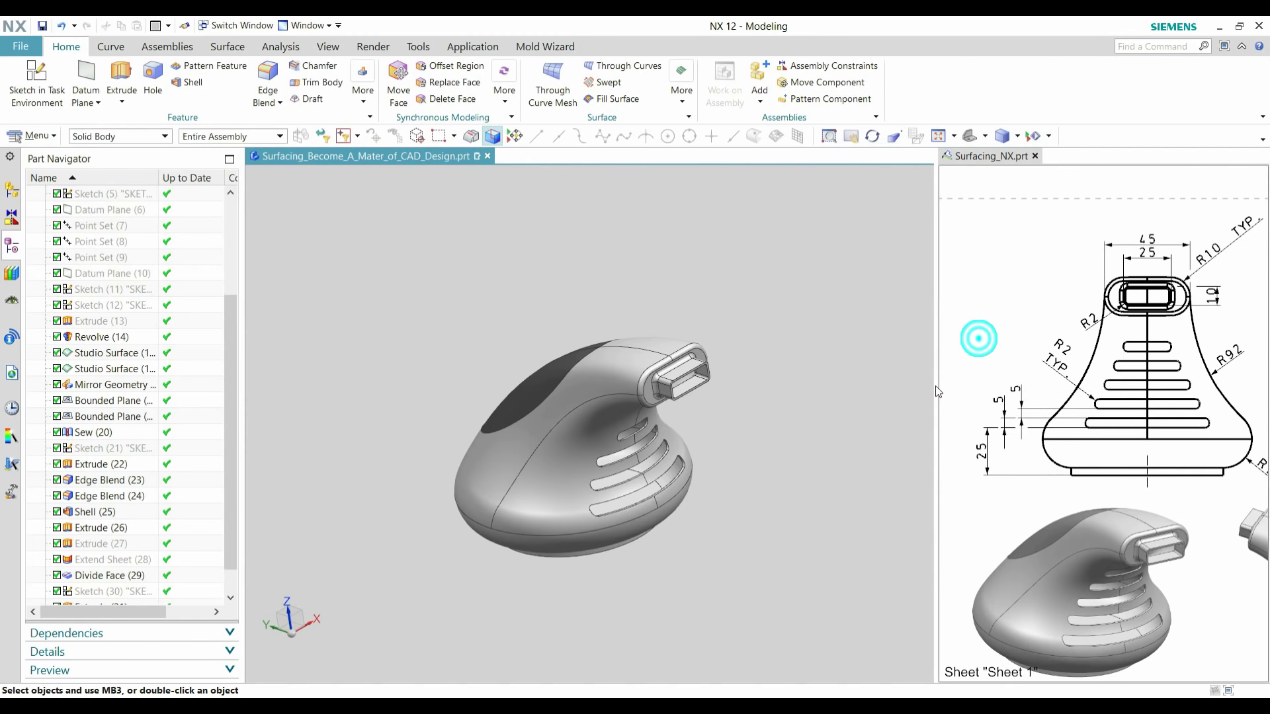
pyautogui.moveTo(720, 457); pyautogui.dragTo(816, 473, button='middle')
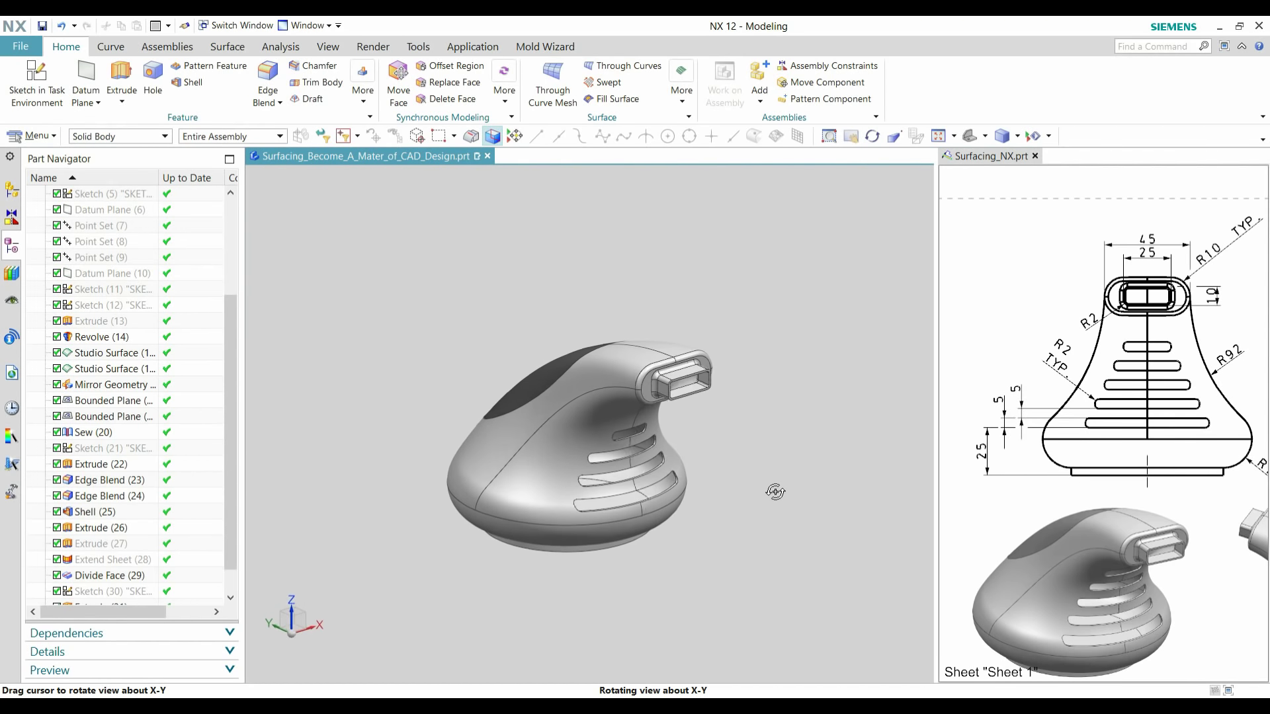
pyautogui.moveTo(780, 500); pyautogui.dragTo(808, 494, button='middle')
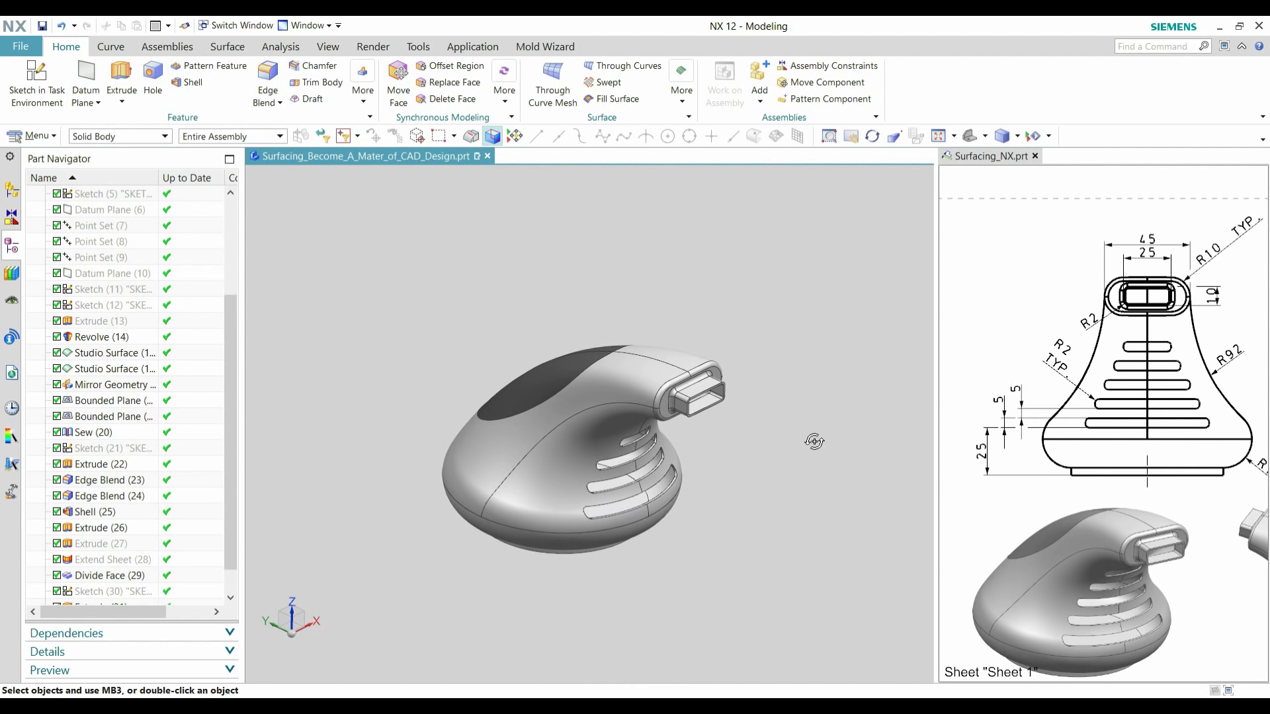